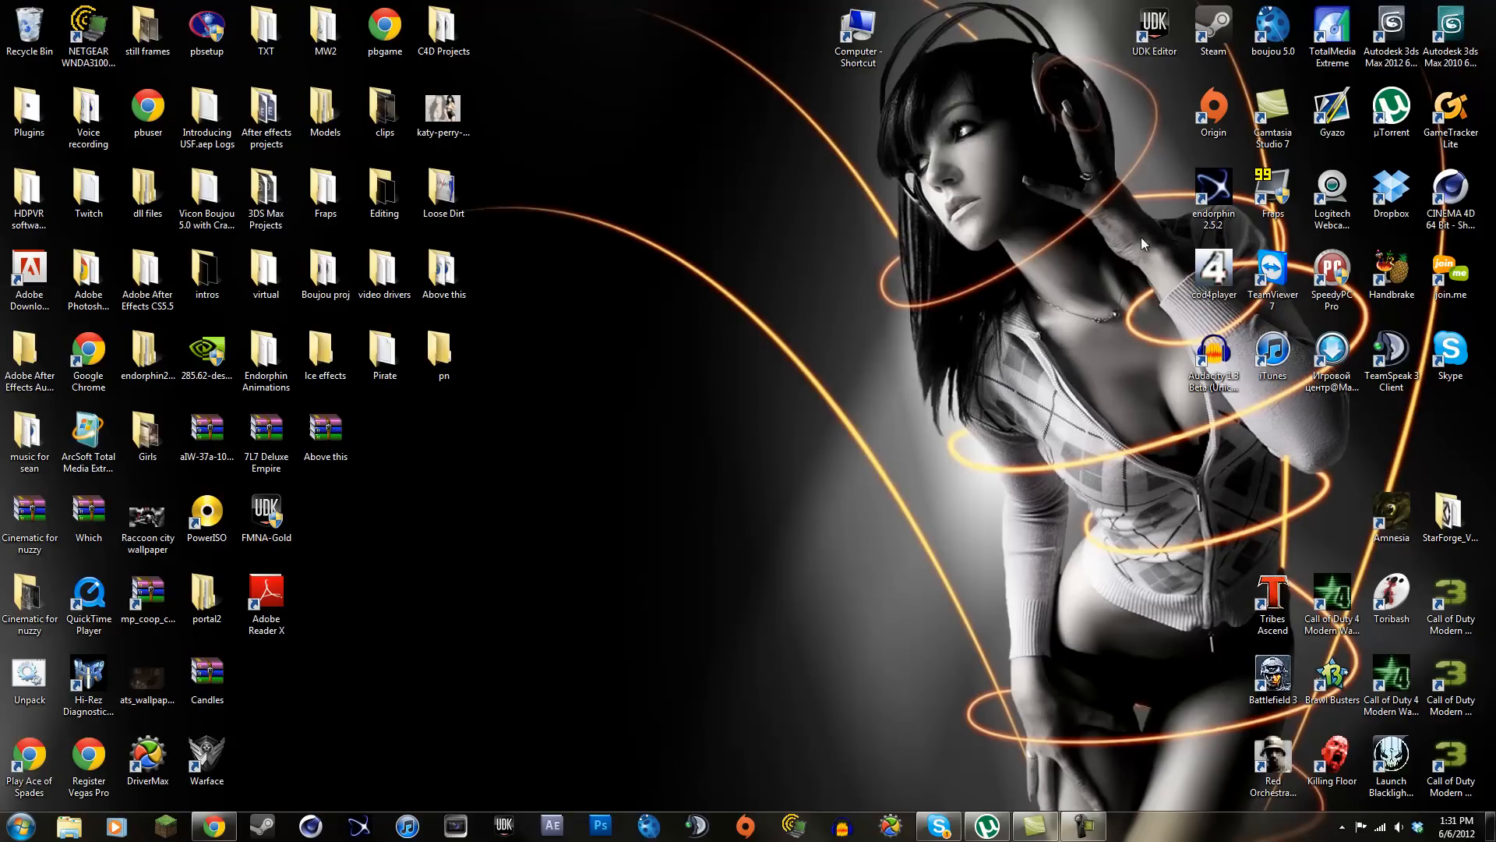
Open endorphin, dismiss the welcome message and delete the default Character01 from the scene
left_click(359, 826)
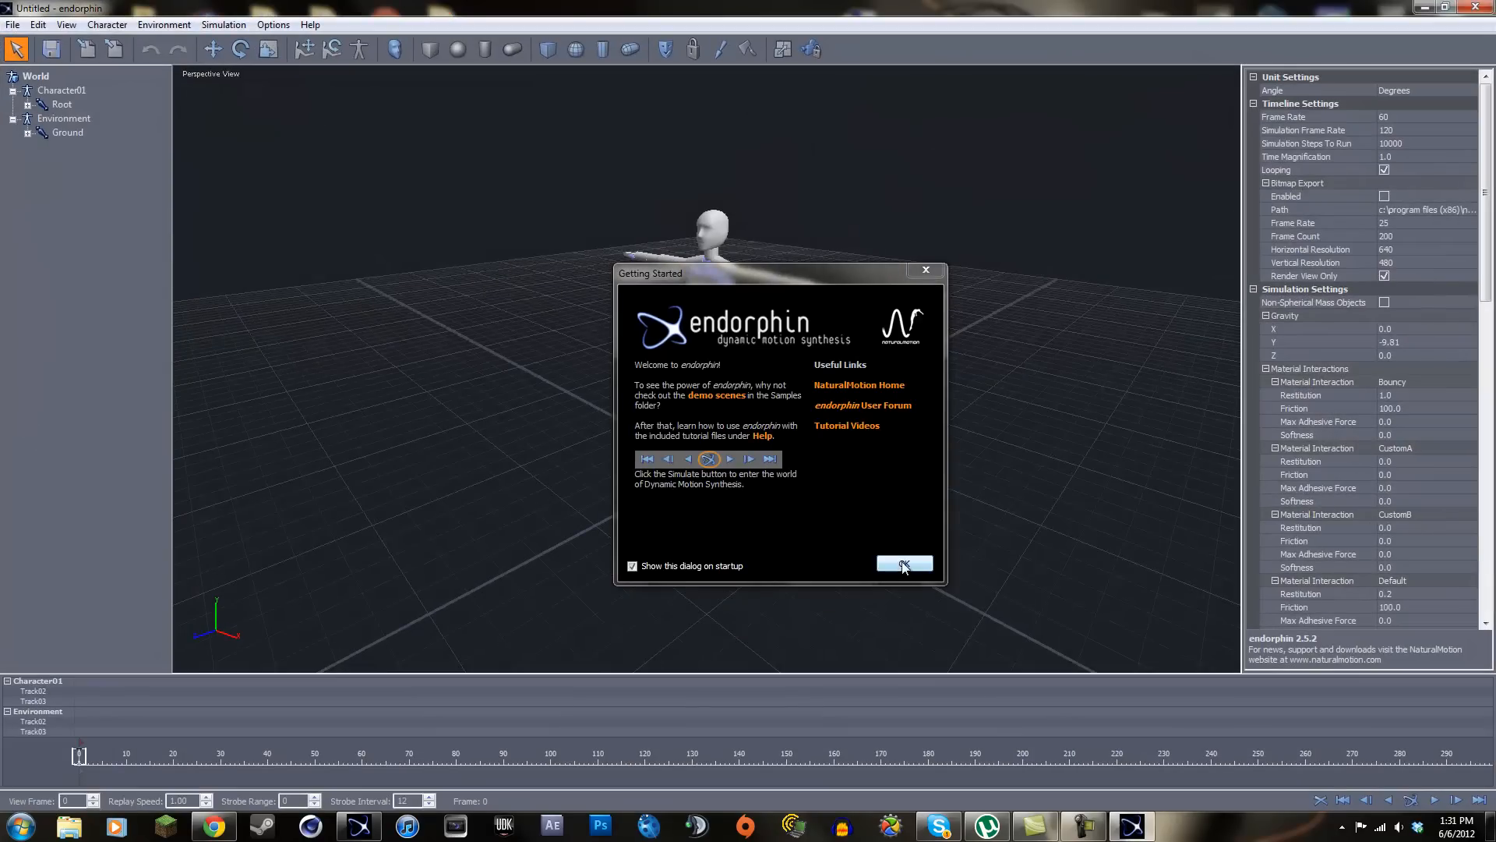
left_click(903, 564)
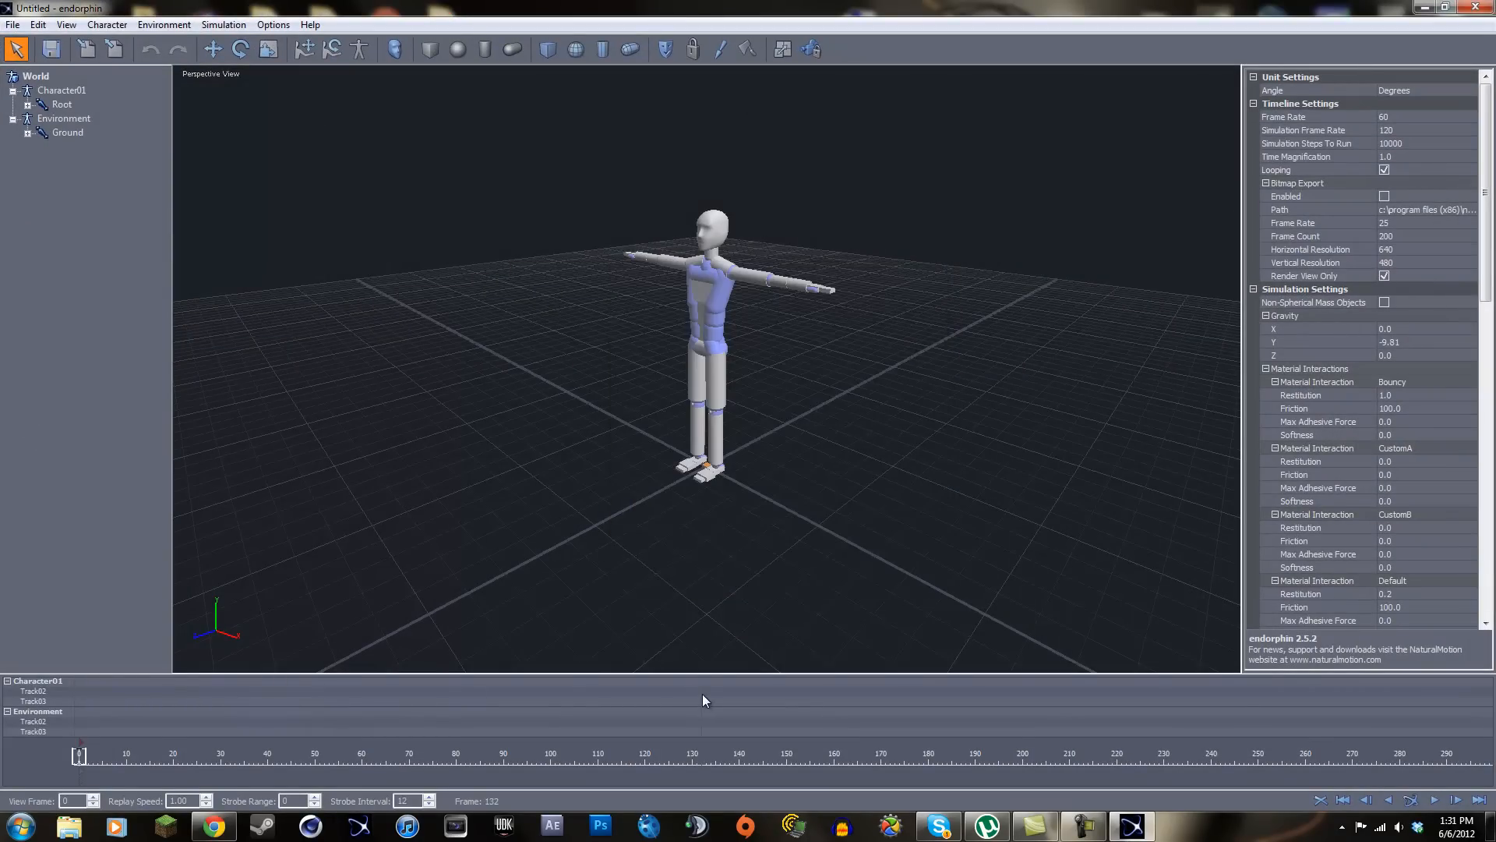
left_click(39, 696)
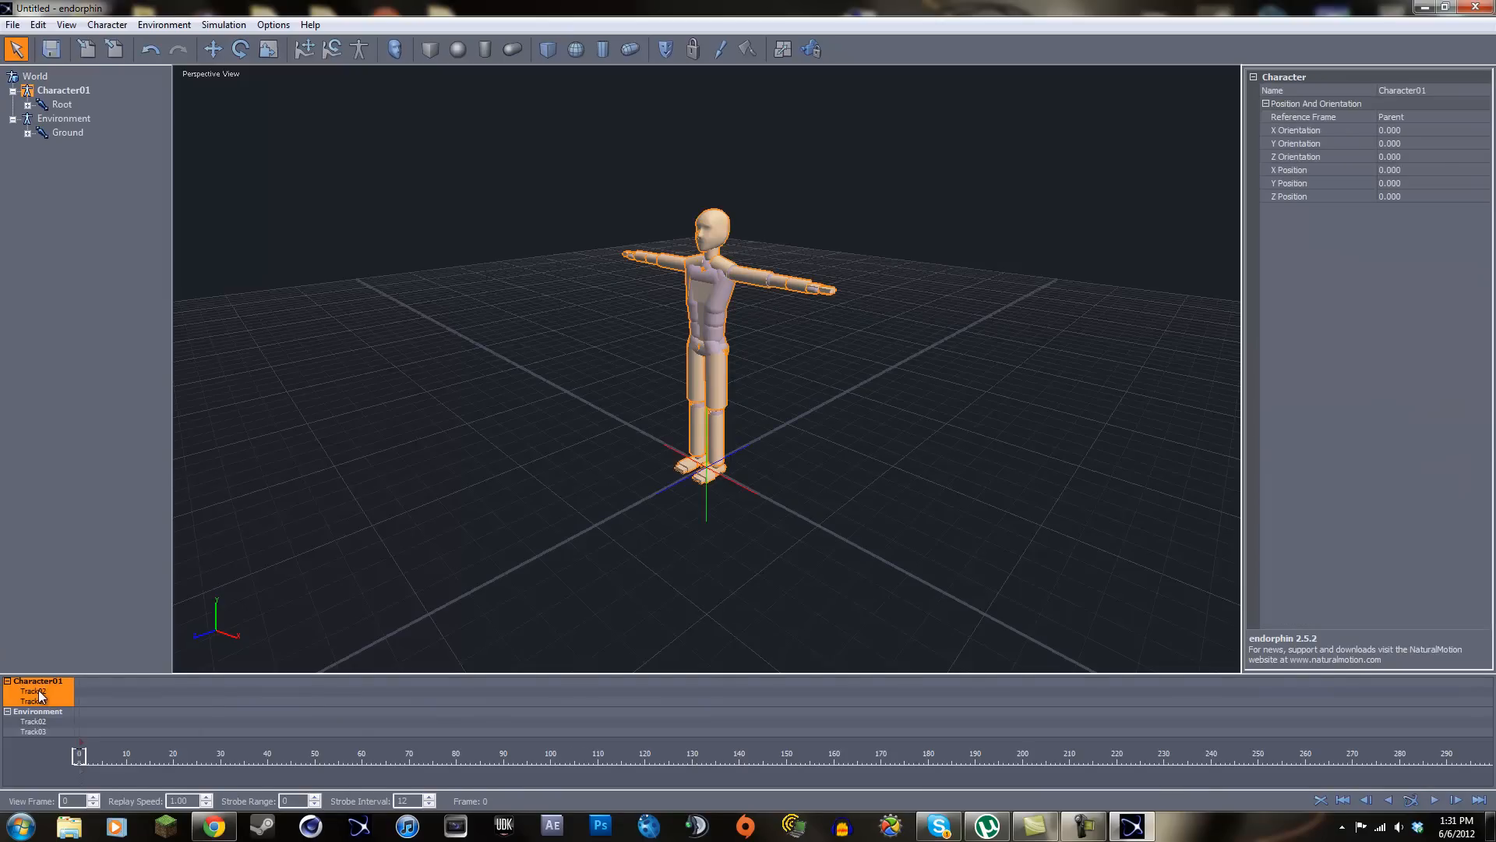
key("Delete")
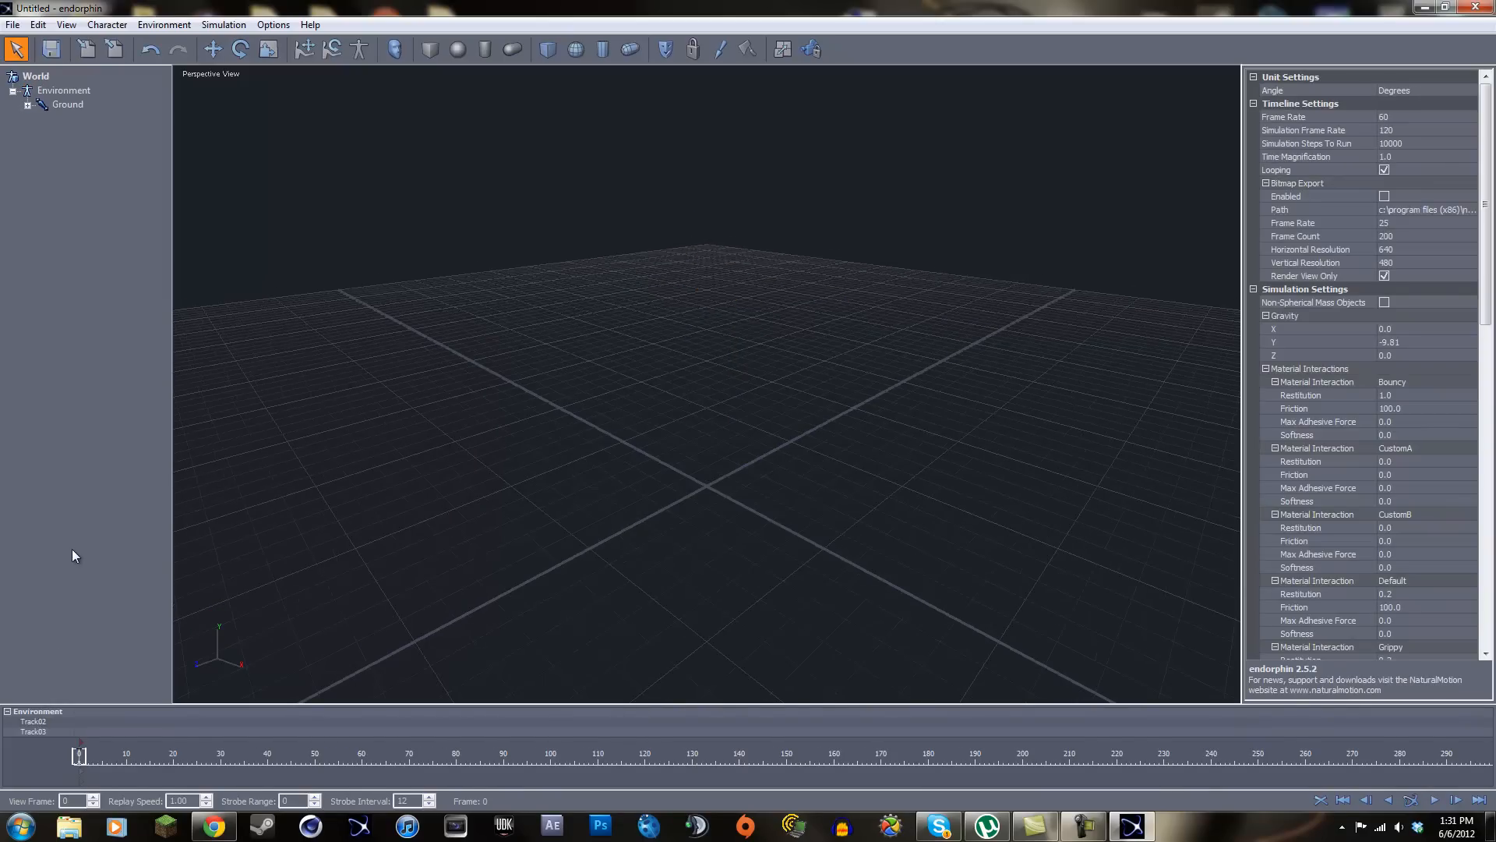
Add the Audiomotion2 simulation character to the scene
left_click(396, 51)
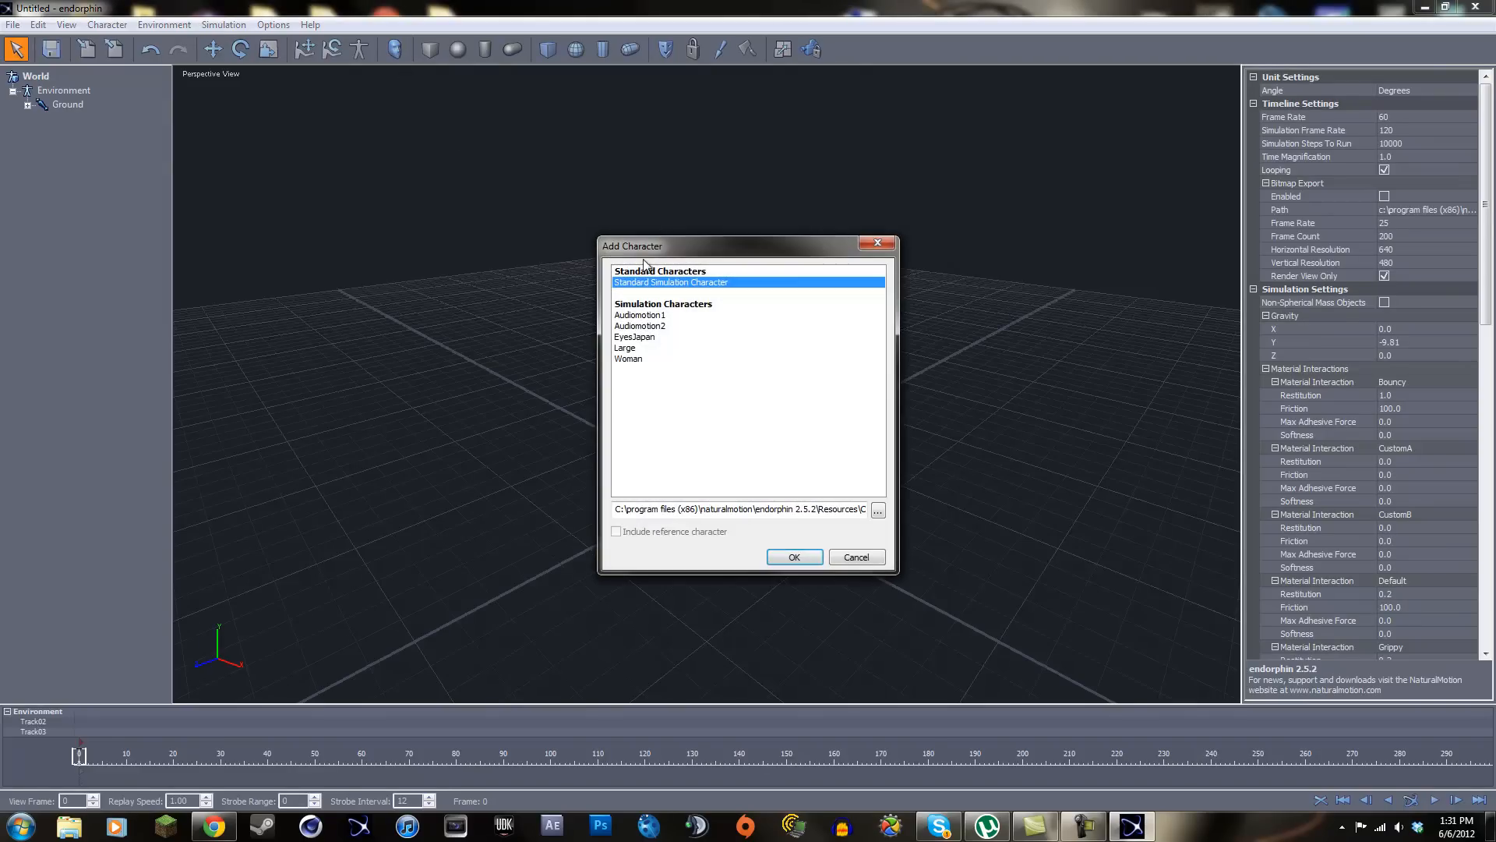
left_click(647, 326)
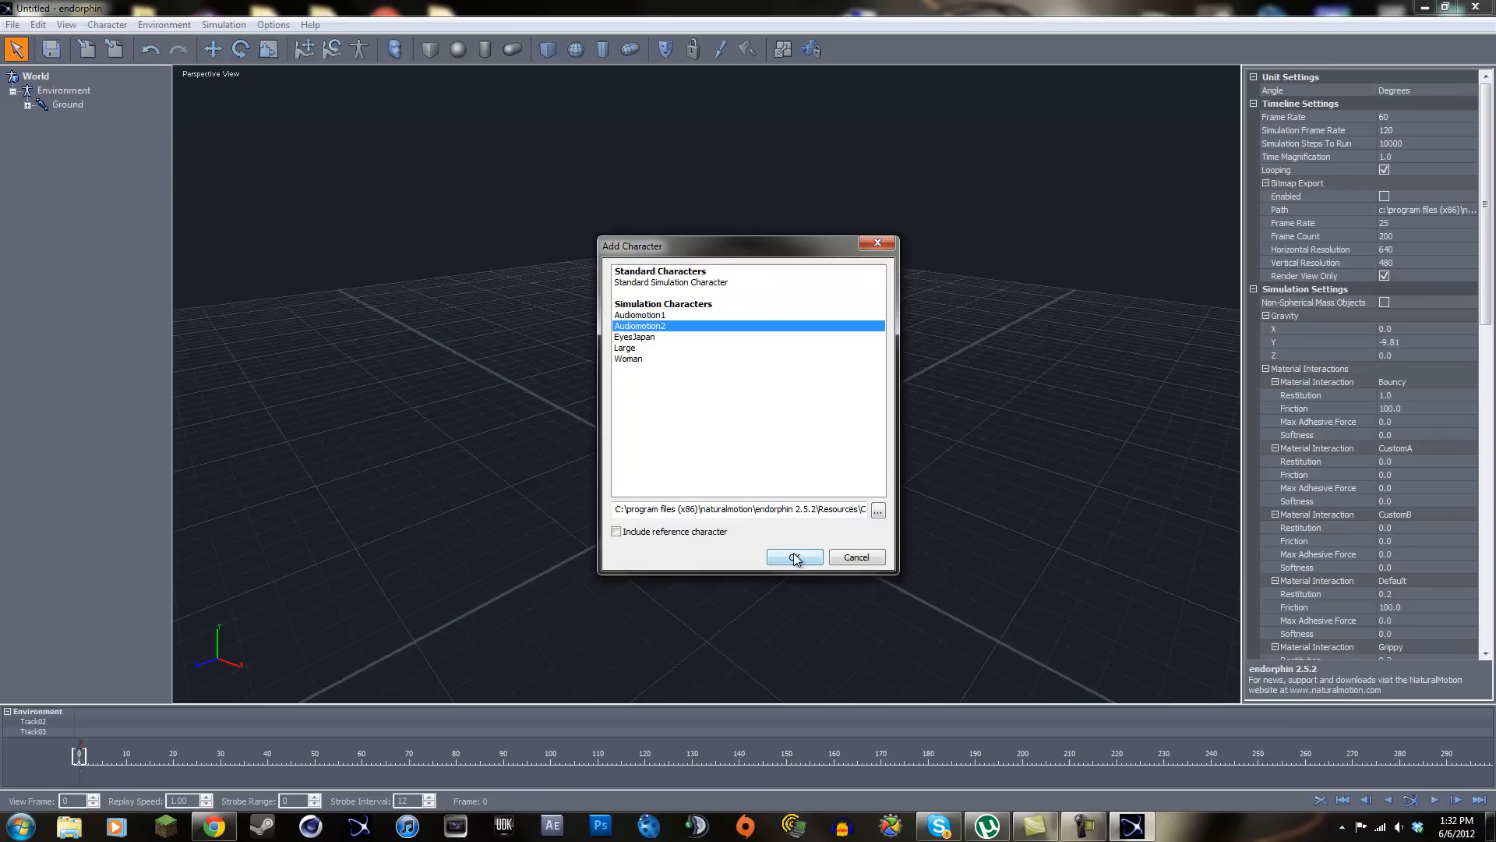
left_click(794, 557)
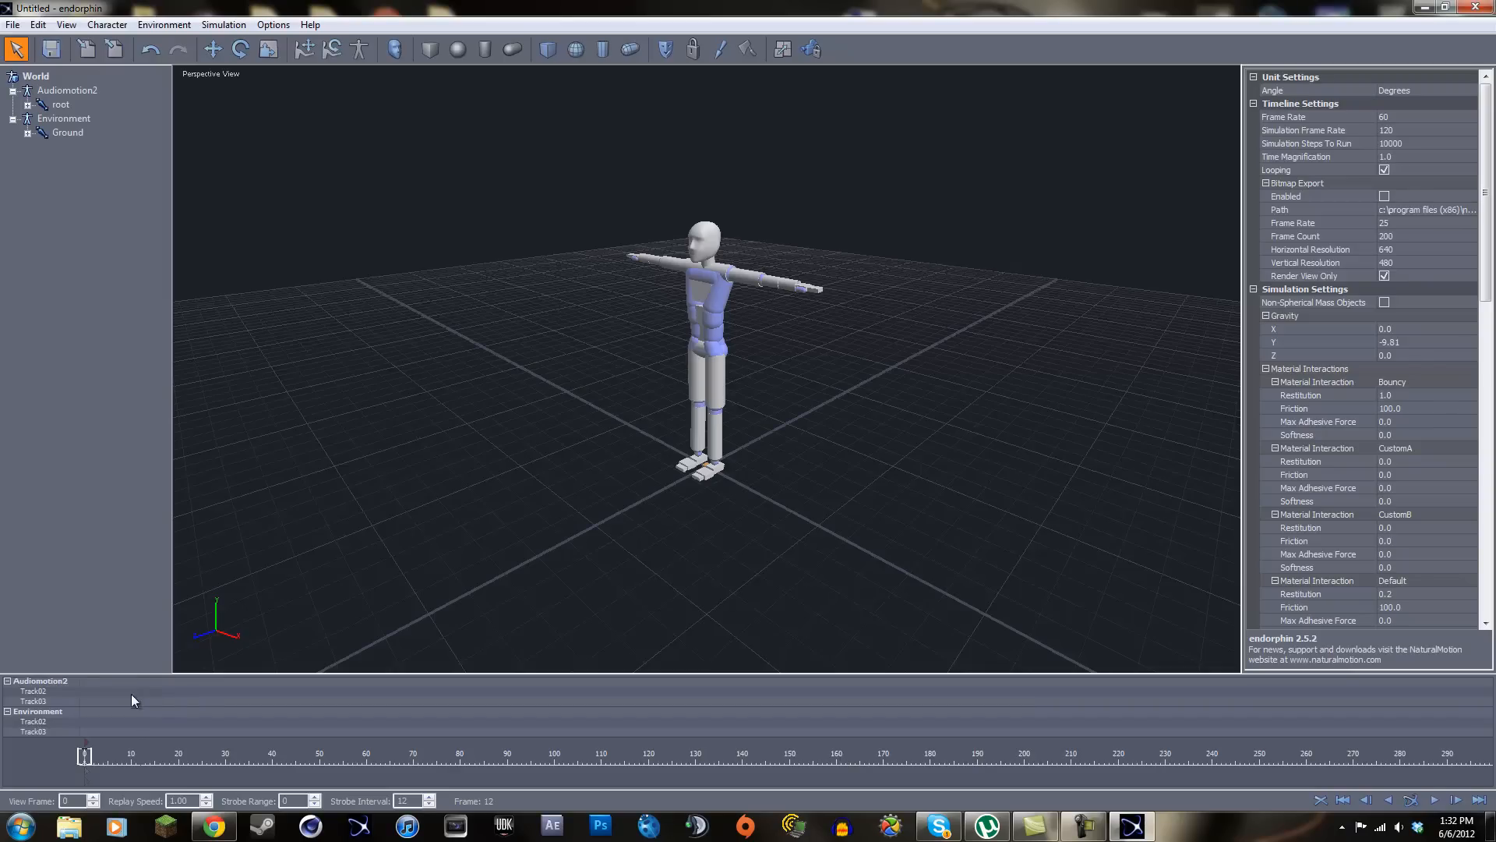
Create an animation event for Audiomotion2 at frame 0 using the Walk FBX file from the Audiomotion1 animation resources
right_click(86, 684)
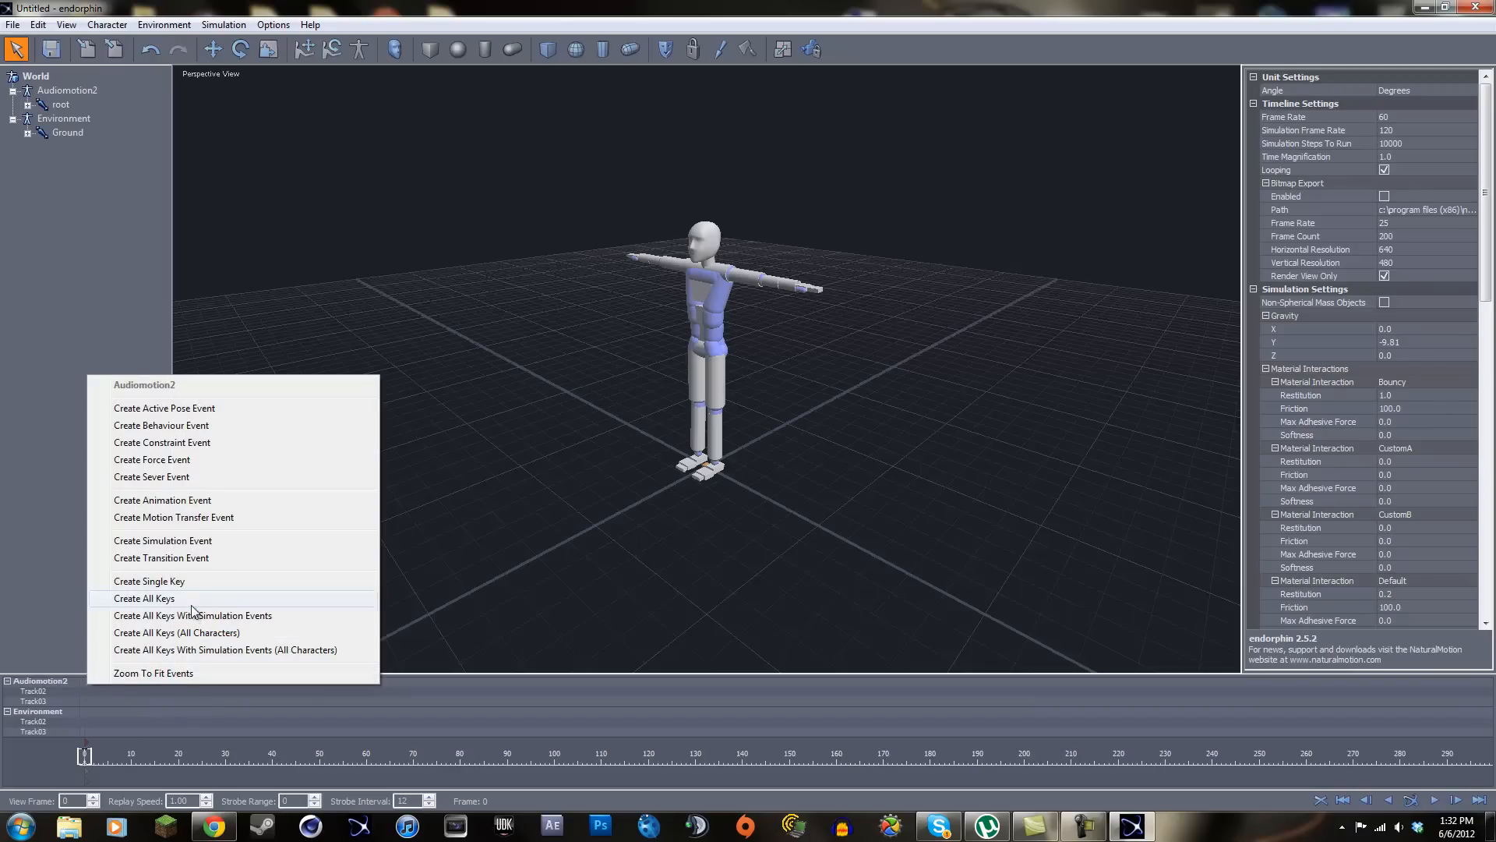
left_click(160, 500)
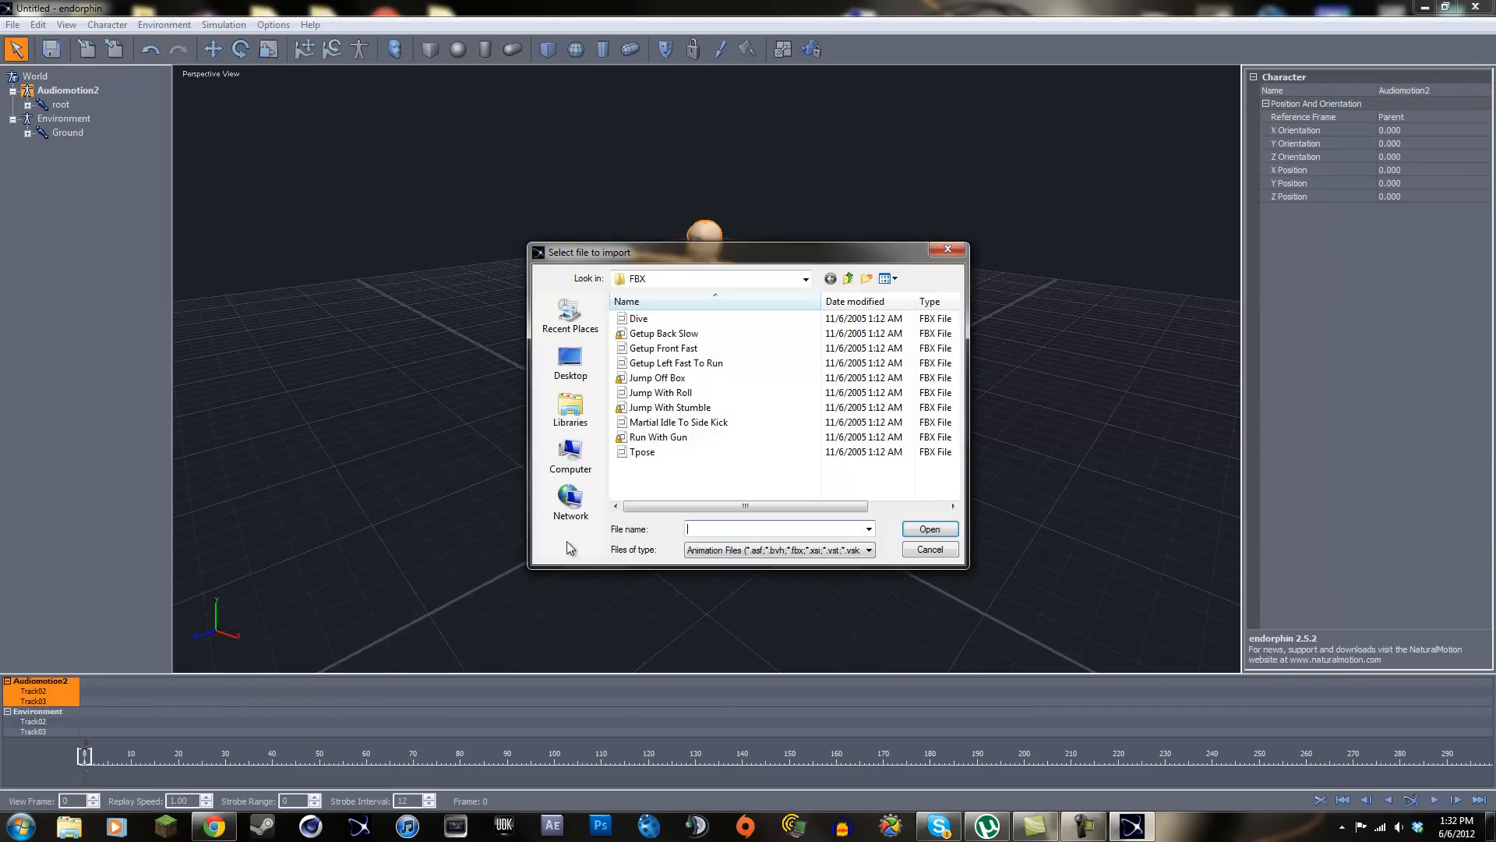
left_click(805, 278)
left_click_drag(806, 454, 813, 366)
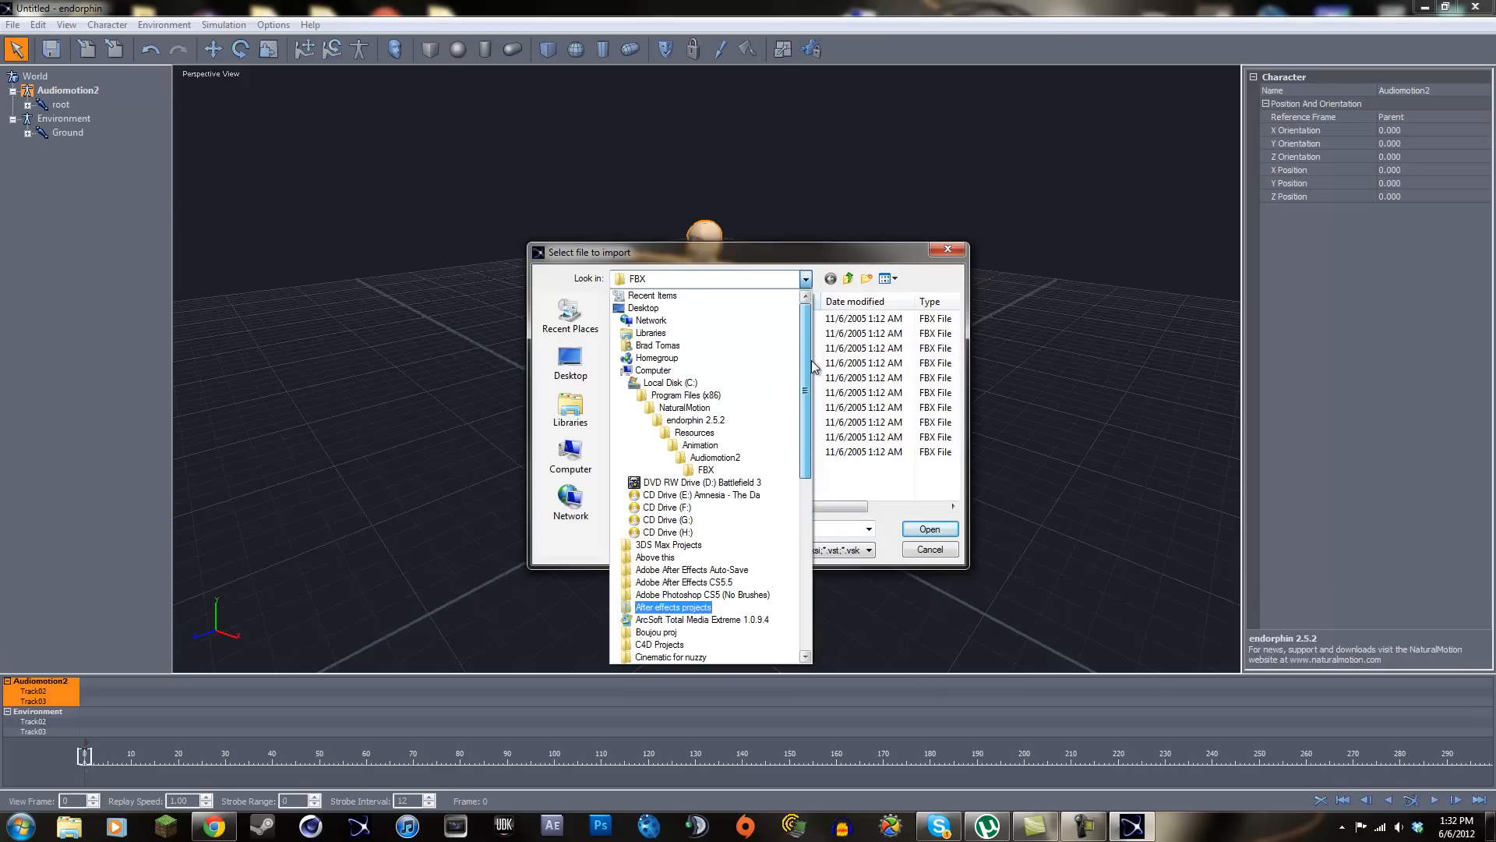
left_click(700, 421)
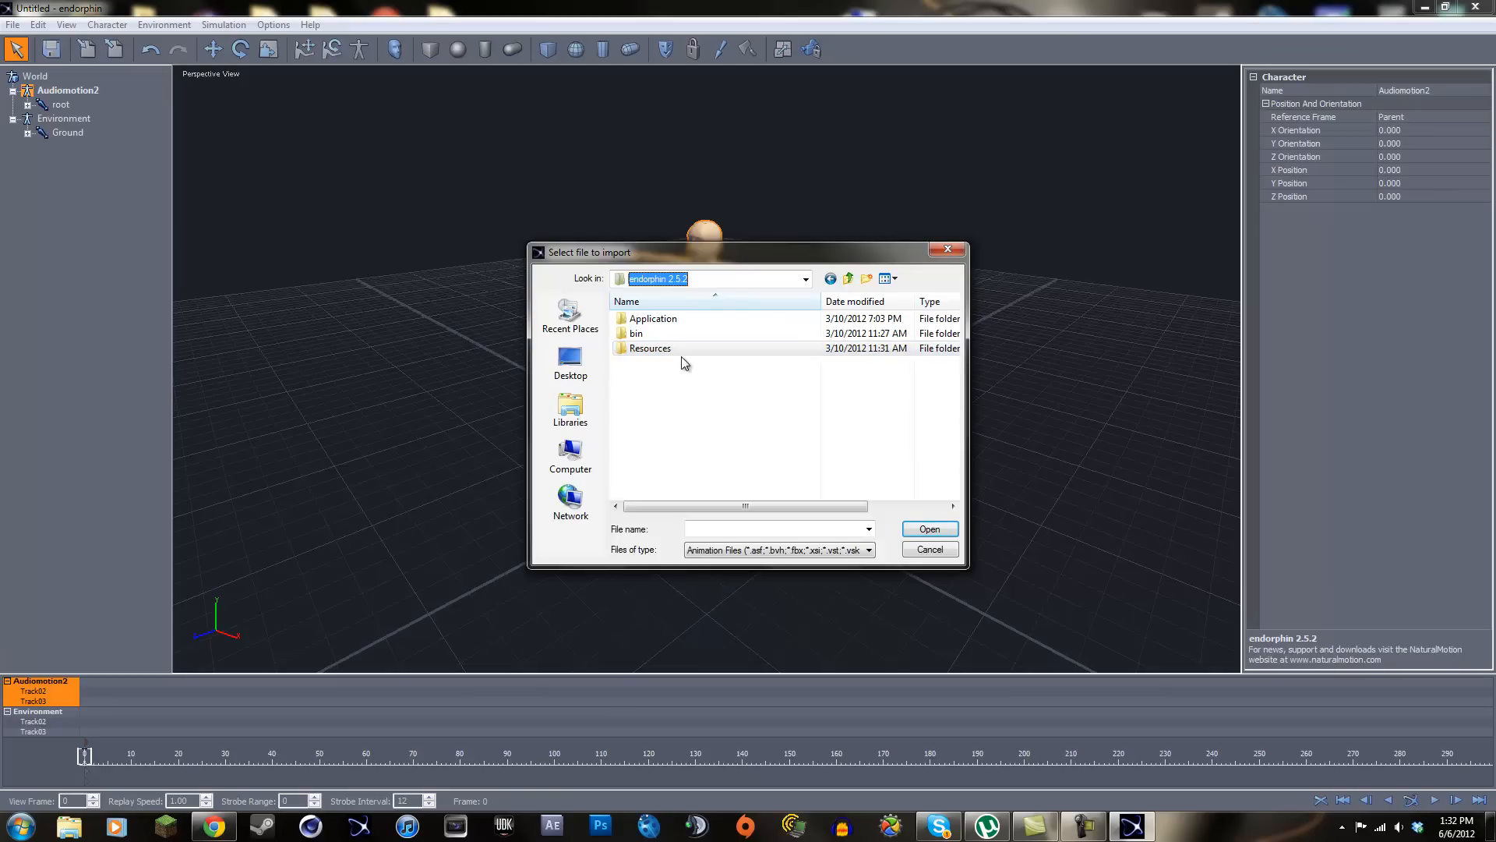
double_click(680, 347)
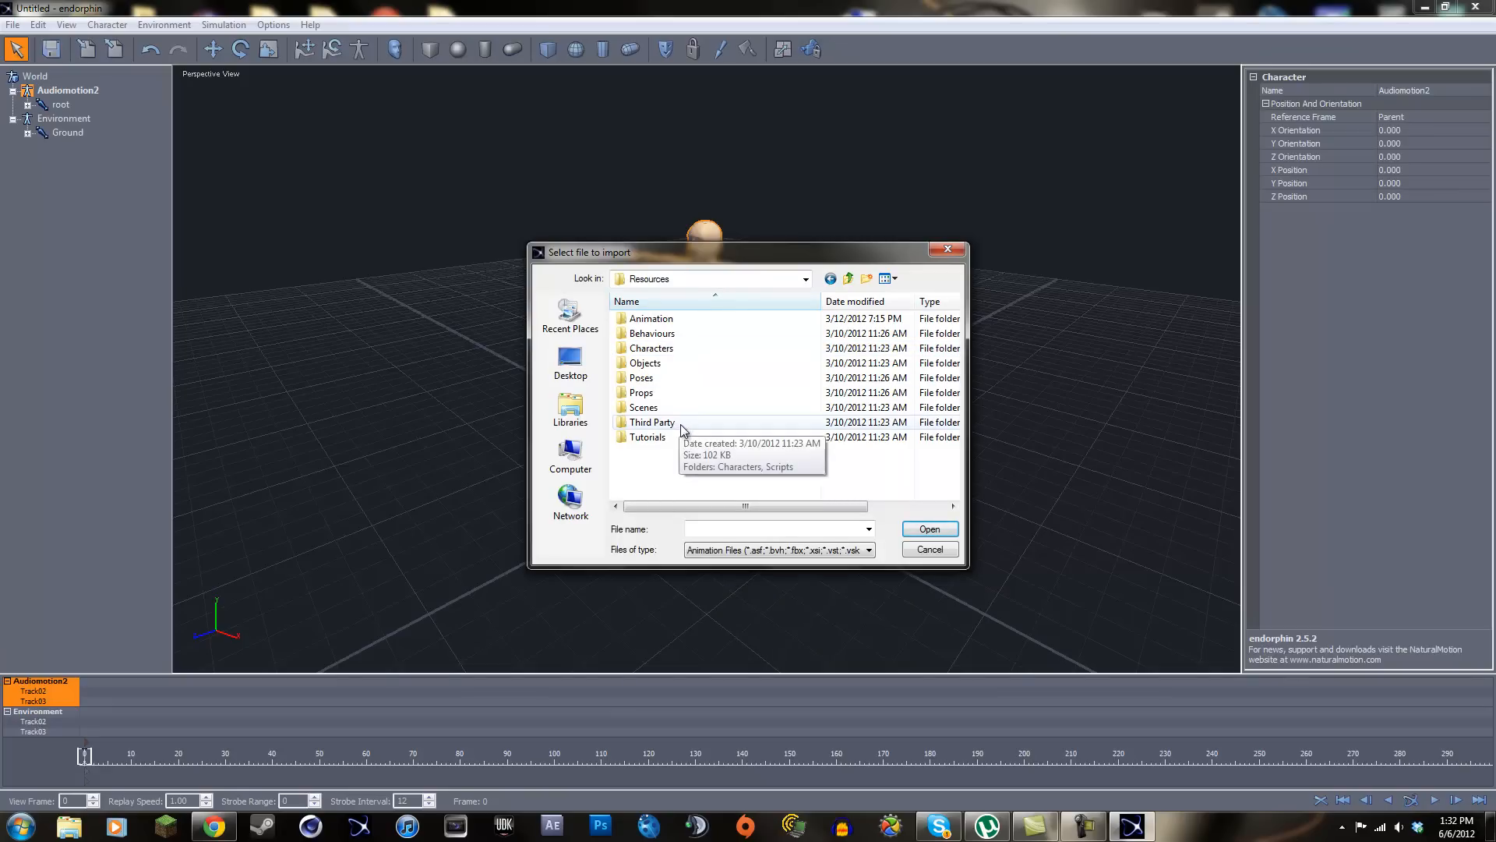
double_click(661, 319)
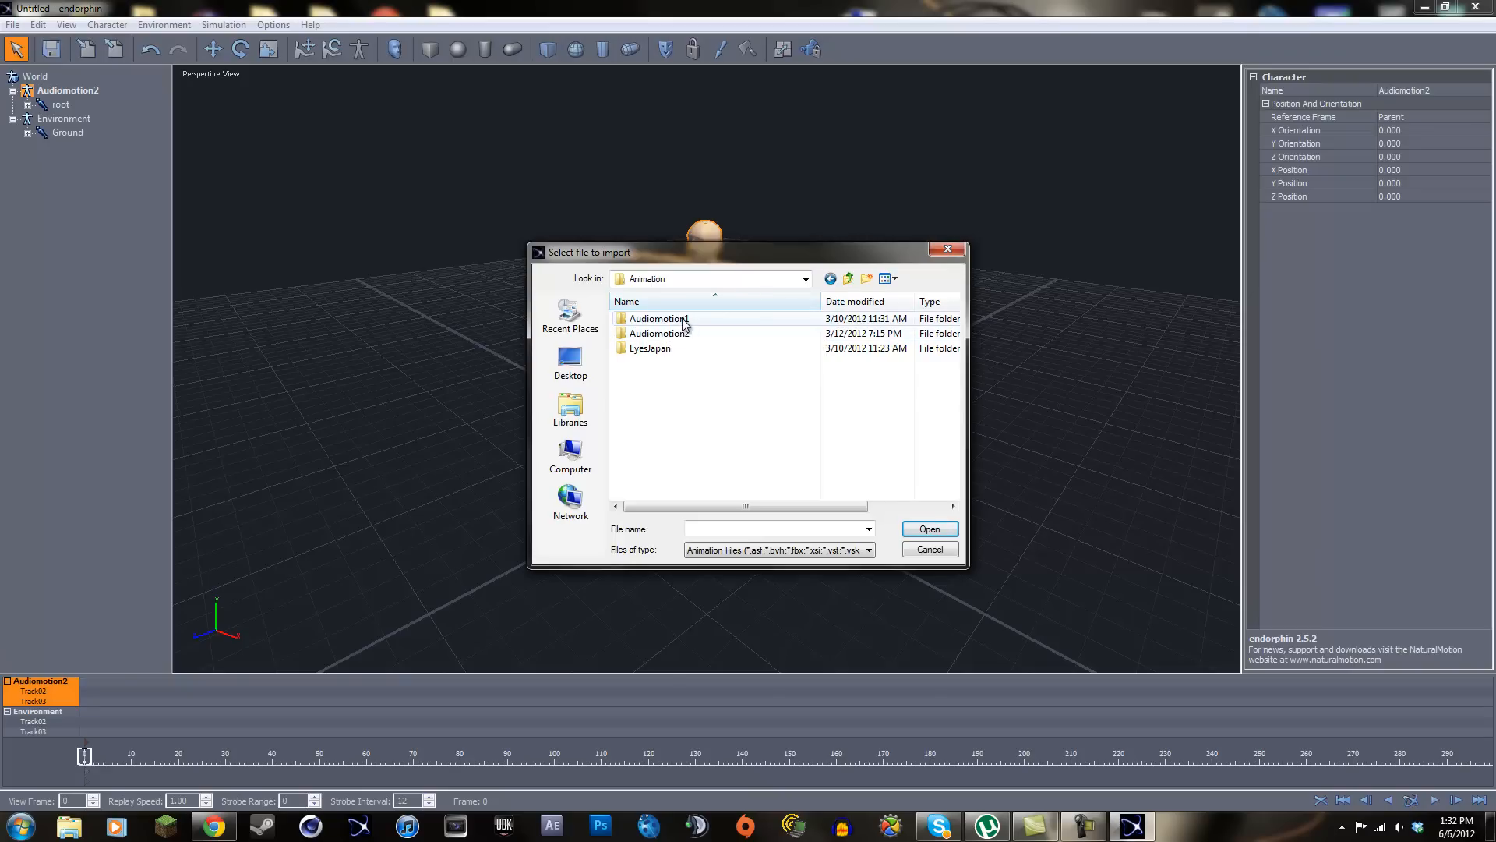
double_click(678, 319)
double_click(670, 320)
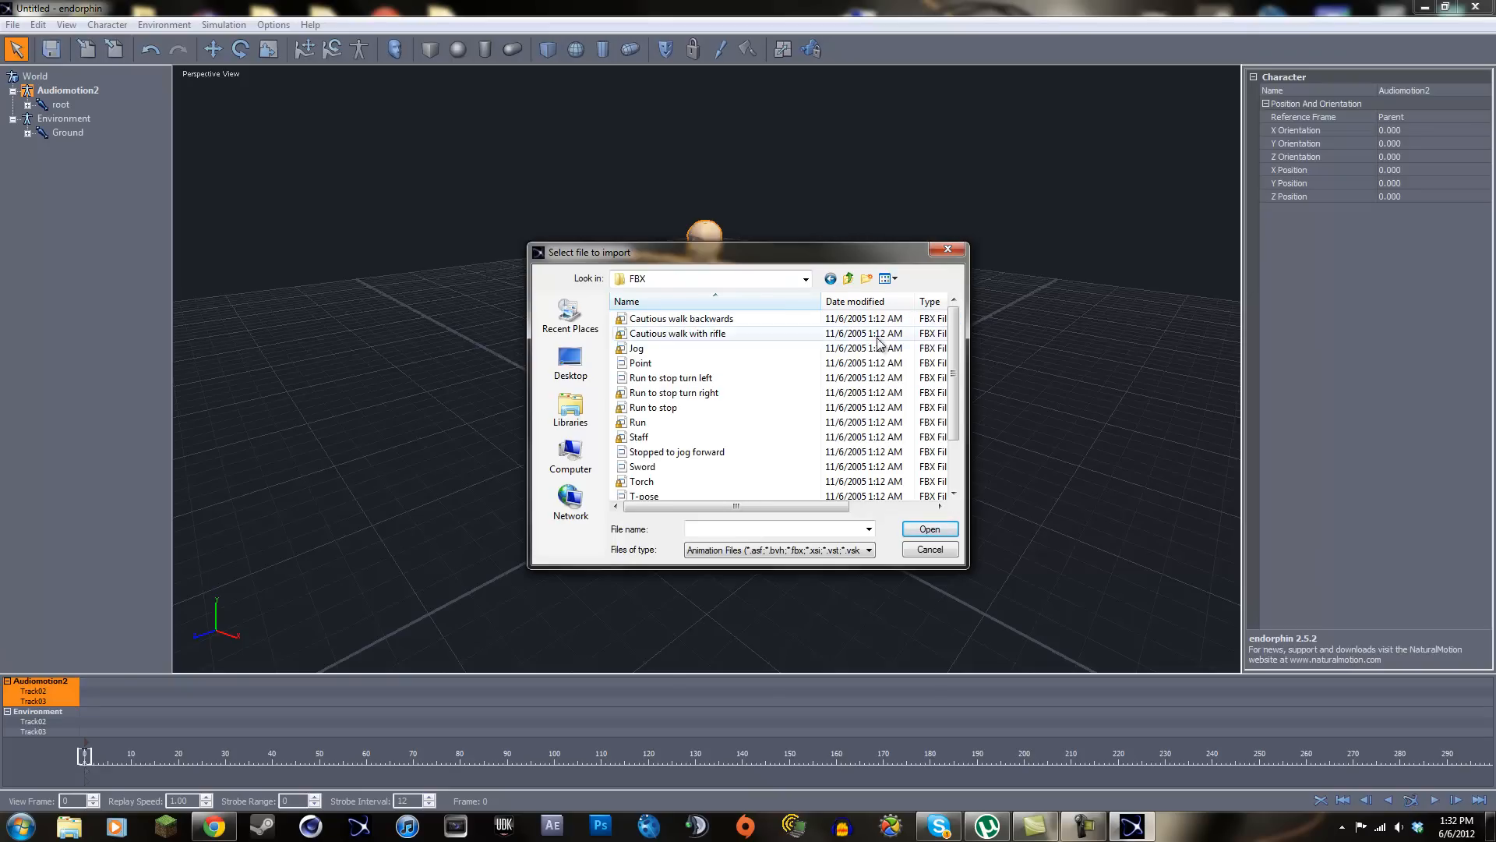
left_click_drag(957, 350, 939, 382)
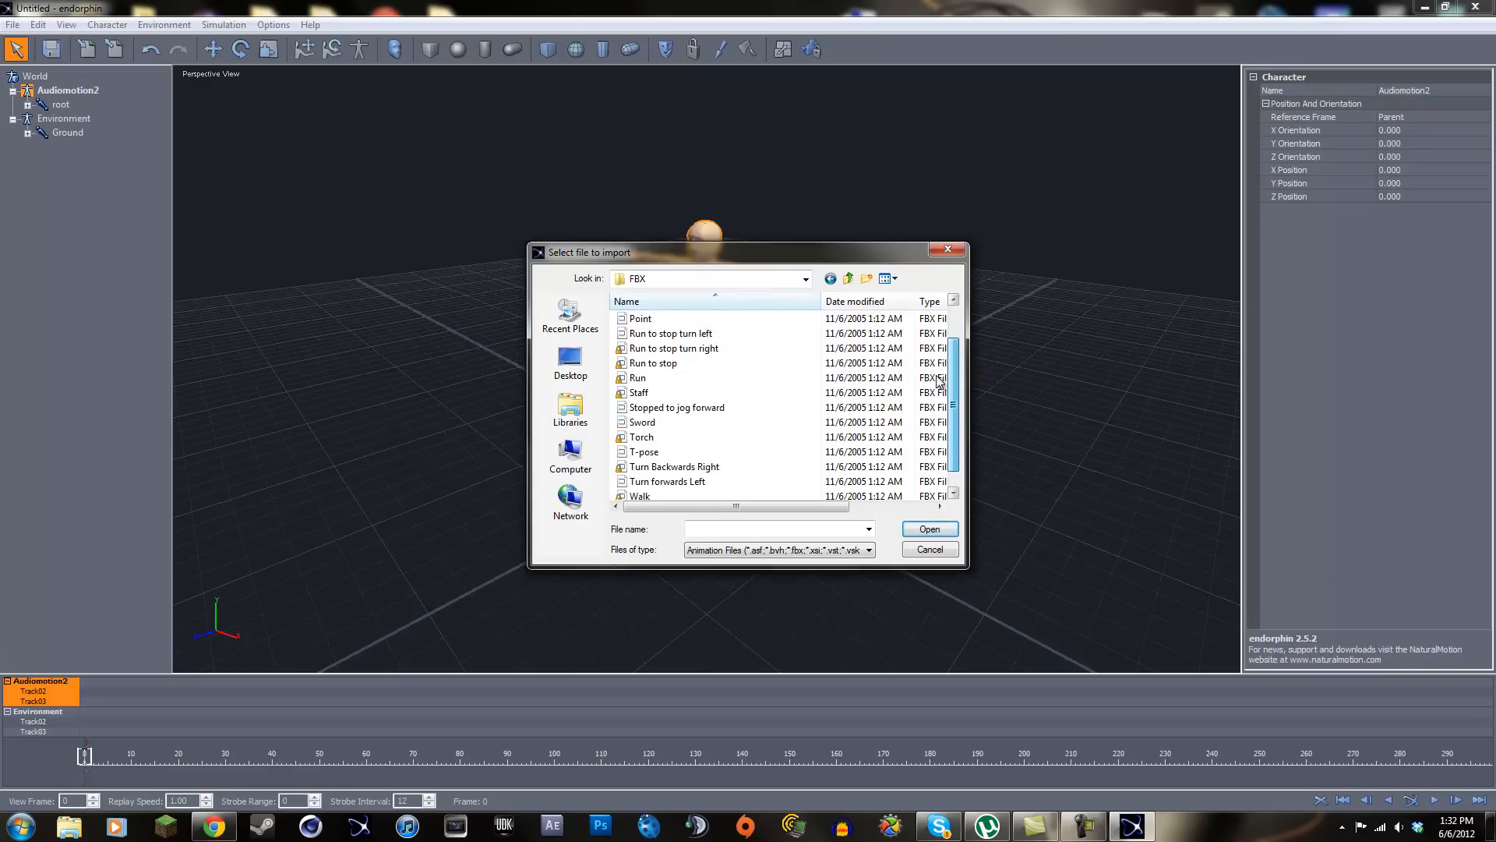
left_click(663, 495)
left_click(910, 528)
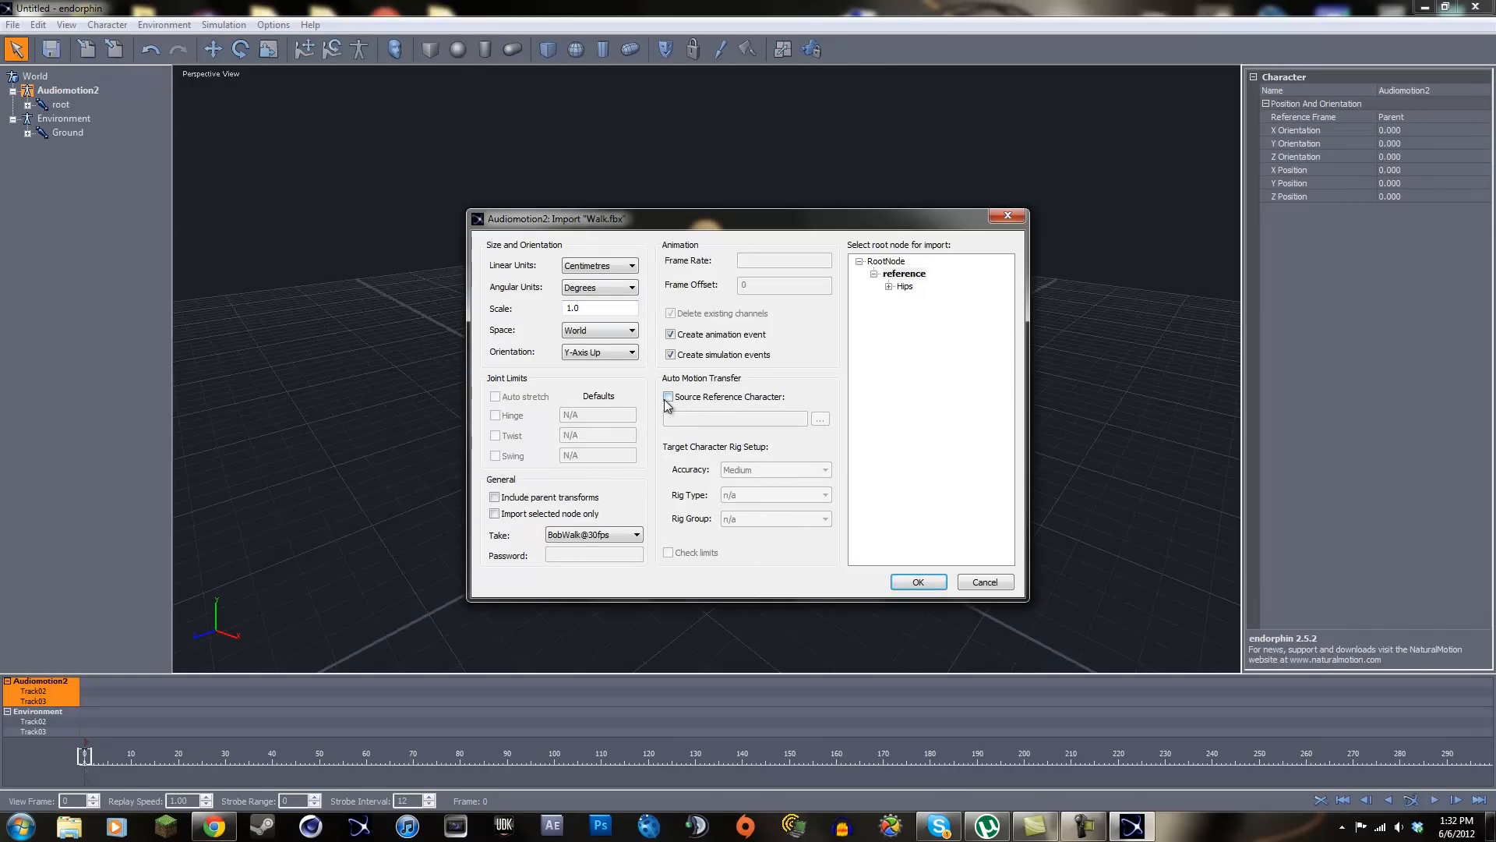
Enable a source reference character for the motion transfer, set it to Audiomotion2 and complete the Walk.fbx import
left_click(668, 397)
left_click(820, 421)
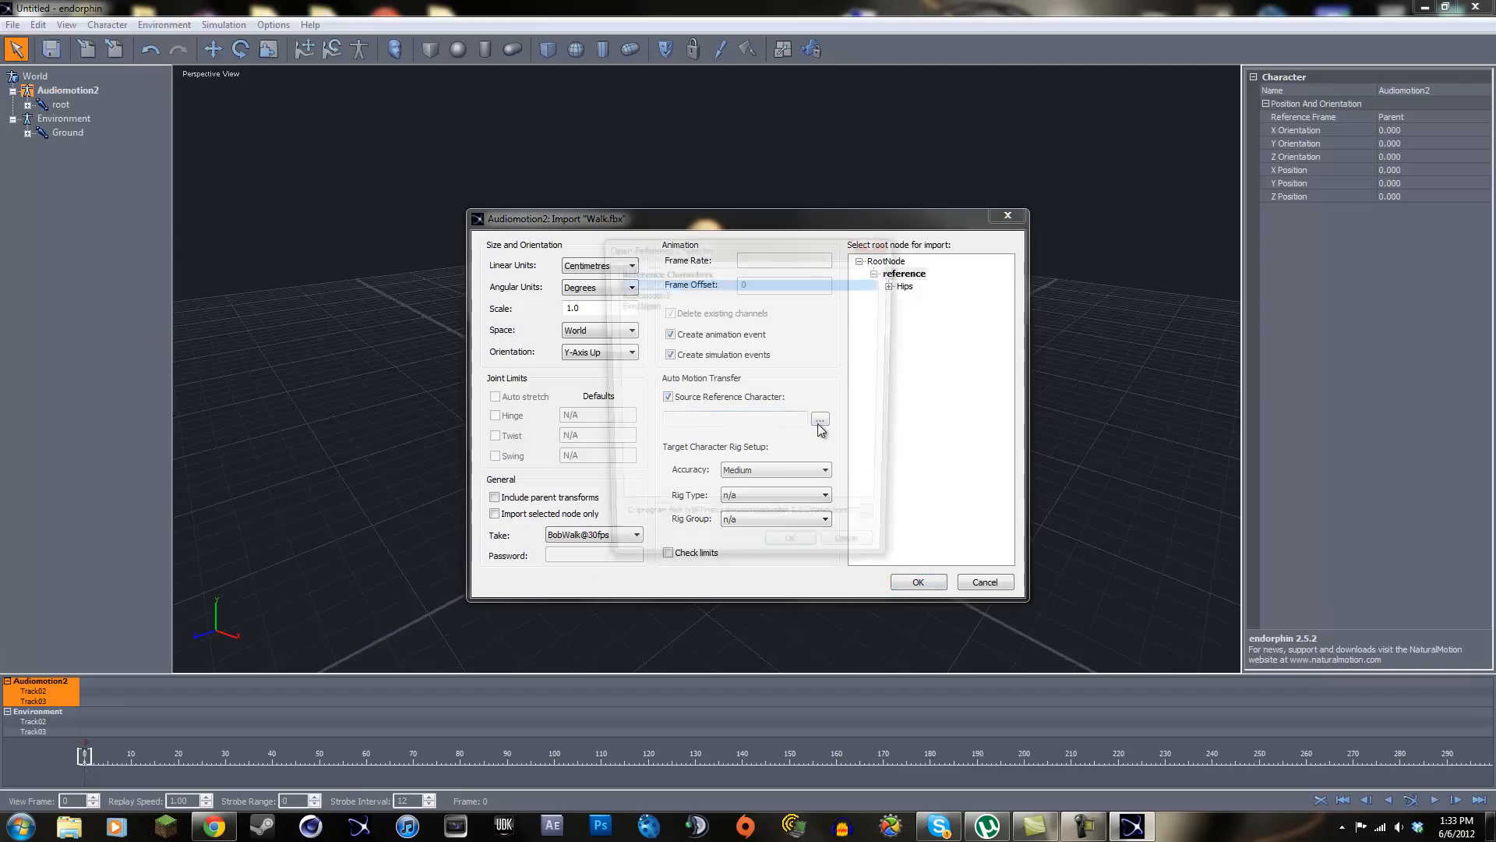
left_click(661, 294)
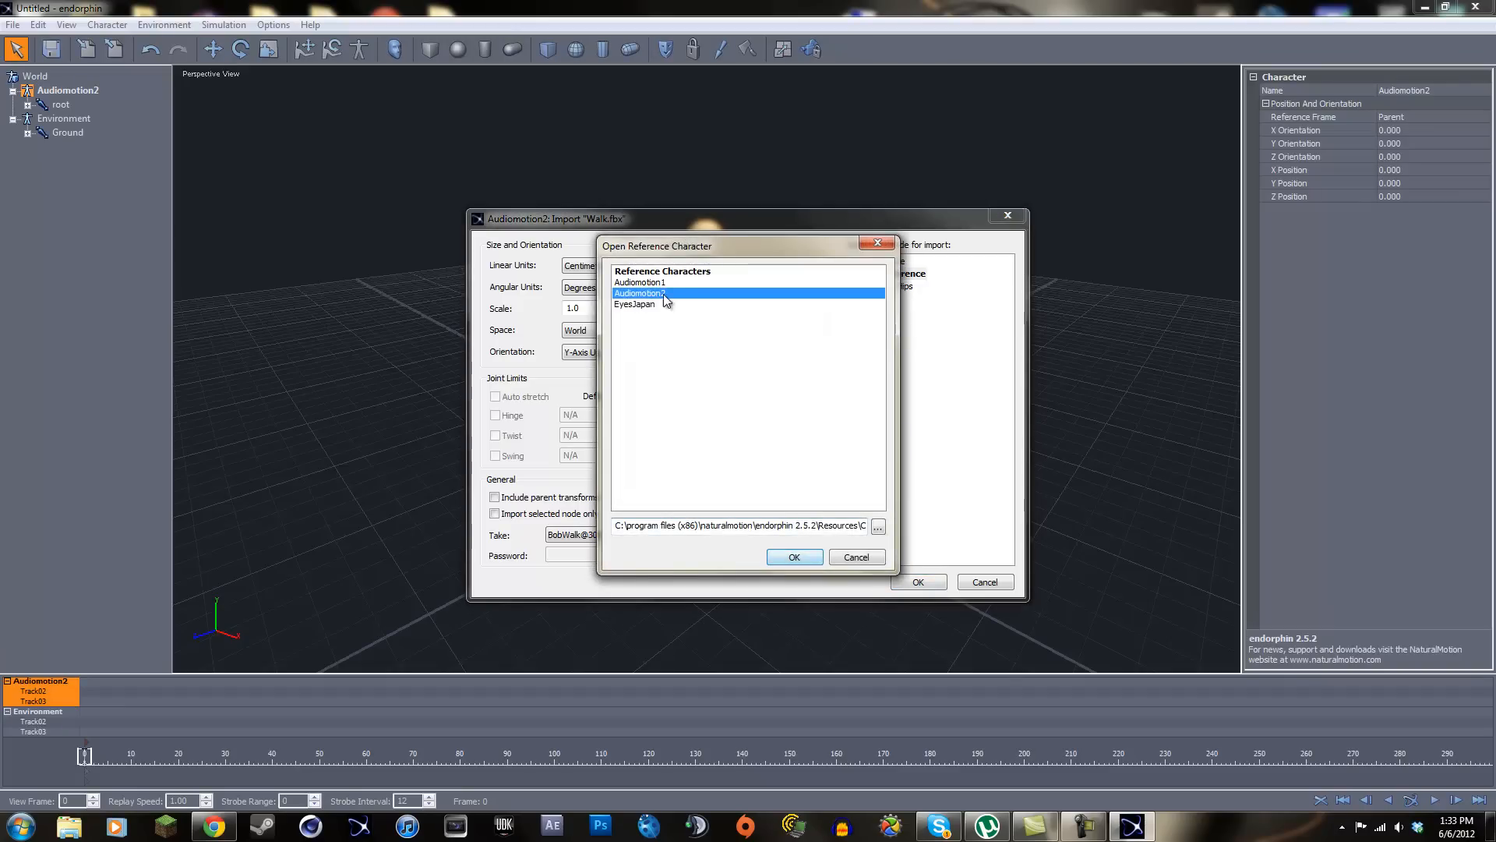
left_click(794, 558)
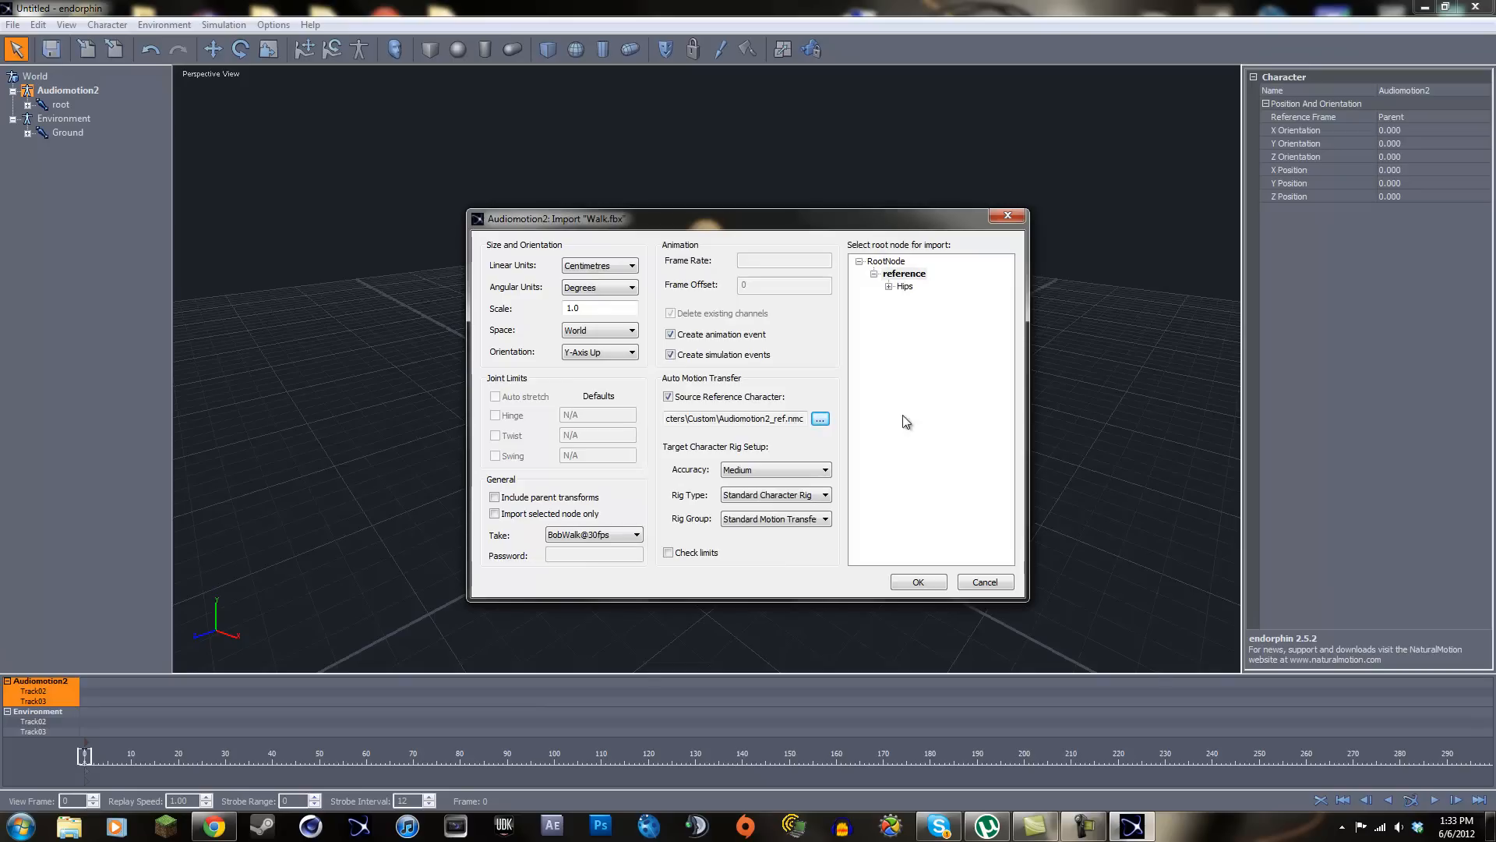
left_click(918, 581)
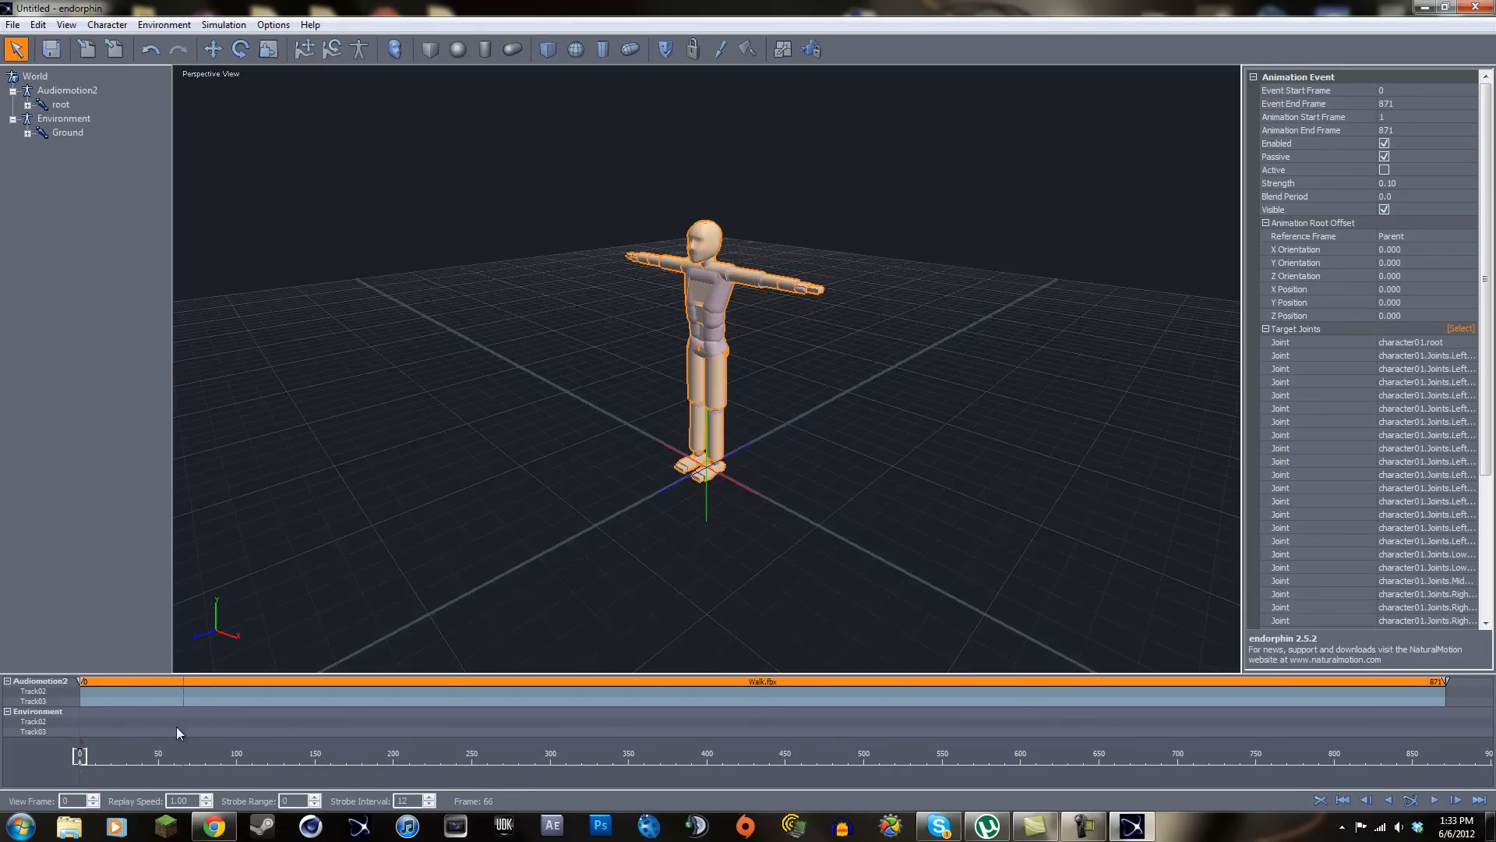
Simulate the walk animation, stop it at about frame 478 and scrub back to about frame 169
left_click(1411, 800)
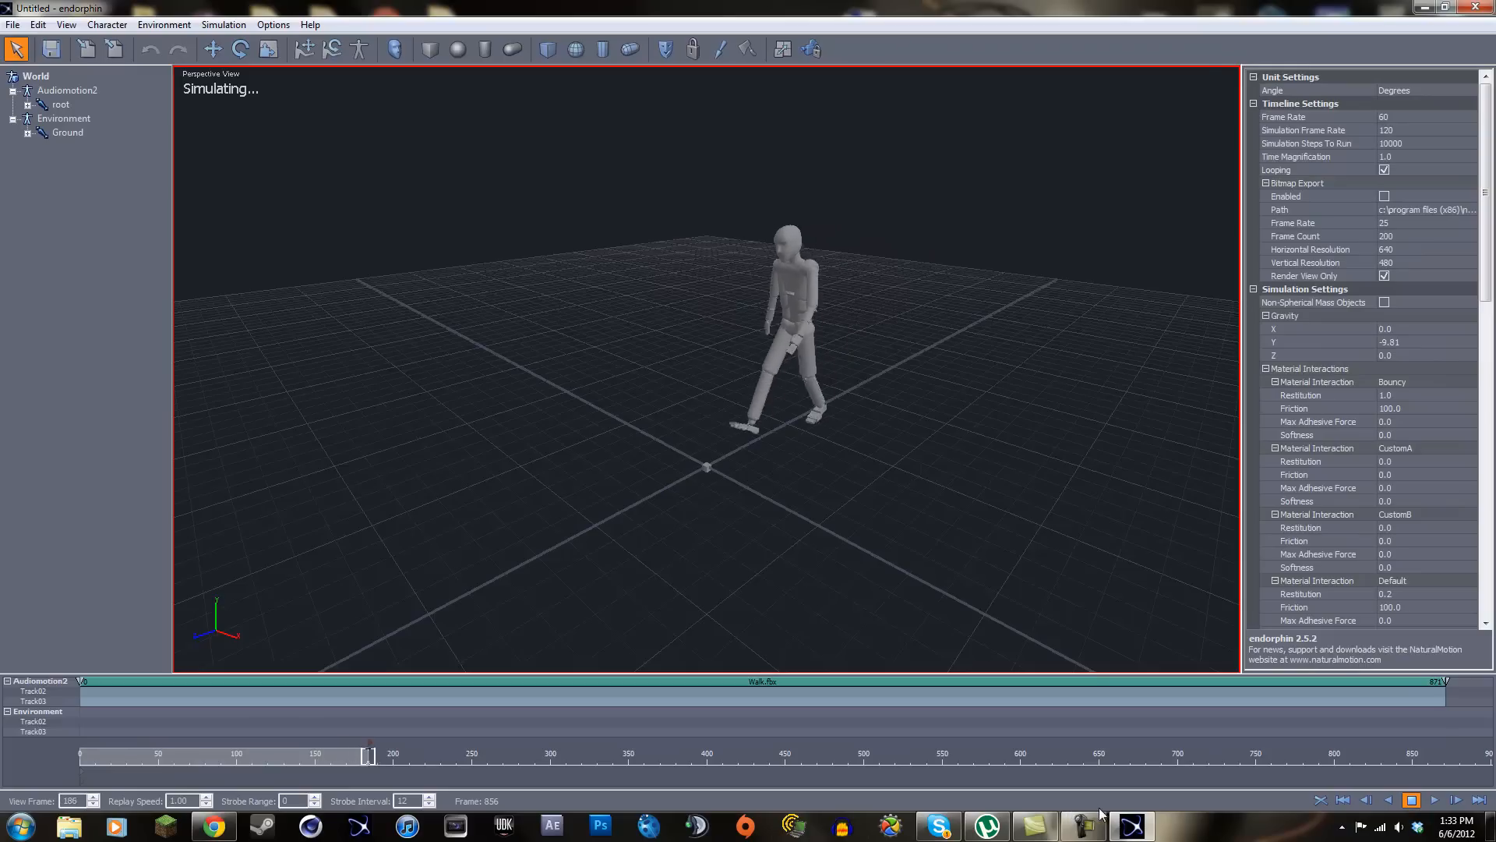
left_click(1413, 801)
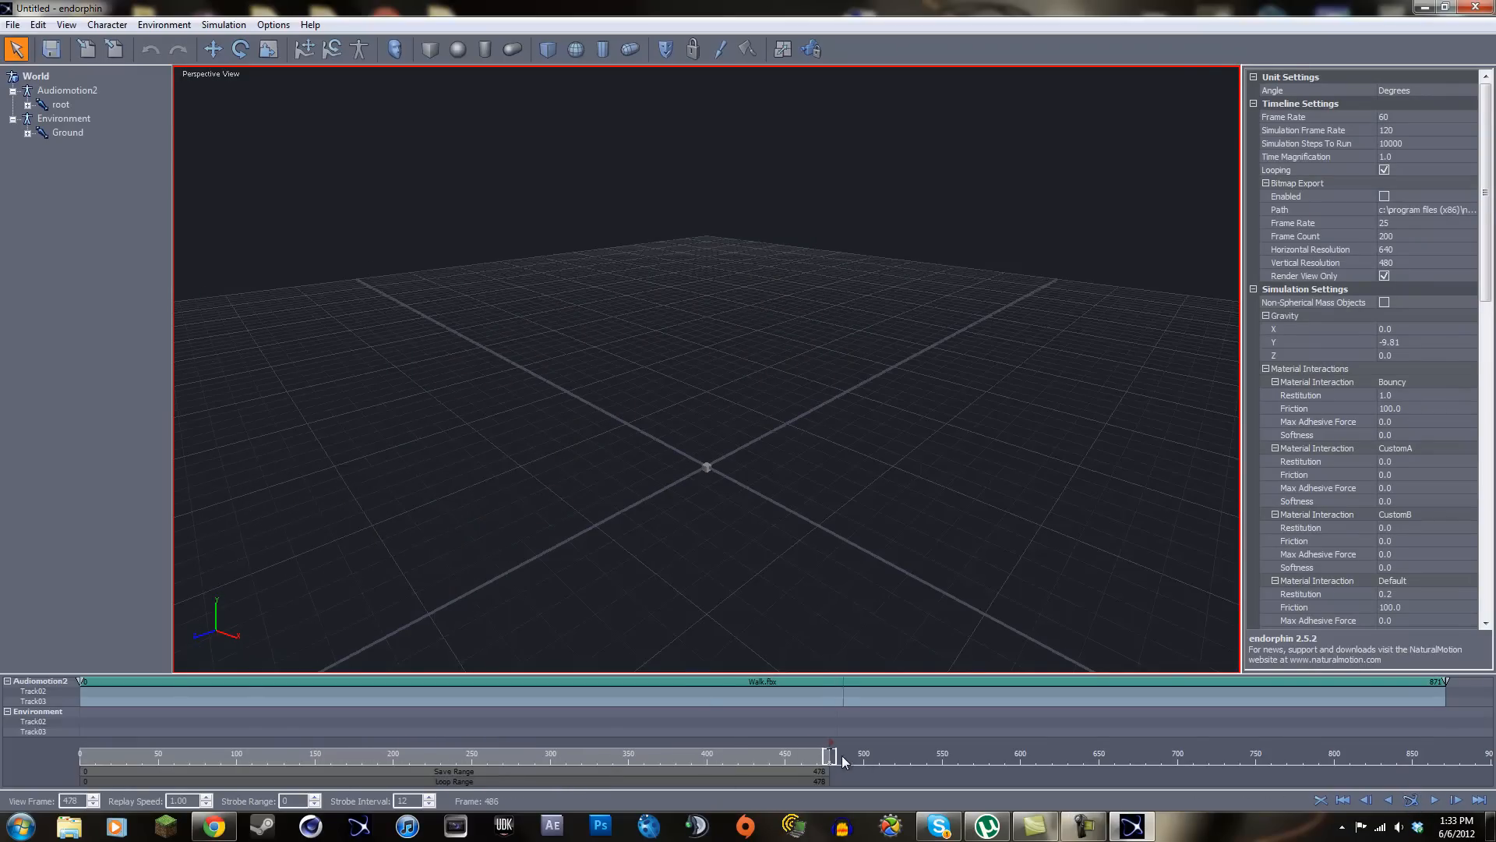
mouse_move(833, 766)
left_mouse_down()
mouse_move(306, 749)
mouse_move(821, 738)
mouse_move(88, 749)
mouse_move(847, 762)
mouse_move(187, 730)
mouse_move(842, 766)
mouse_move(817, 760)
left_mouse_up()
left_click(344, 756)
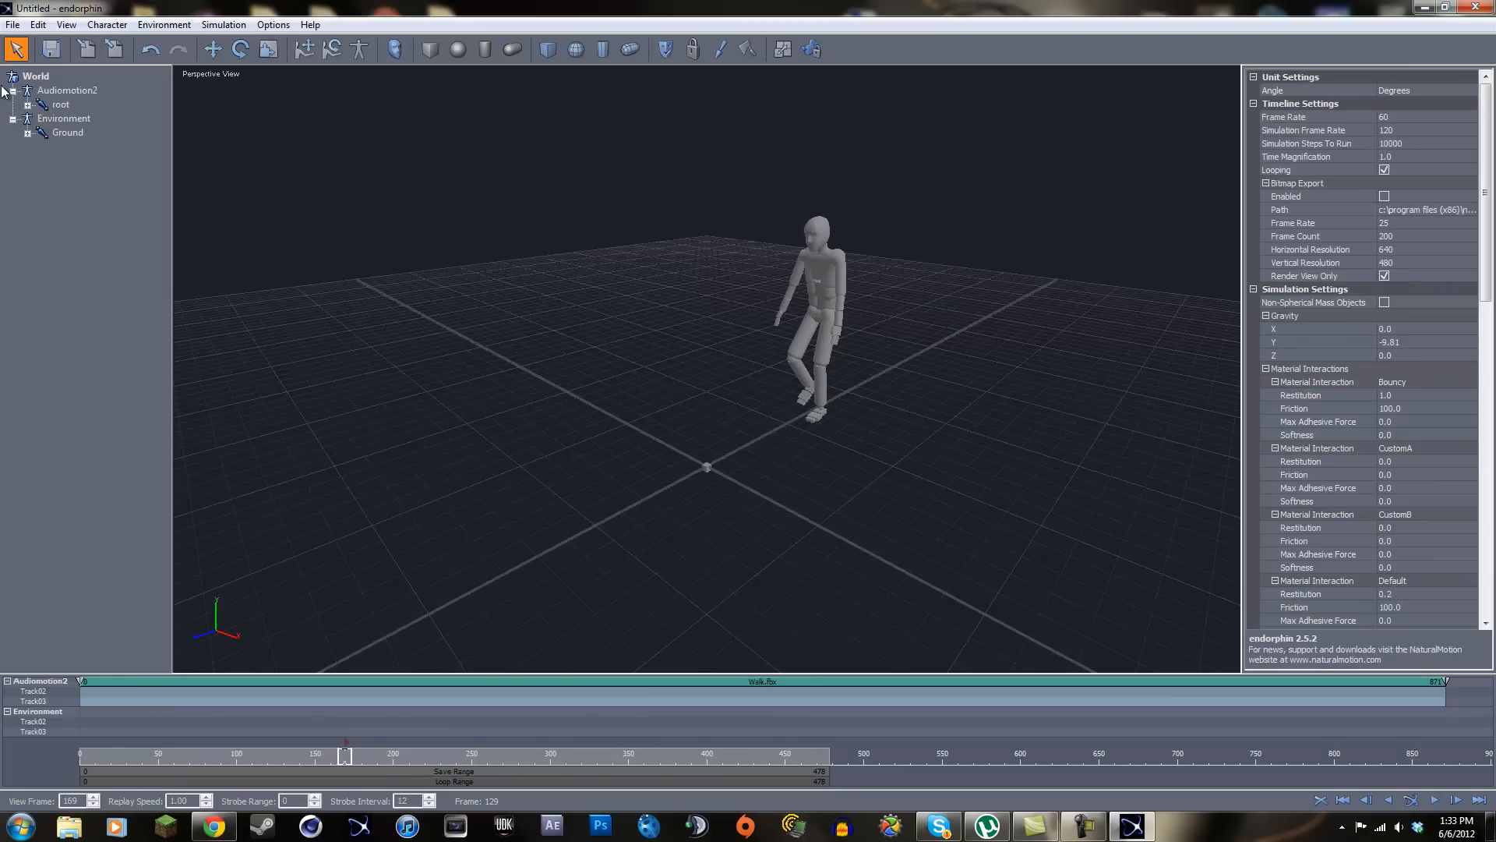
left_click(13, 25)
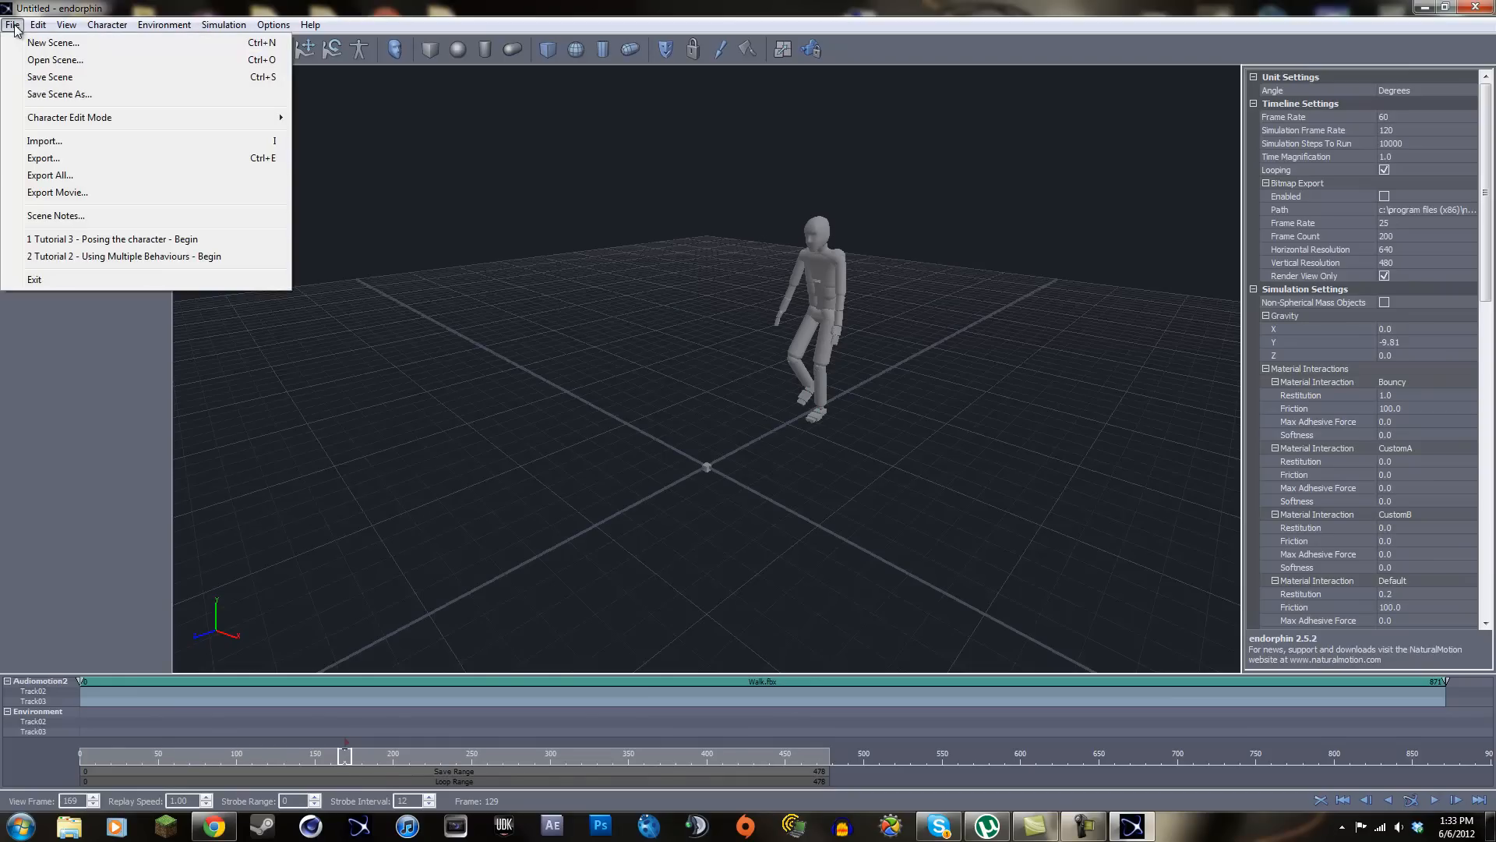
left_click(175, 176)
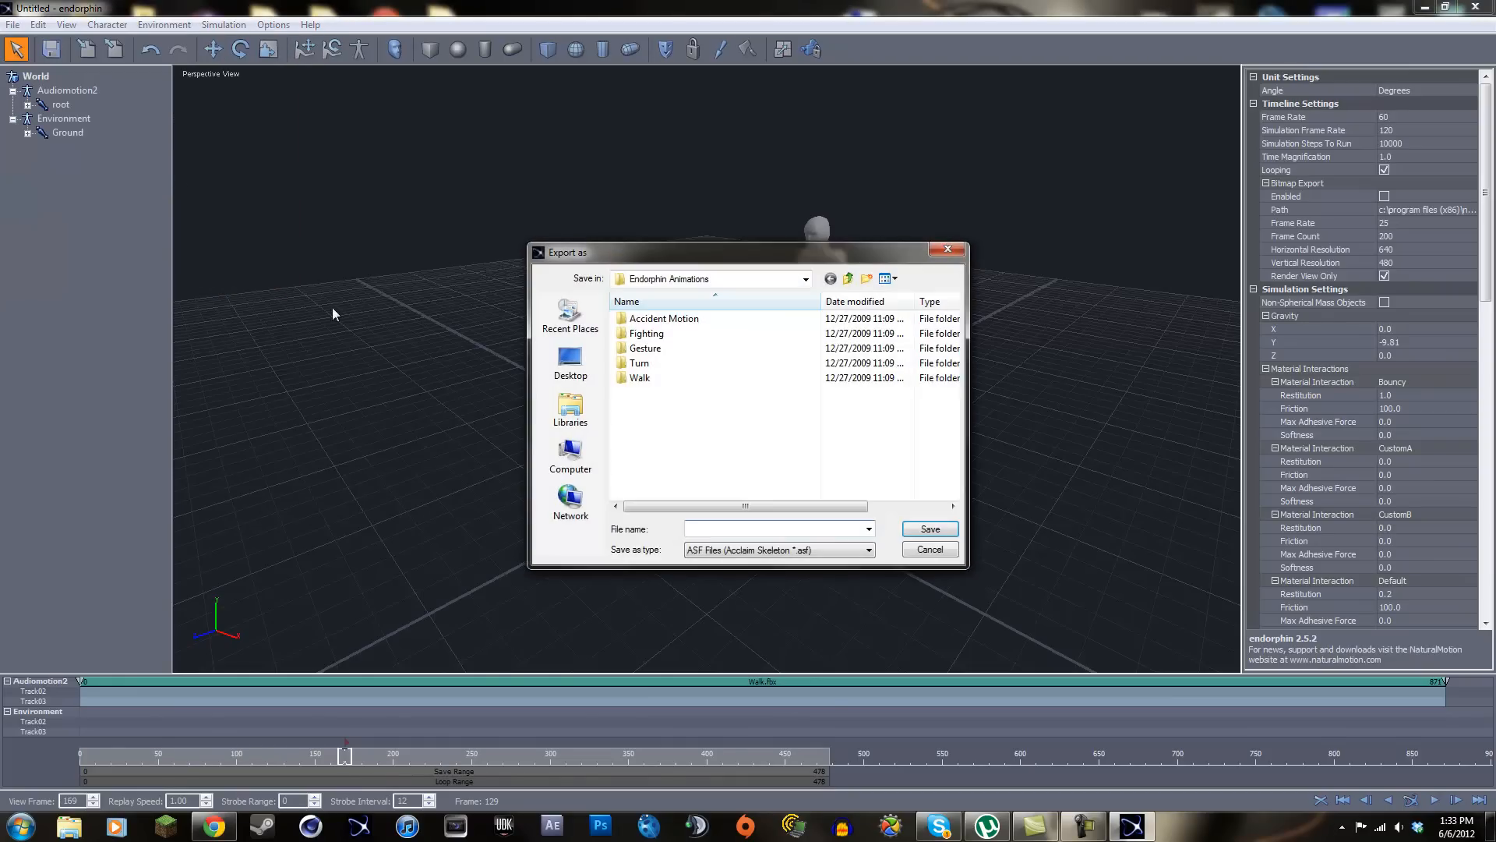
left_click(773, 554)
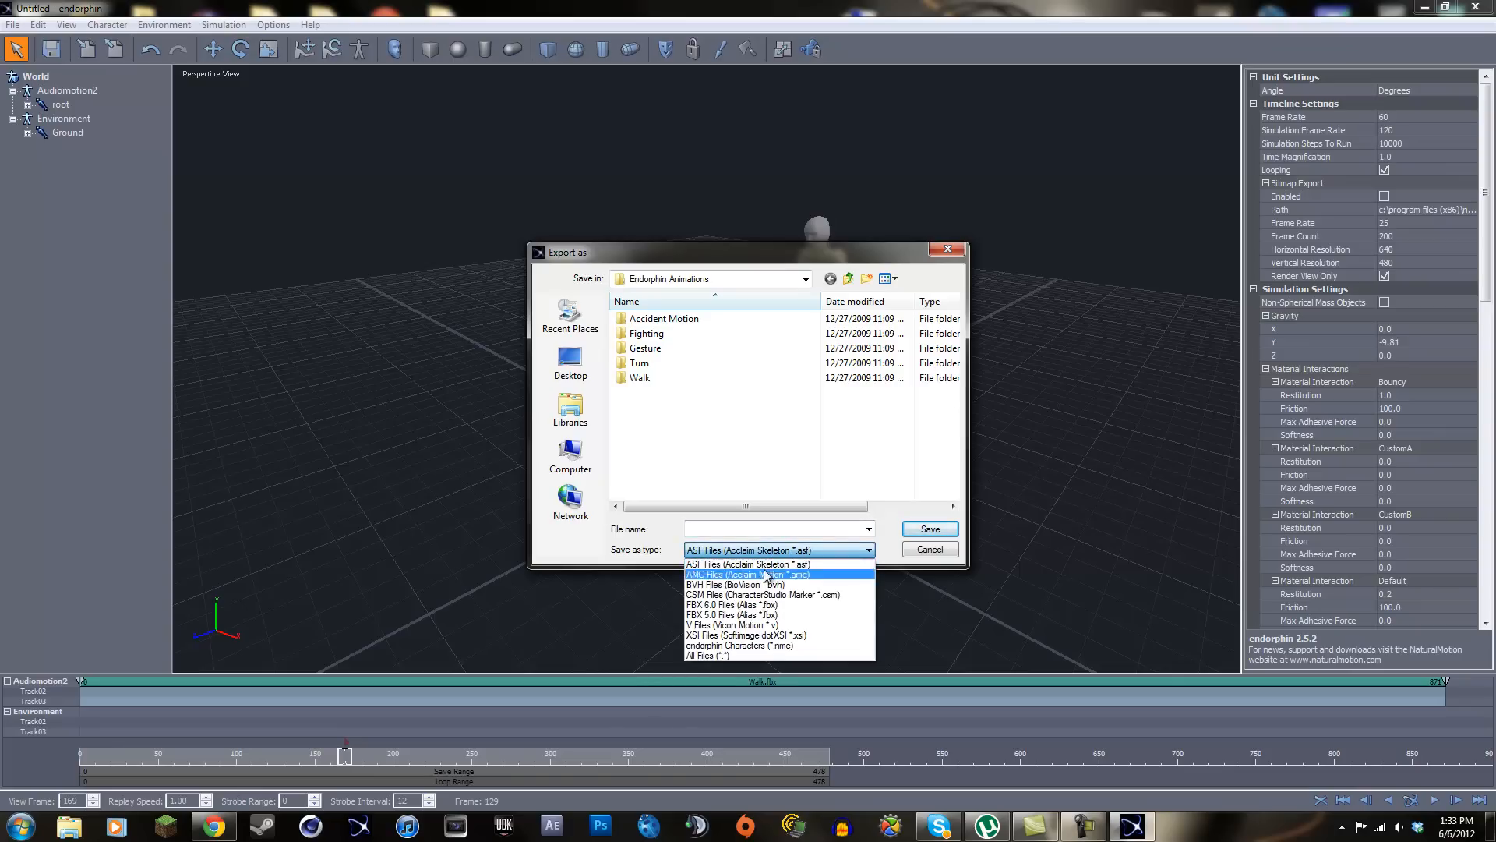
left_click(752, 594)
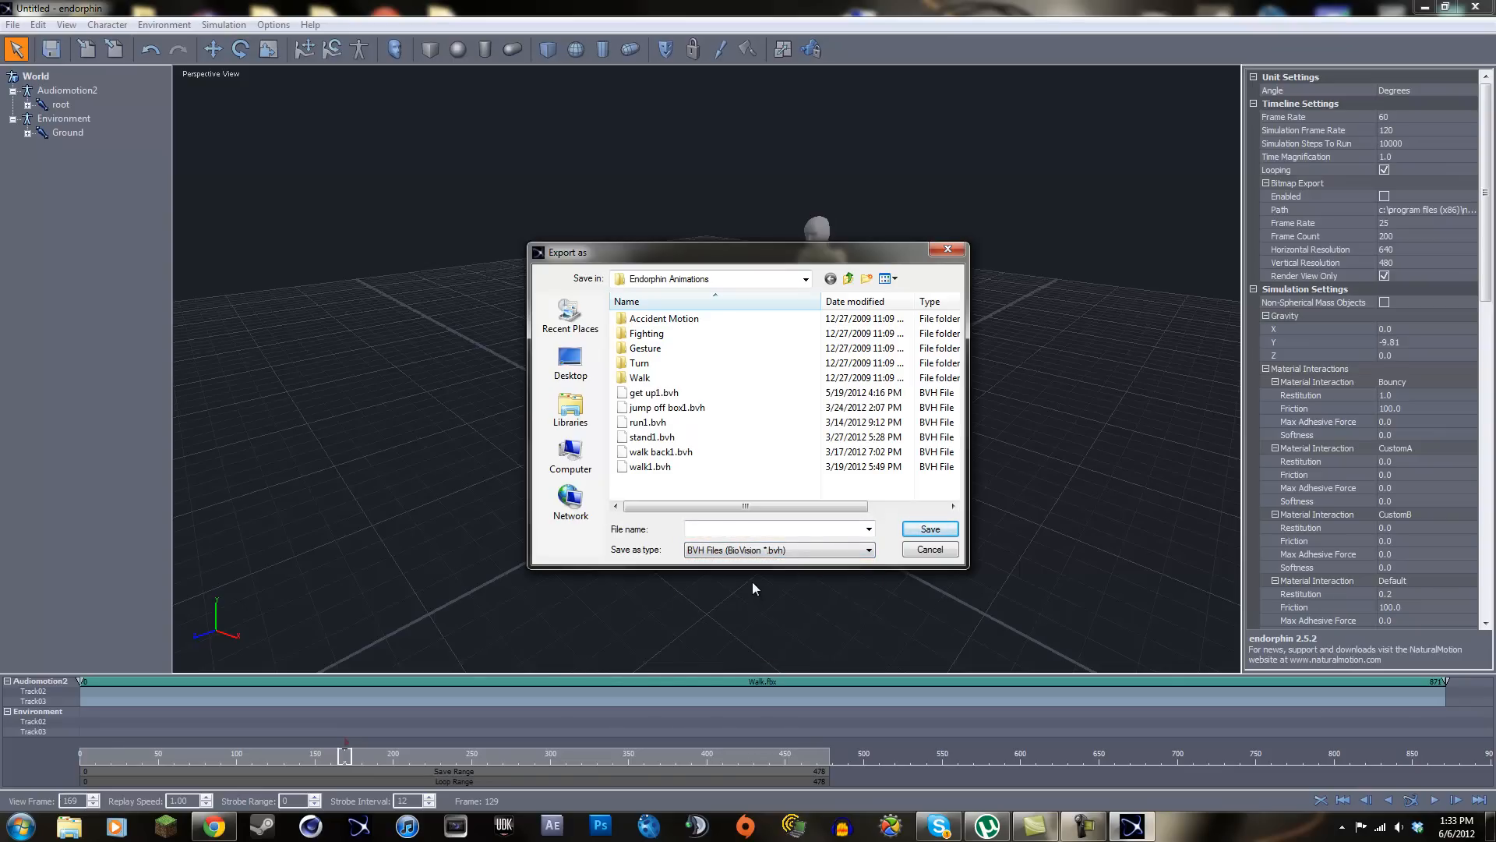
left_click(596, 379)
left_click(709, 530)
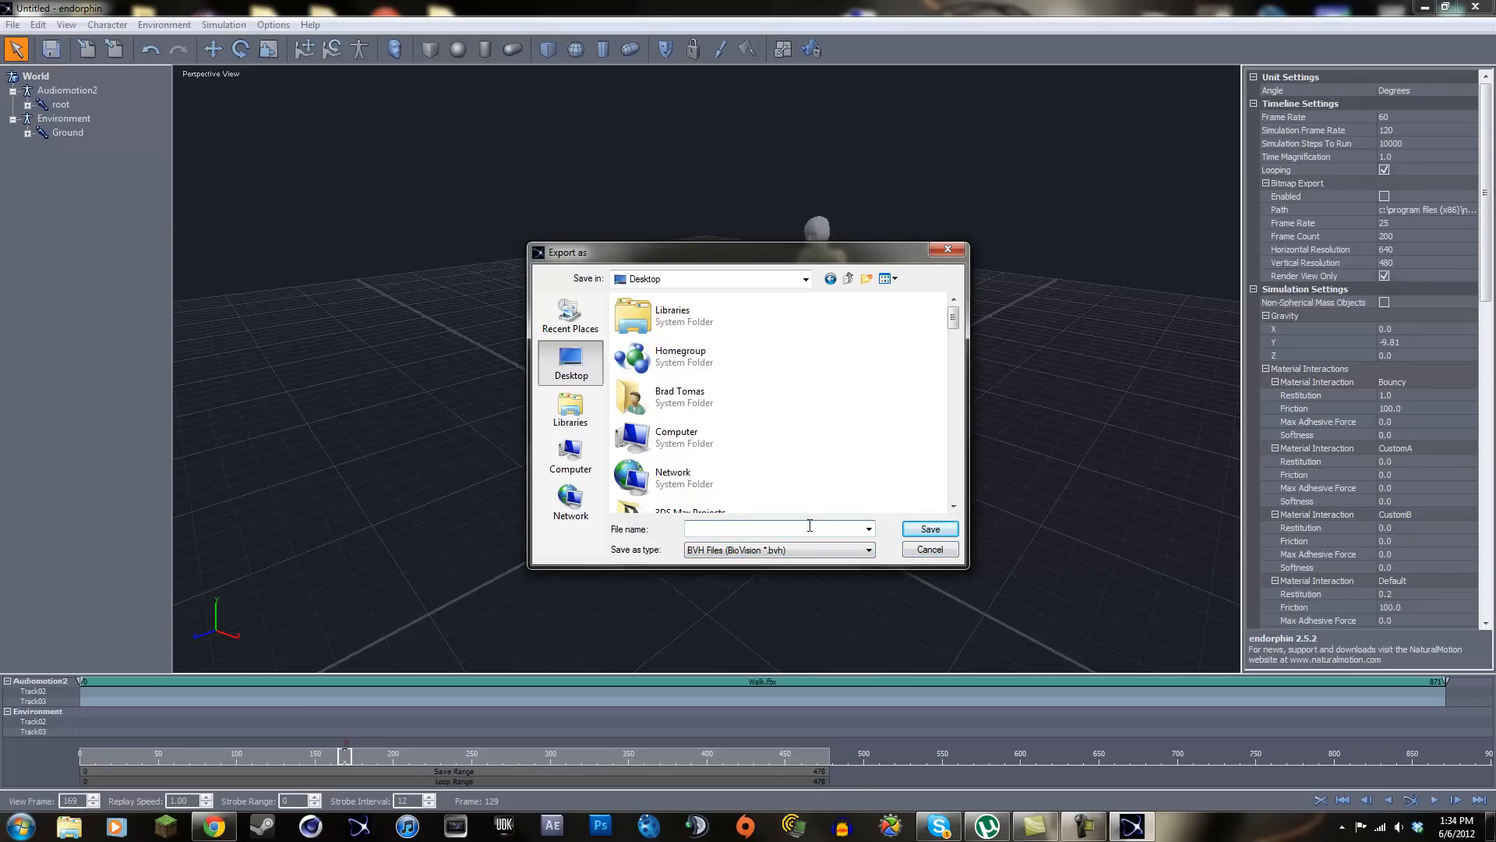
left_click(915, 551)
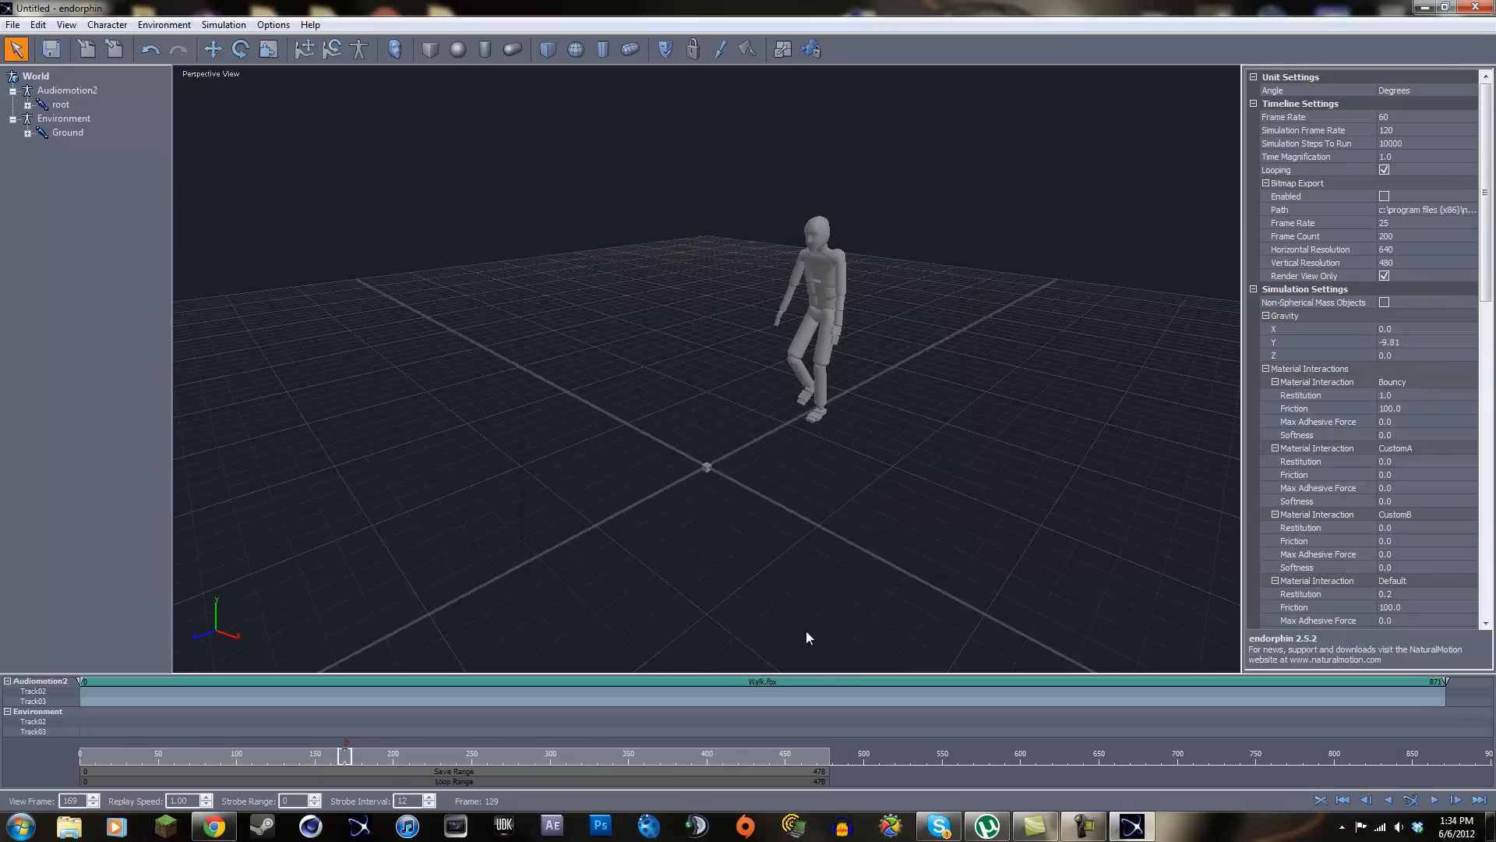
Close endorphin without saving the untitled scene
left_click(1475, 7)
left_click(775, 447)
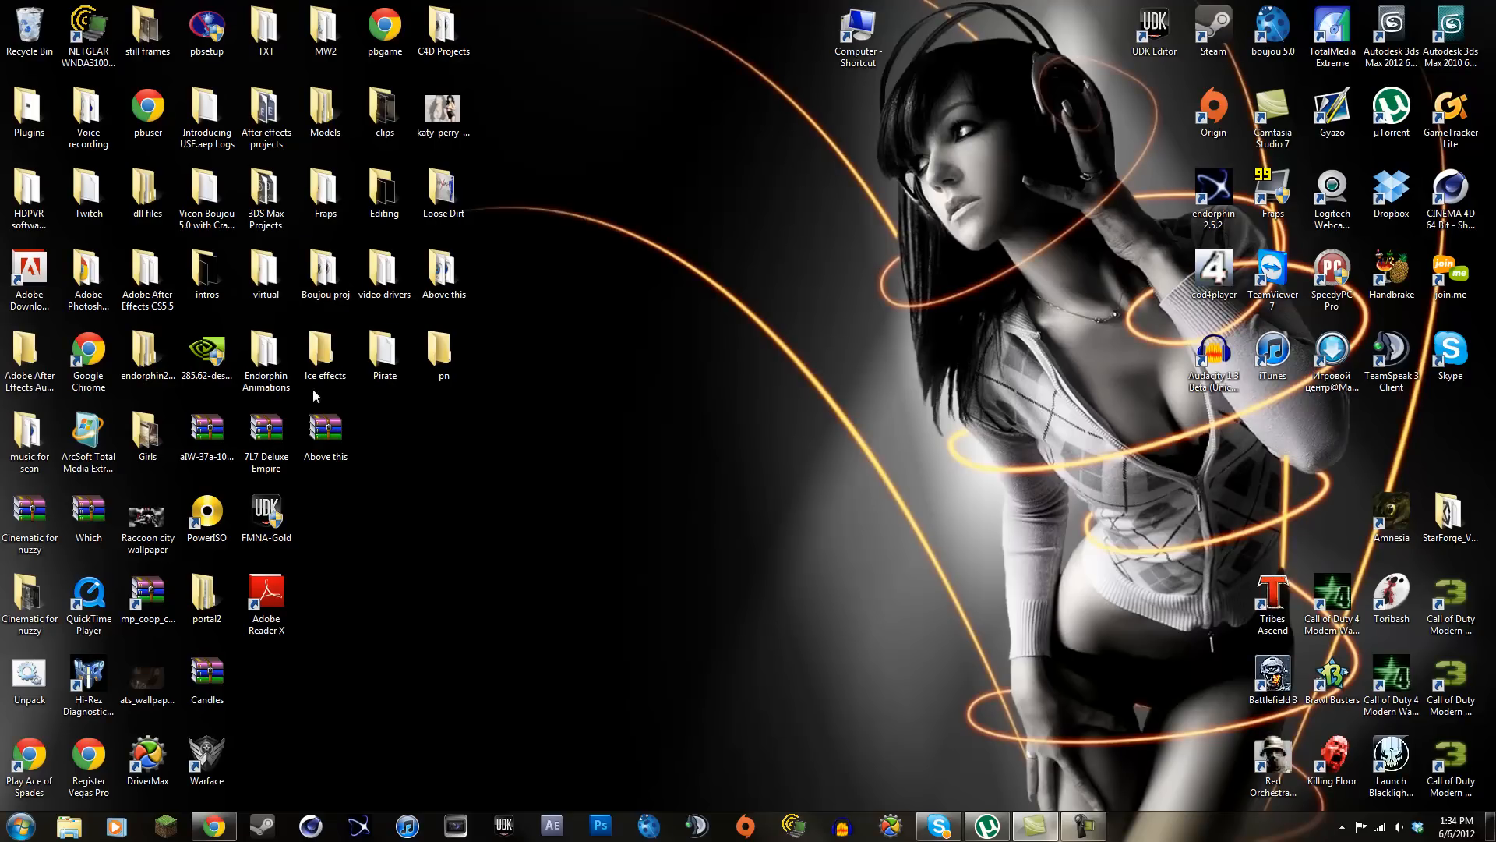
Check the Endorphin Animations folder on the desktop for the walk1.bvh file, then close the folder
double_click(276, 386)
double_click(600, 467)
left_click(779, 479)
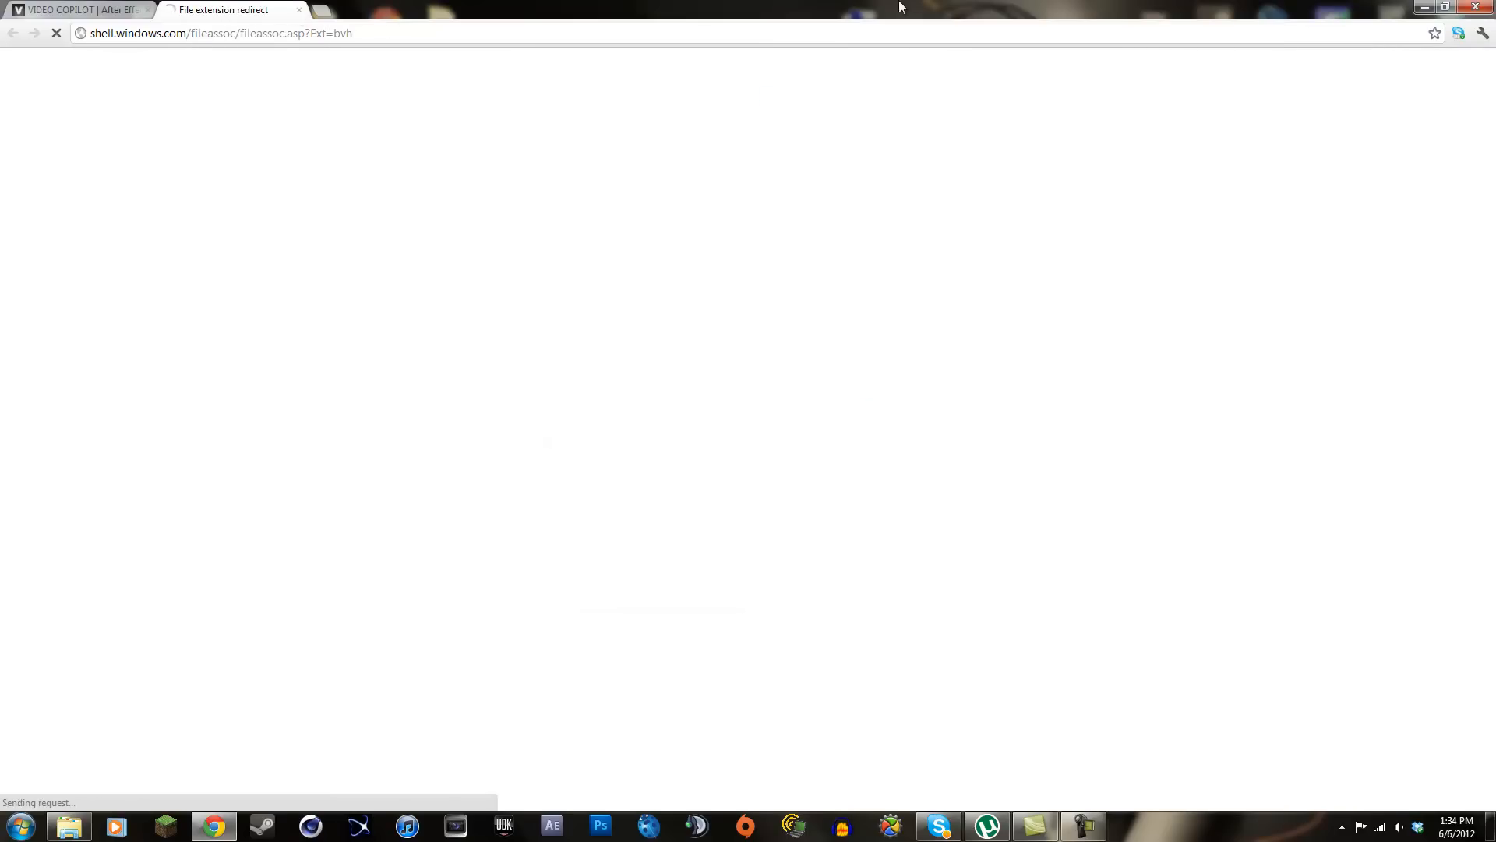
left_click(1425, 7)
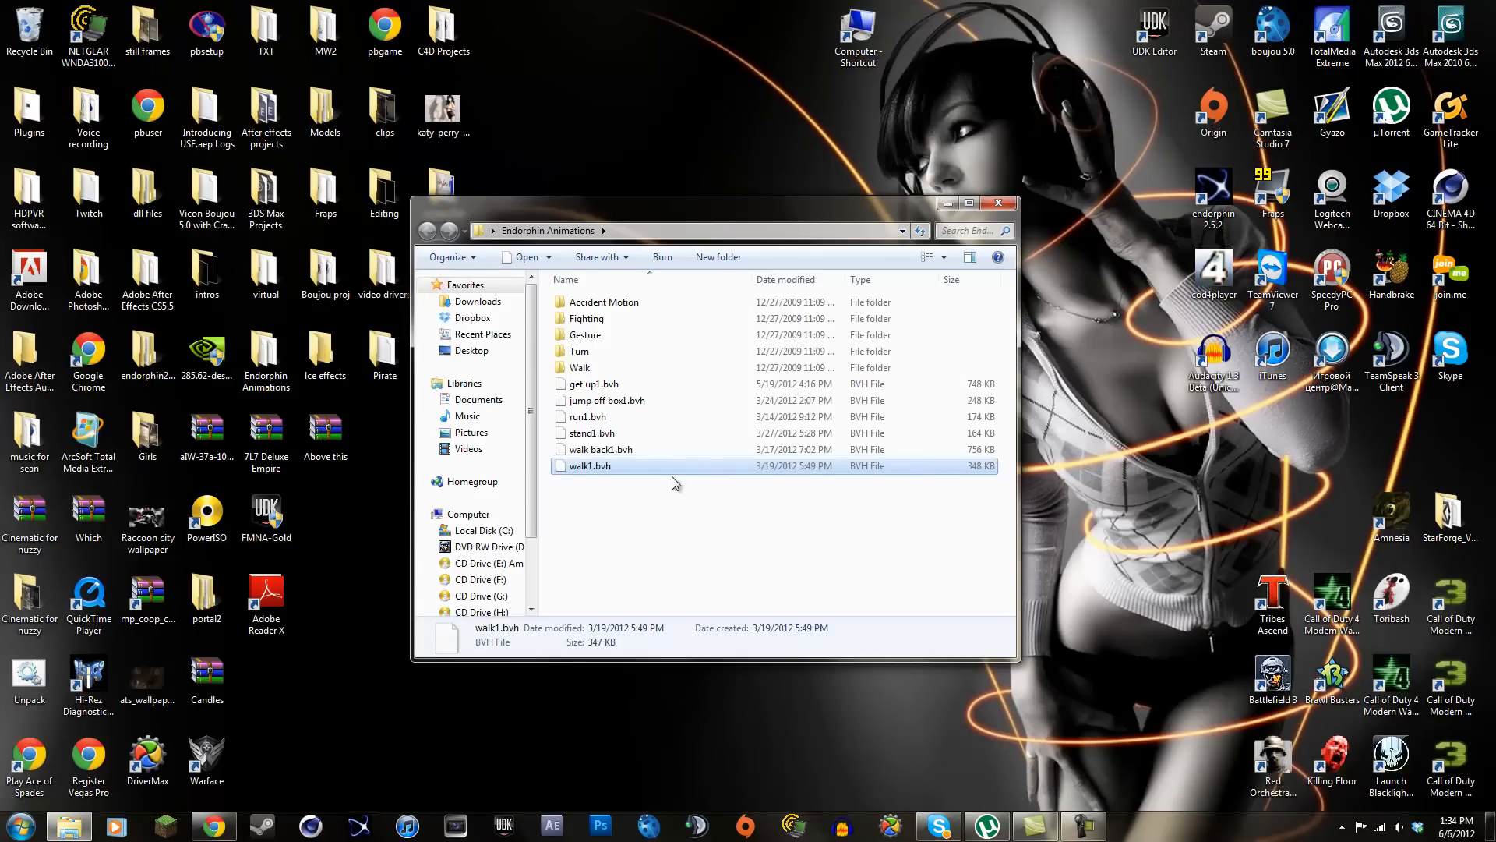
left_click(1010, 206)
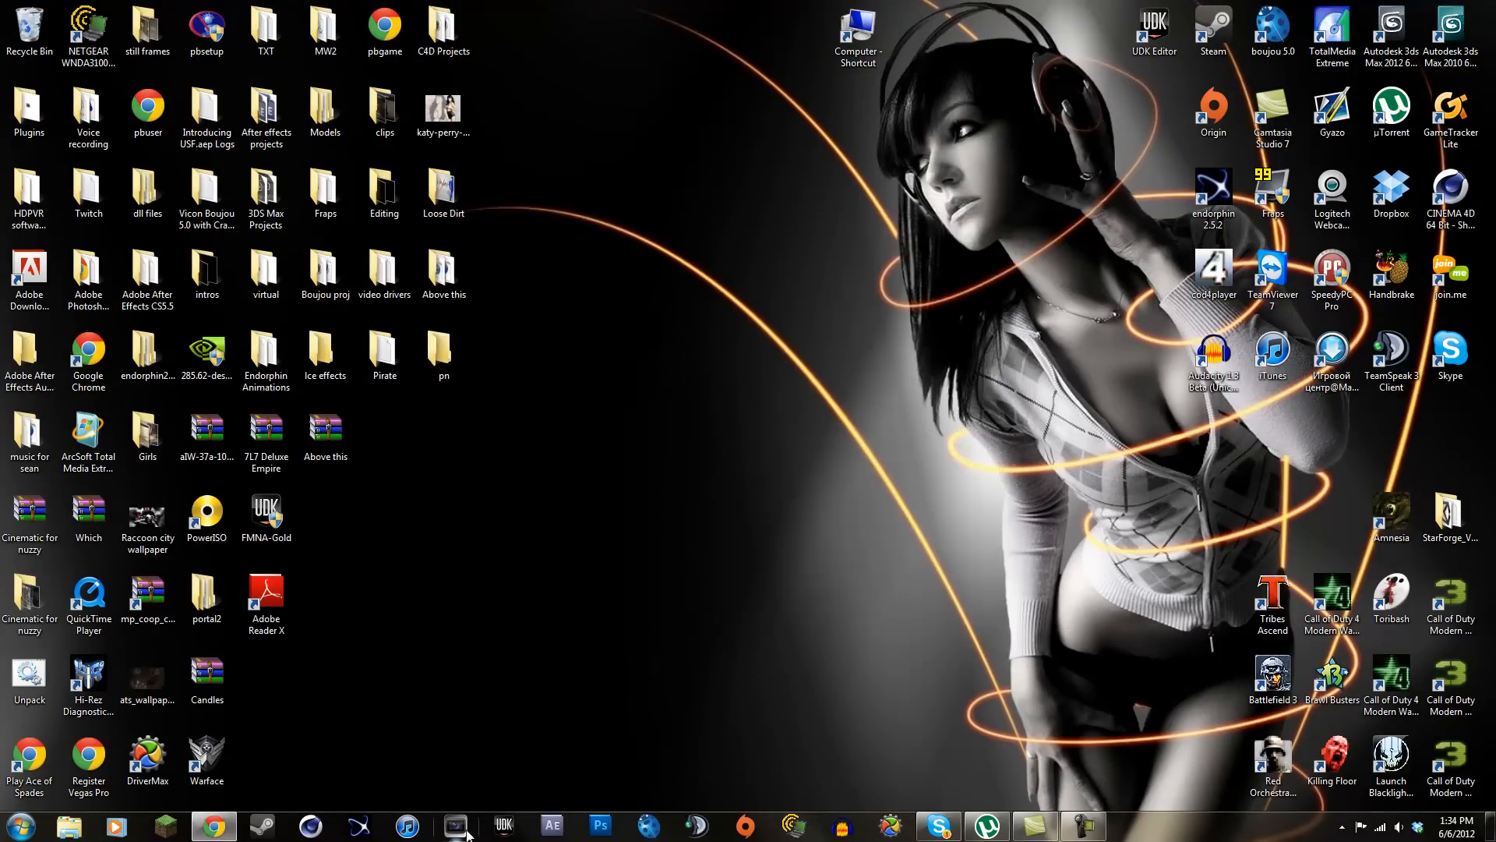
Open CINEMA 4D with an empty project and view the scene from a lower angle
left_click(312, 826)
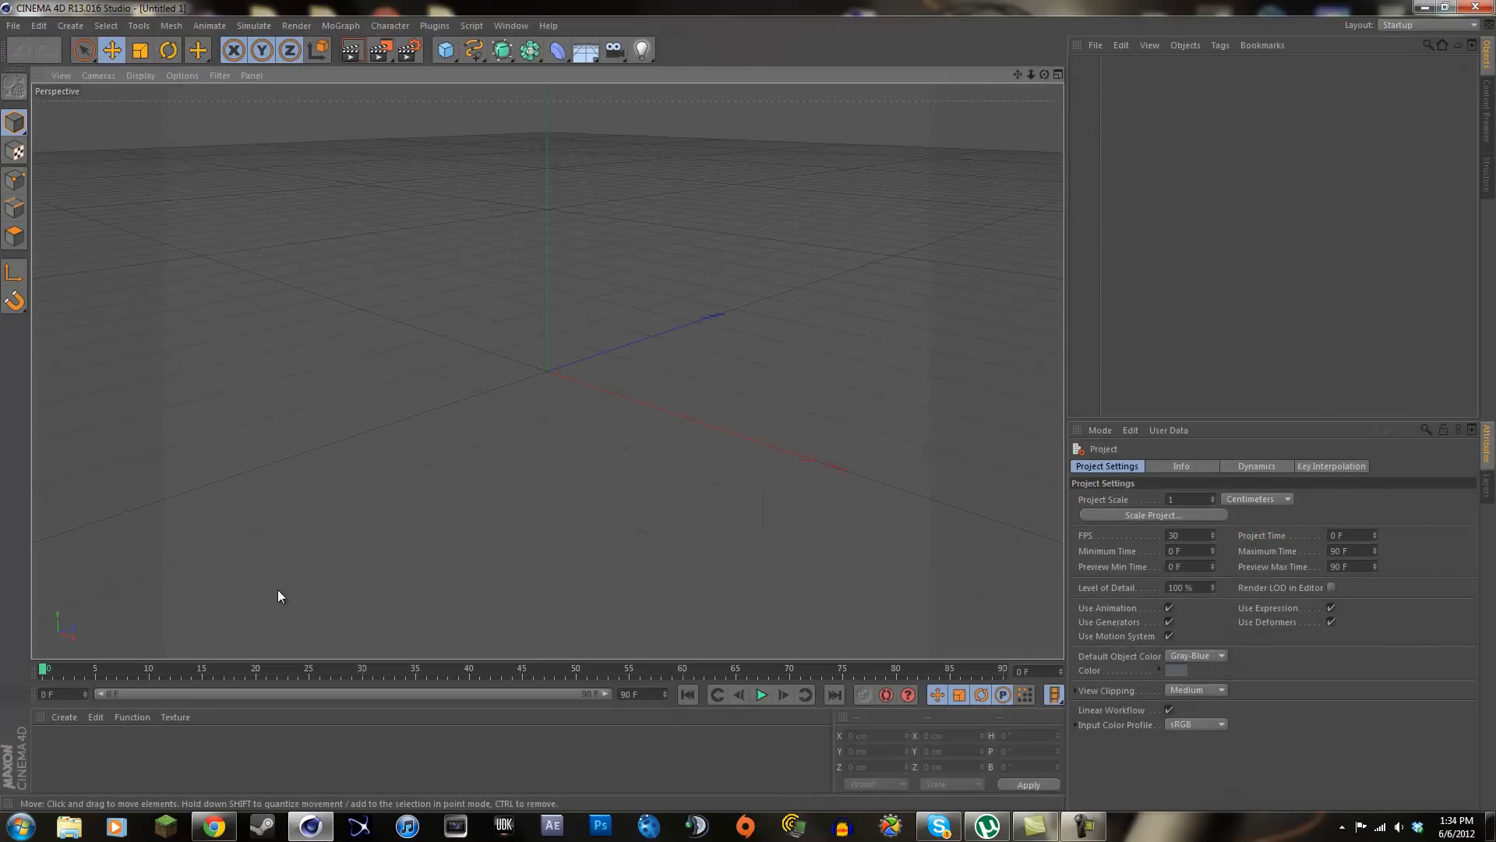
left_click_drag(1039, 73, 748, 408)
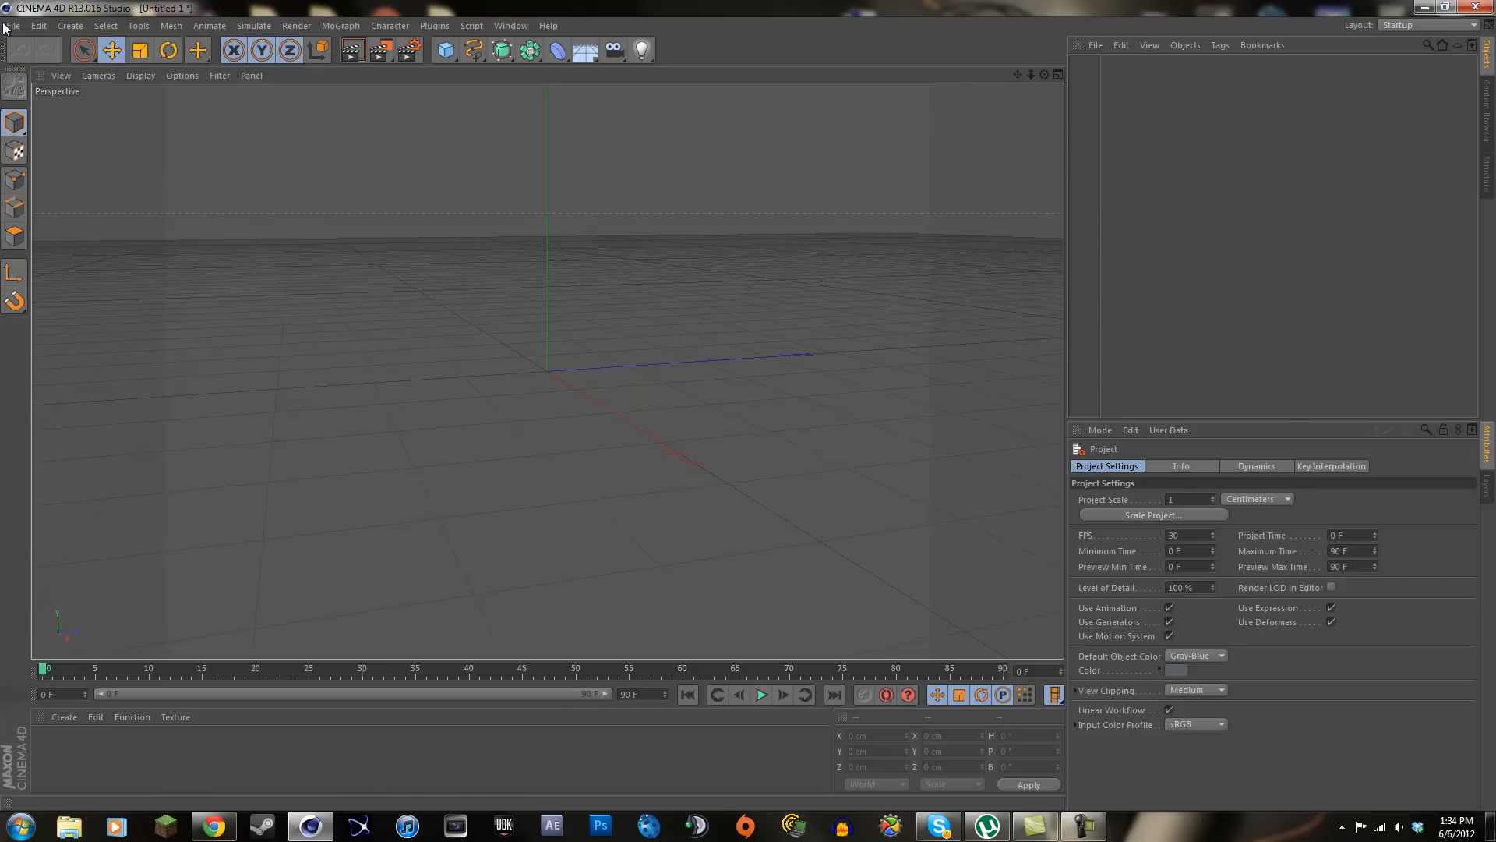
Open walk1.bvh from the desktop's Endorphin Animations folder, importing it at a scale of 1 centimeter
left_click(11, 26)
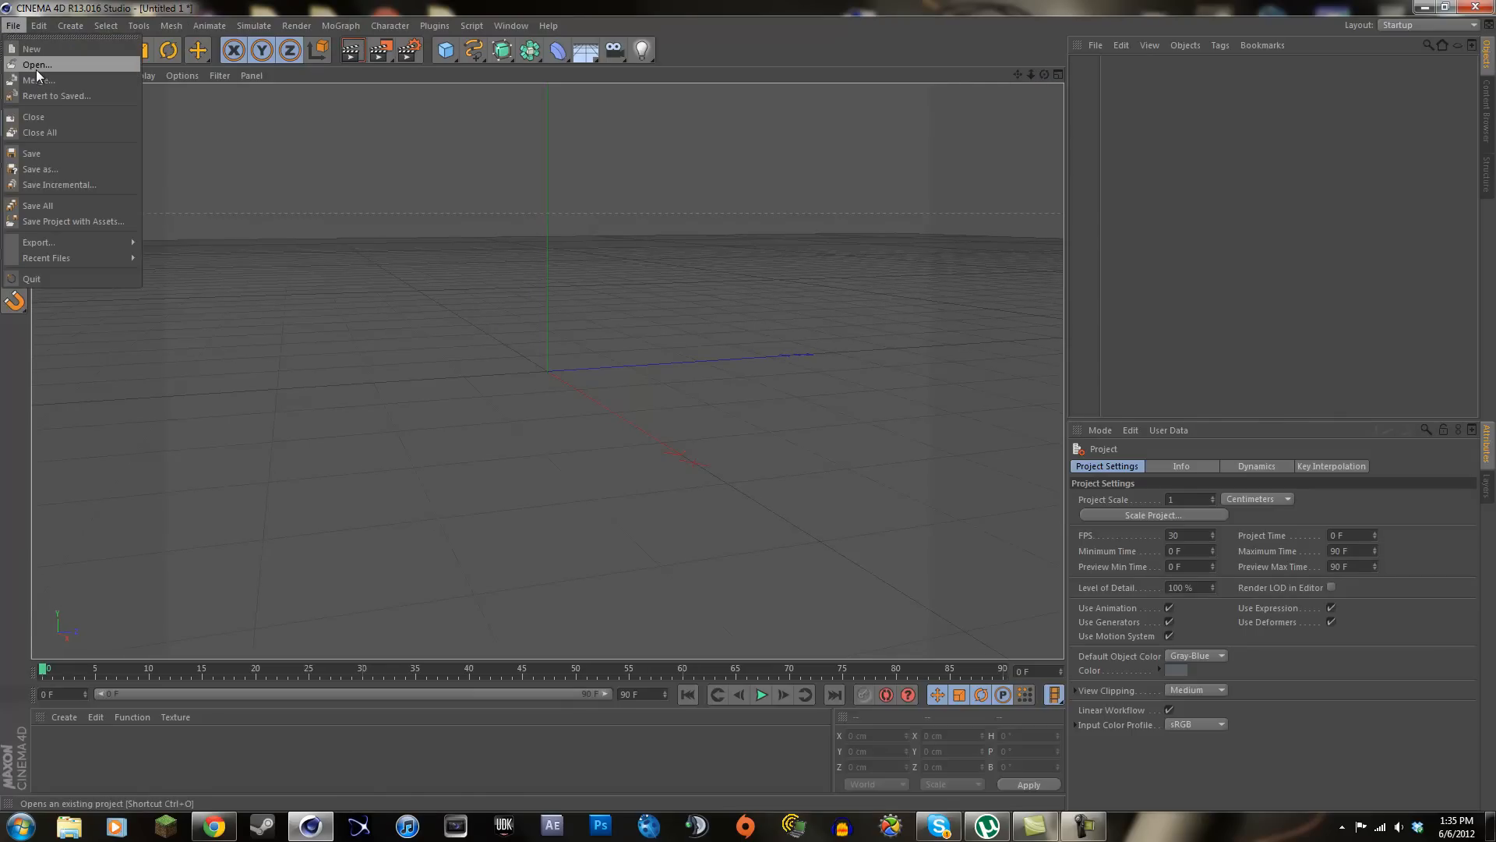
left_click(36, 69)
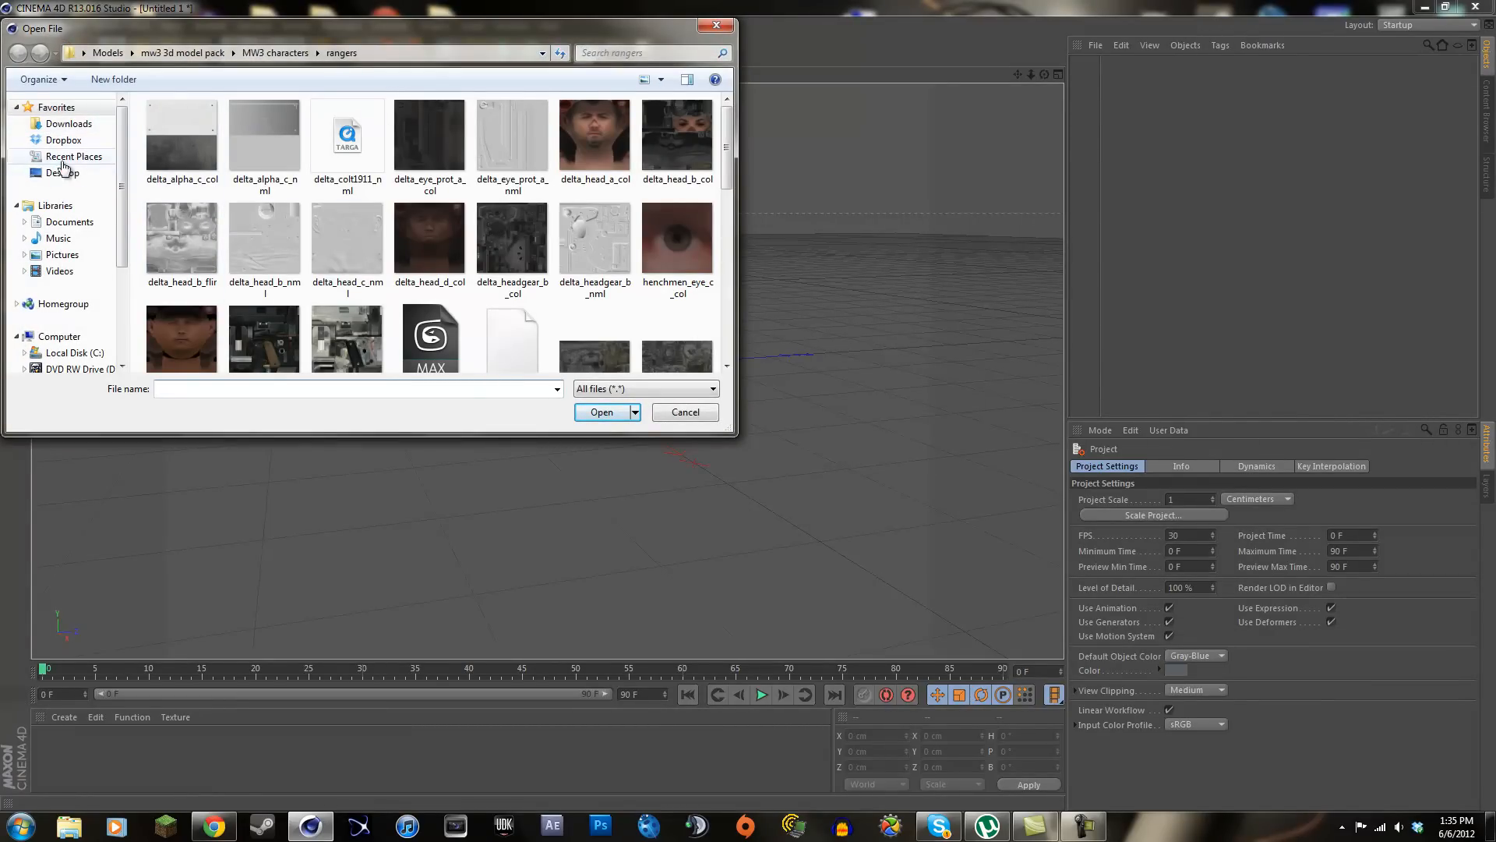
left_click(75, 174)
mouse_move(728, 218)
left_mouse_down()
mouse_move(732, 257)
mouse_move(744, 208)
left_mouse_up()
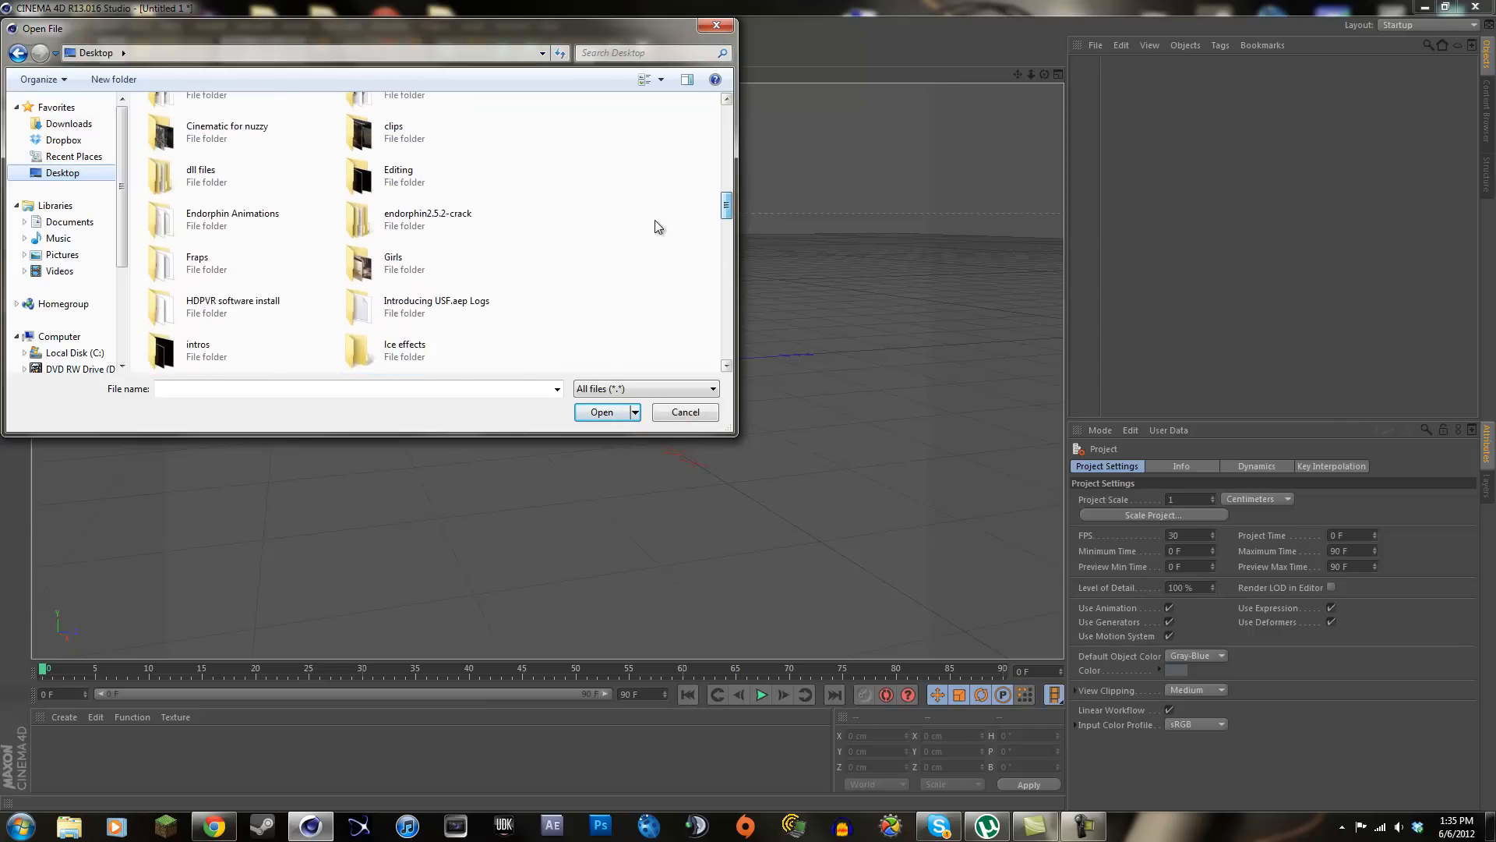
double_click(212, 221)
left_click(198, 290)
left_click(602, 413)
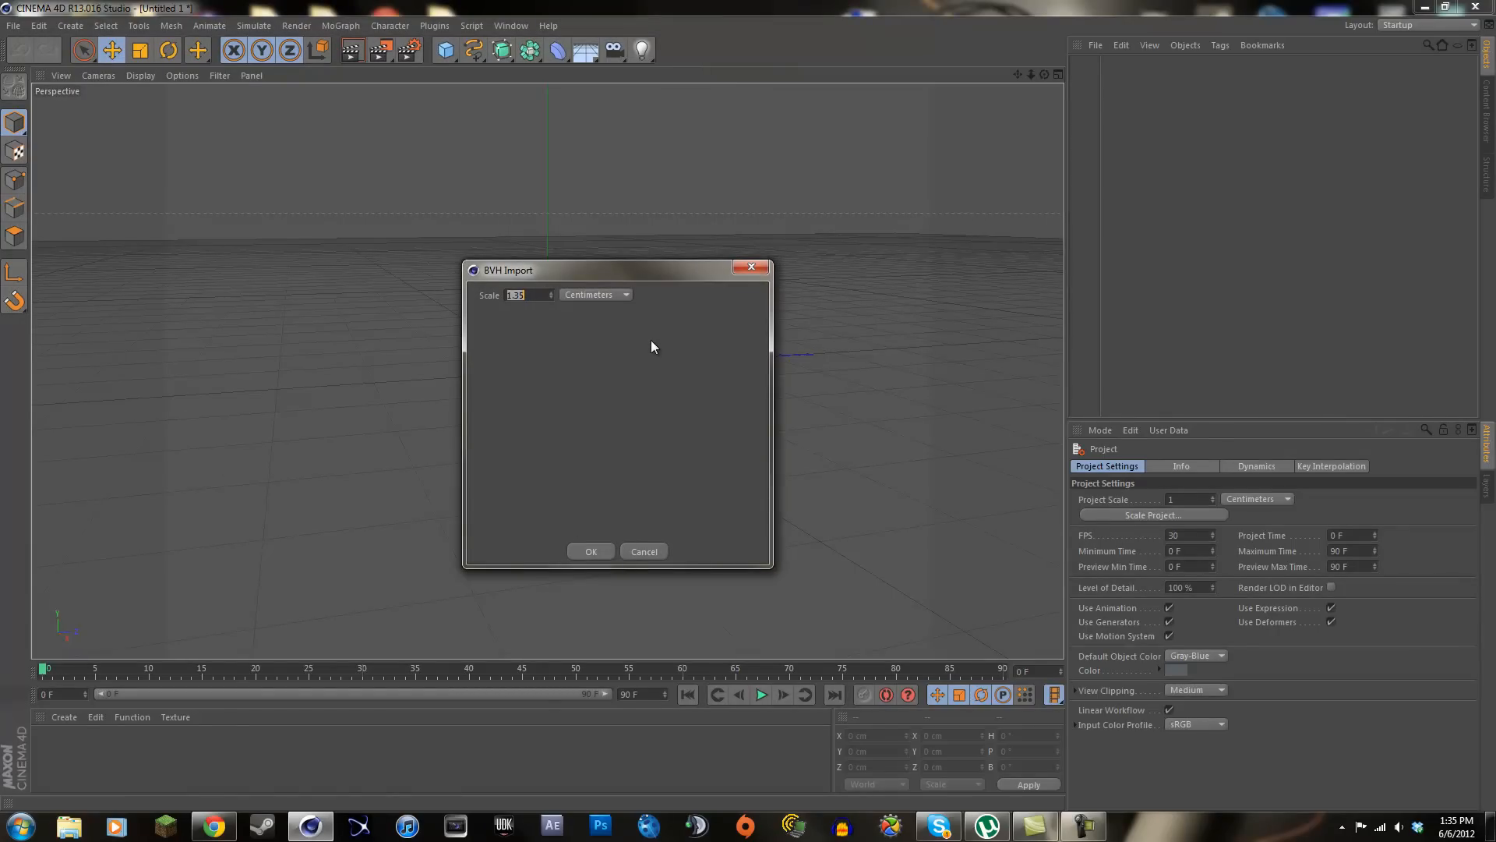
type("1")
left_click(590, 551)
Extend the timeline's preview range to frame 267 and view the imported skeleton from a lower, more frontal angle
scroll(675, 382, "down", 3)
scroll(681, 391, "up", 4)
scroll(680, 391, "down", 3)
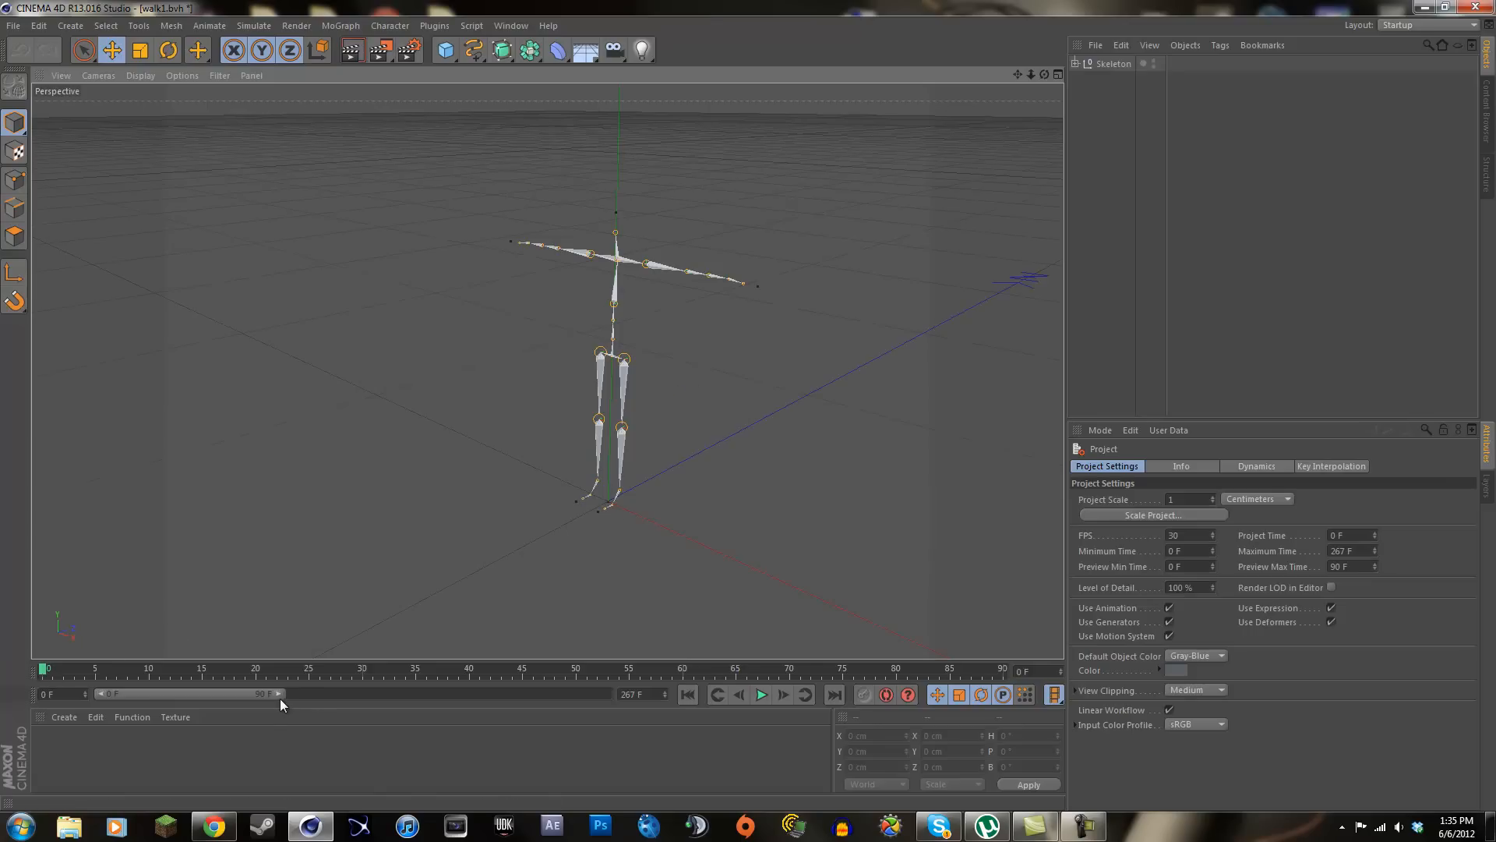
left_click_drag(278, 694, 608, 695)
mouse_move(41, 672)
left_mouse_down()
mouse_move(394, 669)
mouse_move(1064, 605)
mouse_move(39, 666)
left_mouse_up()
left_click_drag(1045, 74, 756, 252)
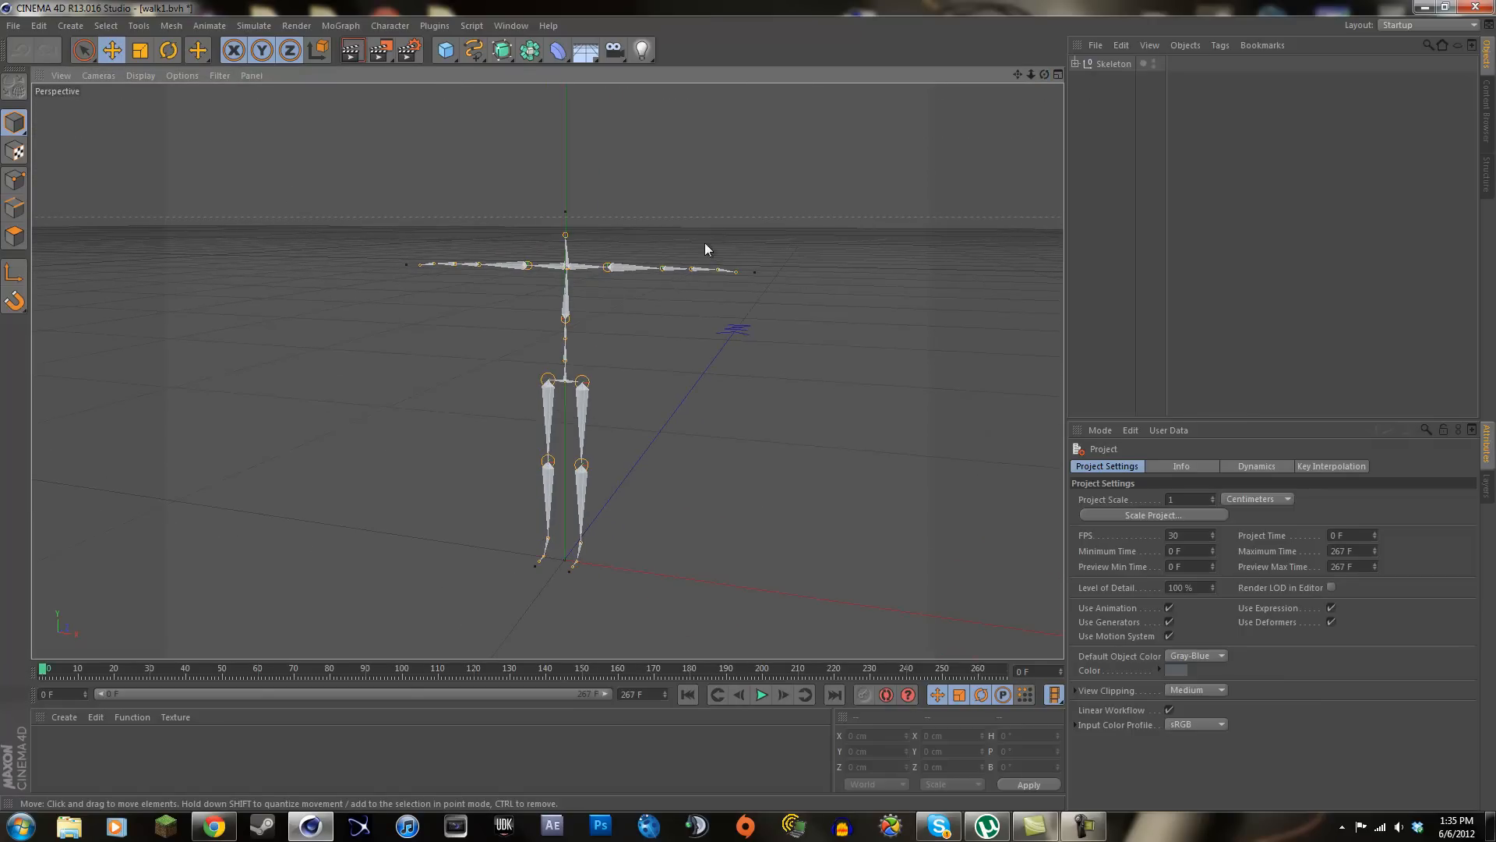
Merge the USMC TPOSE SNIPER model from the desktop's Editing folder into the skeleton scene
left_click(13, 25)
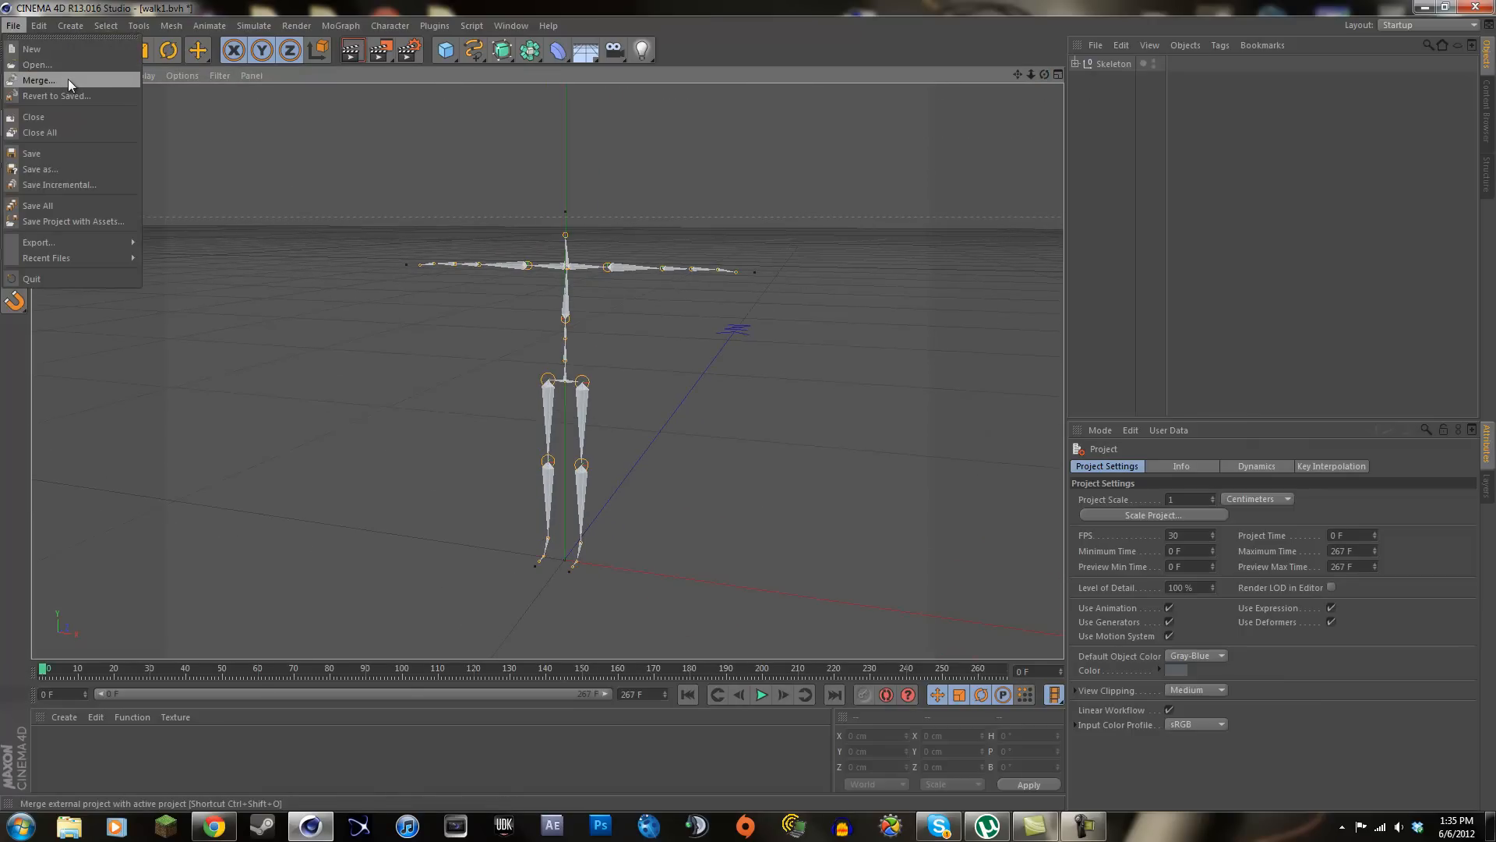
left_click(68, 79)
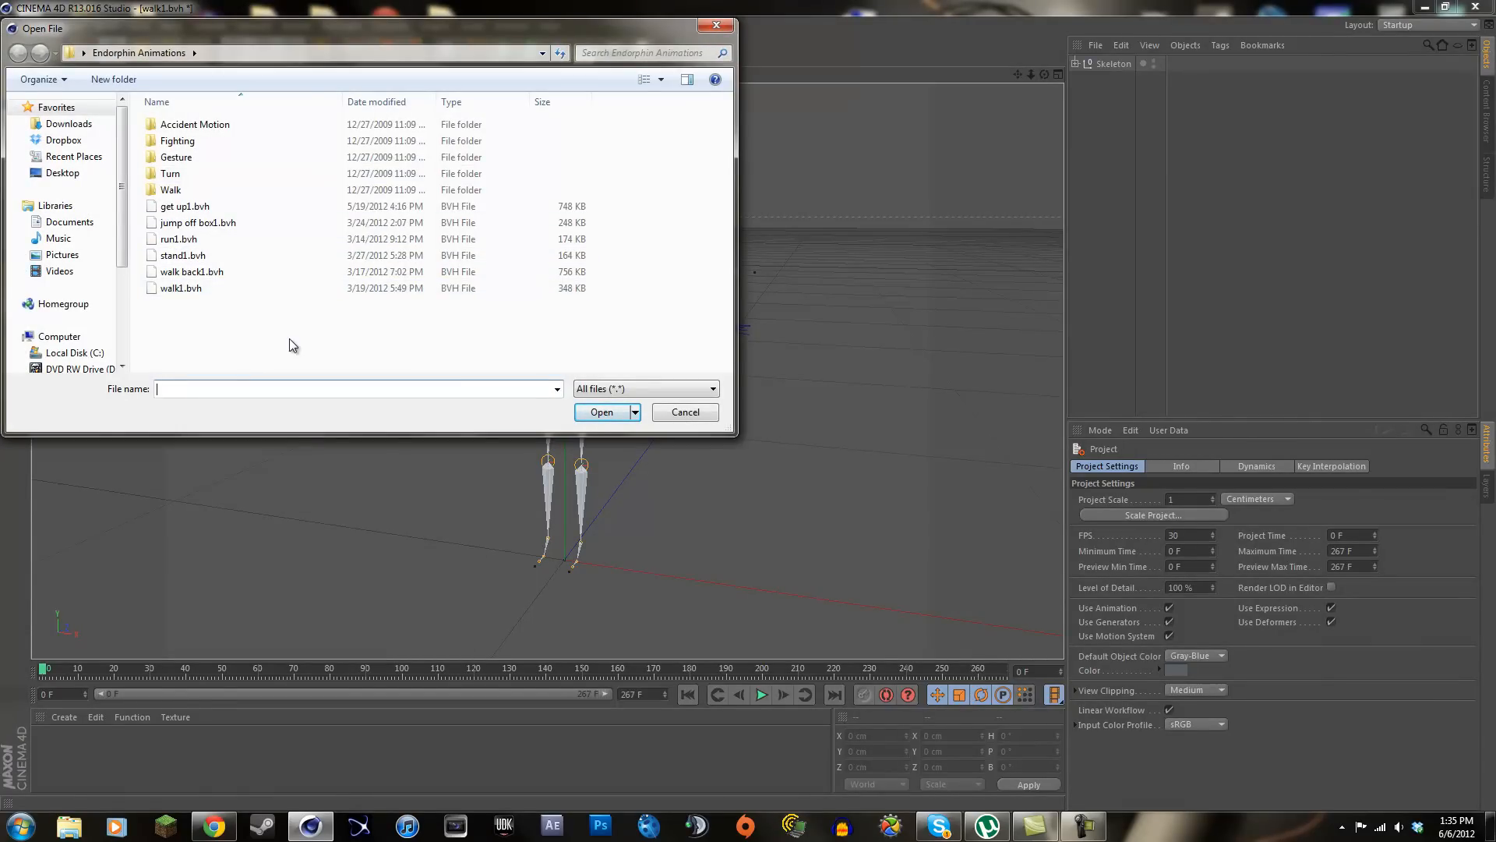
left_click(66, 173)
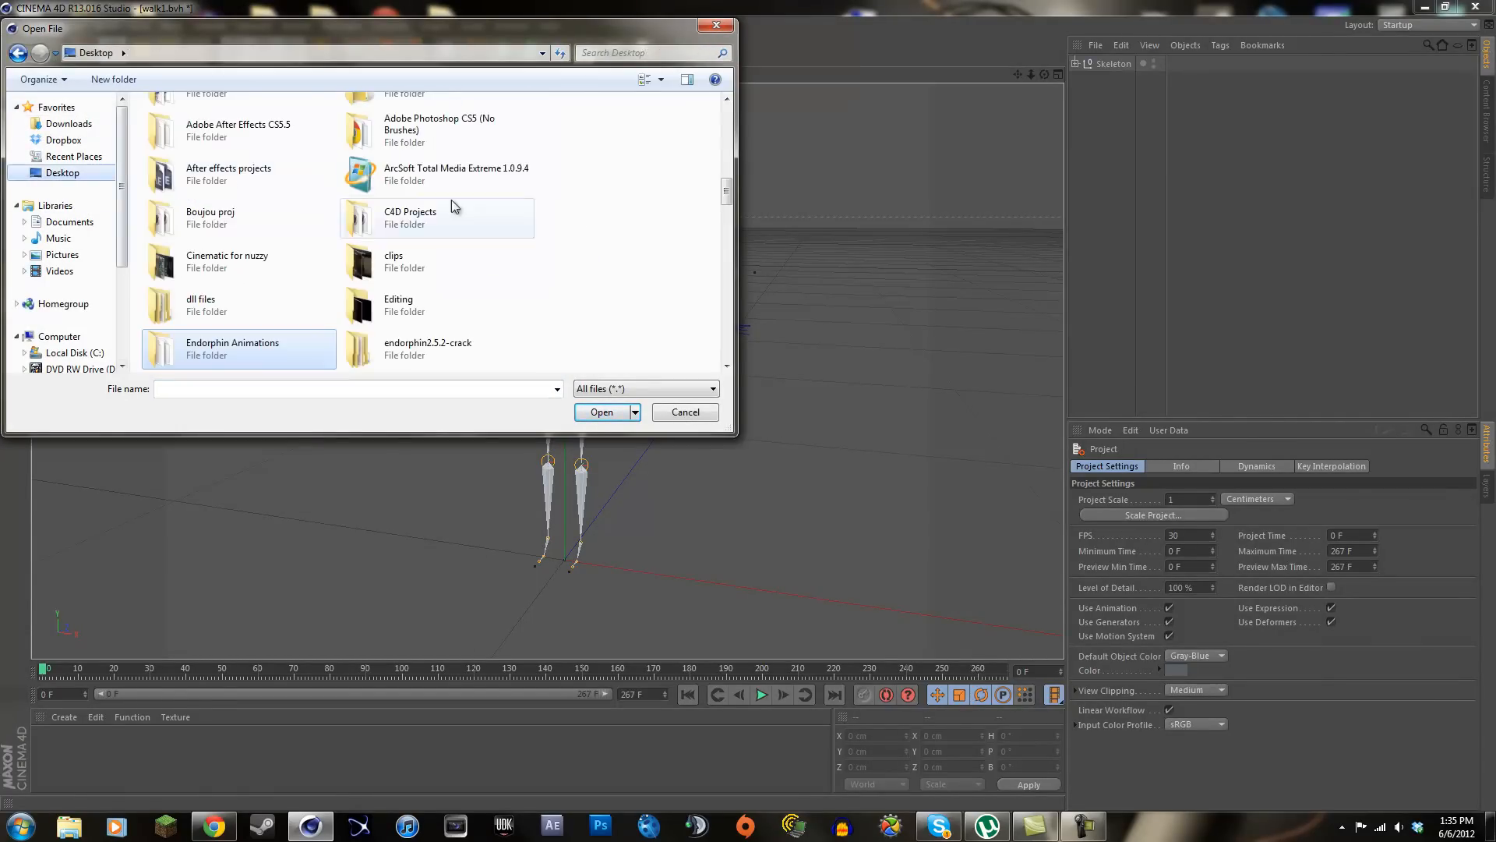
double_click(442, 305)
scroll(561, 180, "down", 10)
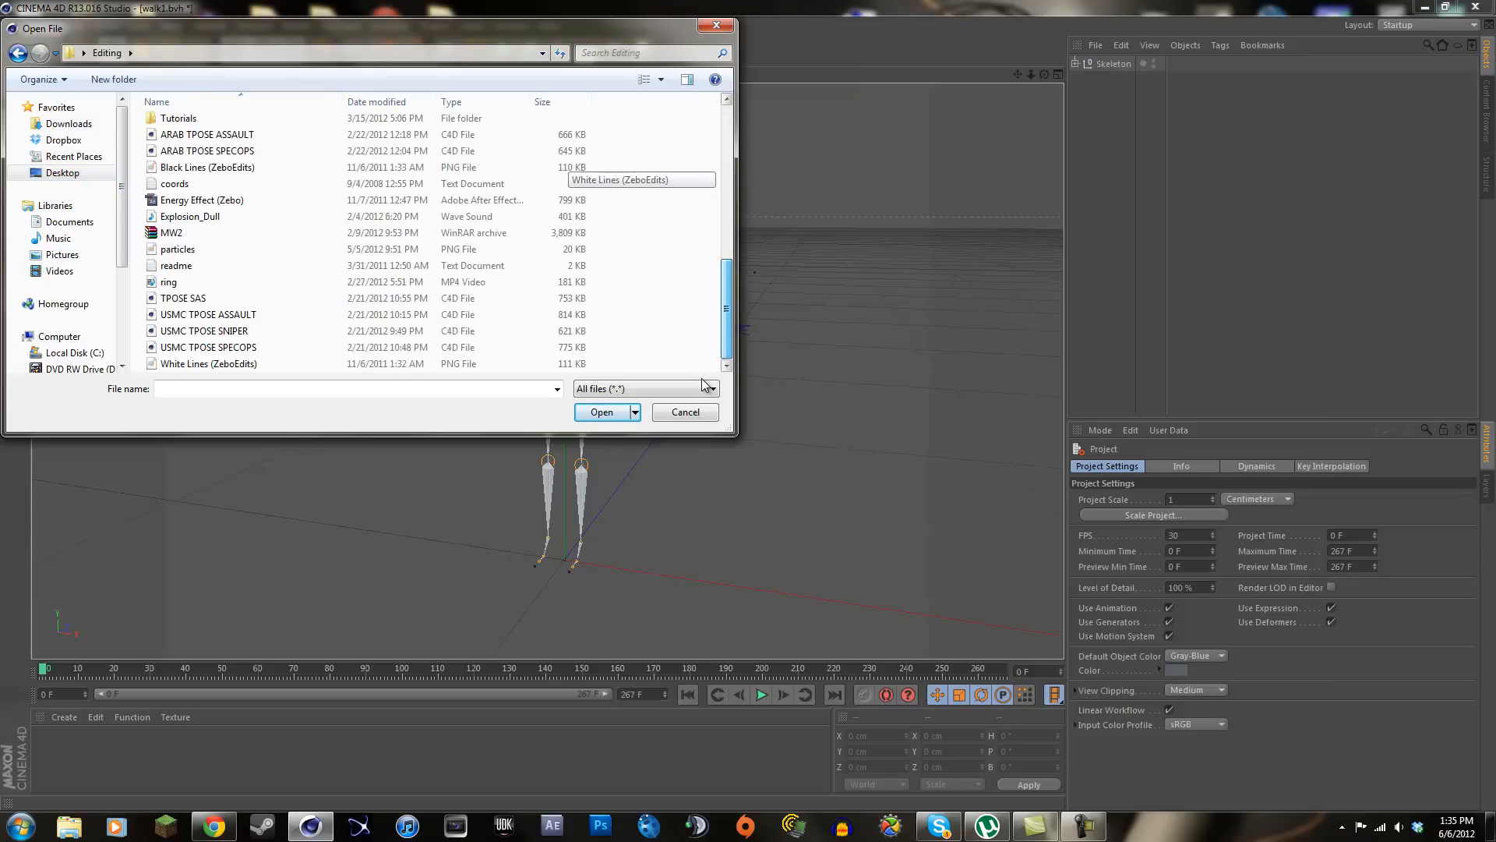
left_click(255, 335)
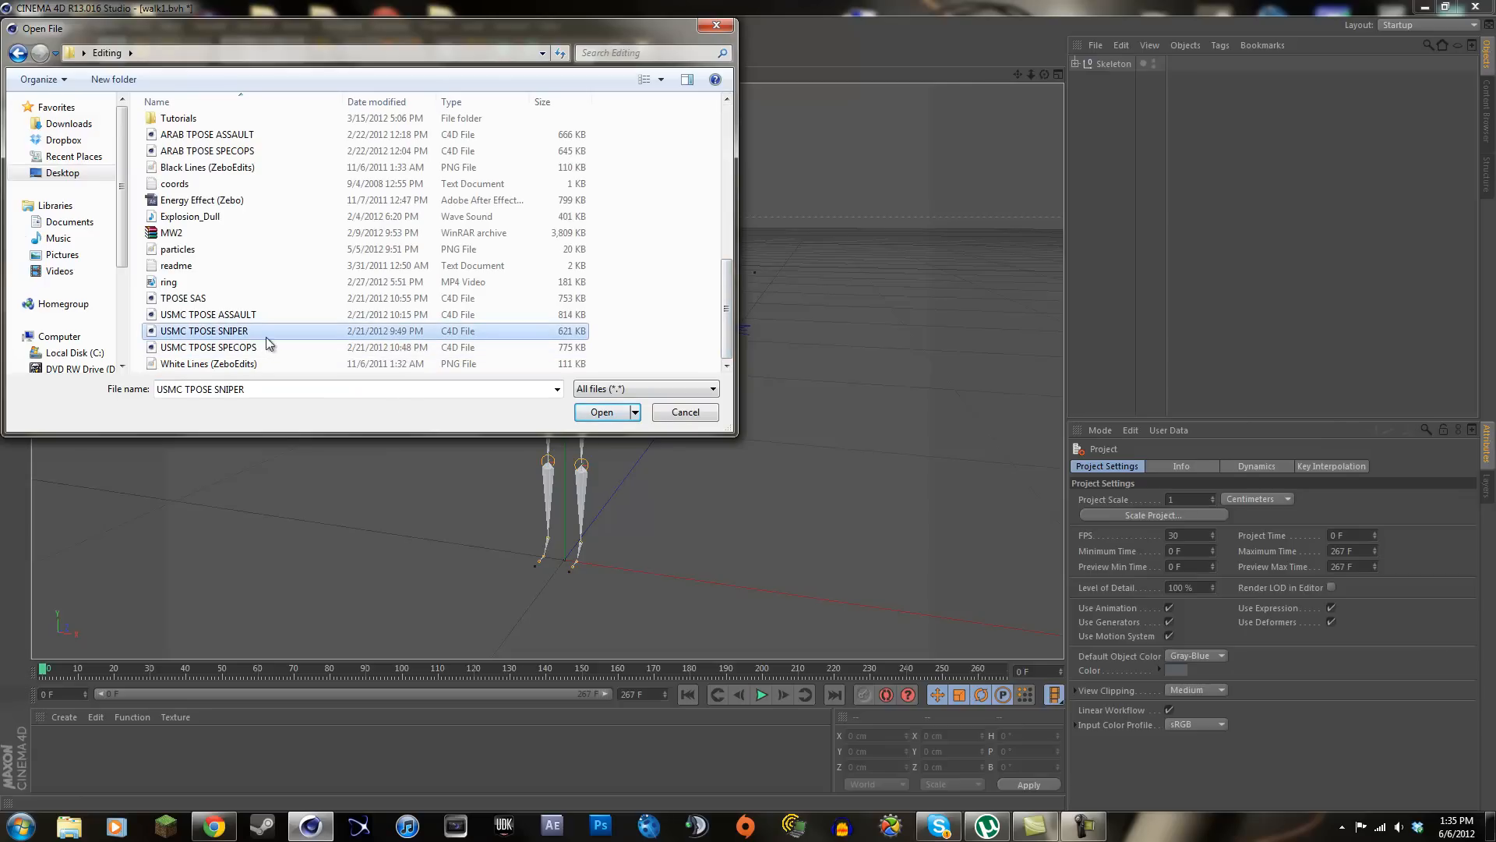
left_click(602, 412)
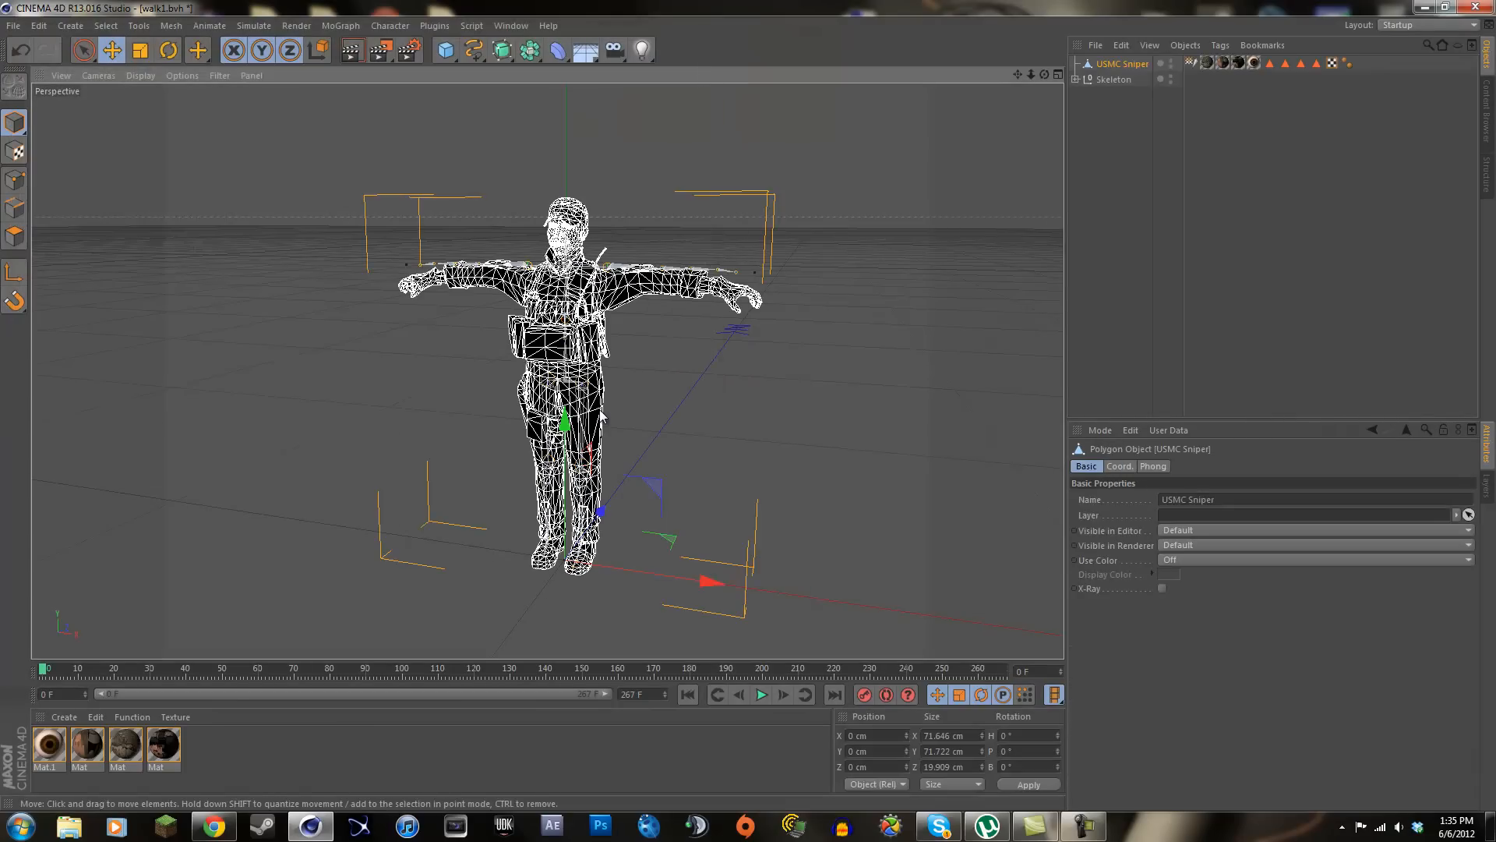
Render the current view to check the sniper model, deselect it and inspect its first texture tag
scroll(612, 352, "down", 2)
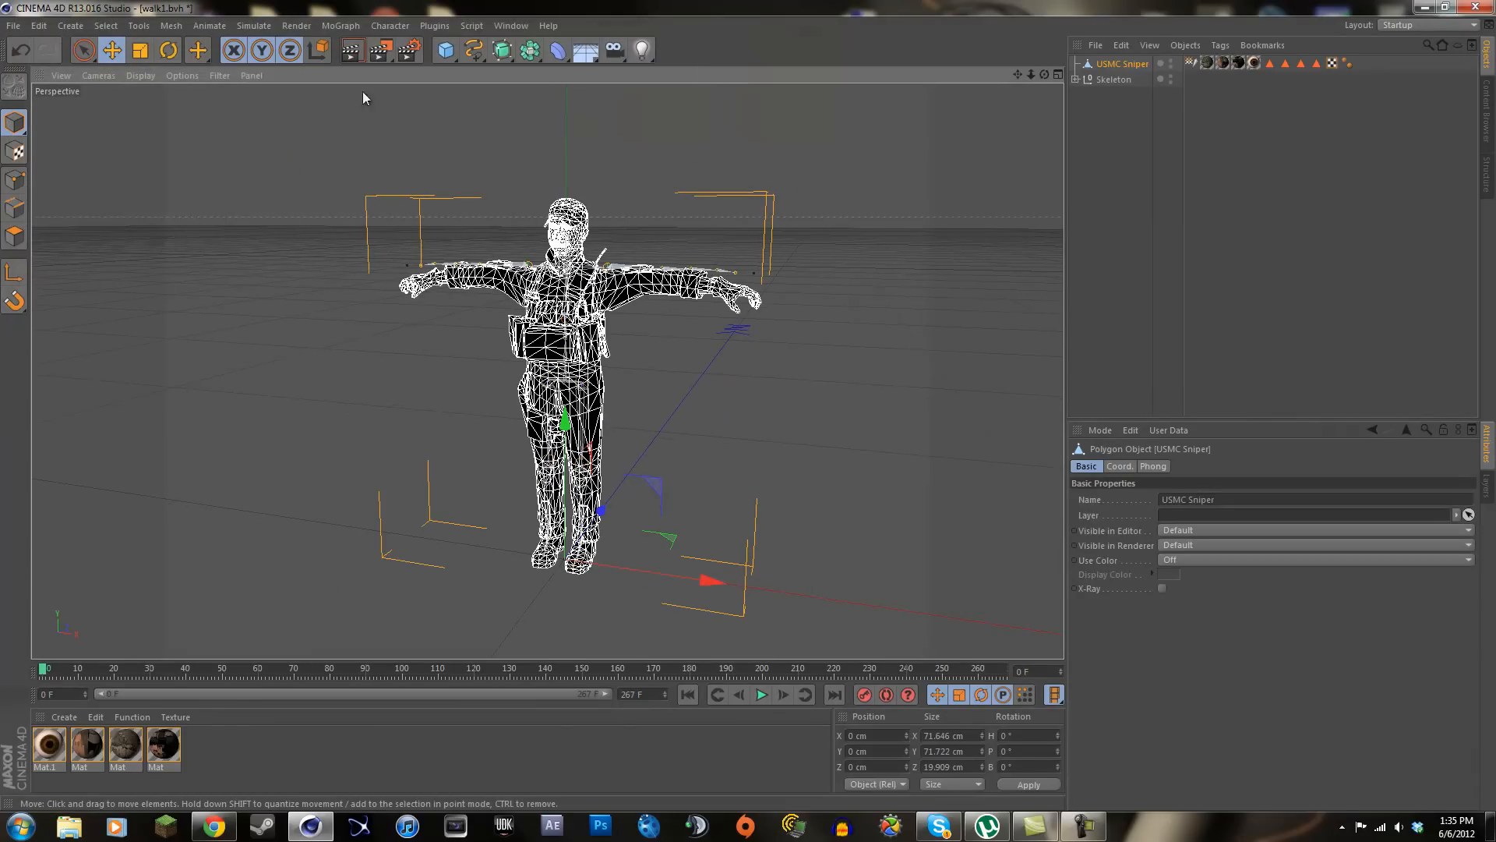
left_click(357, 51)
left_click(340, 242)
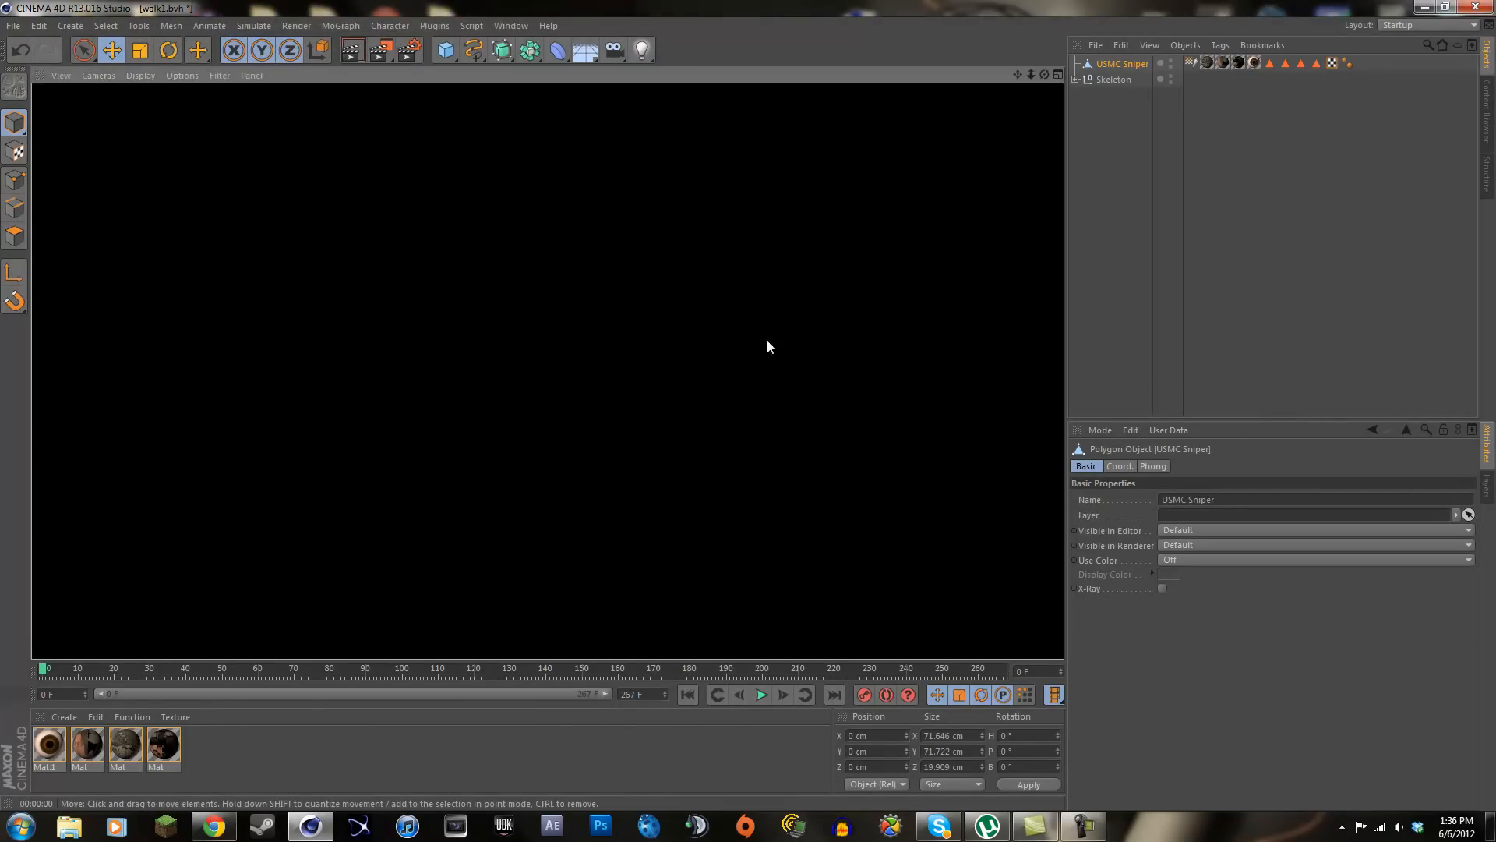
left_click(864, 262)
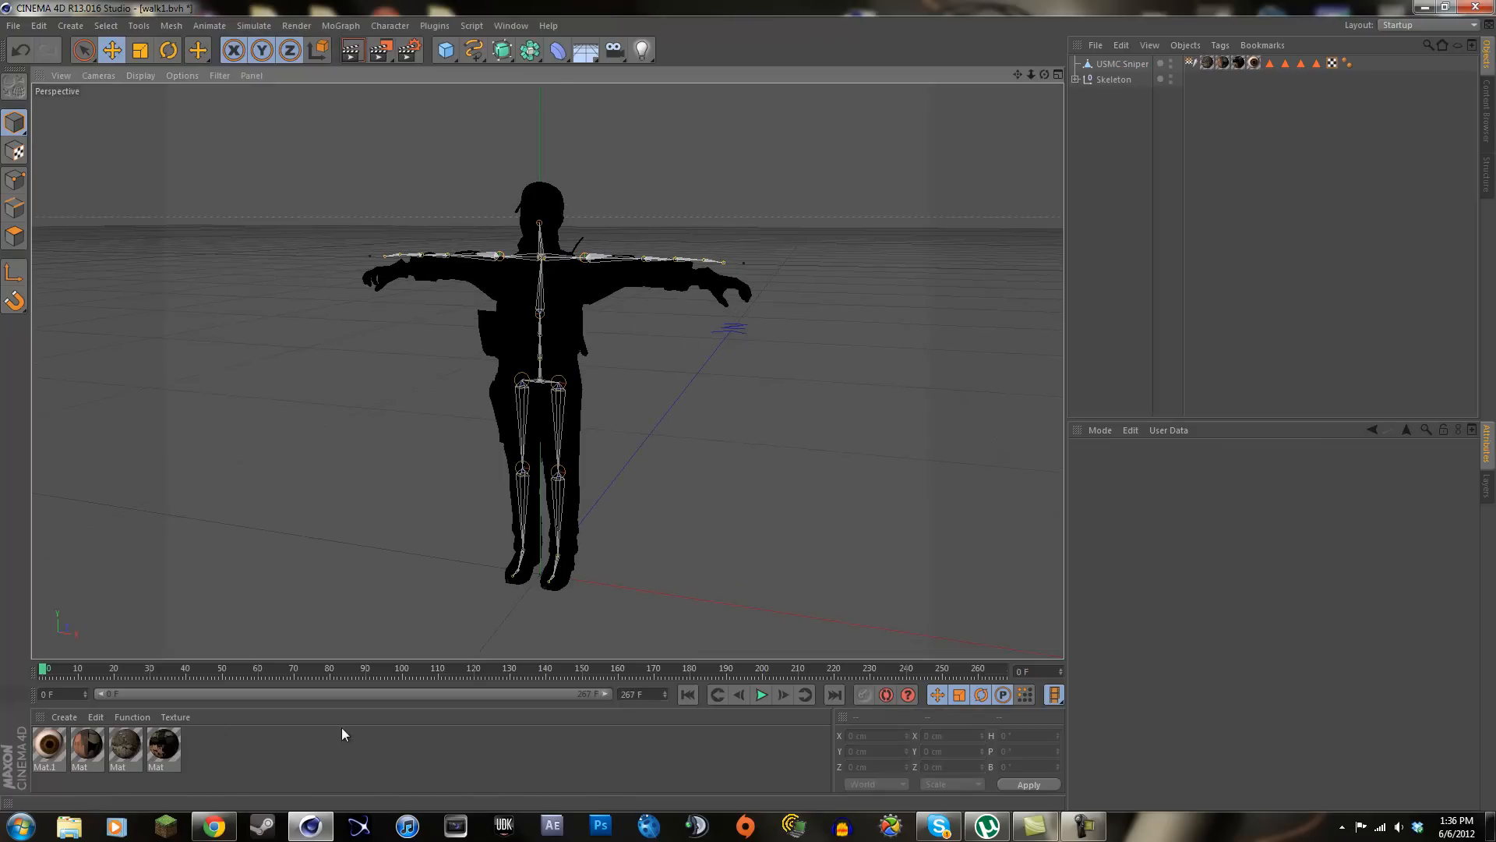
left_click(1203, 67)
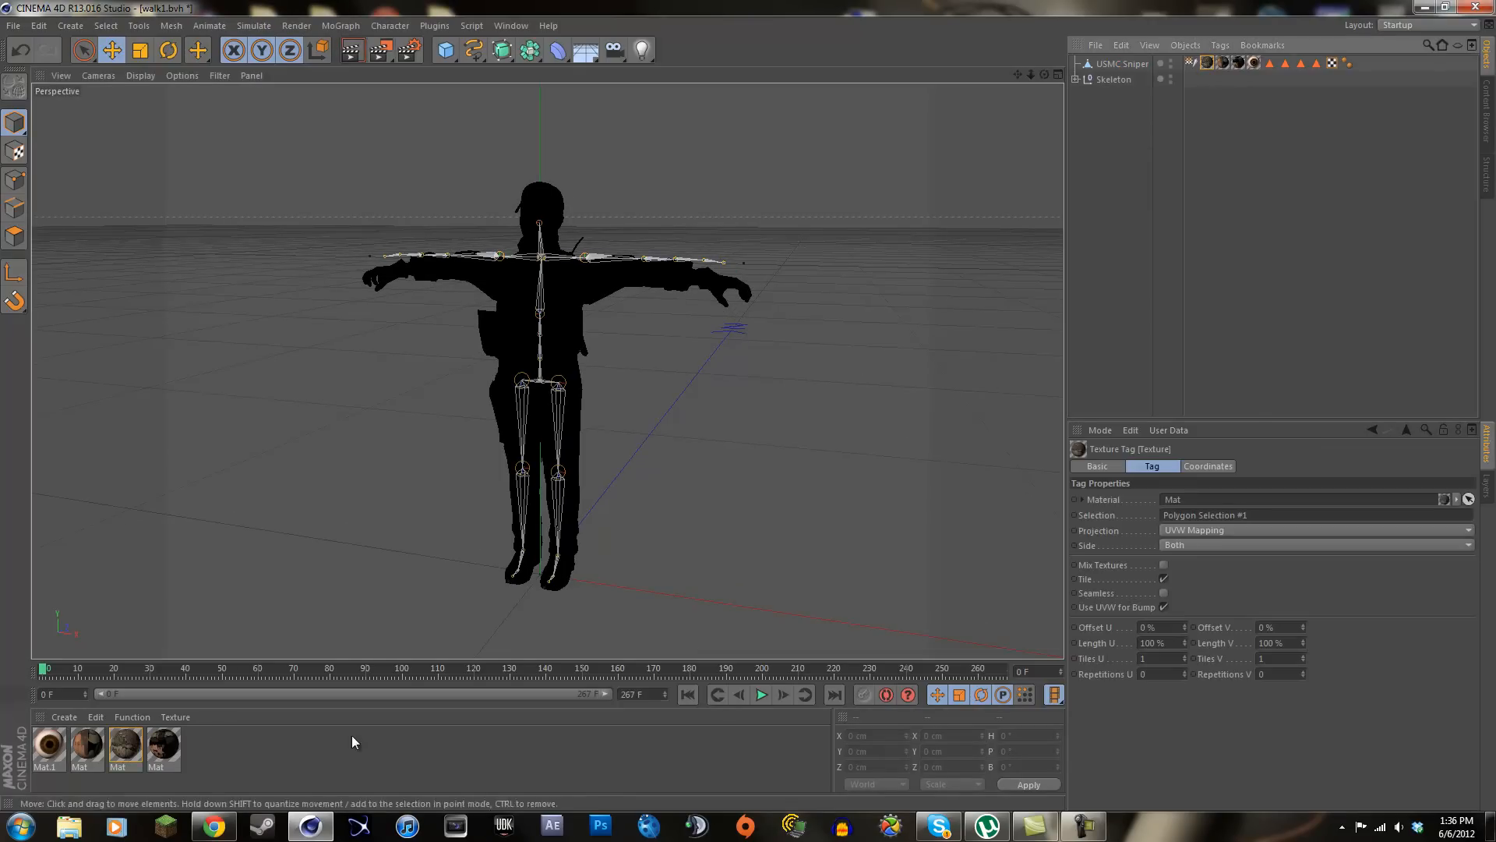
left_click(154, 752)
Relink material Mat.1's color texture to eye_texture in Editing > COD4 Models for Cinema4D by Fuzion > USMC > tex, without copying it to the project
double_click(47, 749)
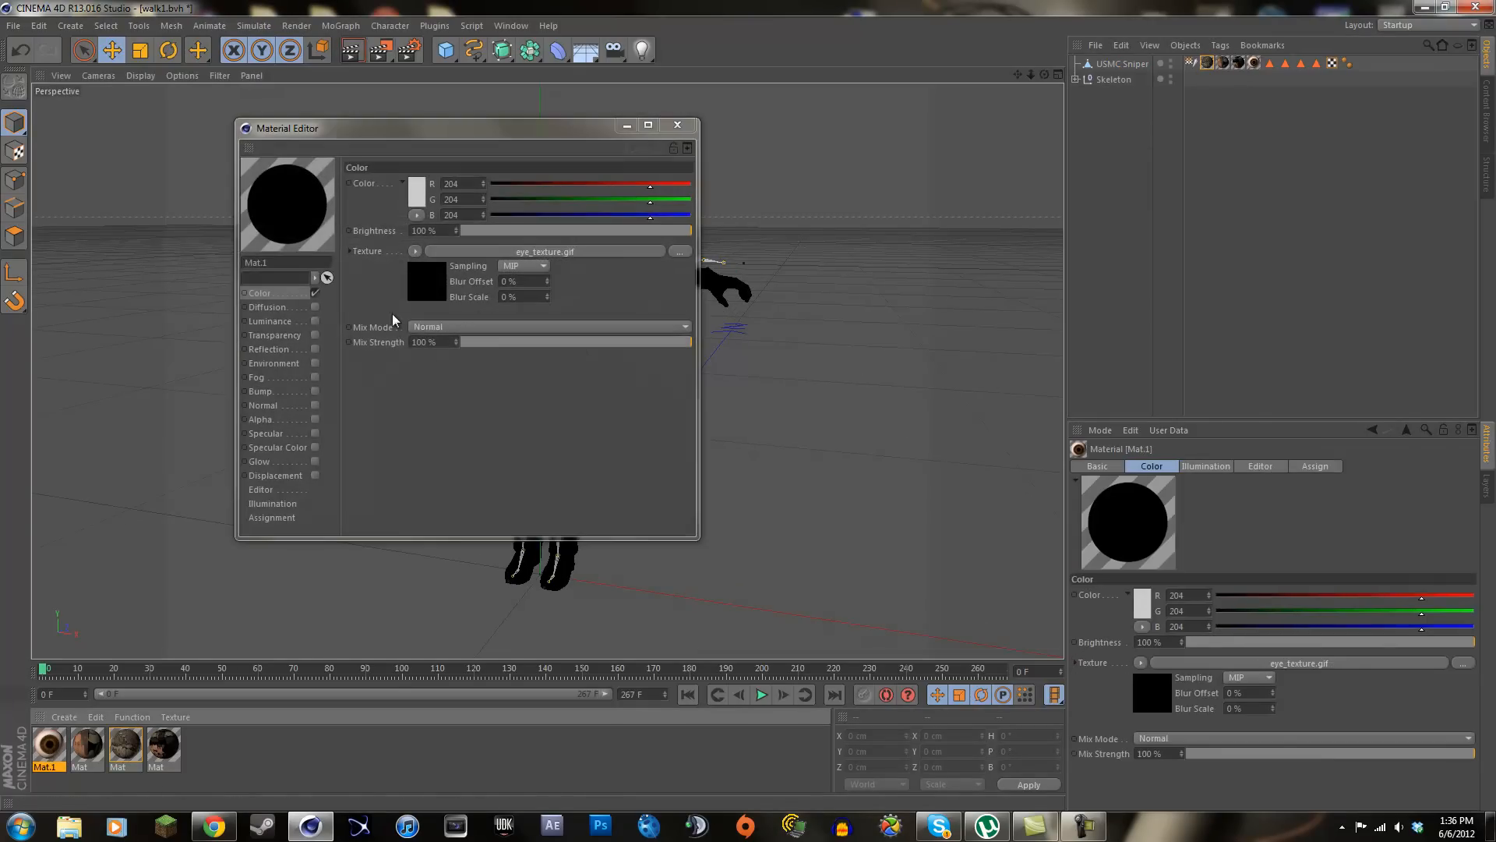
left_click(413, 251)
left_click(427, 279)
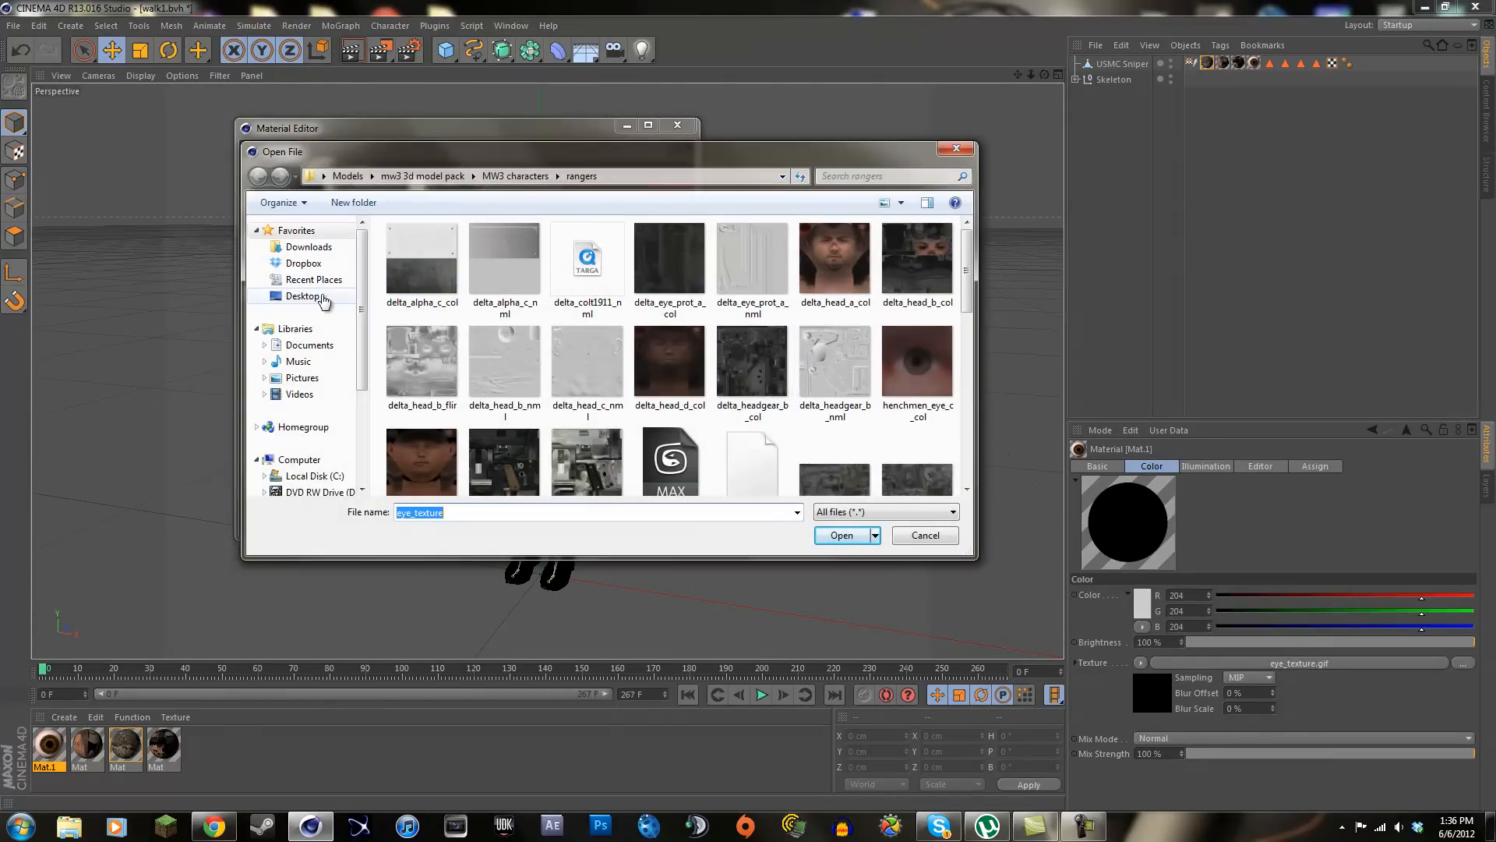
left_click(300, 295)
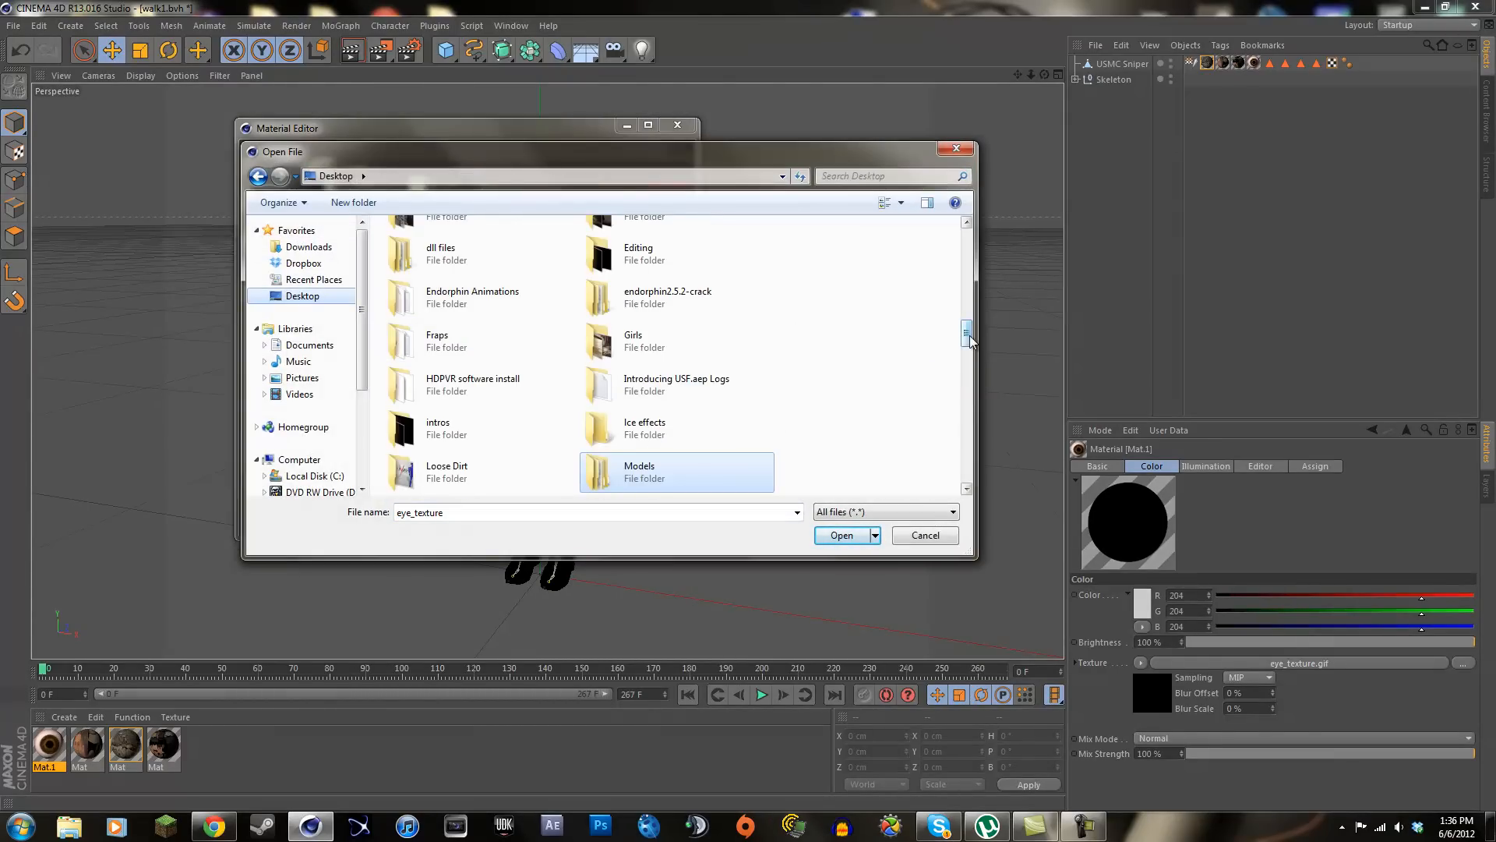
scroll(970, 341, "up", 2)
double_click(686, 316)
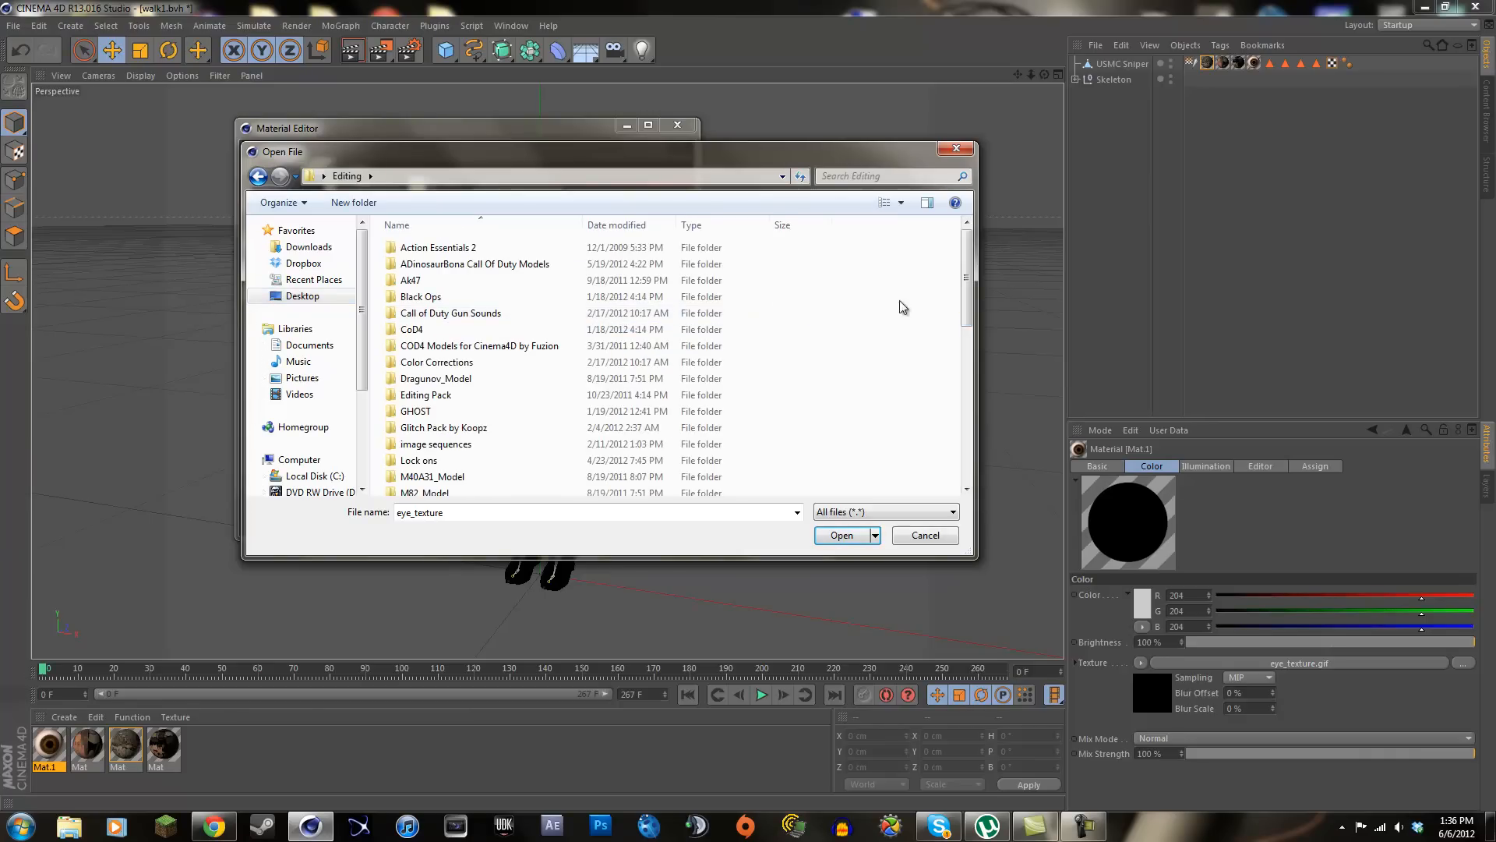
double_click(523, 348)
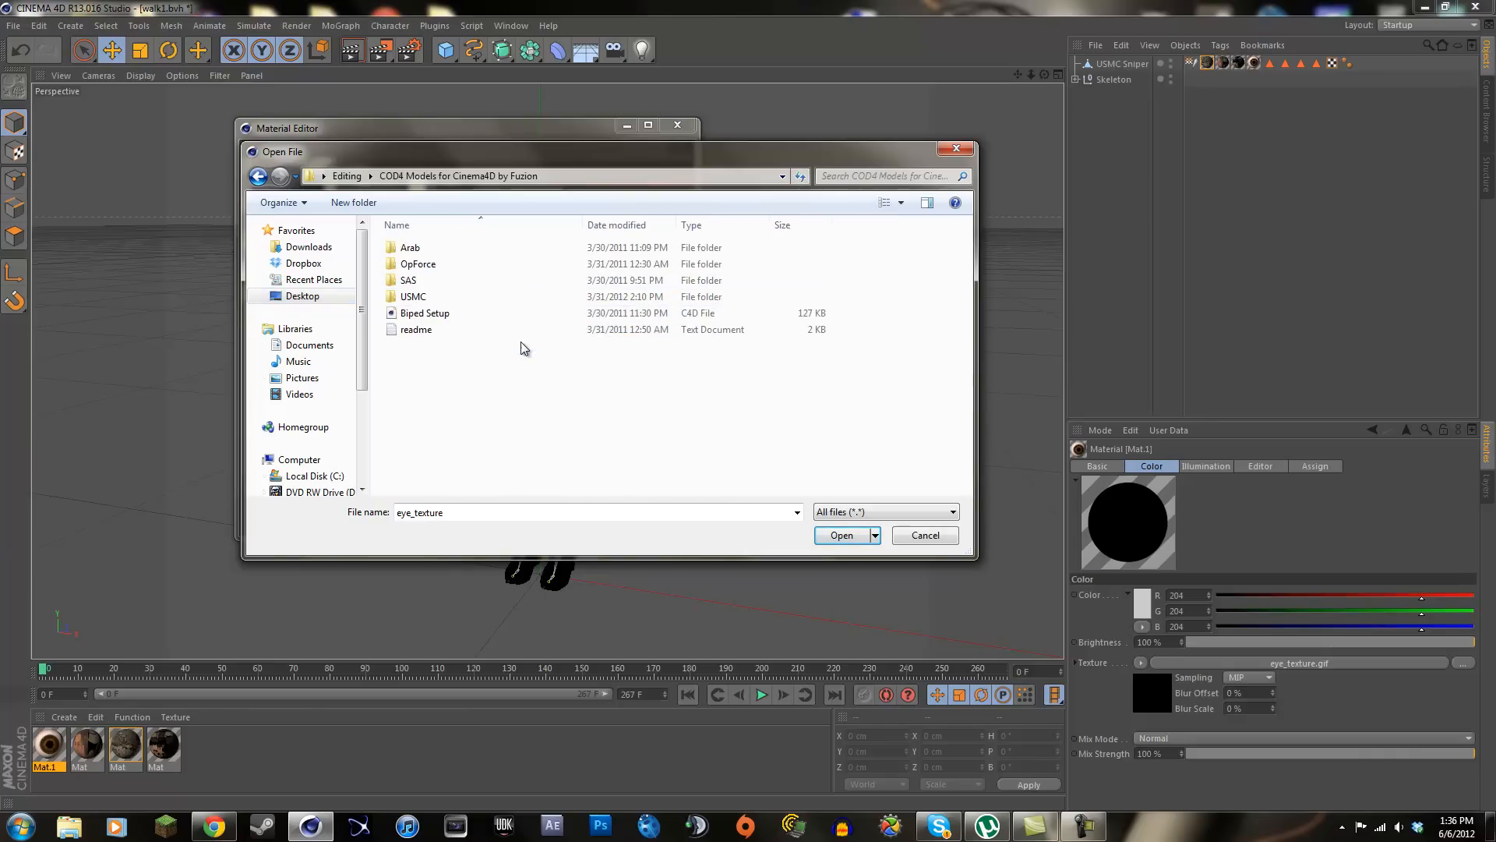
double_click(450, 303)
double_click(437, 248)
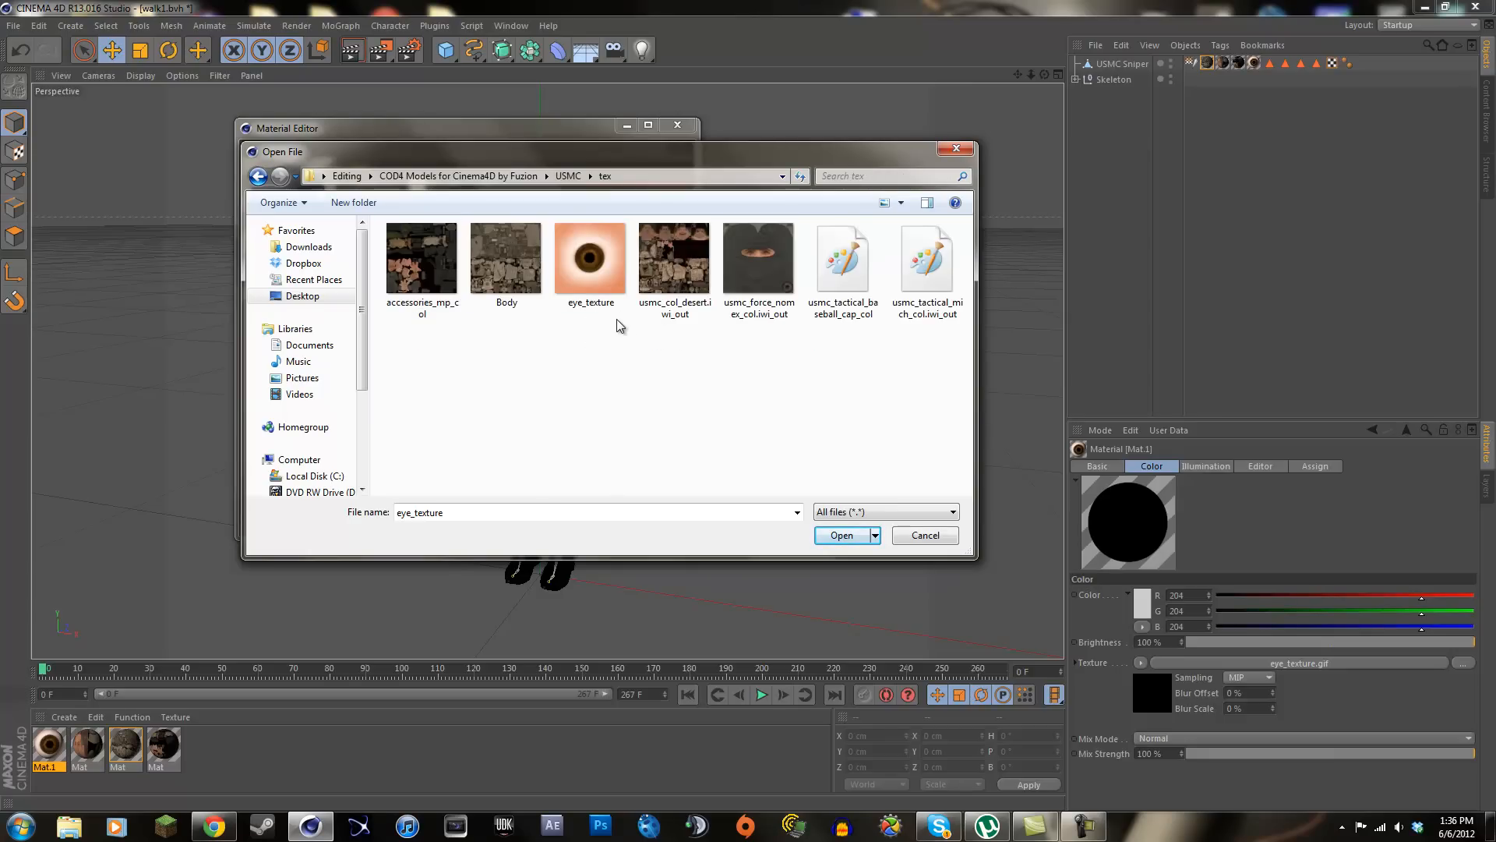
left_click(856, 536)
left_click(857, 469)
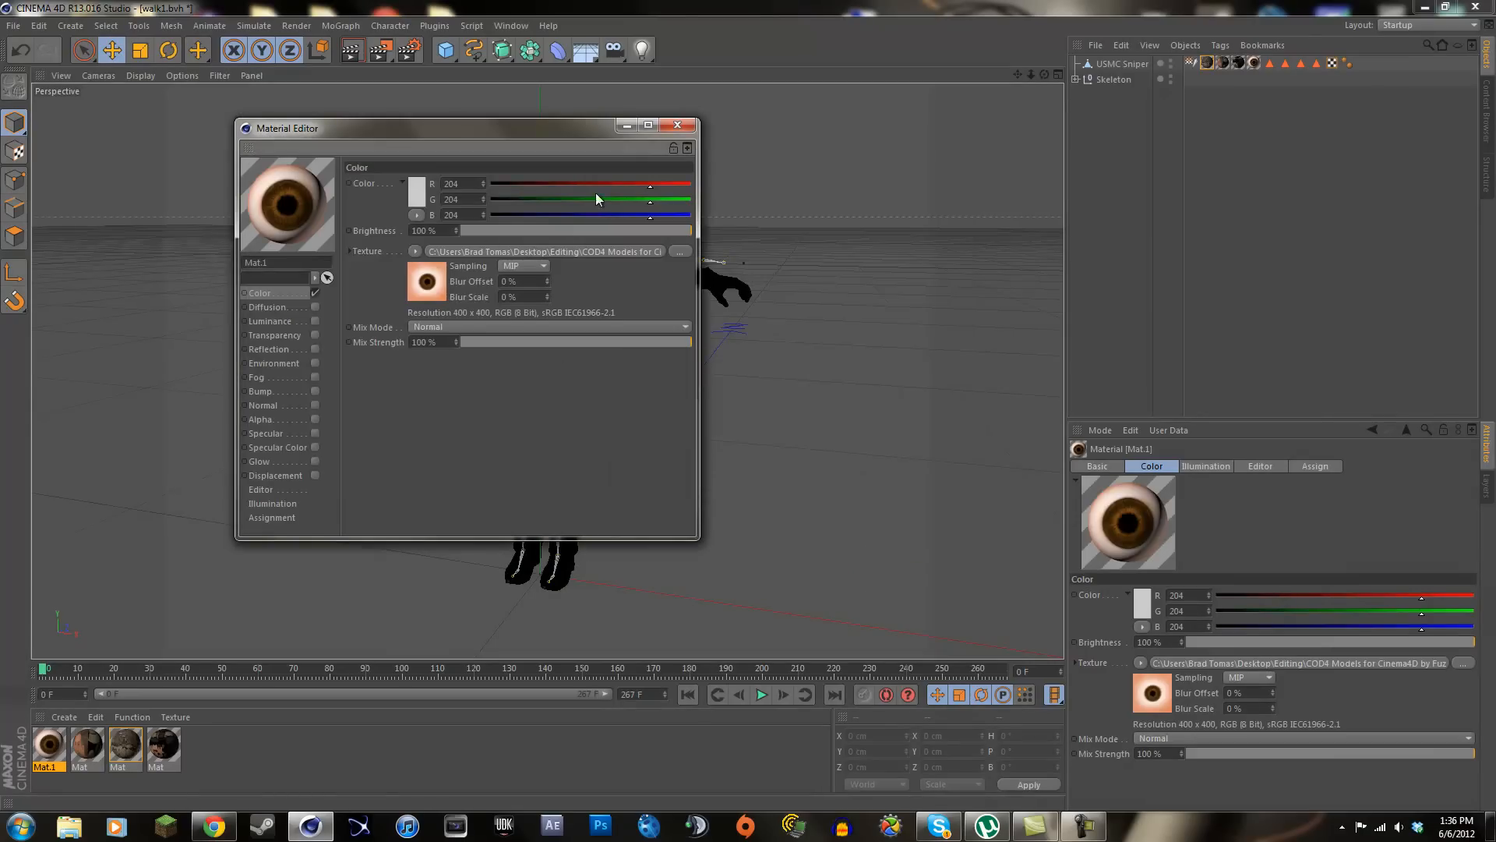
left_click(678, 127)
Relink the face and cap material's color texture to usmc_tactical_baseball_cap_col in the tex folder, declining the project copy
double_click(85, 738)
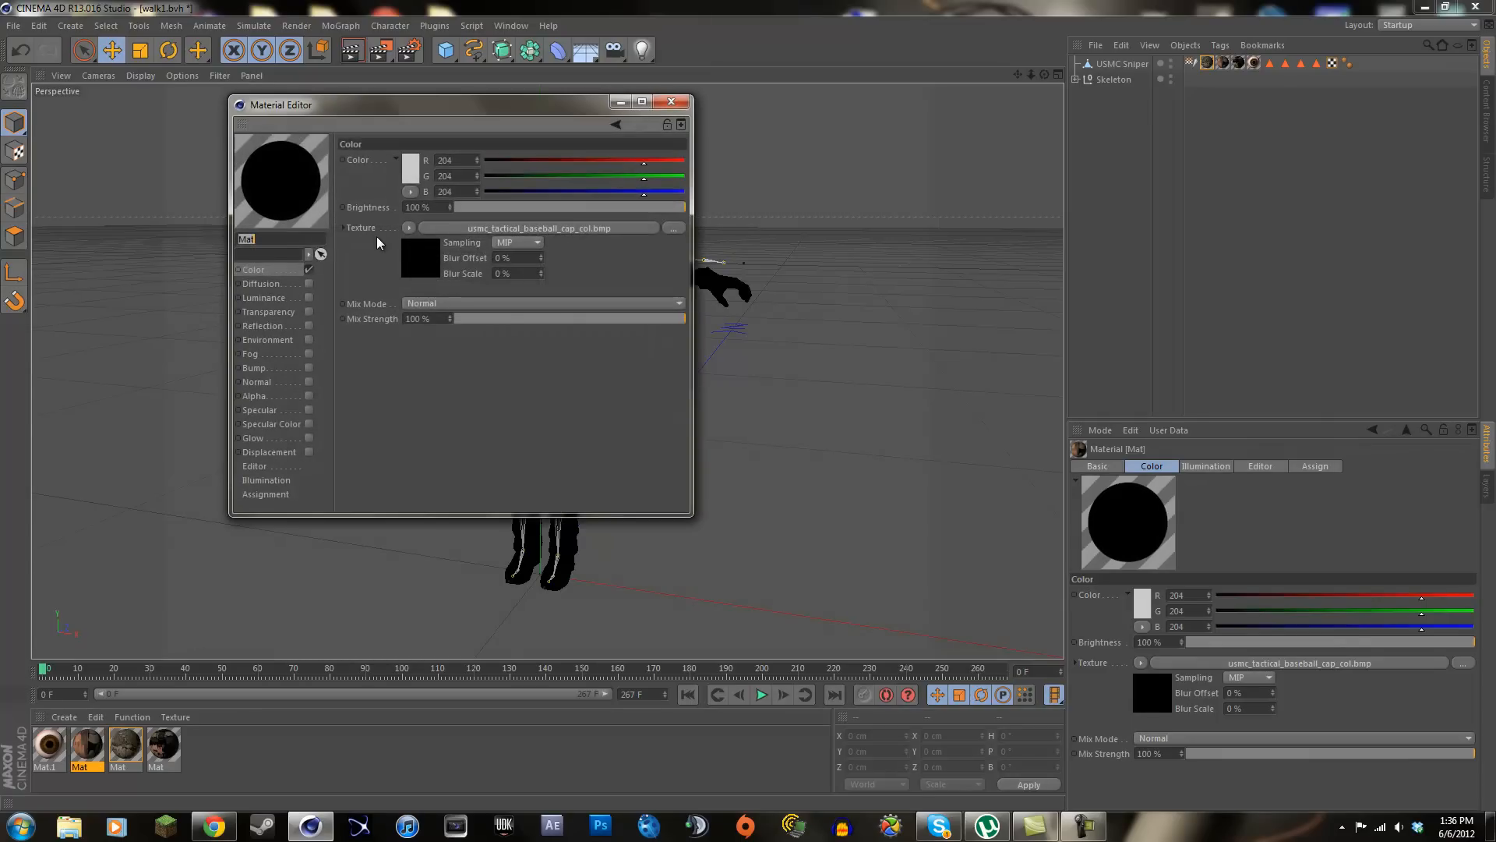
left_click(406, 228)
left_click(415, 259)
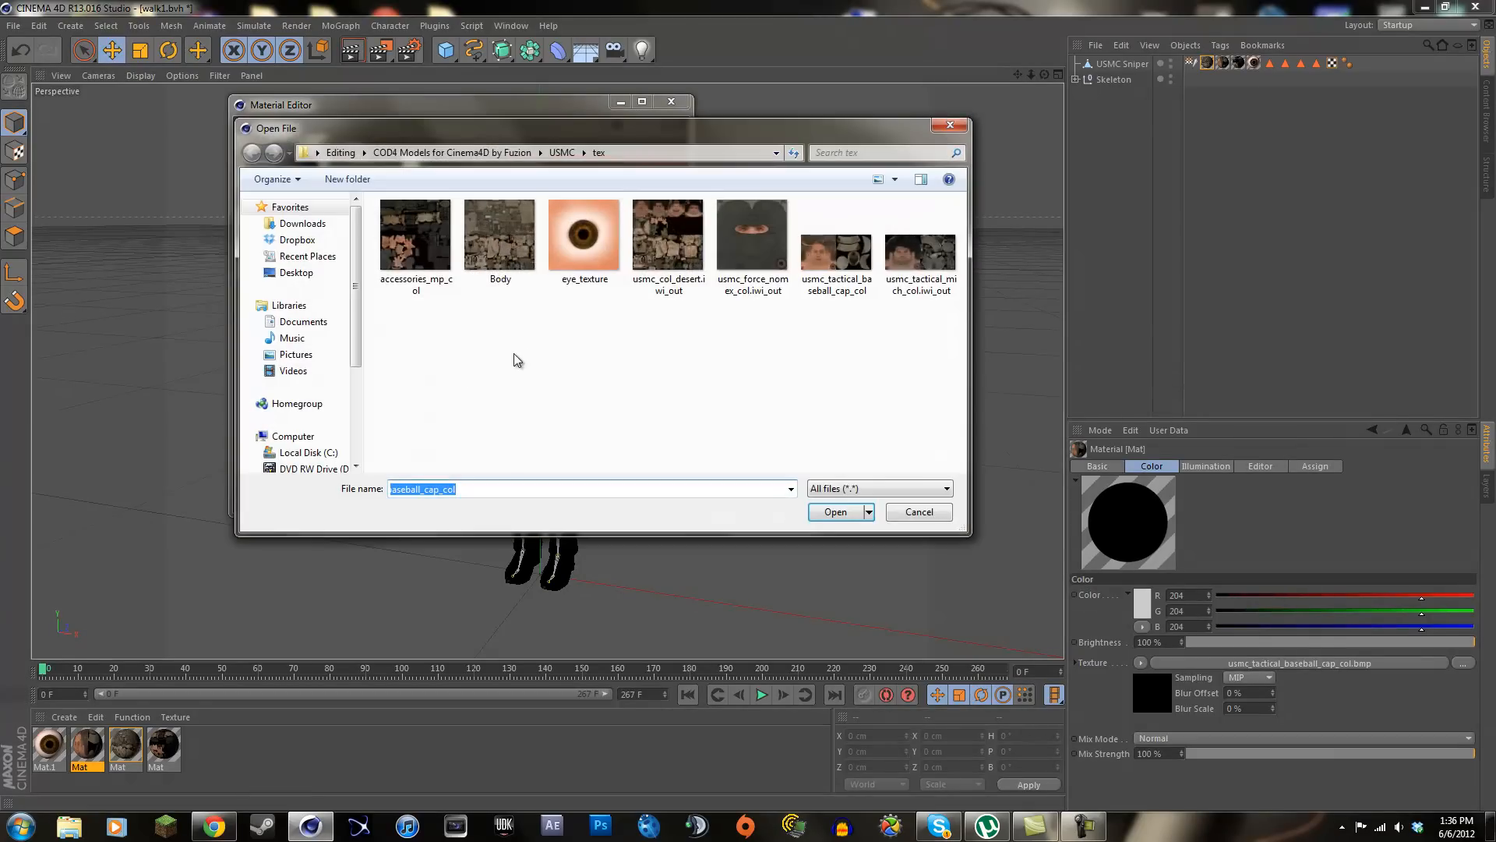
double_click(857, 294)
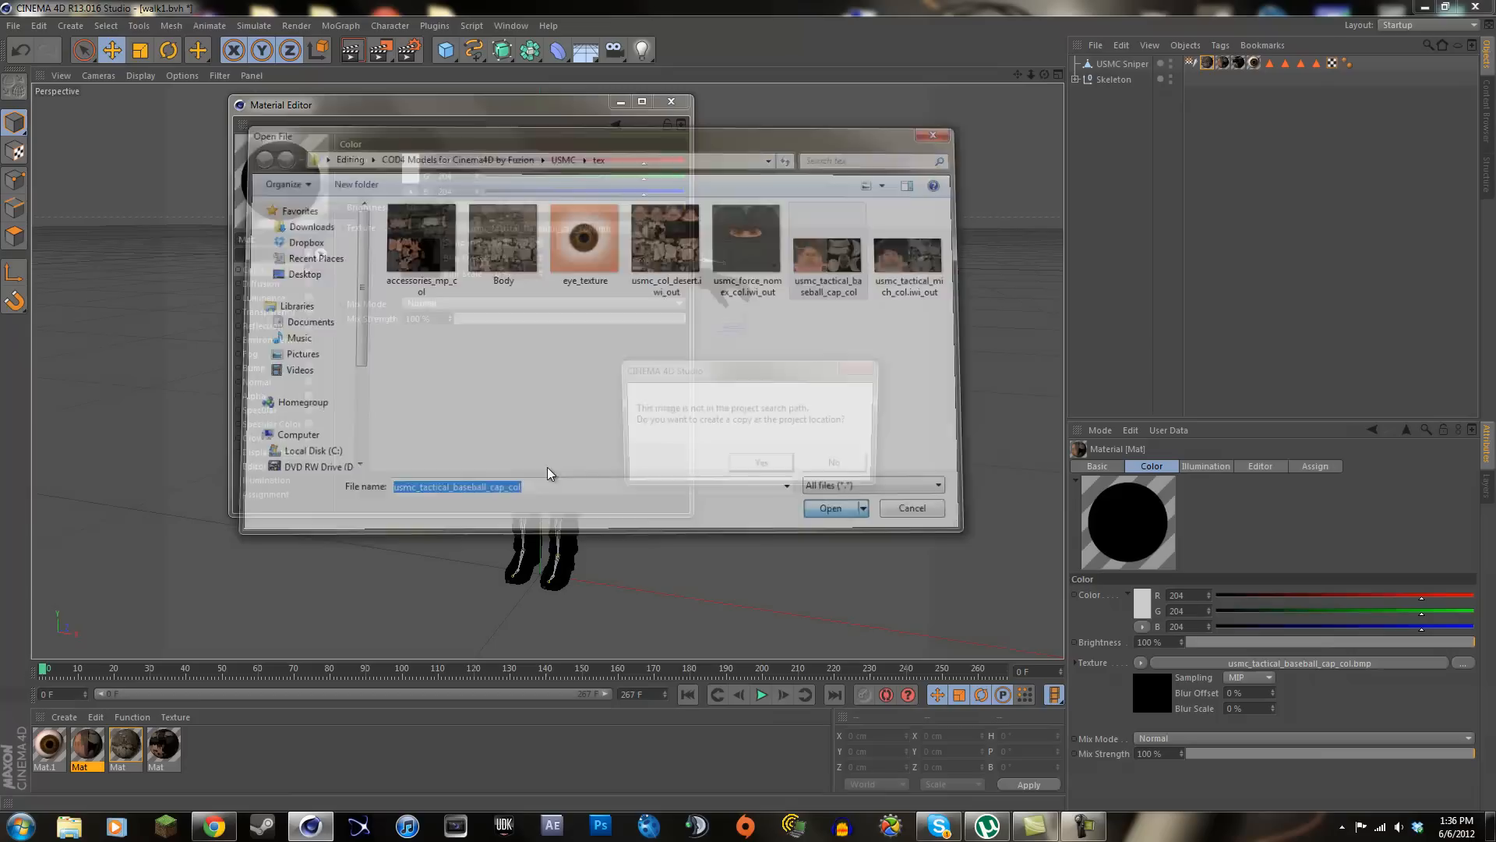
left_click(845, 464)
left_click(671, 101)
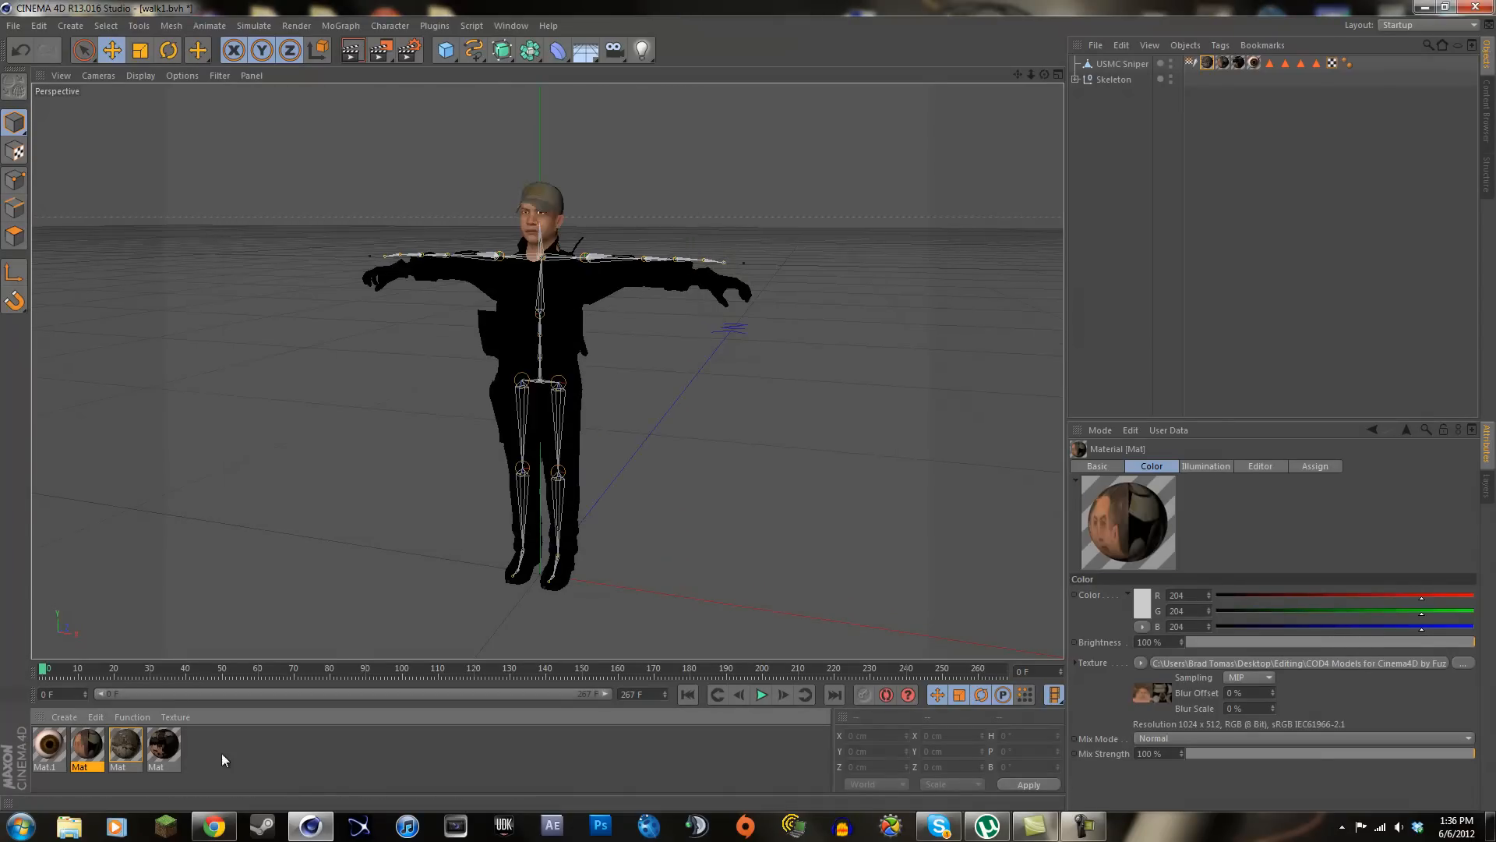
Relink the uniform material's color texture to the Body image in the tex folder, declining the project copy
double_click(119, 742)
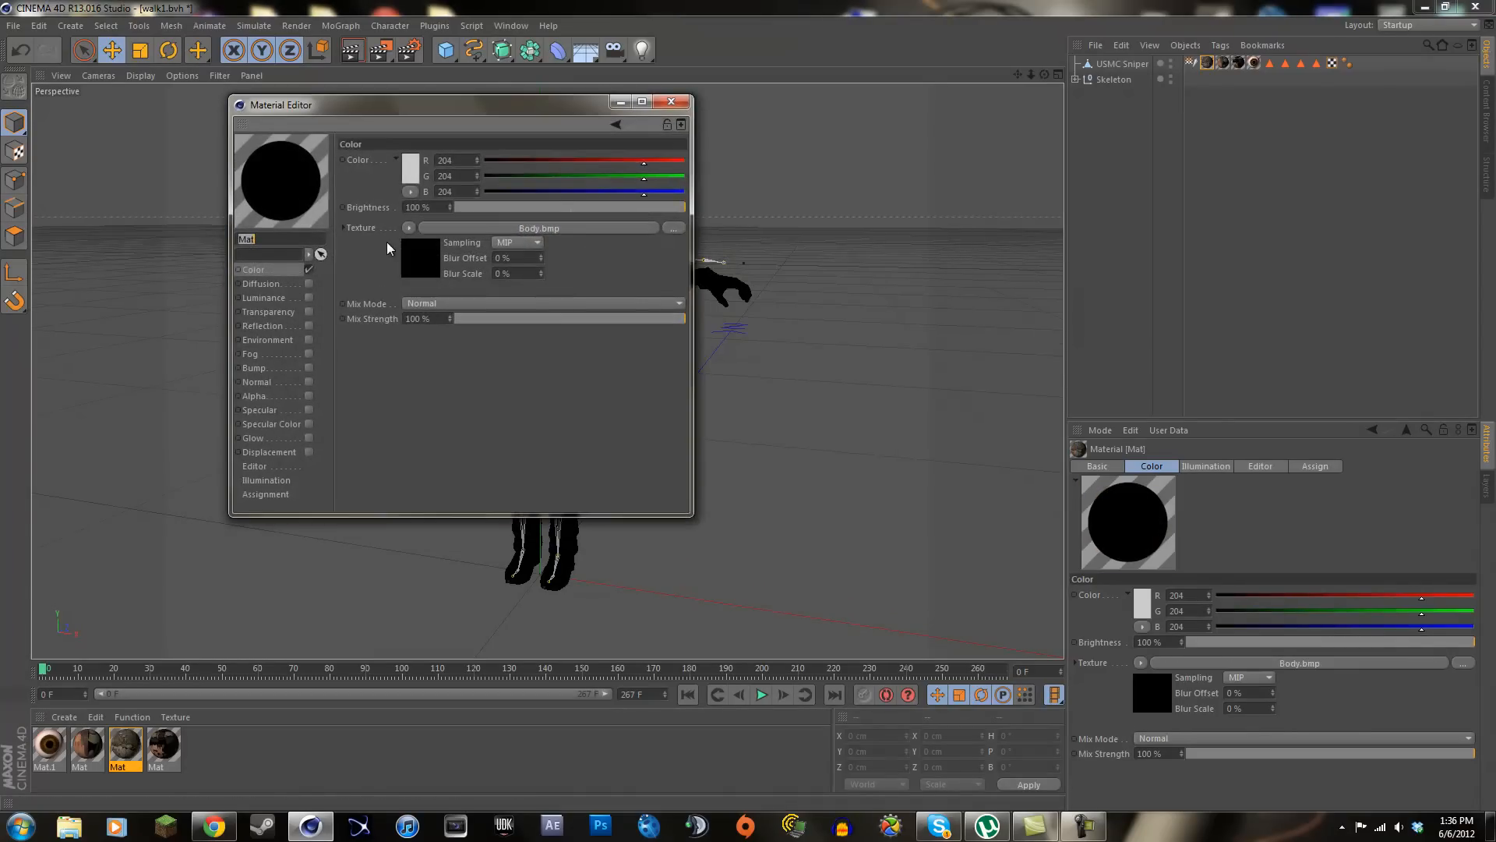
left_click(410, 228)
left_click(415, 259)
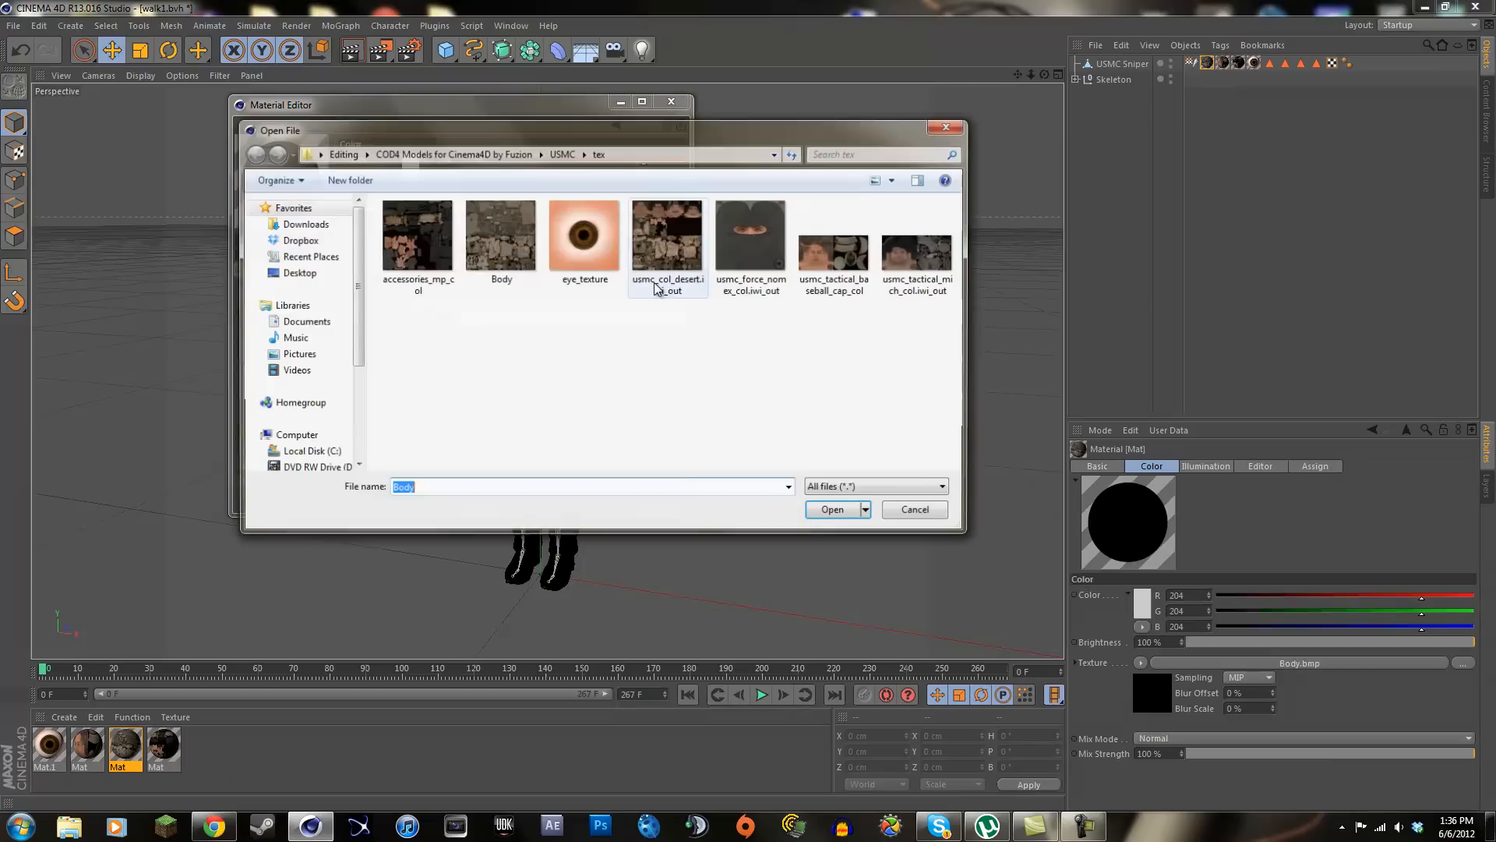
left_click(499, 236)
left_click(835, 511)
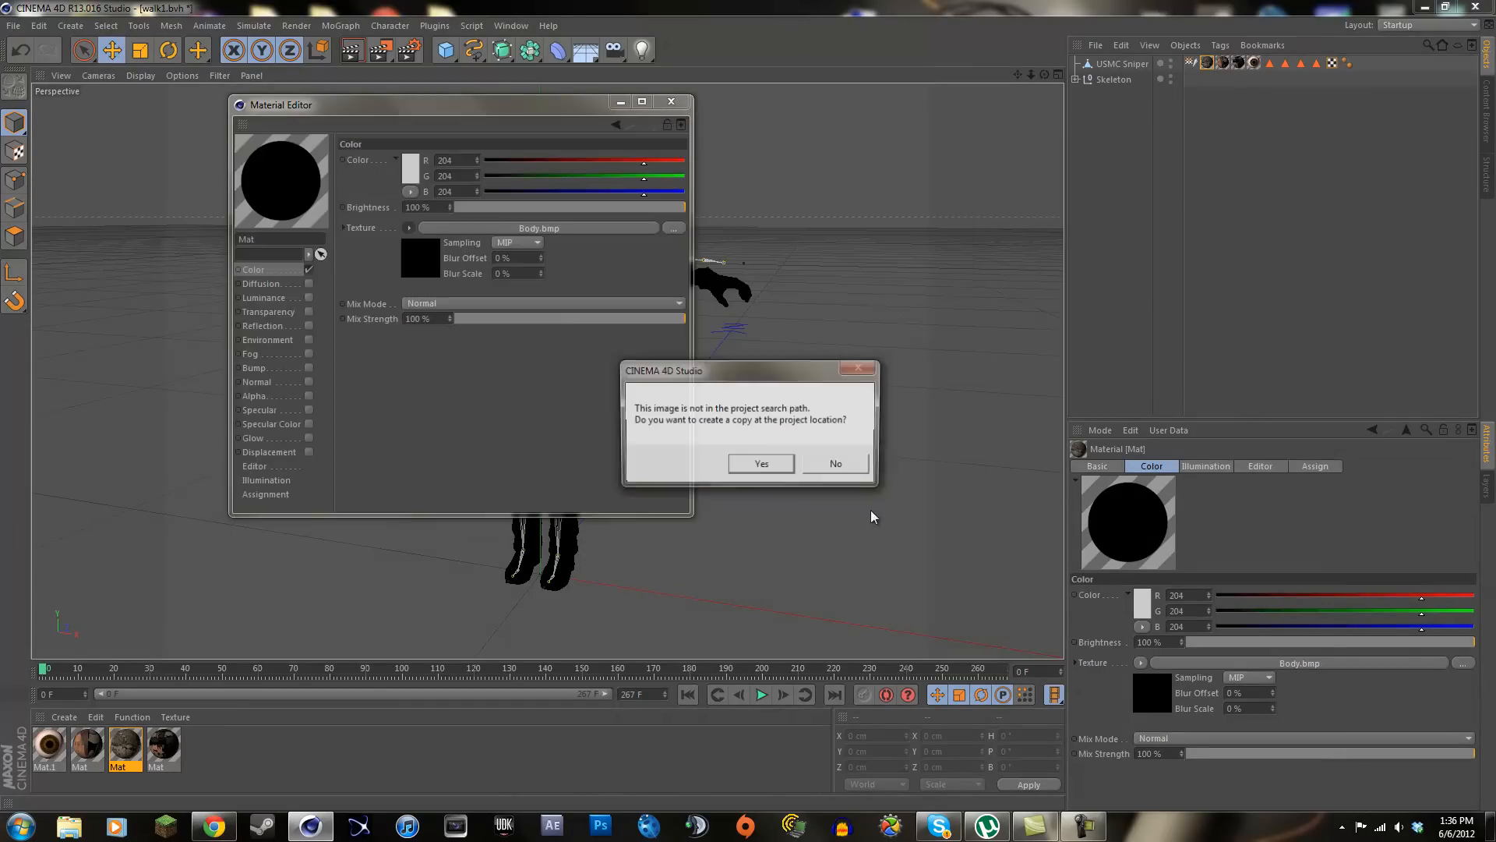
left_click(847, 468)
left_click(671, 101)
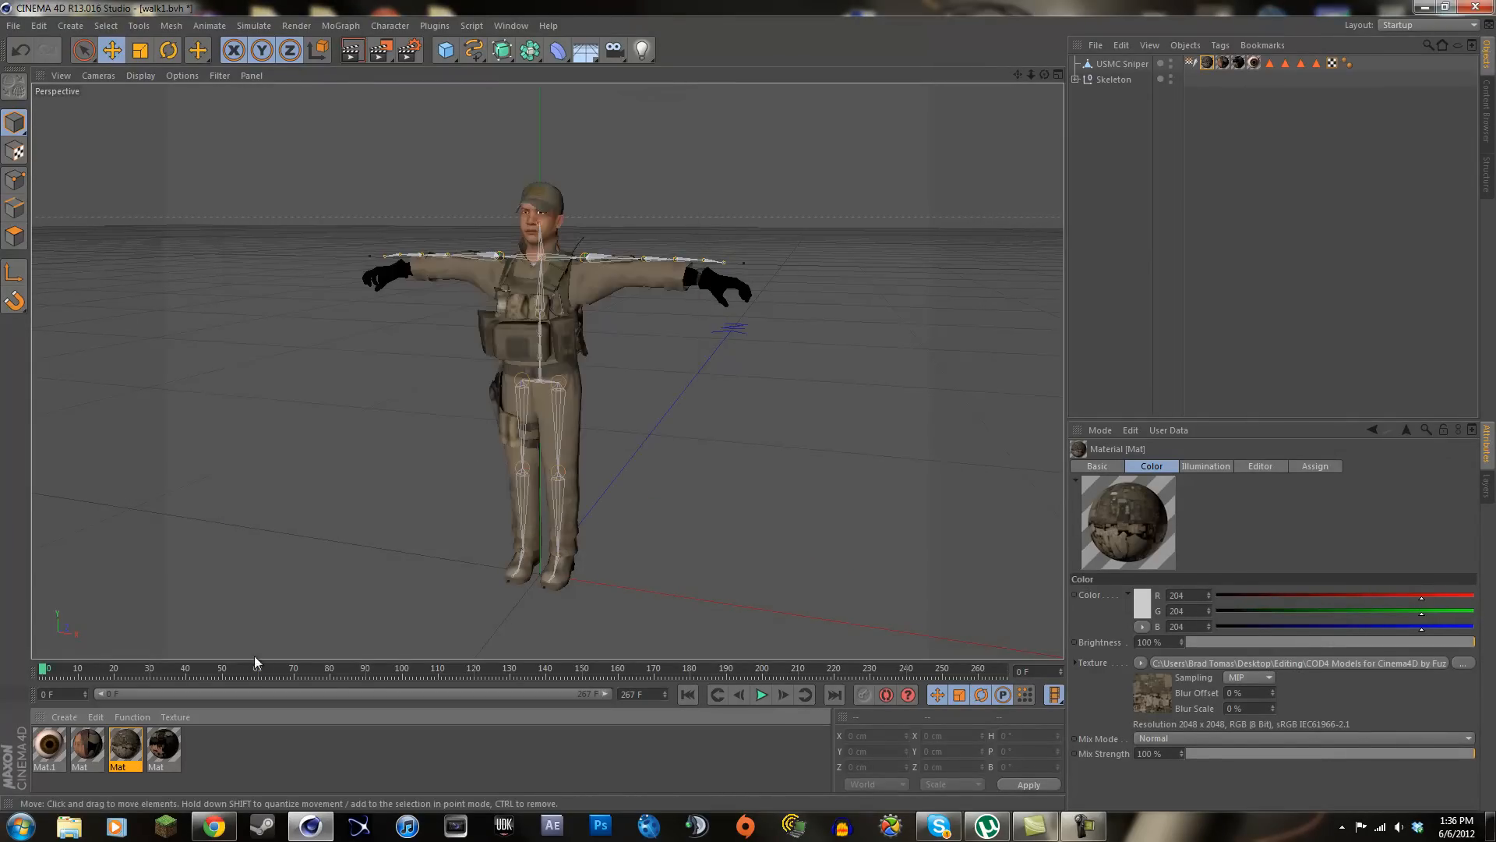
Relink the gloves and accessories material's color texture to accessories_mp_col in the tex folder, declining the project copy
double_click(169, 741)
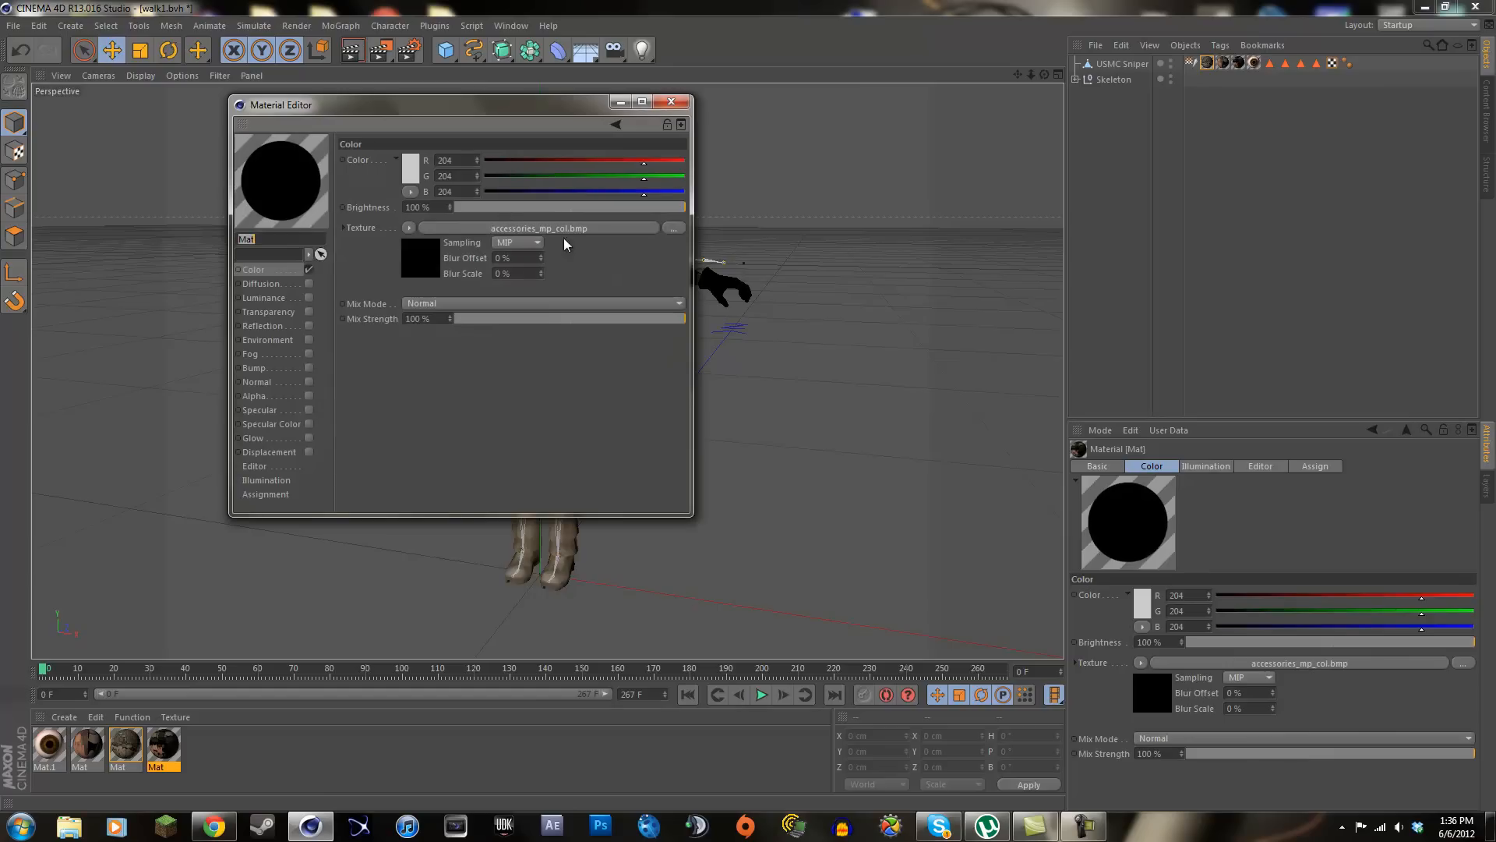
left_click(409, 229)
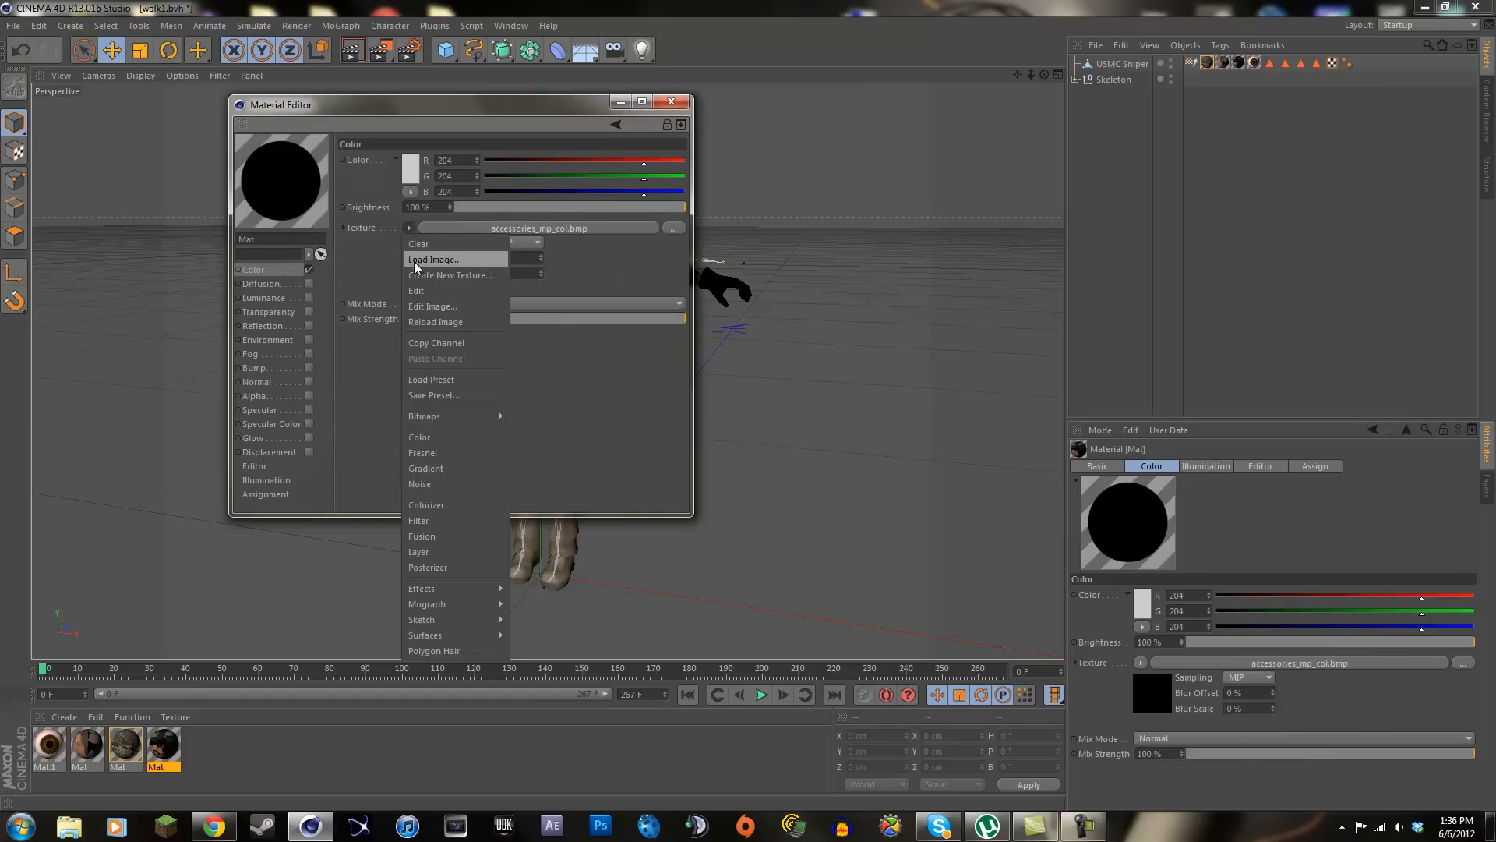
left_click(414, 258)
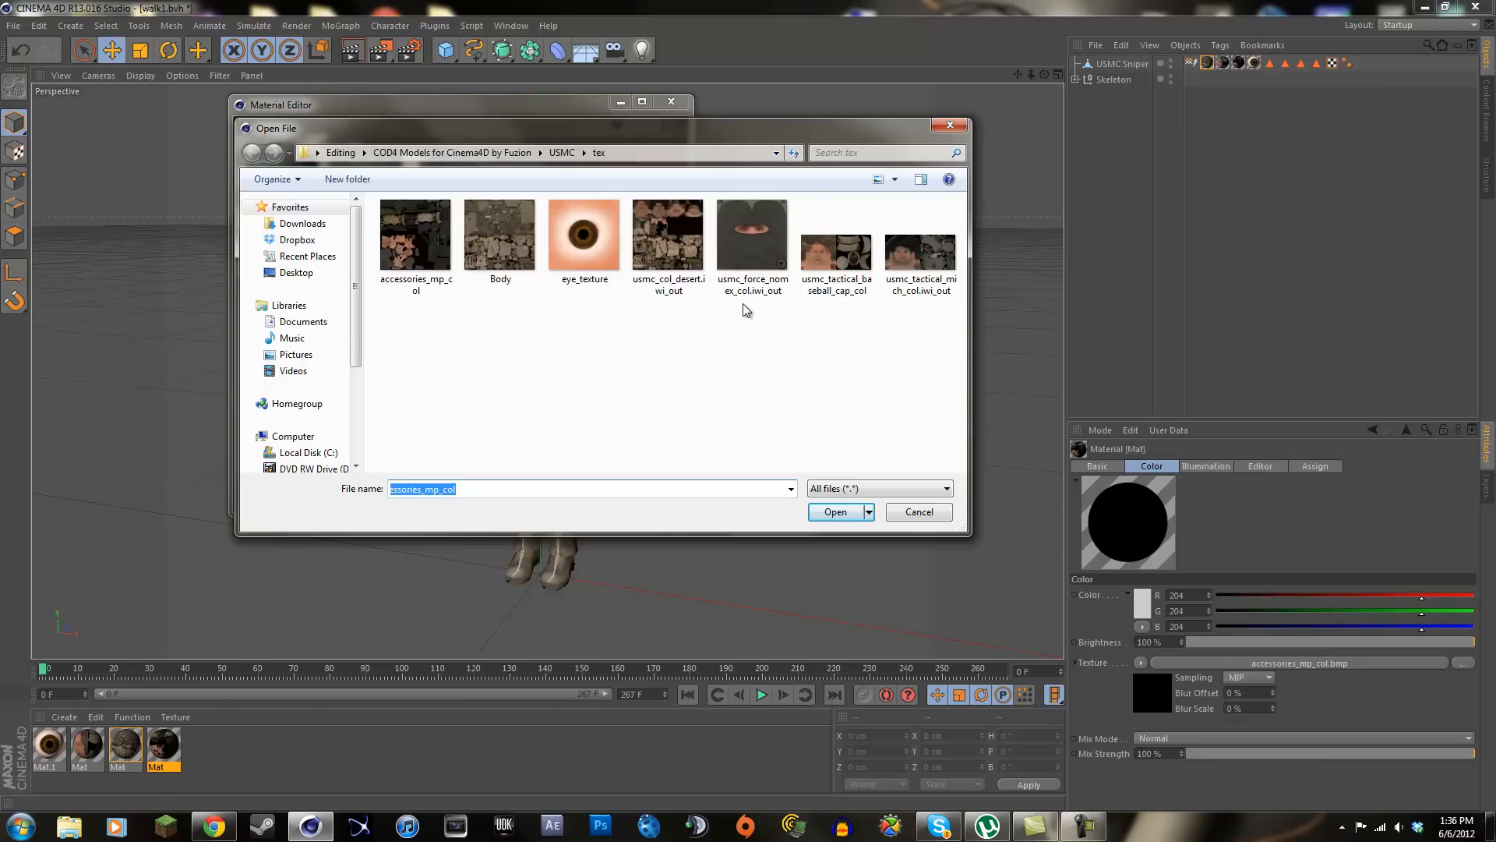
left_click(420, 238)
left_click(841, 512)
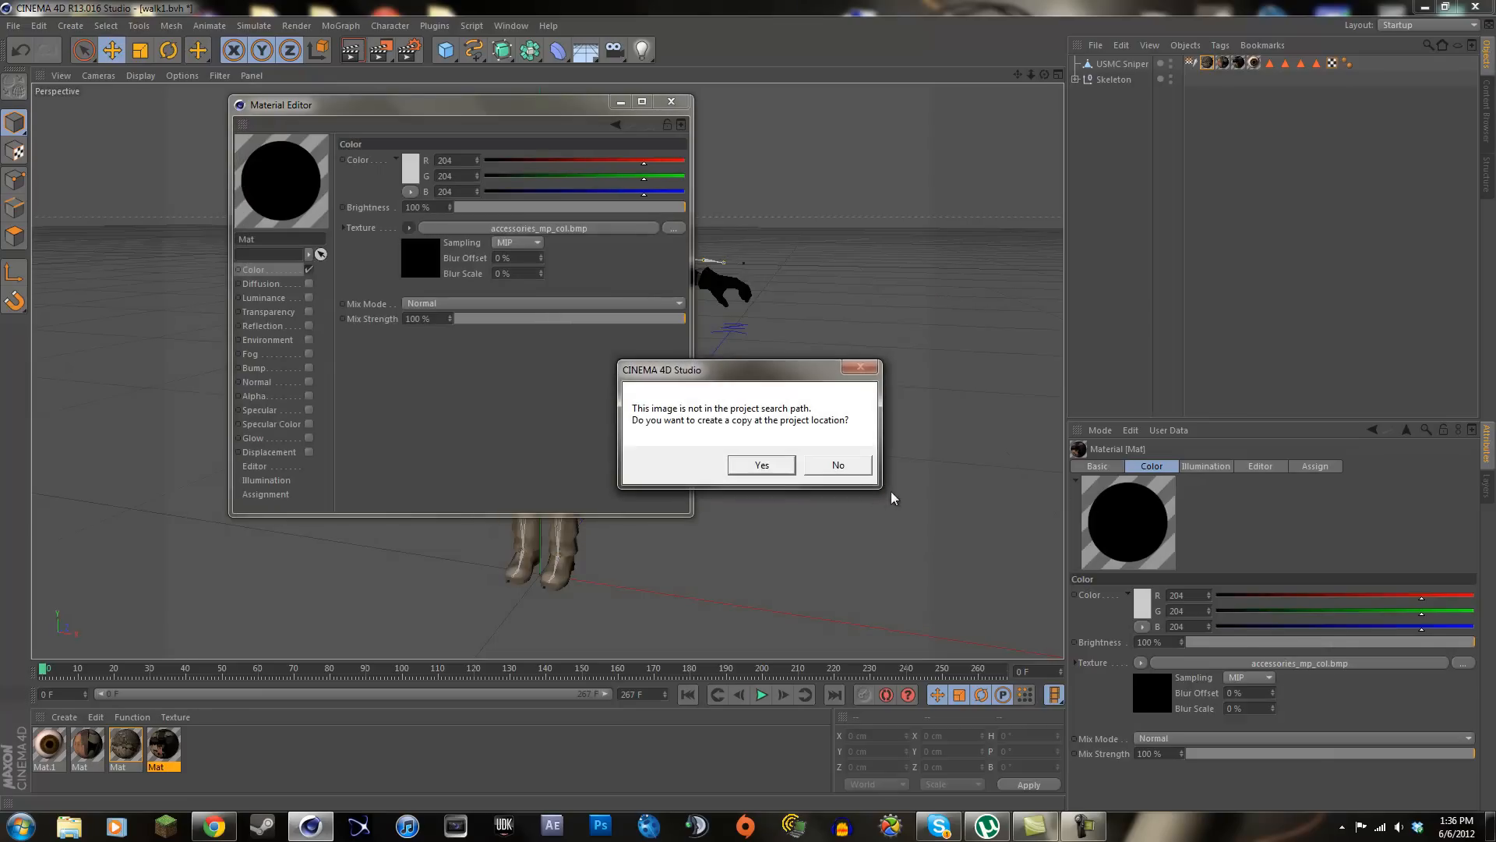
left_click(852, 465)
left_click(678, 106)
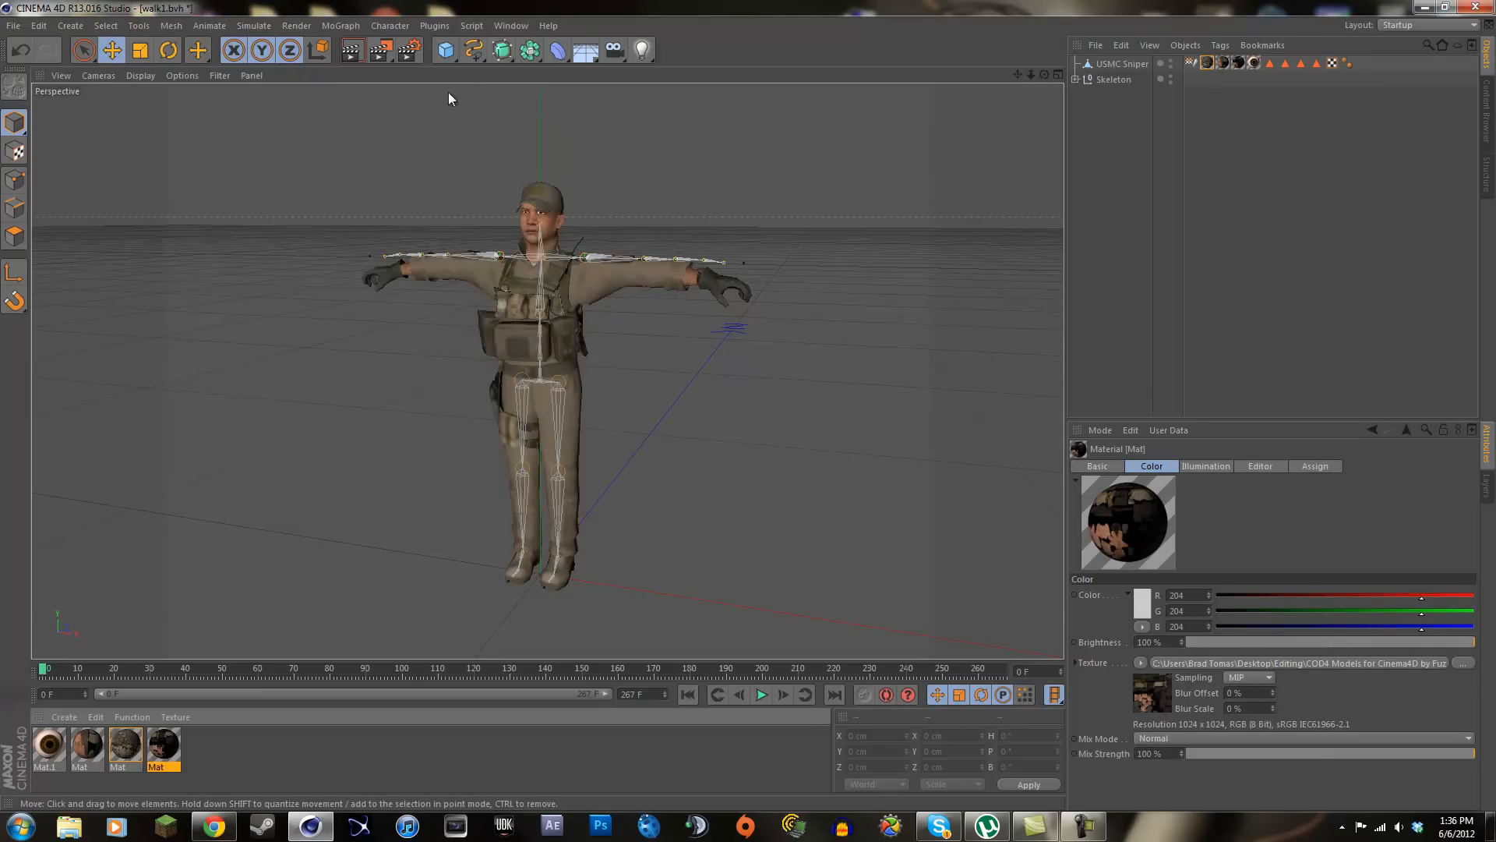
Render the current view to check the relinked textures, and examine the sniper and skeleton from the front
left_click(352, 51)
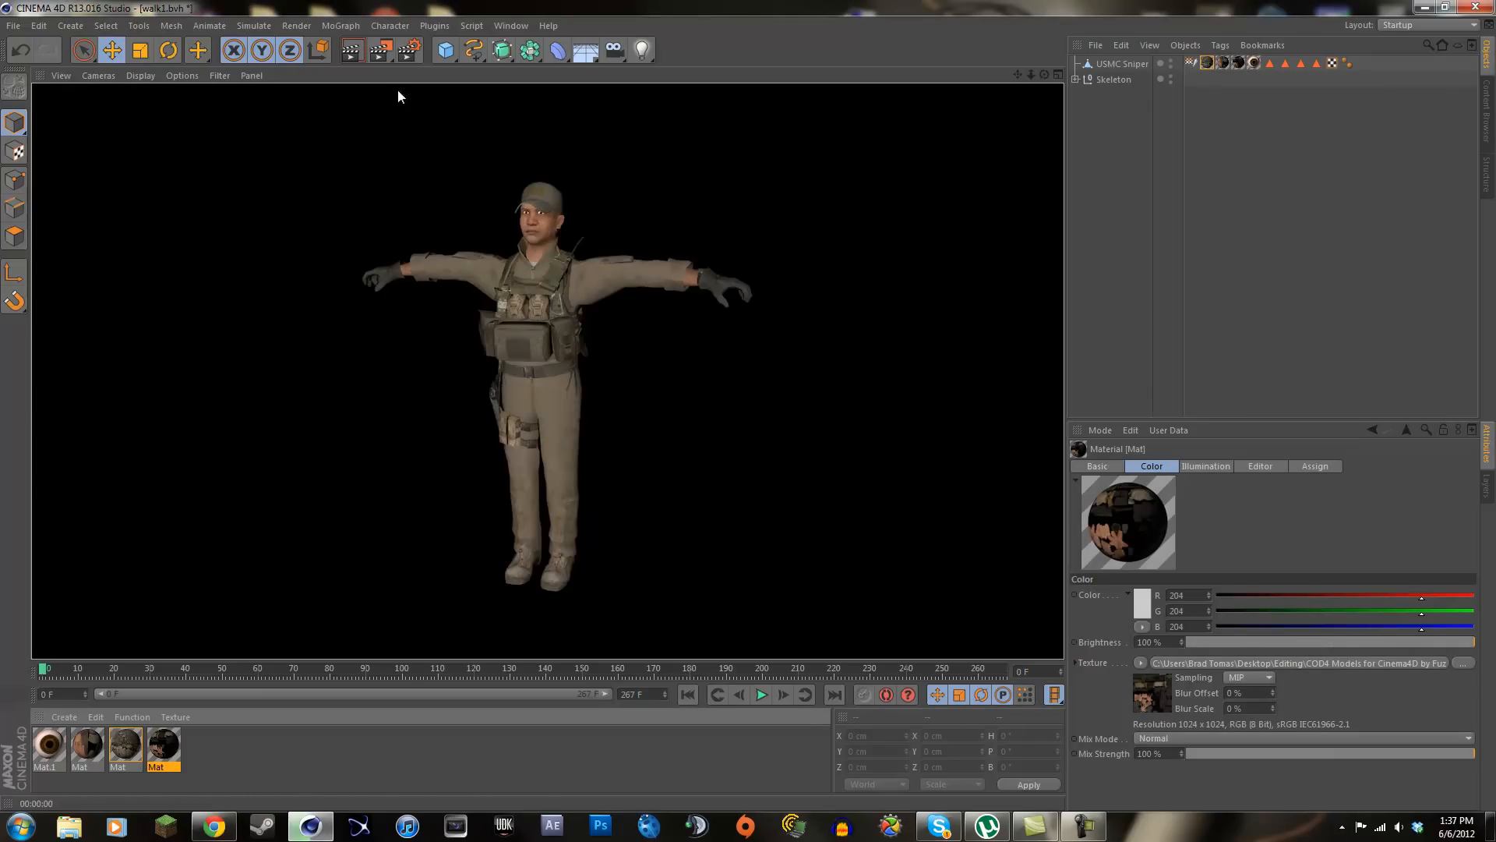
left_click(731, 466)
scroll(703, 373, "up", 4)
scroll(703, 372, "down", 3)
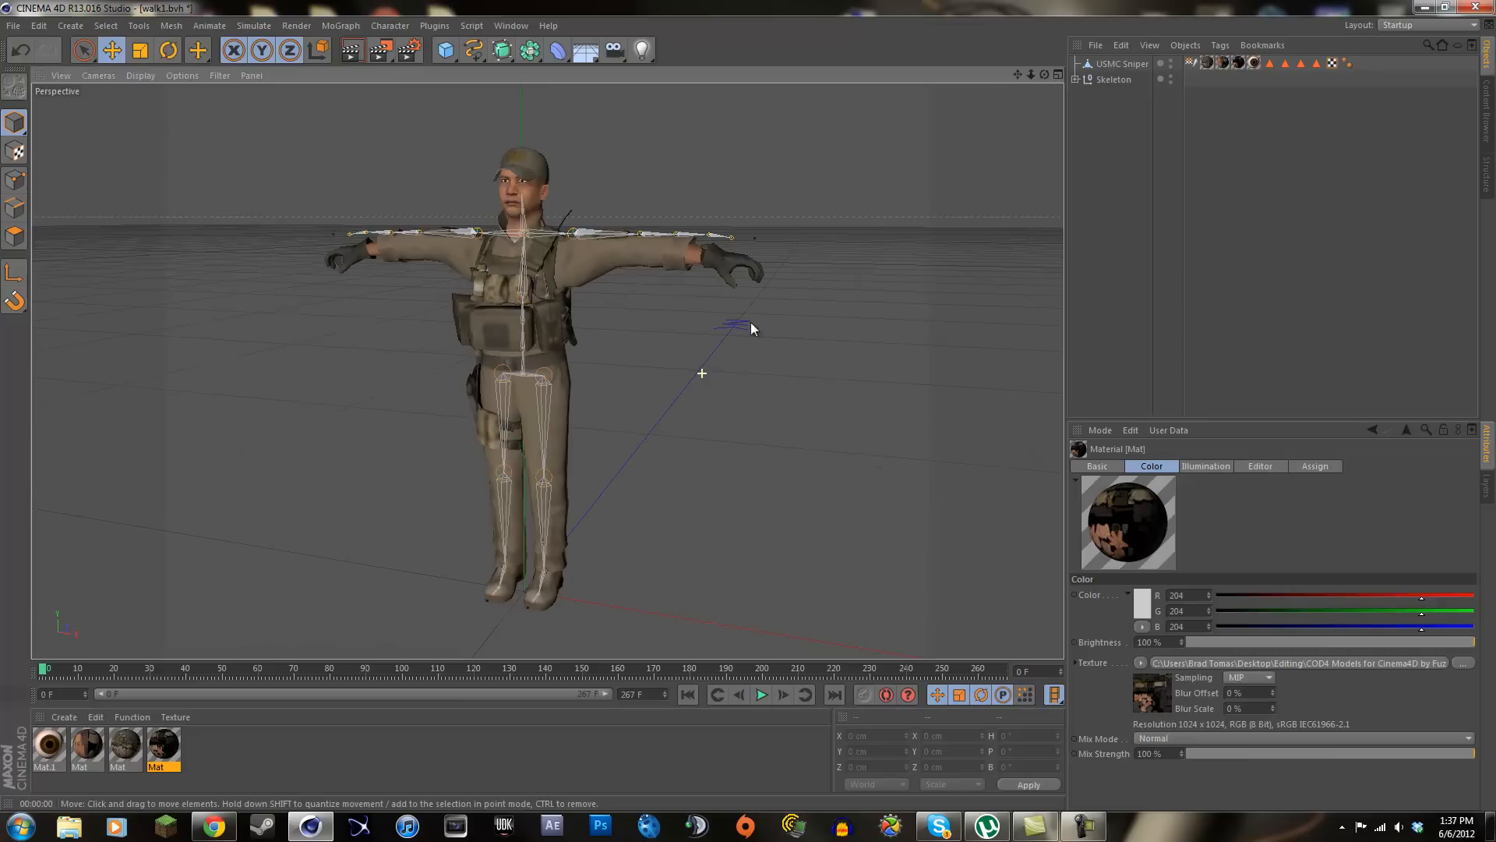
left_click_drag(1045, 74, 750, 405)
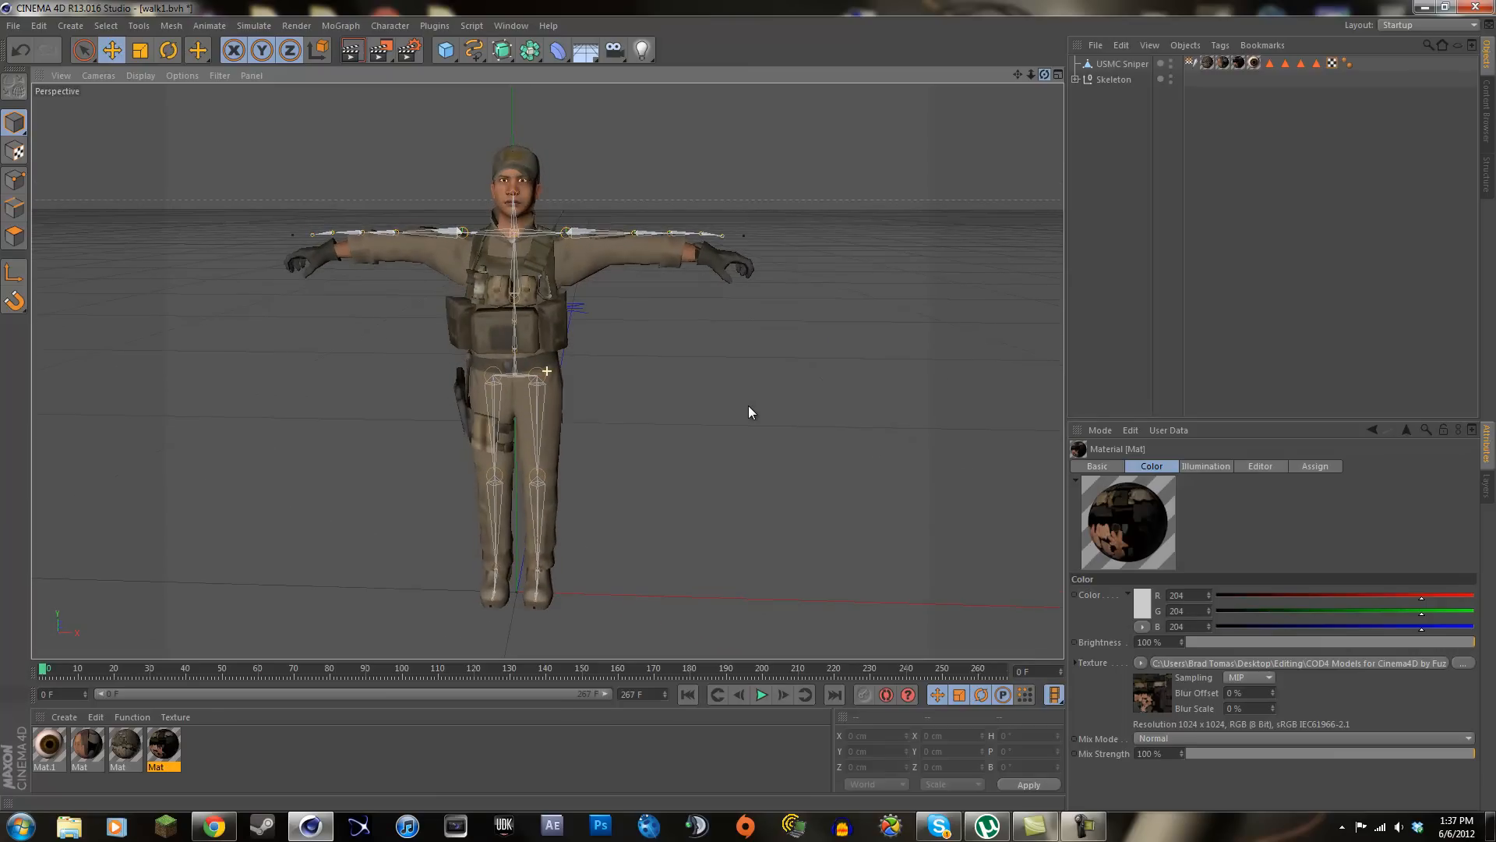
left_click_drag(748, 405, 748, 405)
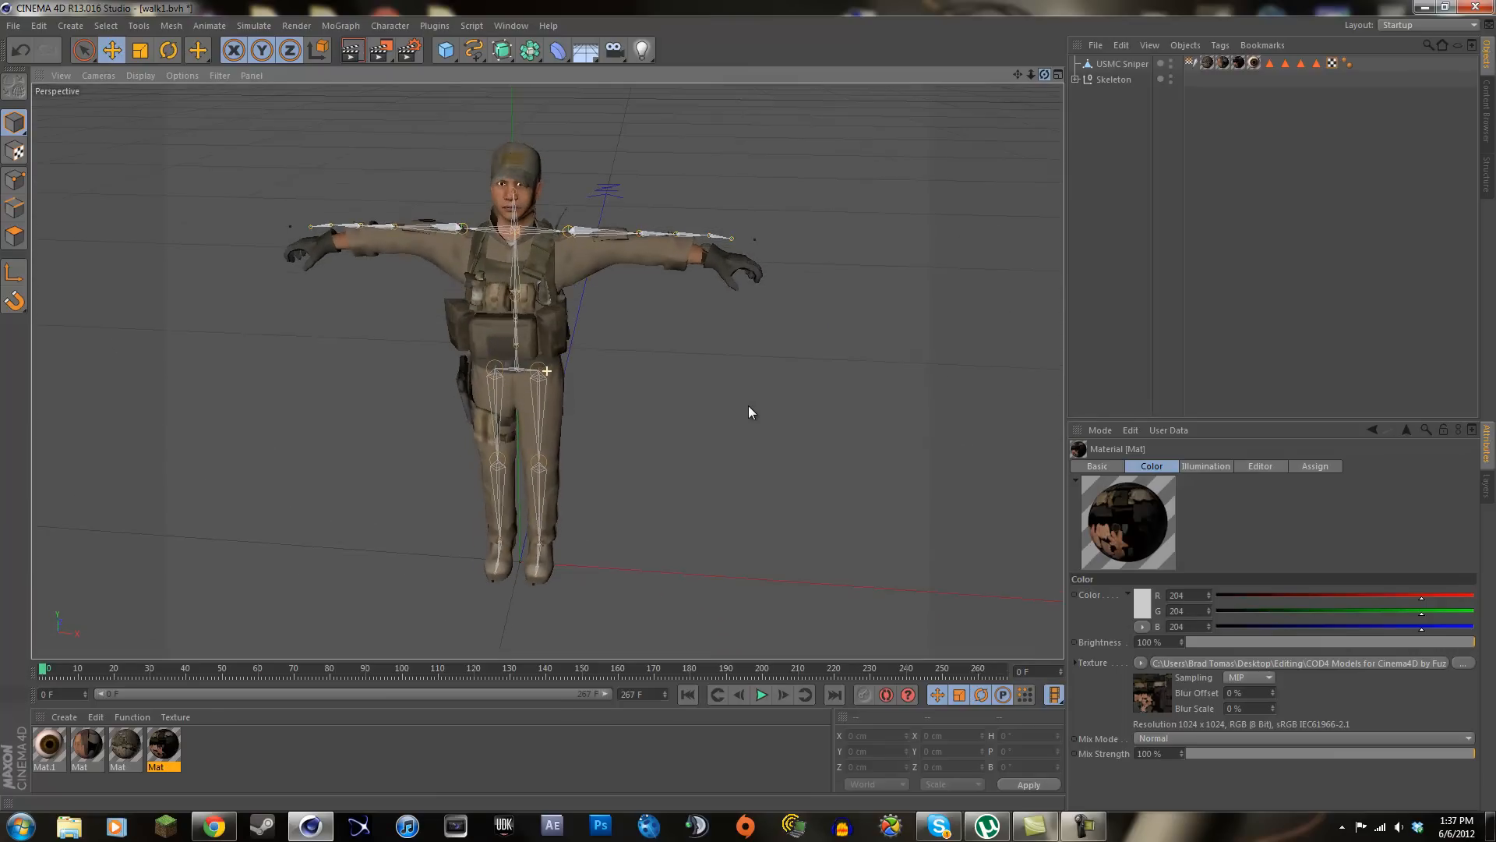
Delete the existing skeleton and merge walk1.bvh from Desktop > Endorphin Animations with an import scale of .95 centimeters
left_click(1101, 80)
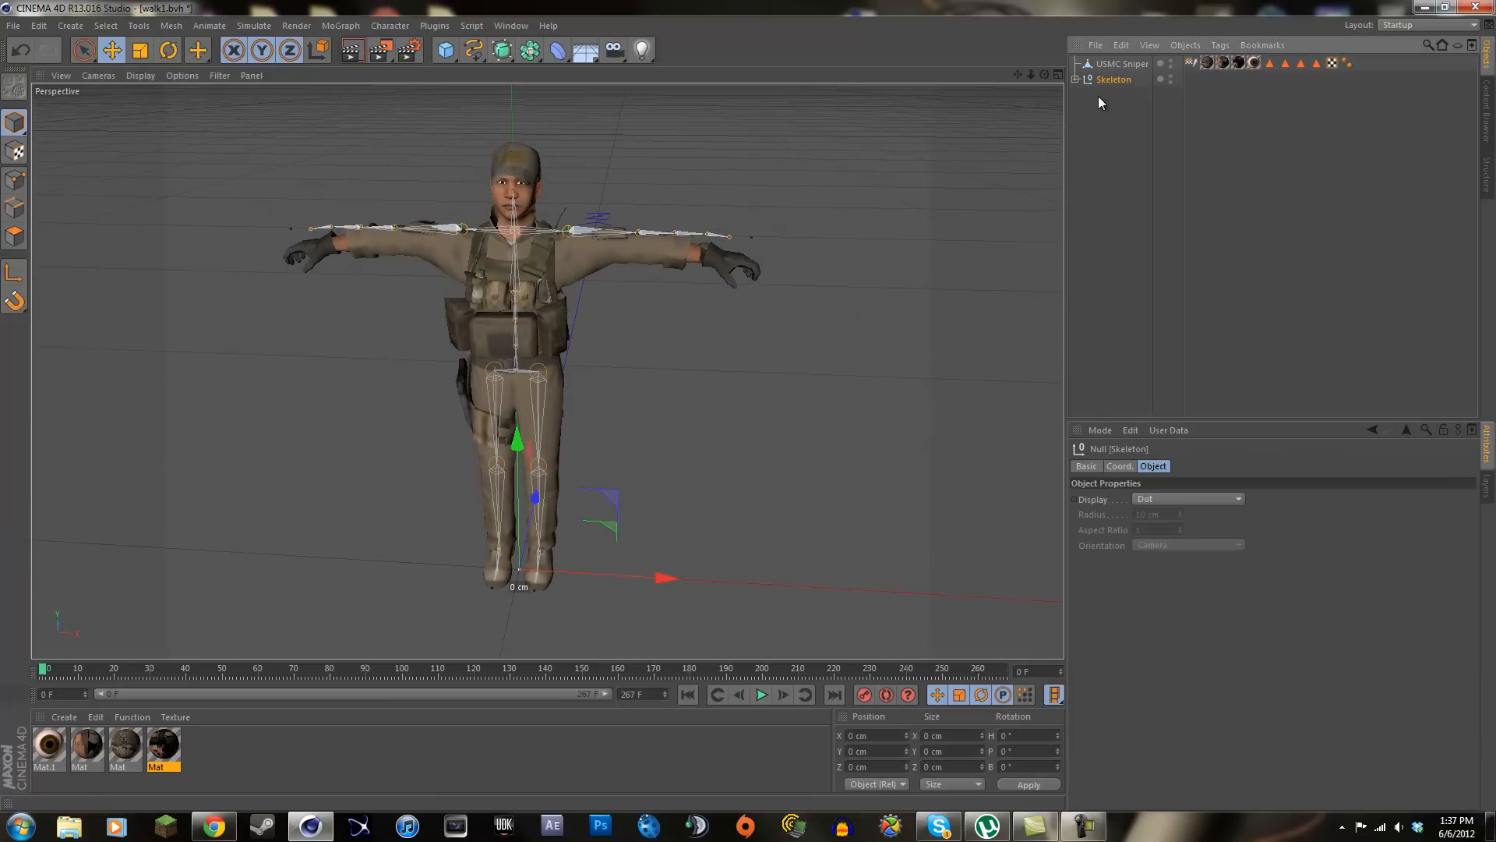
key("Delete")
left_click(12, 27)
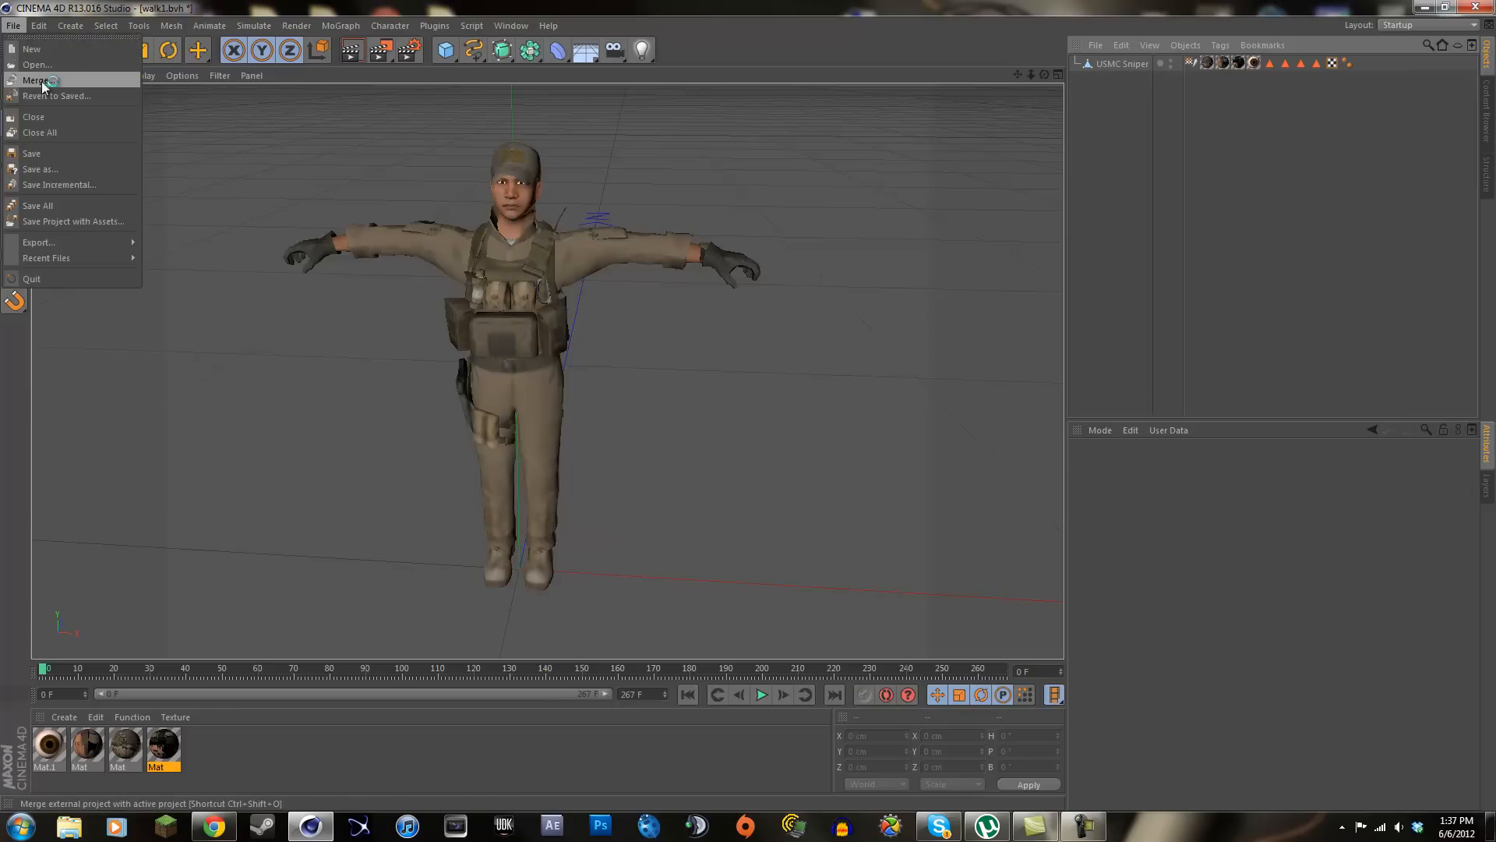
left_click(33, 65)
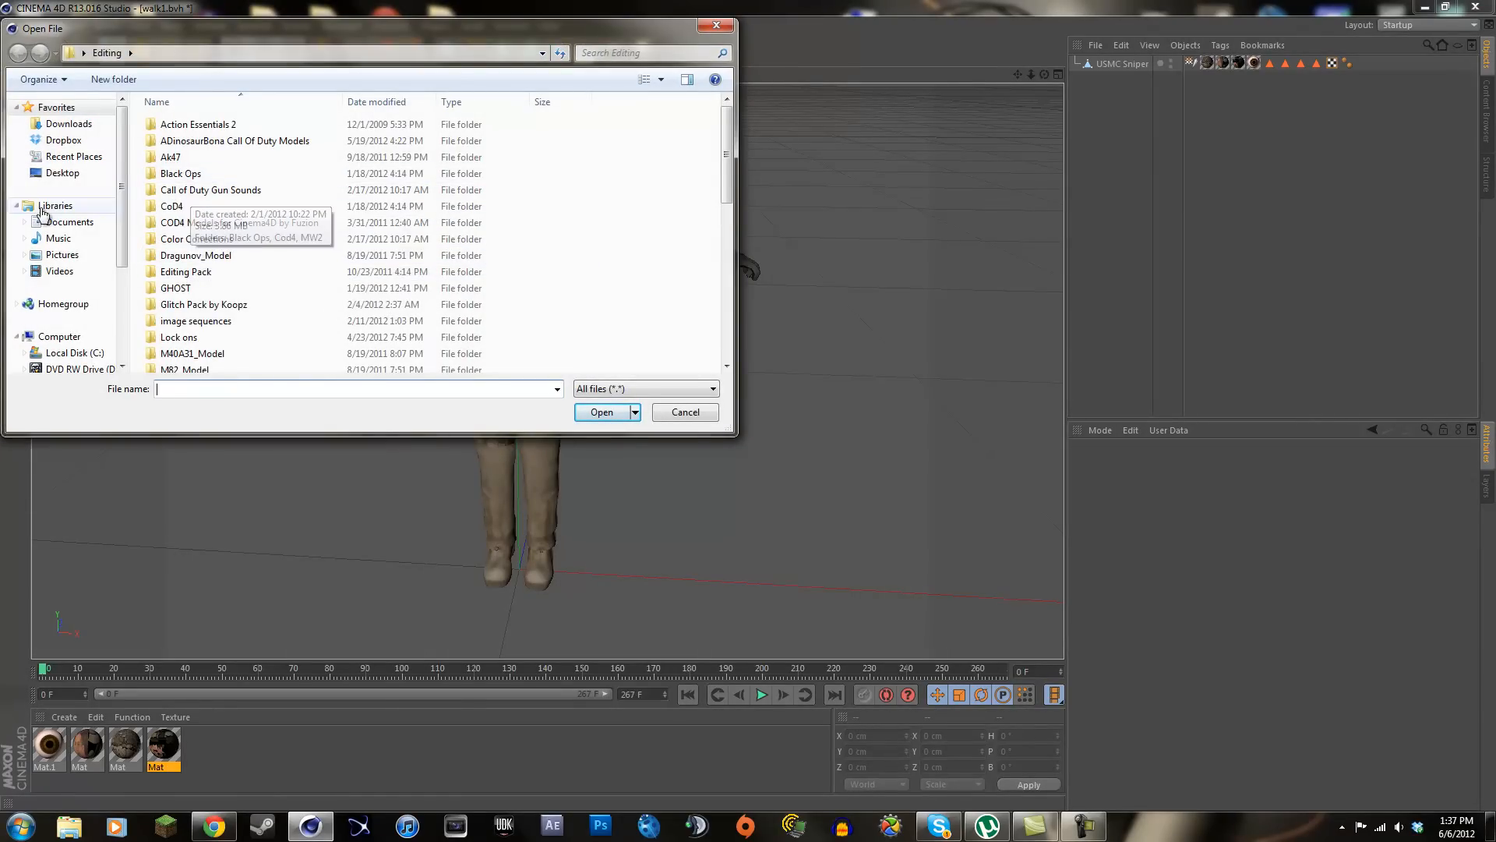
left_click(59, 173)
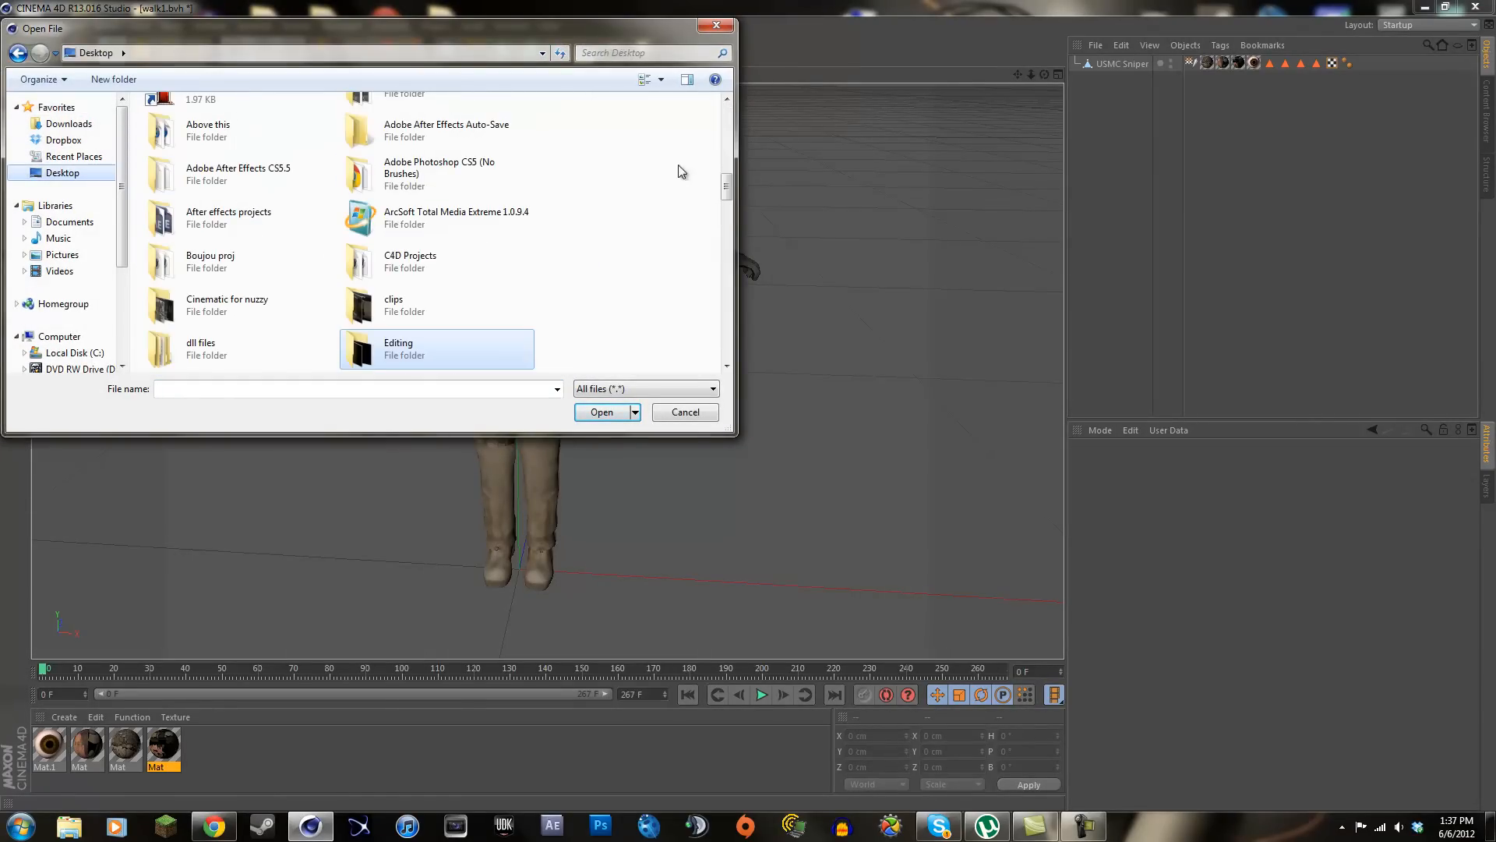
left_click_drag(727, 188, 728, 205)
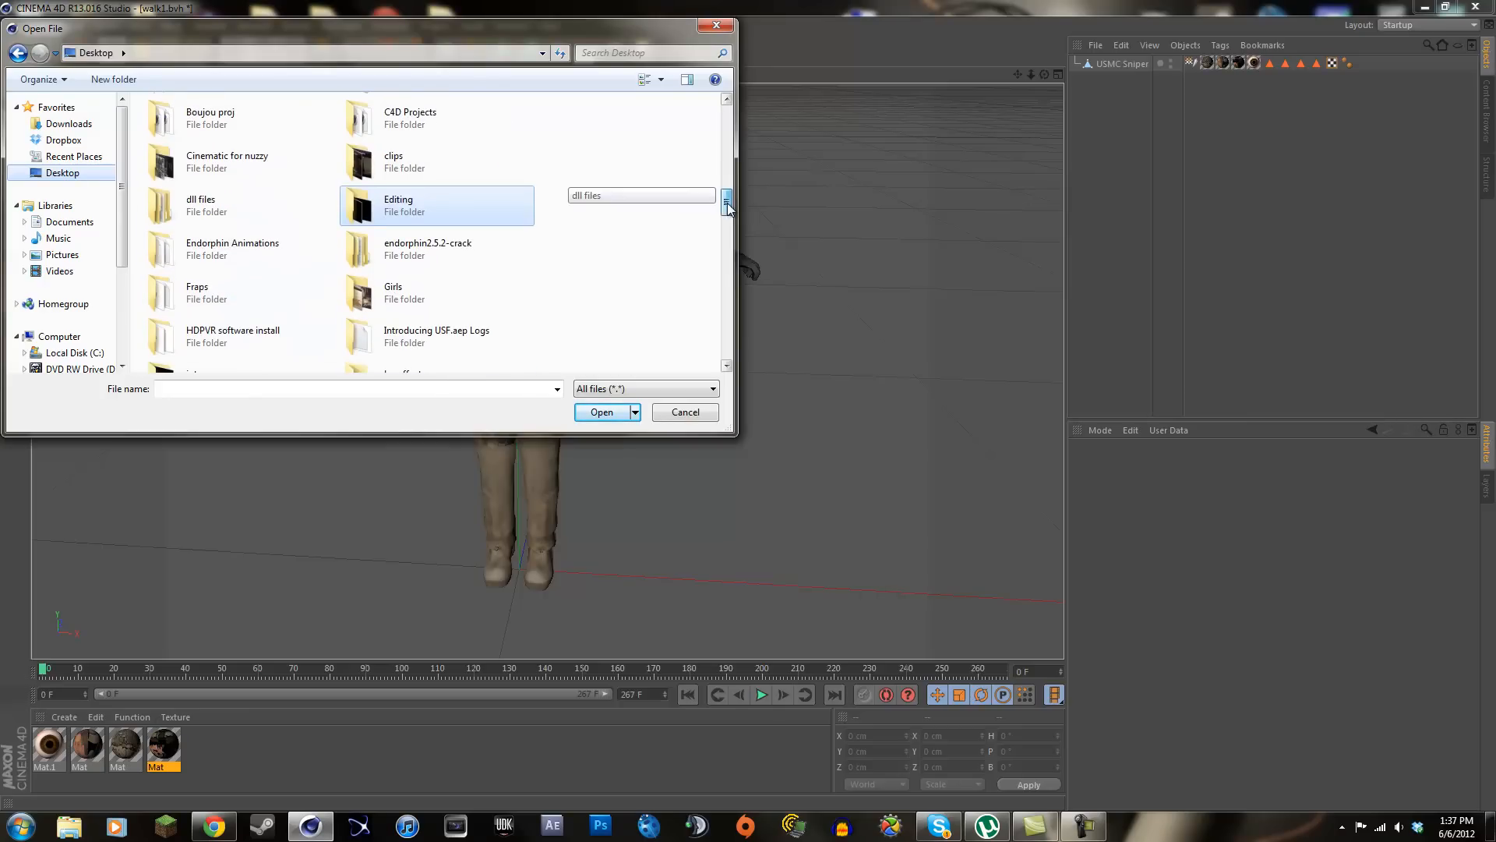
double_click(278, 248)
left_click(230, 288)
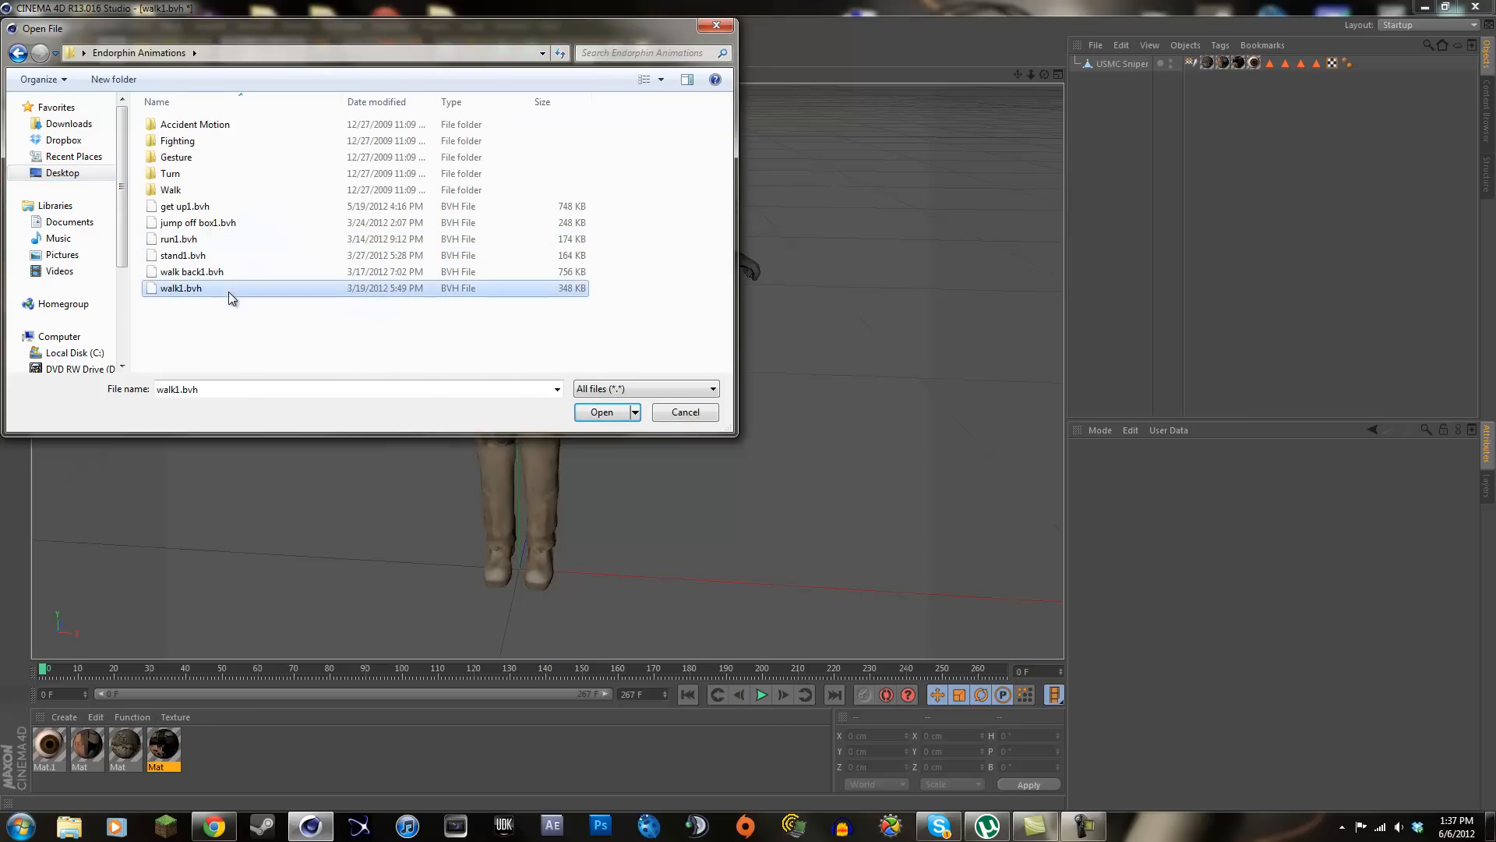
left_click(590, 412)
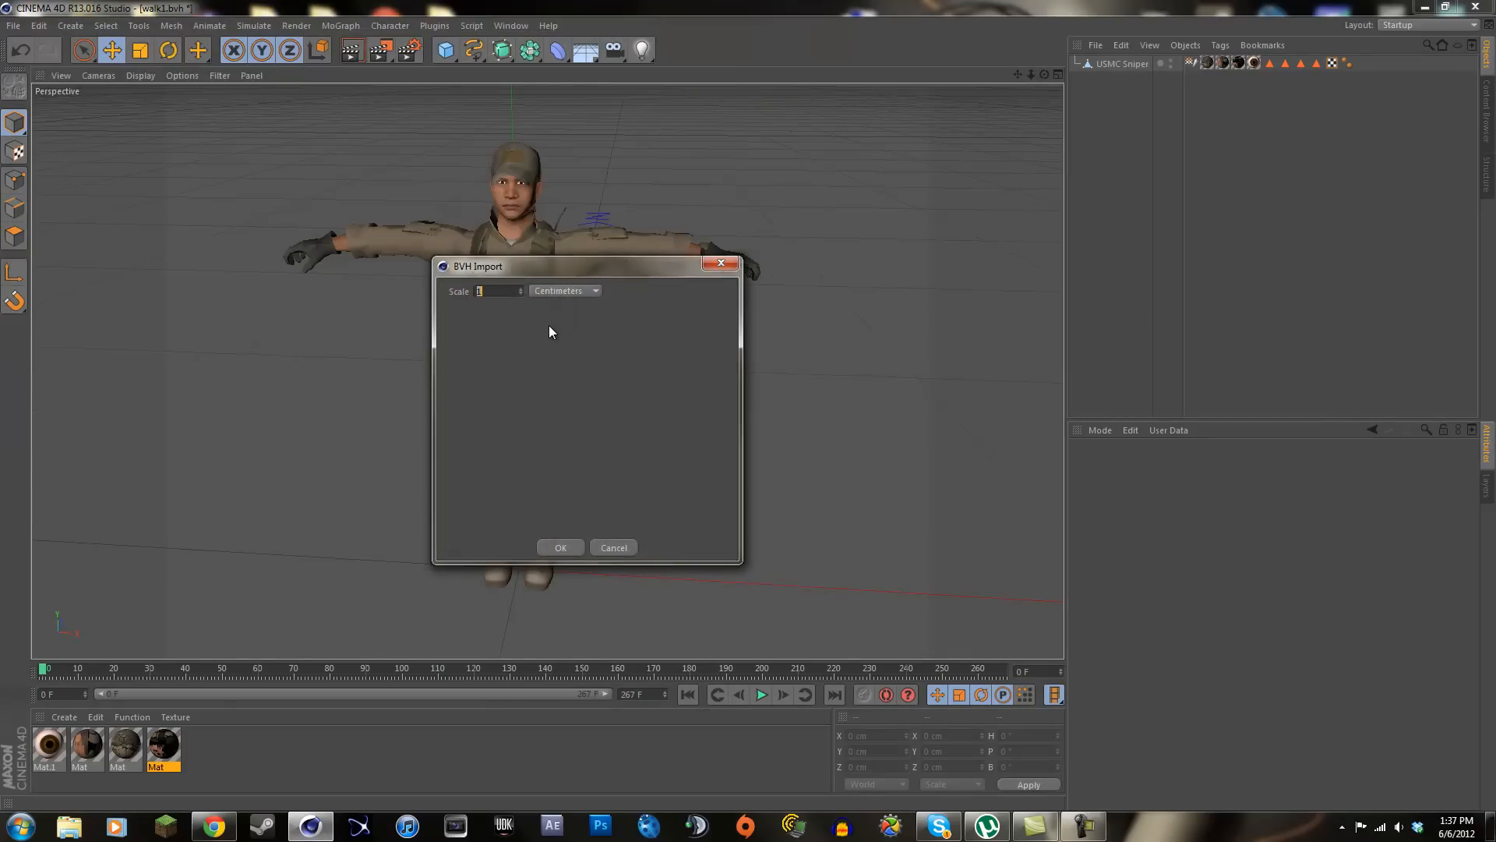
type(".95")
left_click(562, 551)
Reorder the imported Skeleton below USMC Sniper in the object hierarchy
left_click_drag(1044, 74, 747, 406)
mouse_move(748, 405)
left_mouse_down("alt")
mouse_move(764, 405)
mouse_move(746, 405)
left_mouse_up("alt")
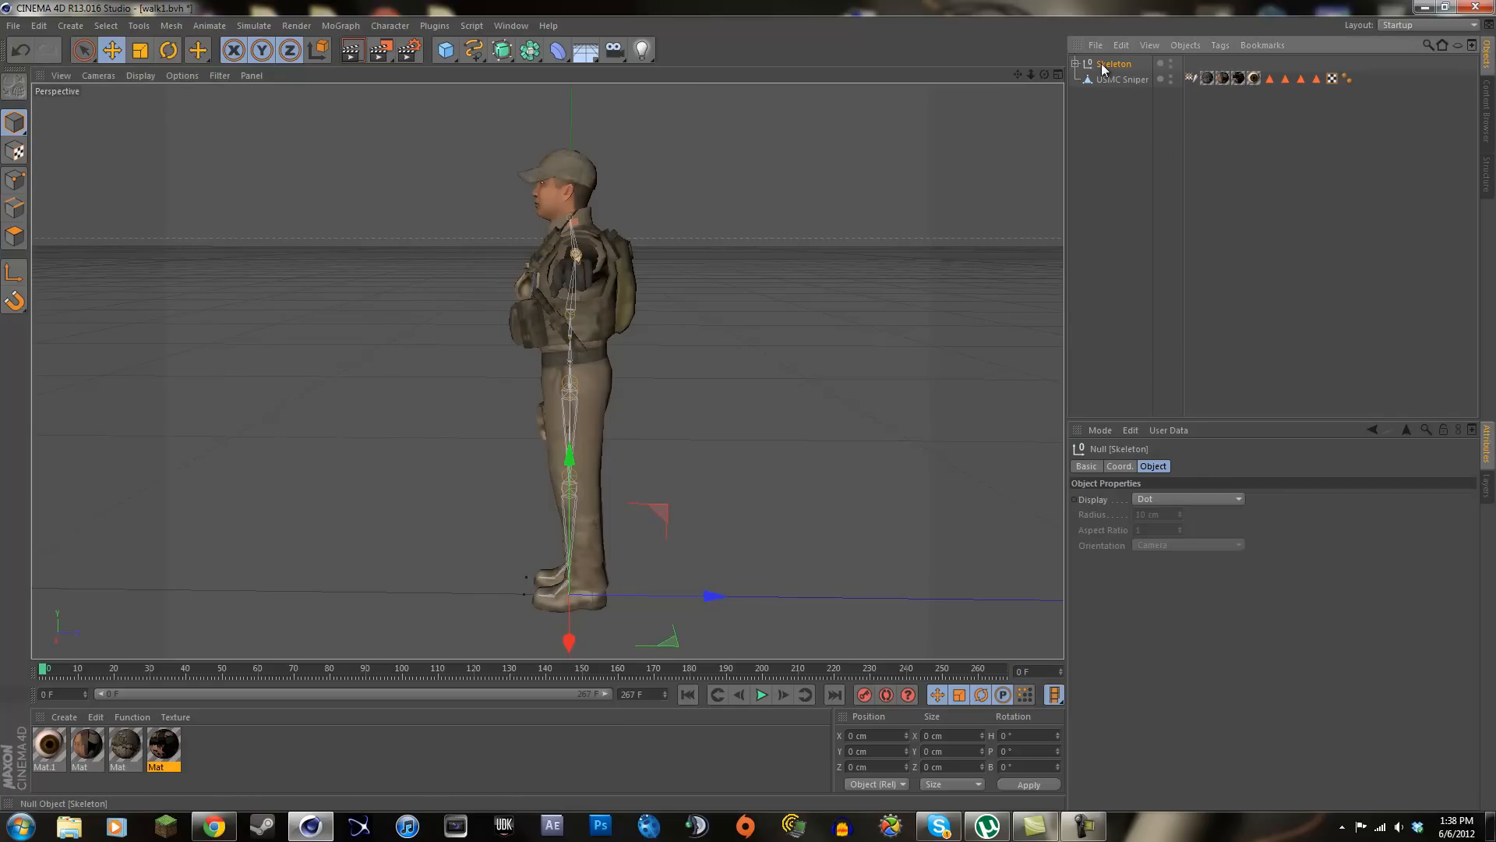
left_click_drag(1112, 95, 1112, 95)
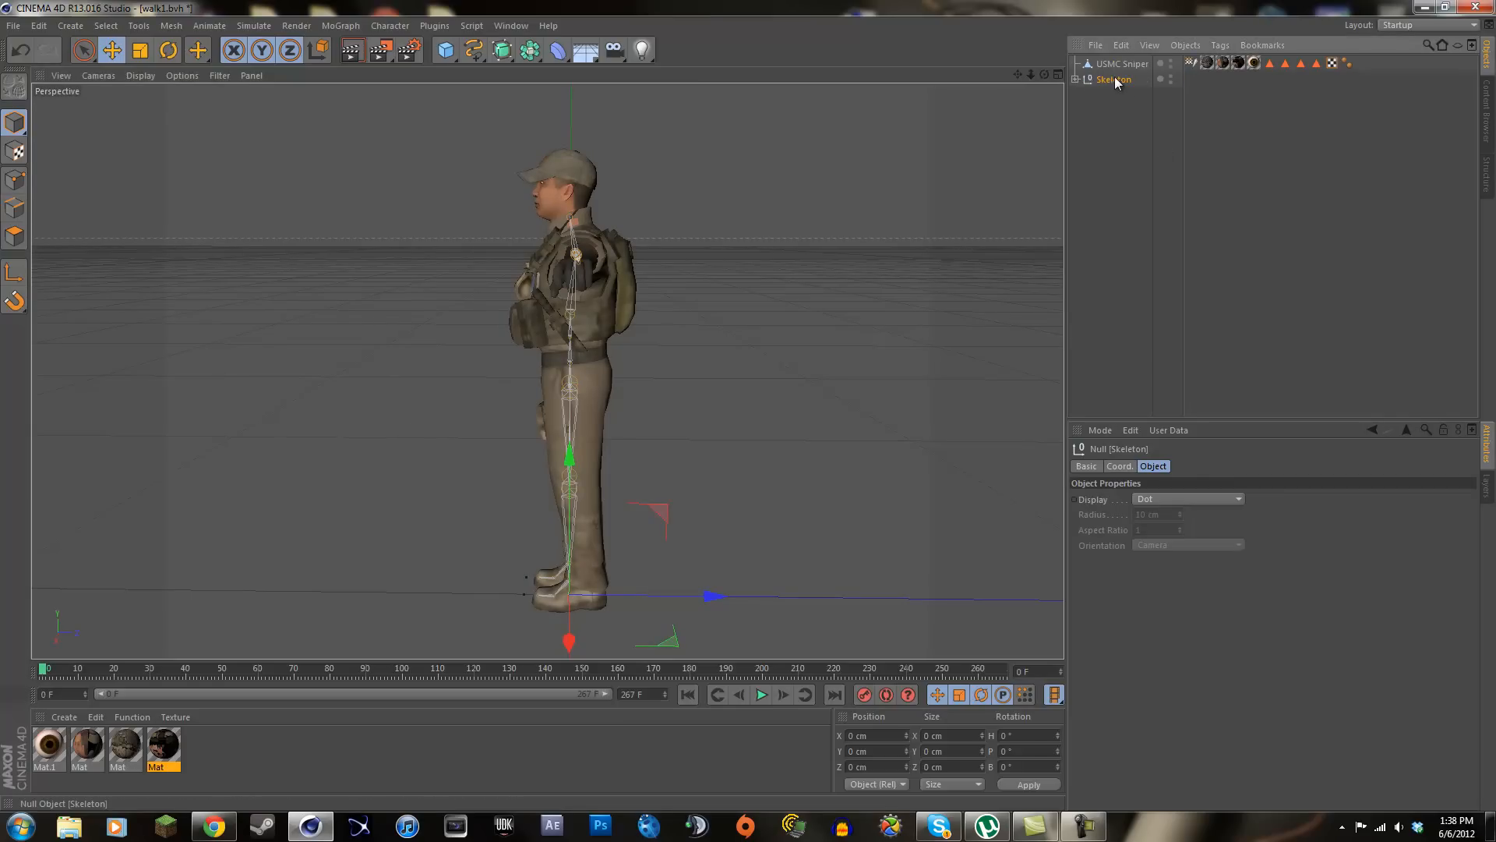
Tilt the Skeleton to a pitch of about 3.7° and shift it to about Y 0.2 cm, Z 3.15 cm inside the body
key("r")
left_click_drag(619, 525, 611, 524)
left_click(117, 51)
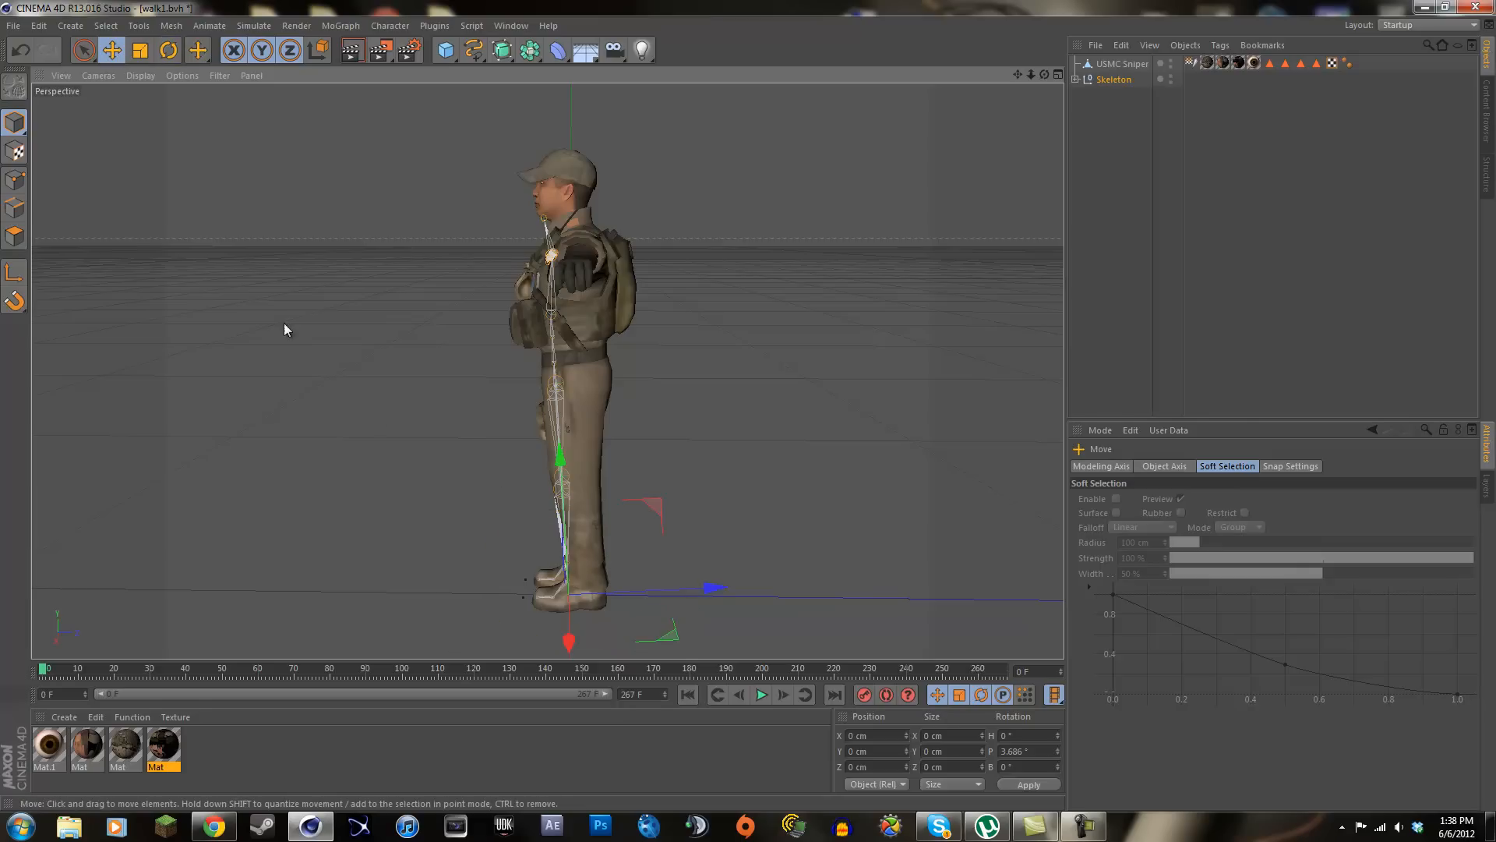
left_click_drag(714, 591, 734, 596)
Reduce the Skeleton's tilt to a pitch of about 3.0° to align it with the sniper's body
left_click_drag(1044, 74, 748, 405)
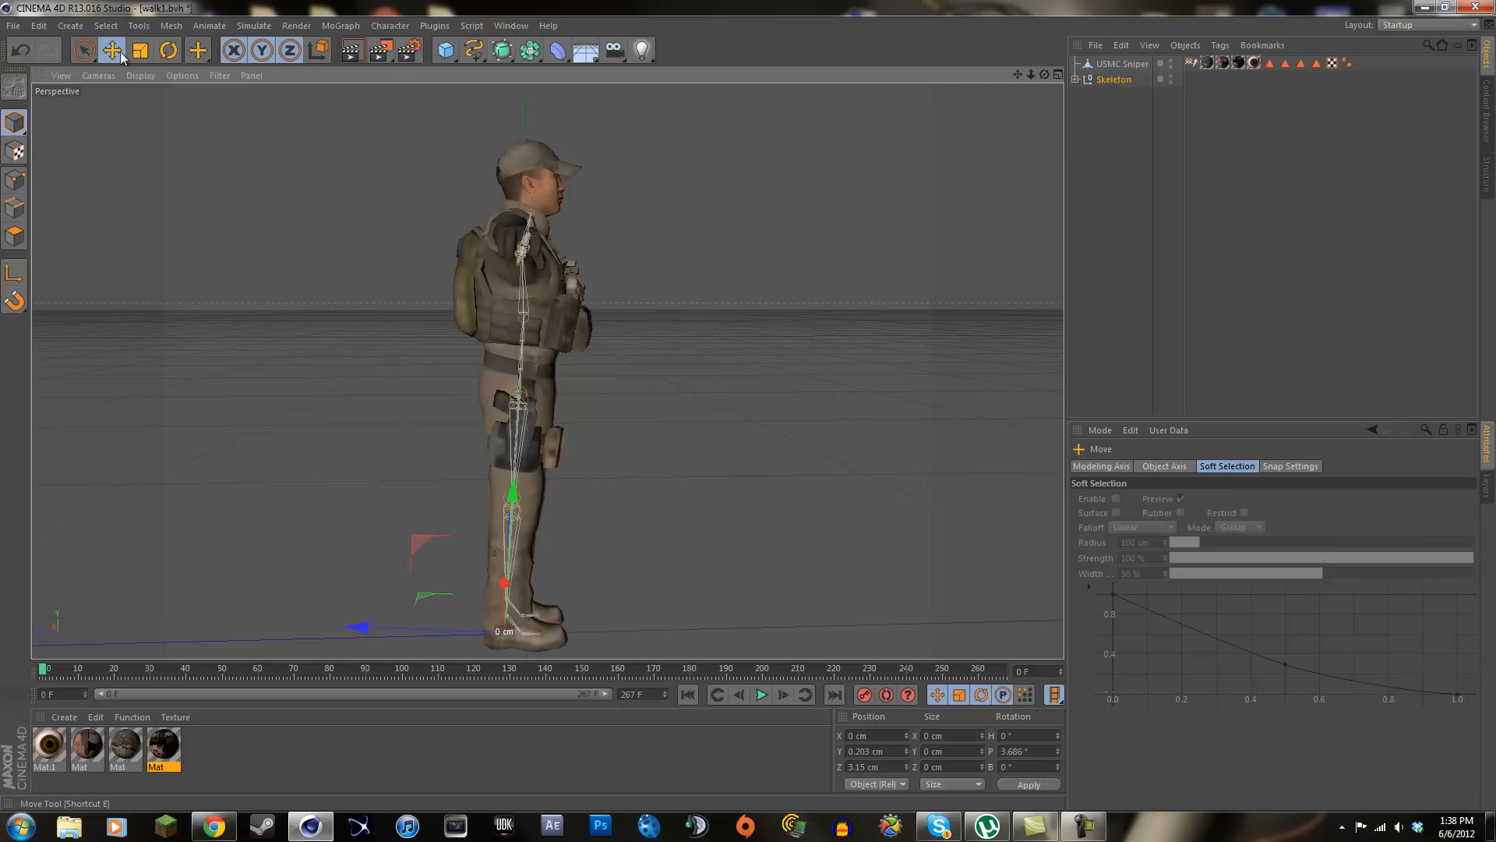
left_click(167, 49)
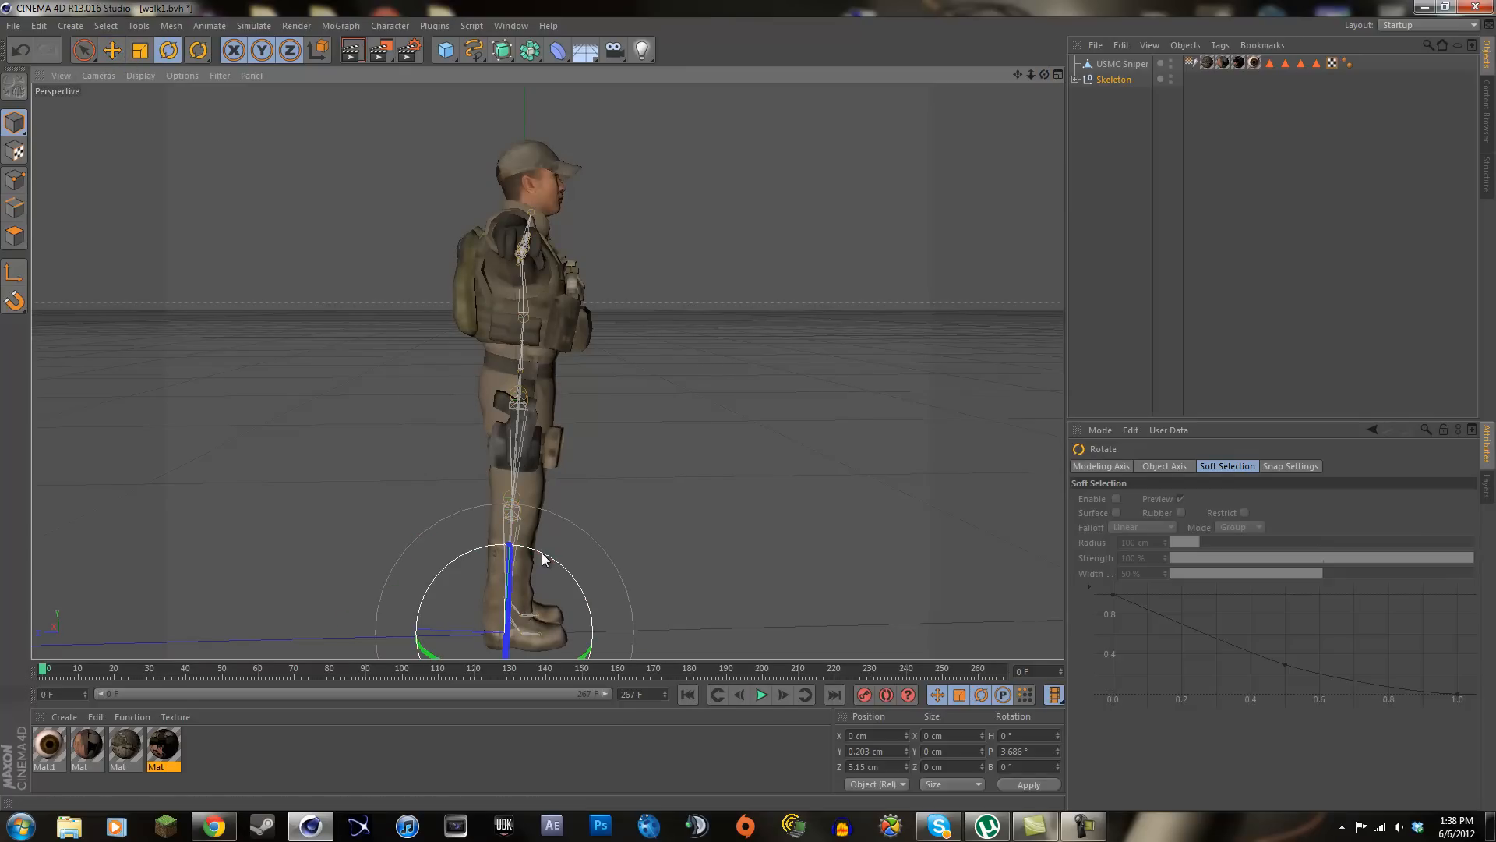
left_click_drag(544, 559, 541, 557)
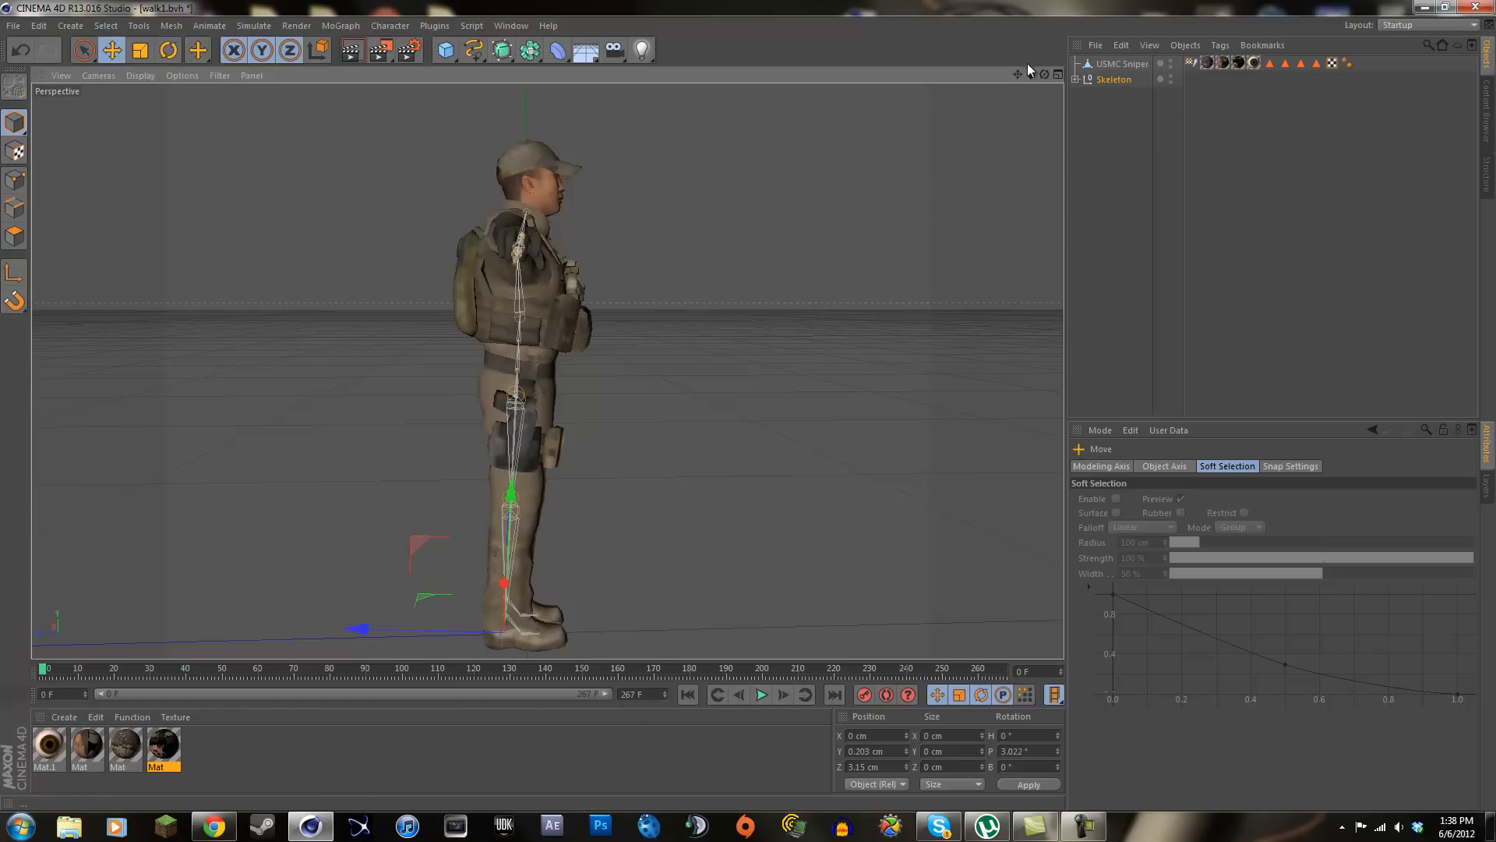
left_click_drag(1045, 75, 749, 405)
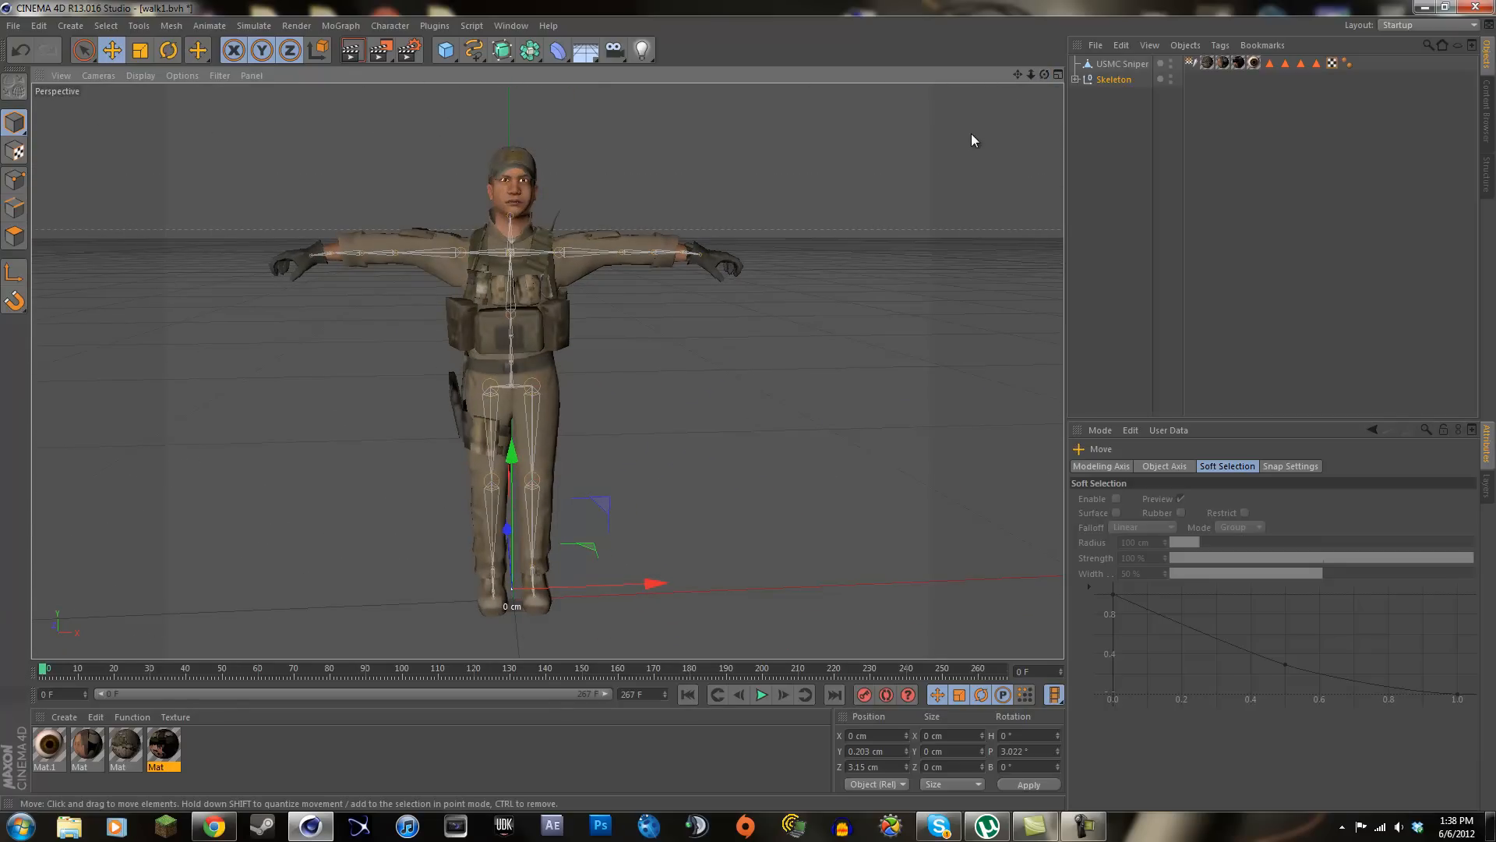
Expand the Skeleton hierarchy through the root and spine joints down to the children of LeftClavicleJoint
left_click_drag(1044, 74, 746, 407)
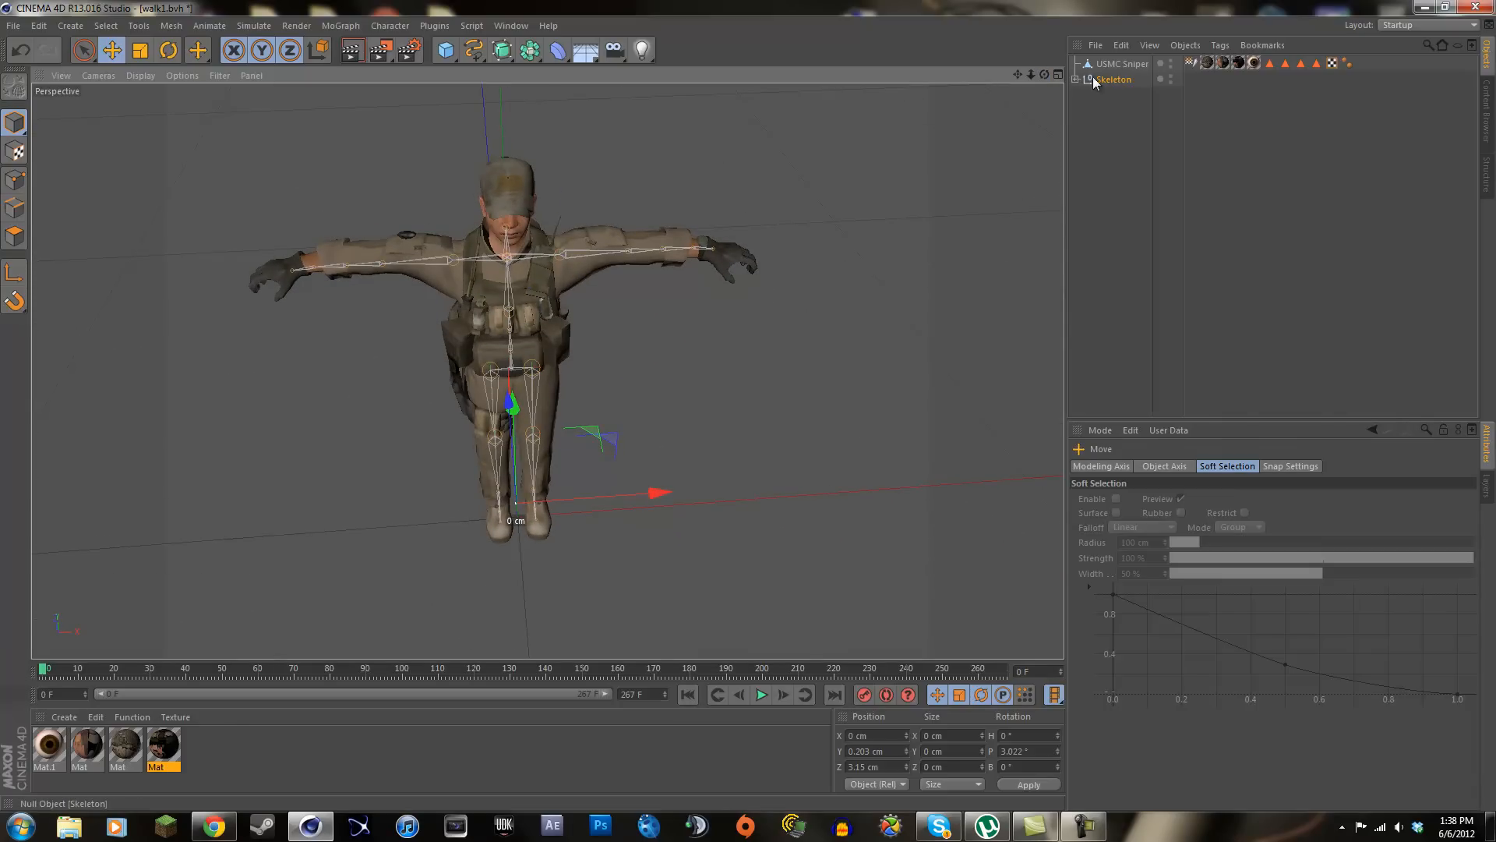
left_click(1075, 80)
left_click(1083, 96)
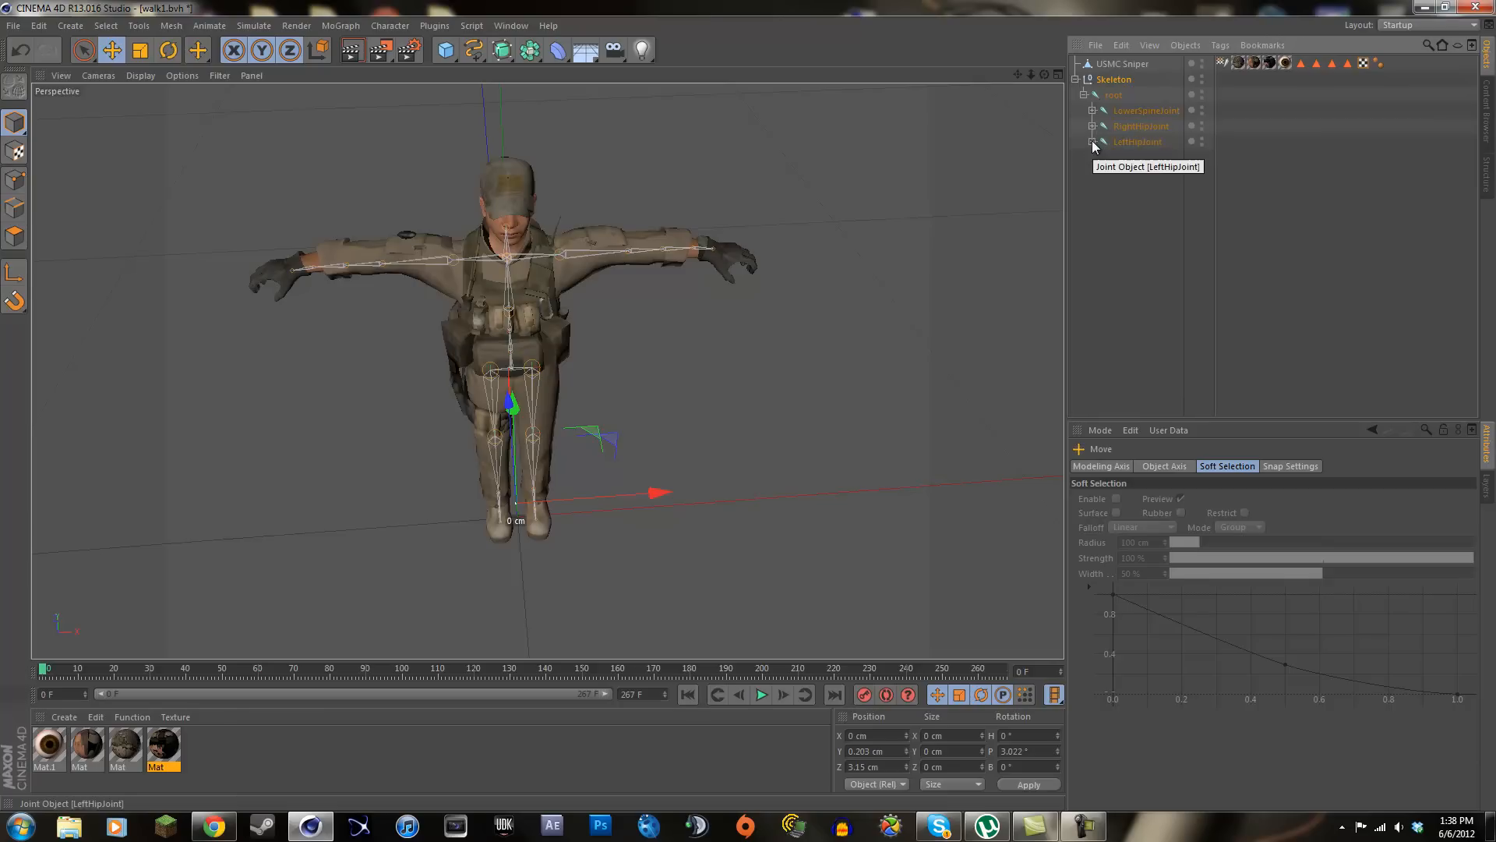
left_click(1092, 110)
left_click(1100, 127)
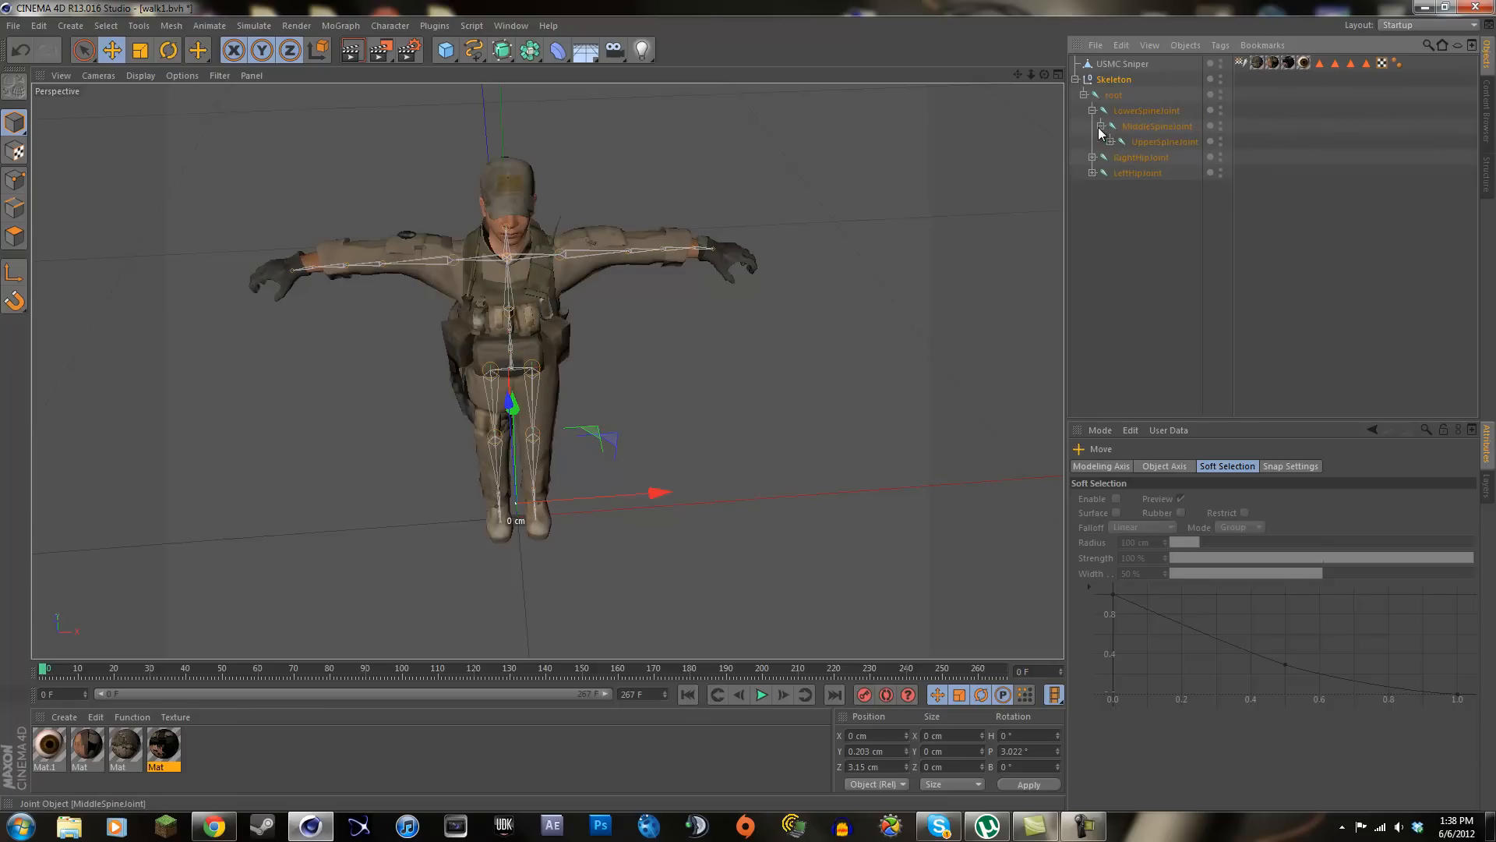
left_click(1110, 143)
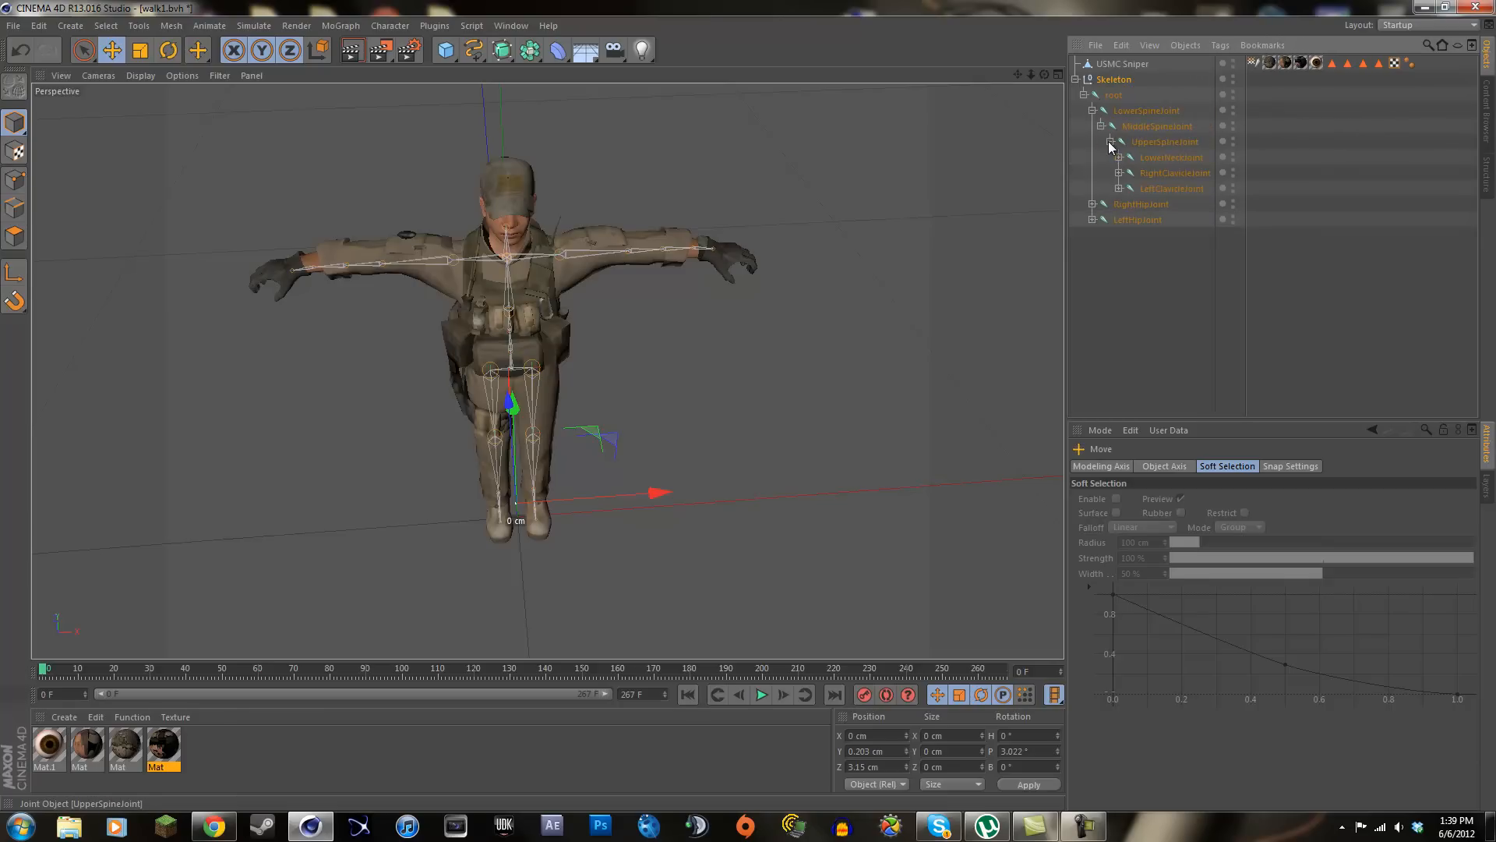
left_click(1119, 190)
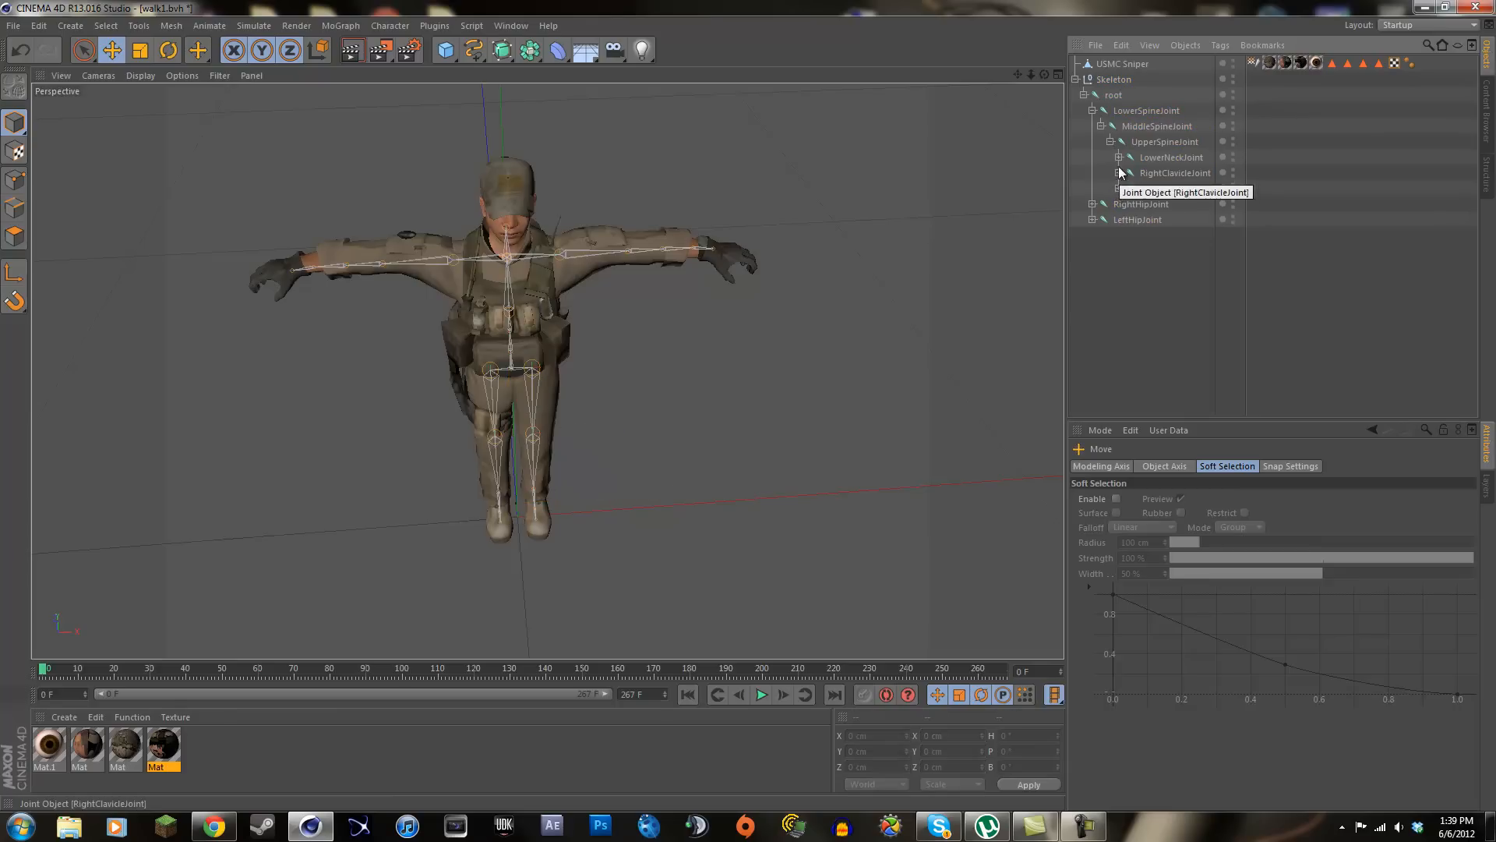
left_click(1120, 189)
Select LeftShoulderJoint with the Rotate tool, examine the left arm's alignment, and collapse the Skeleton hierarchy with nothing selected
left_click(1172, 204)
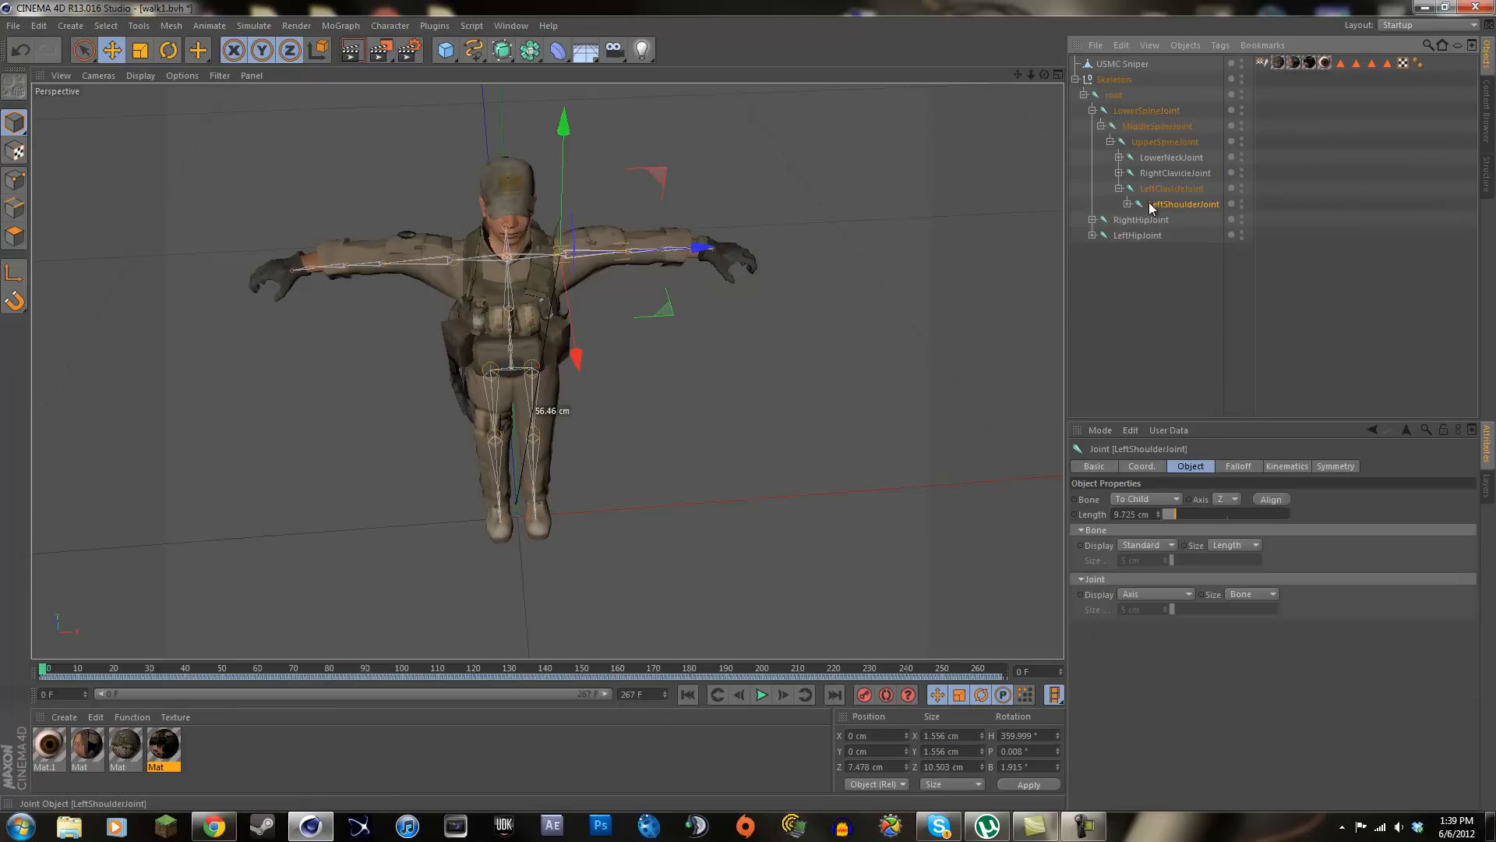
key("r")
left_click_drag(1043, 75, 747, 405)
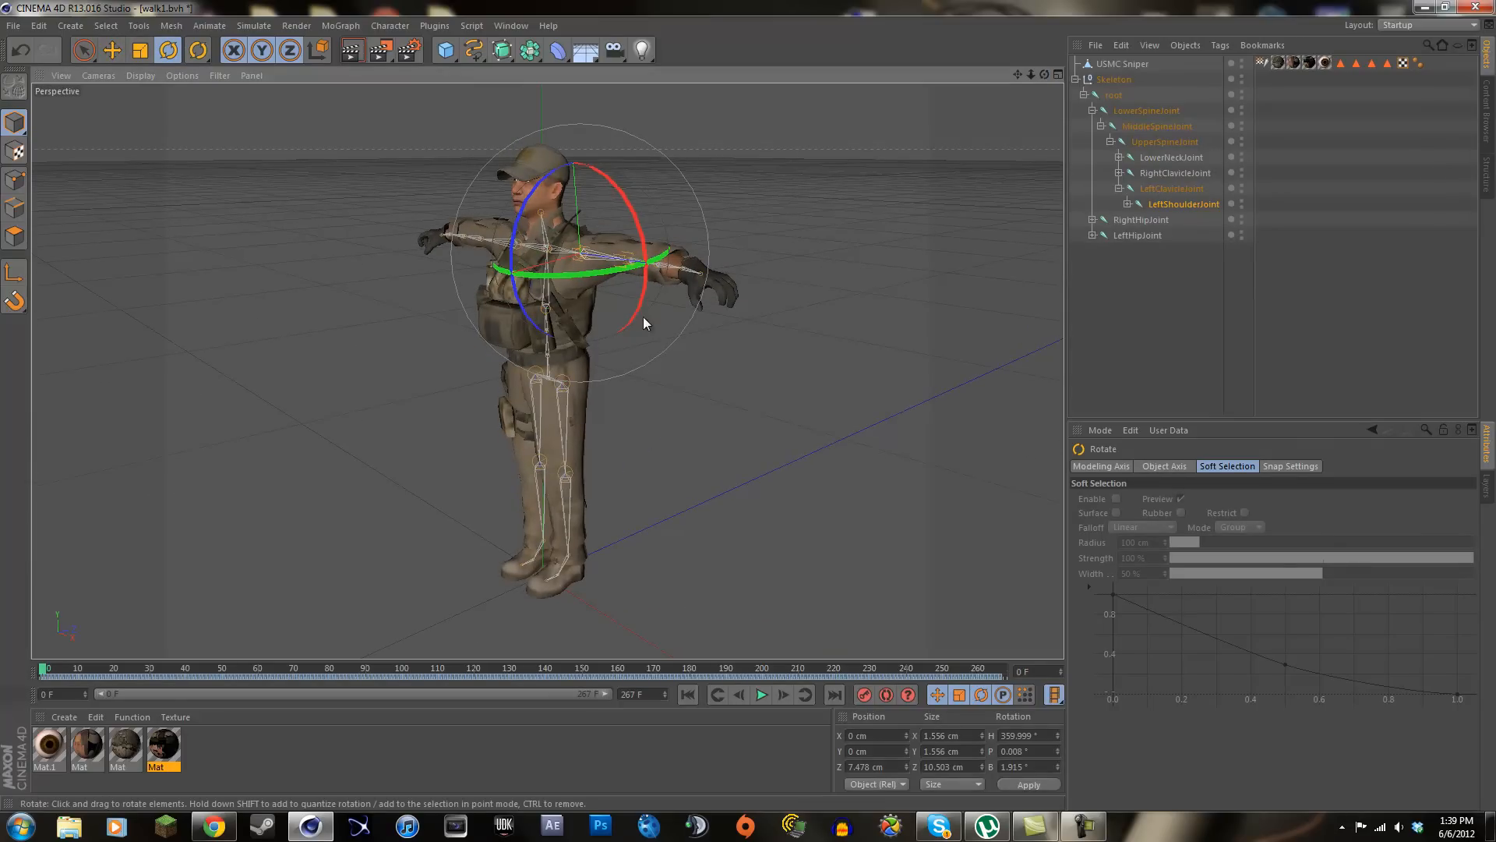
left_click(1128, 204)
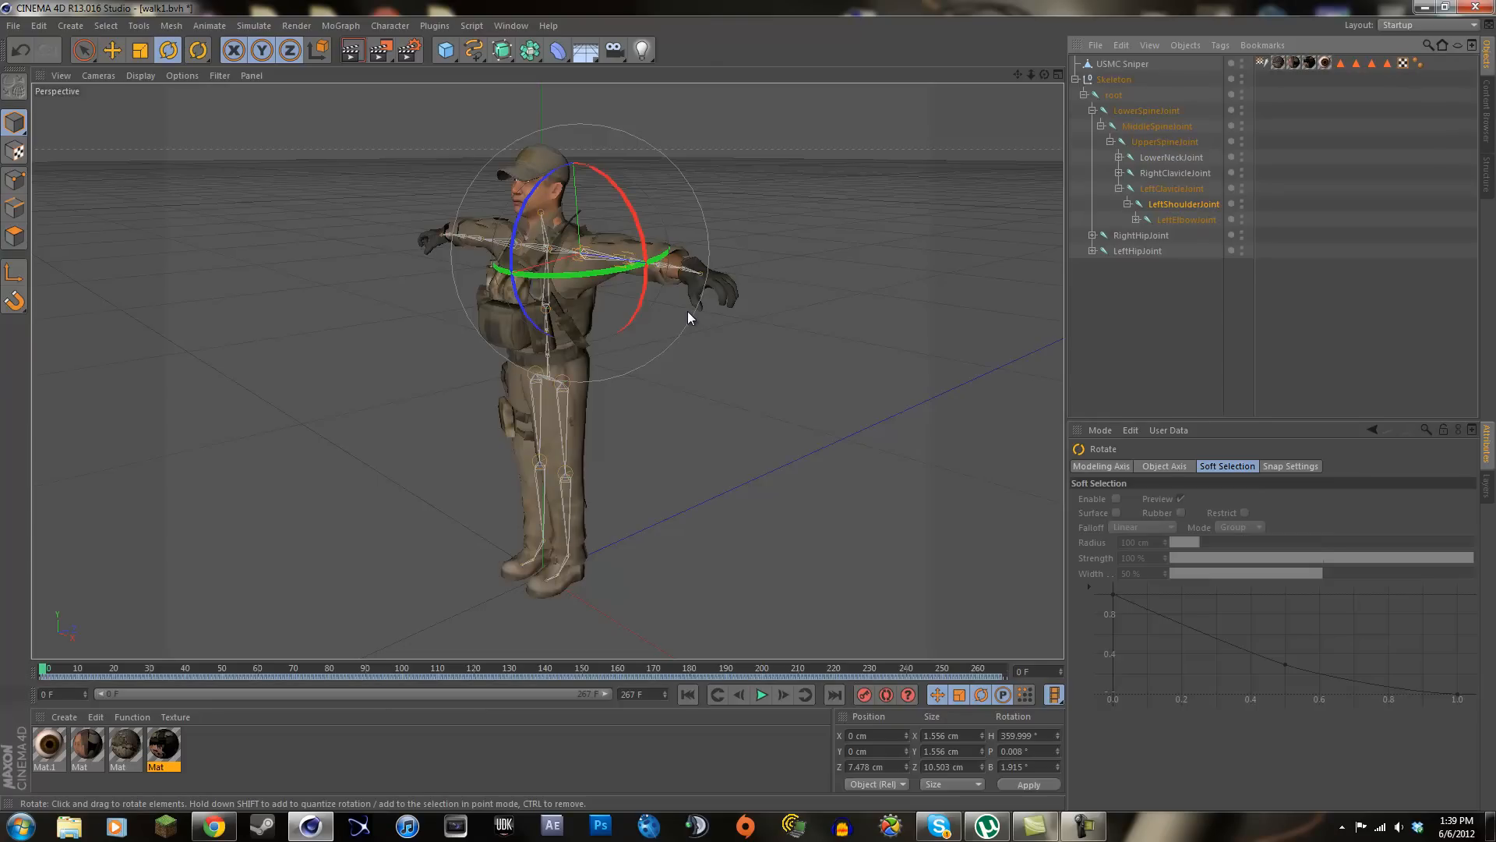
left_click_drag(1044, 76, 751, 404)
left_click(1084, 94)
left_click(1077, 78)
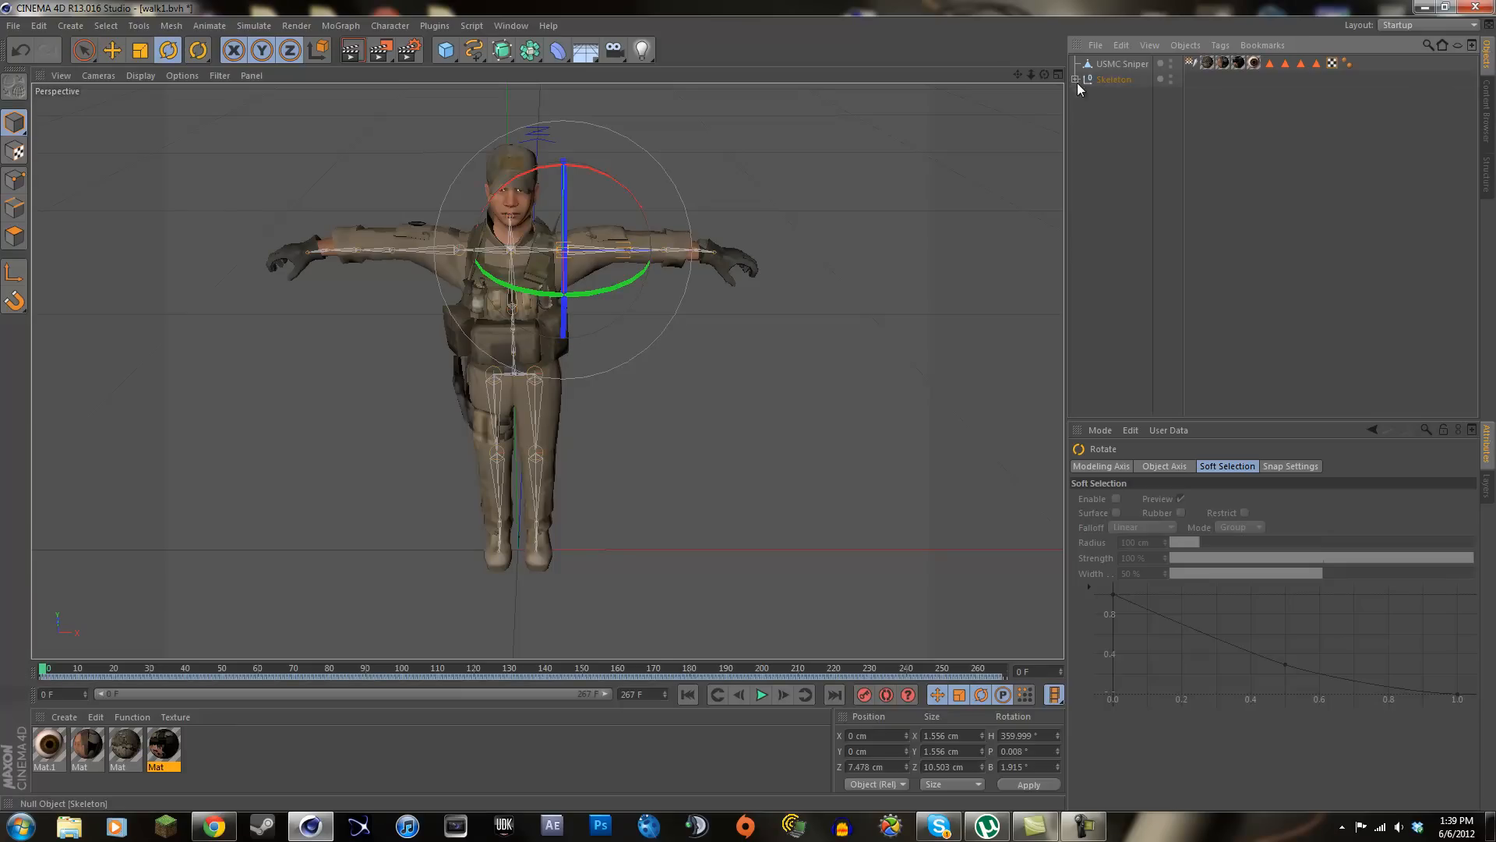
left_click(1105, 151)
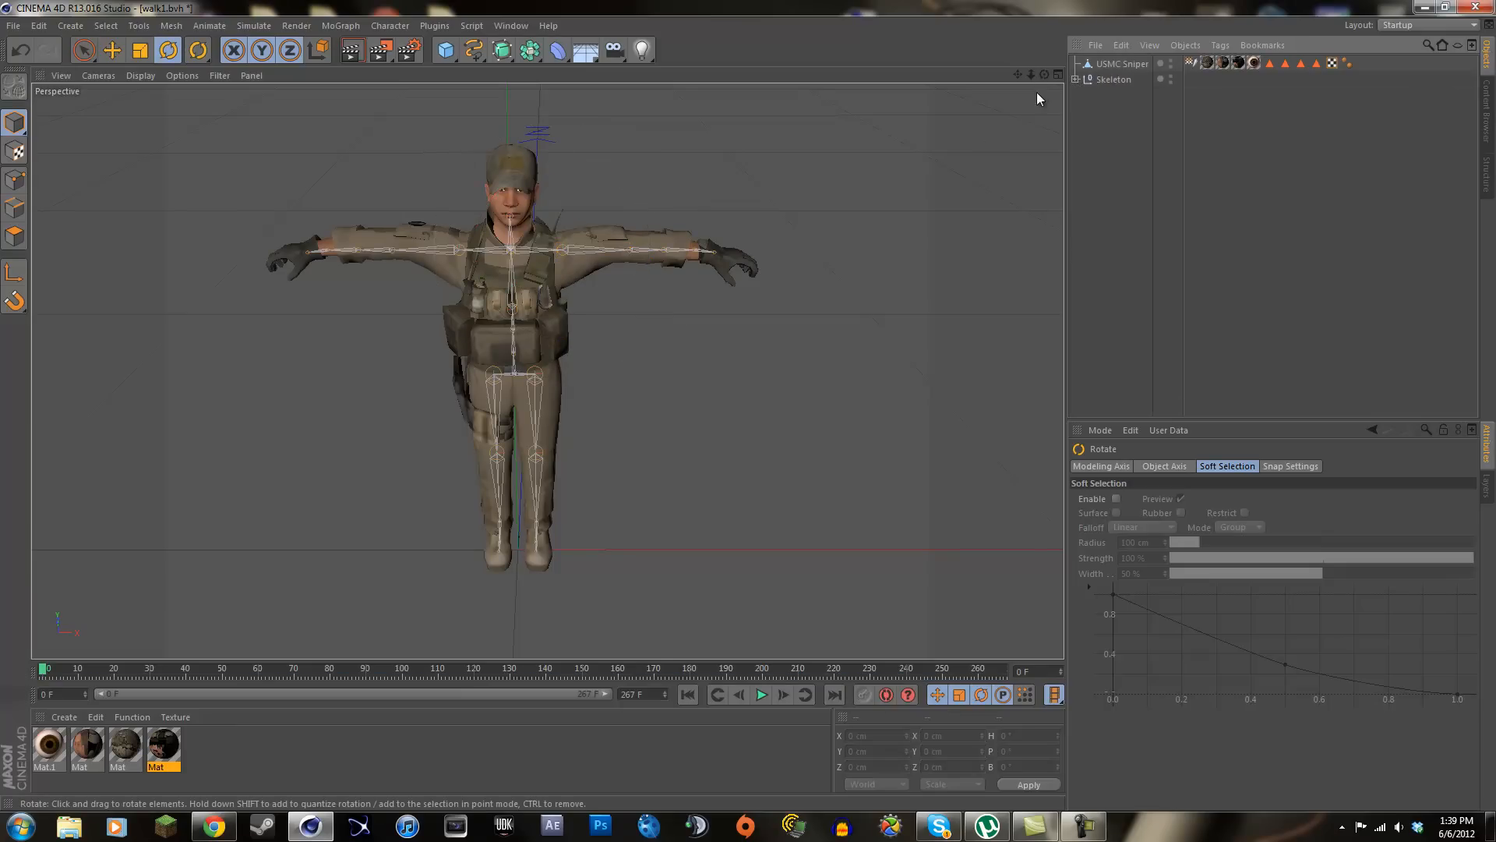
Add a Skin object and make it a child of the USMC Sniper mesh
left_click_drag(1044, 74, 747, 407)
left_click(341, 25)
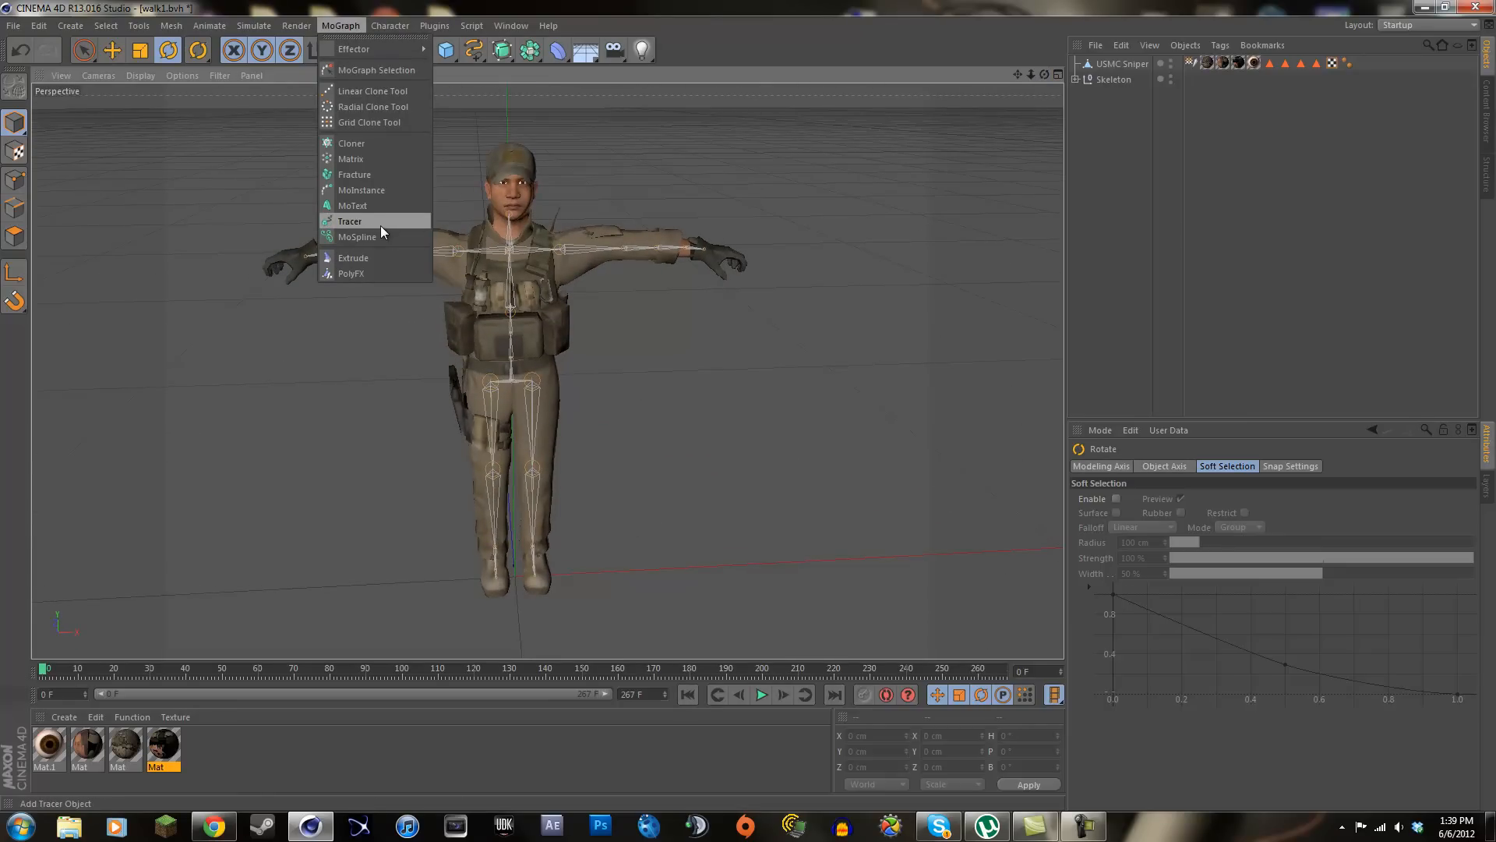
mouse_move(400, 25)
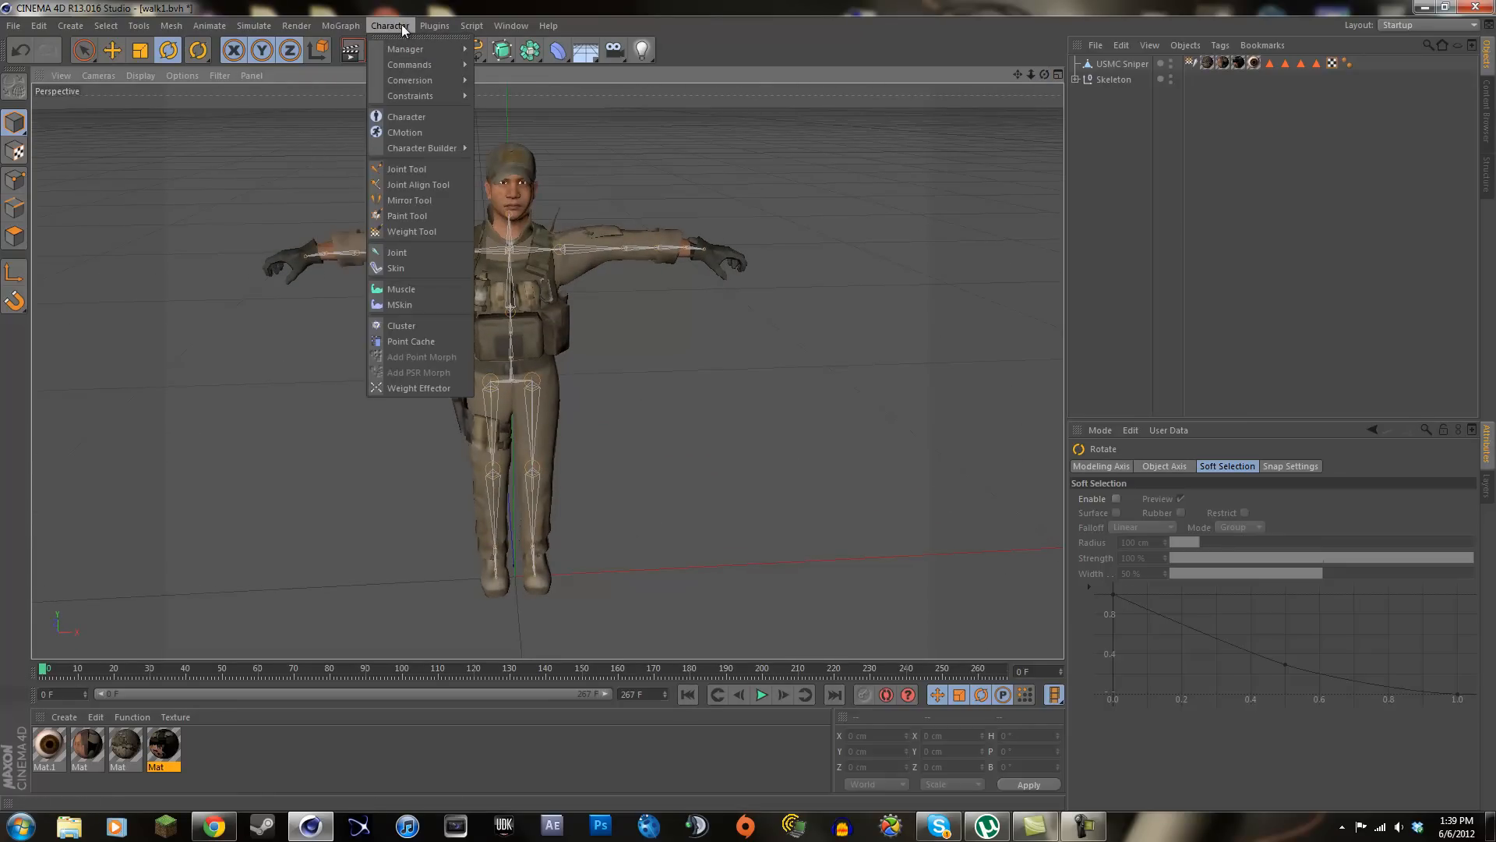
left_click(405, 268)
left_click_drag(1094, 69, 1105, 80)
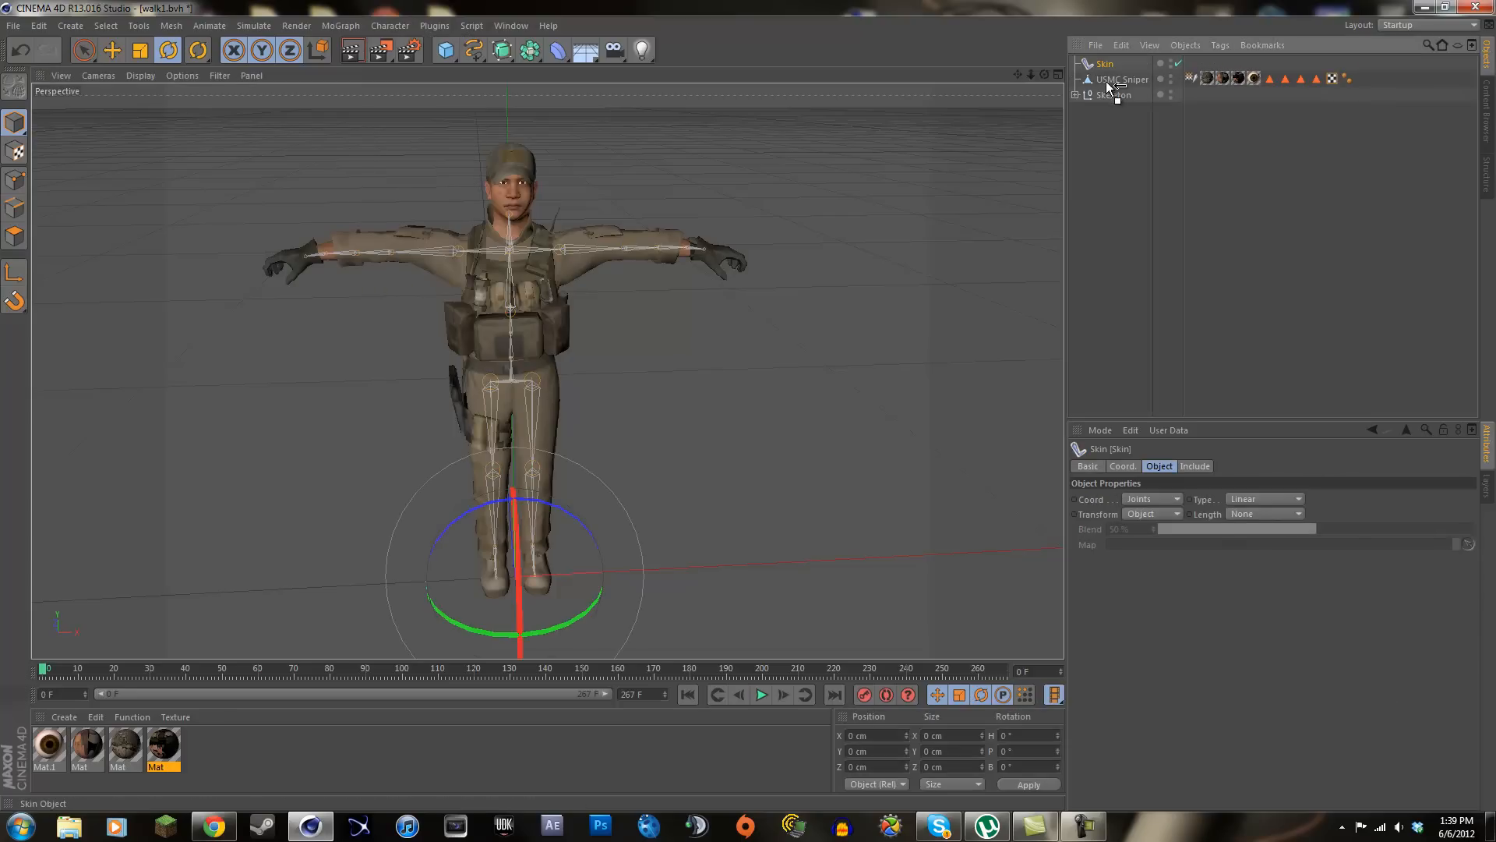
left_click_drag(1119, 86, 1116, 93)
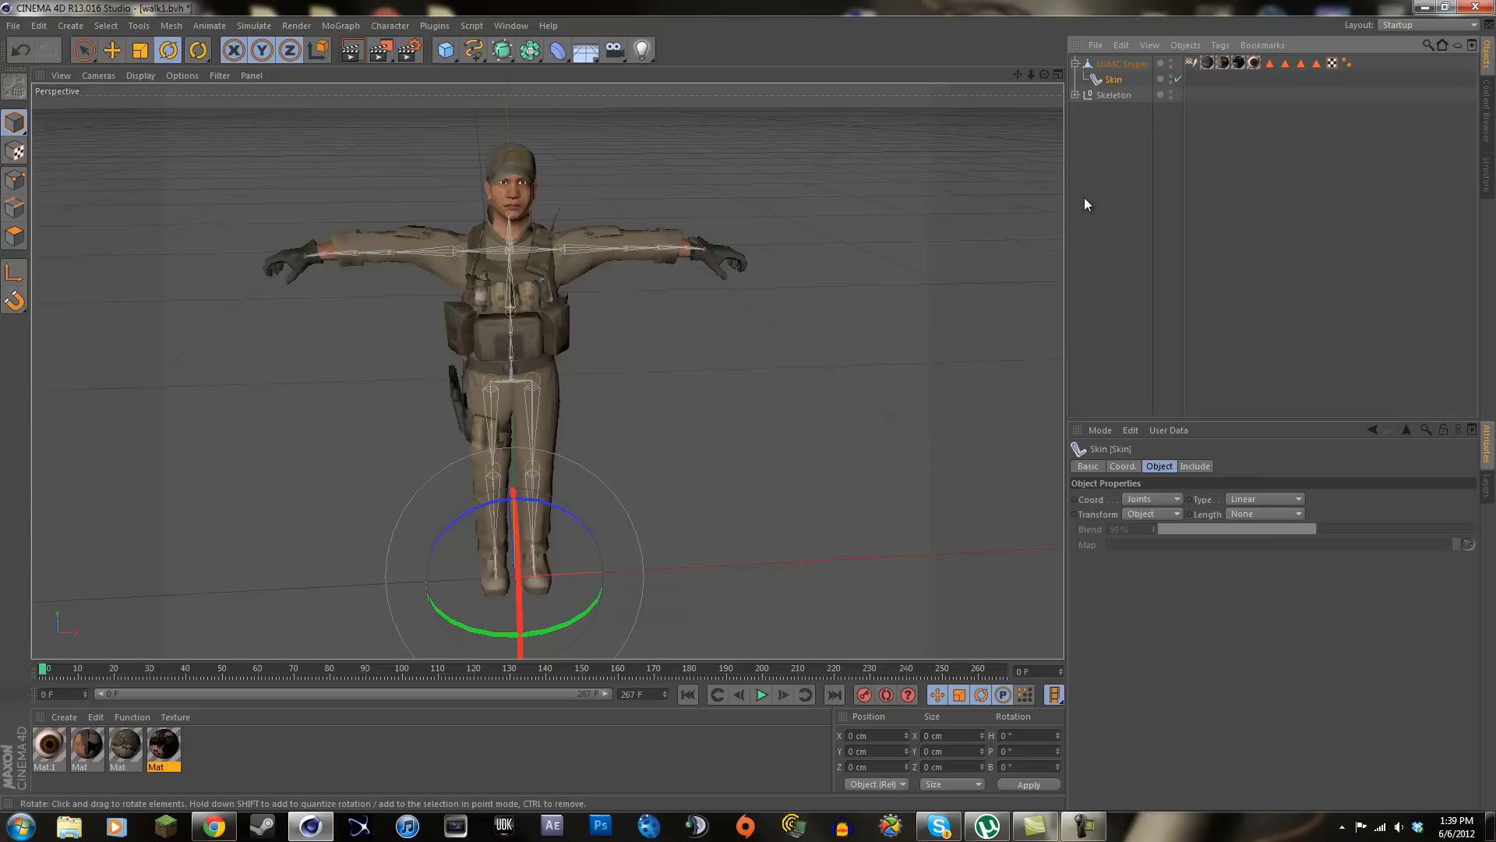
Bind the USMC Sniper mesh to the Skeleton with all its child joints and the Skin object selected, and clear the selection
right_click(1110, 94)
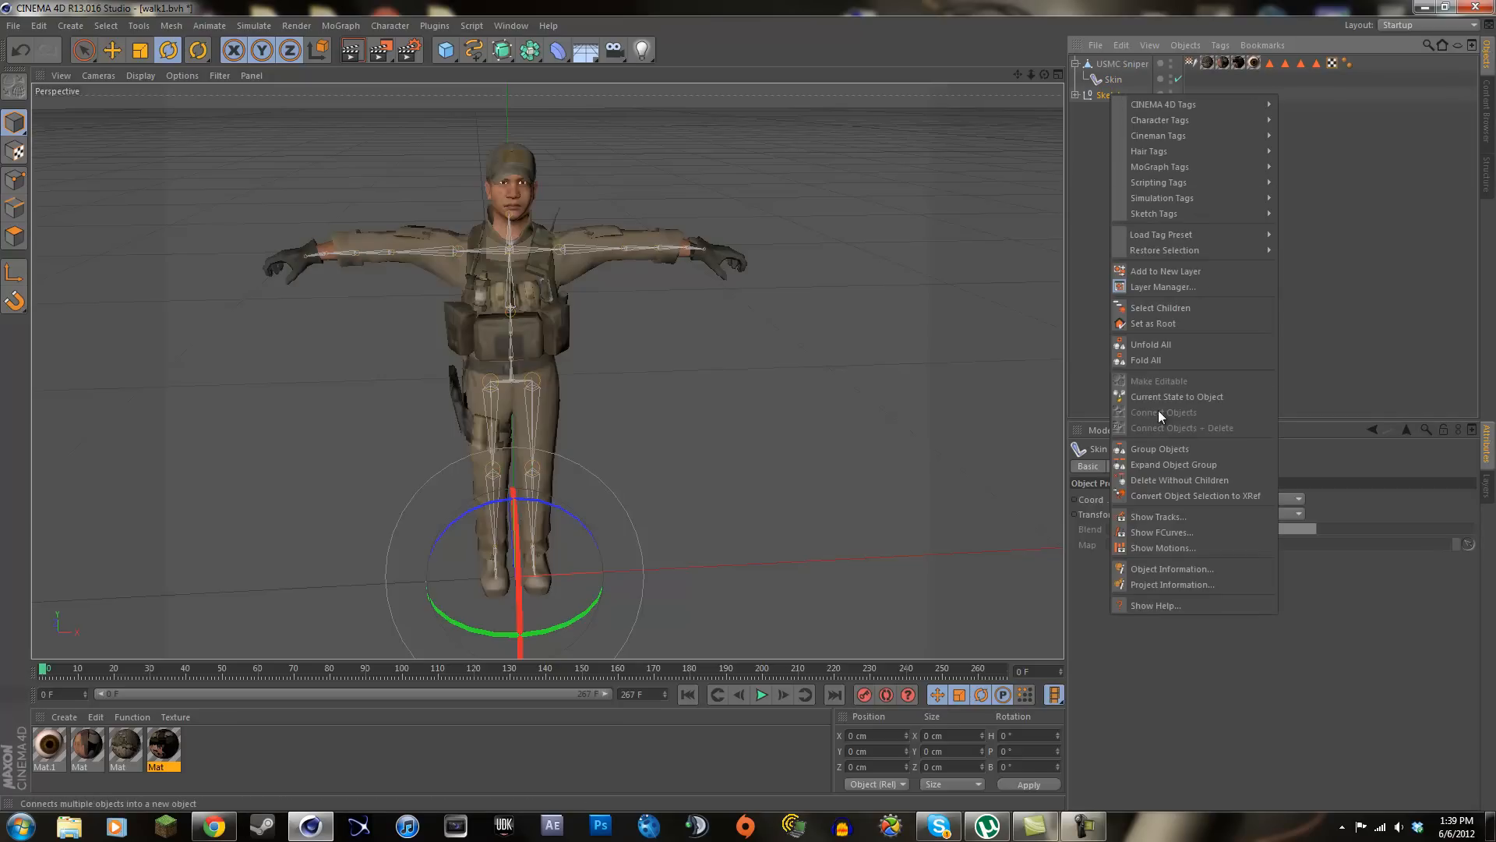
left_click(1217, 308)
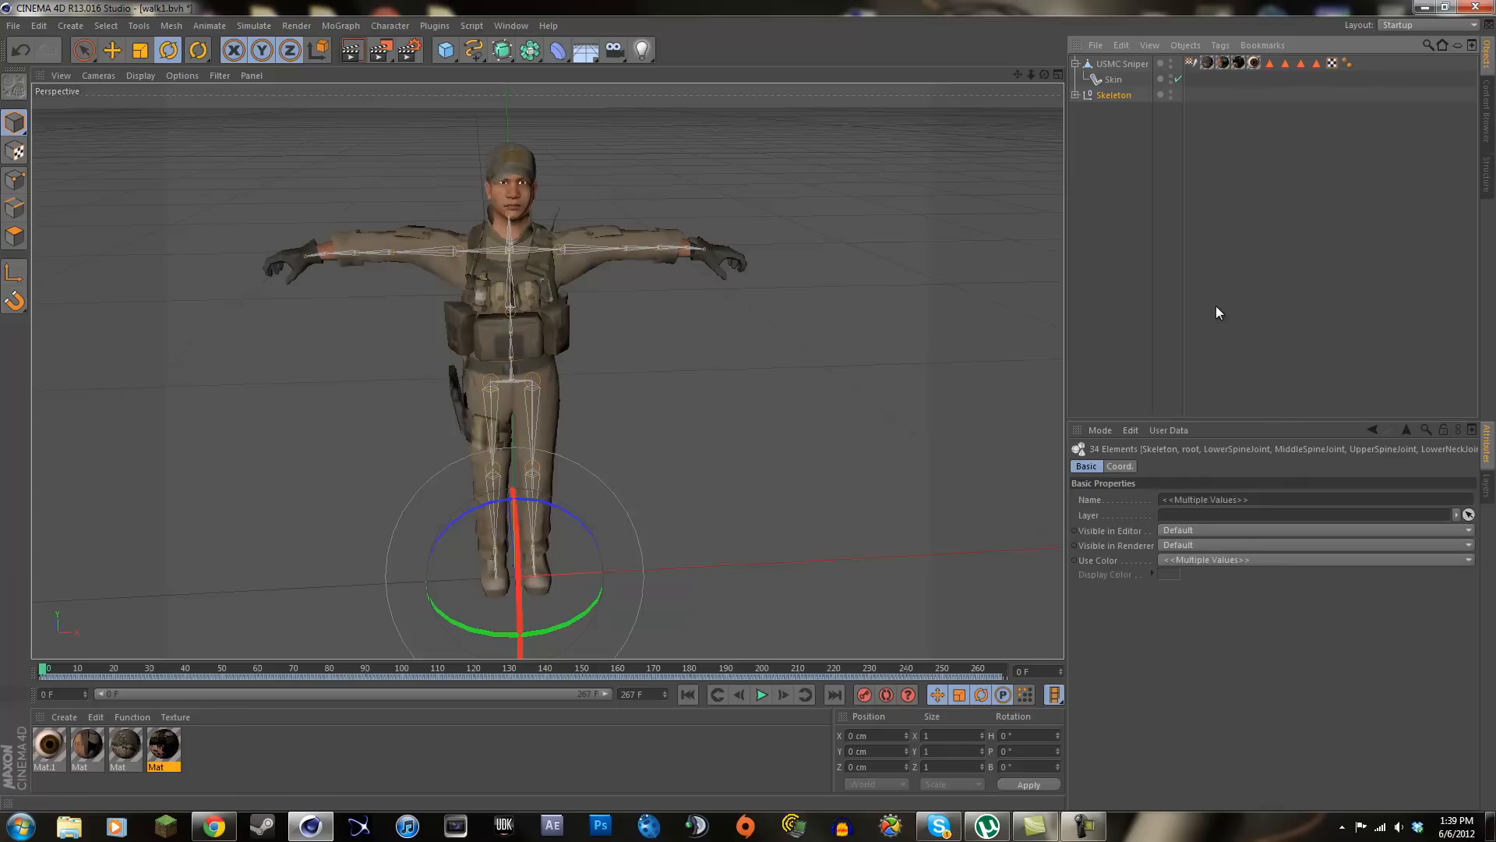
left_click(1113, 79, "ctrl")
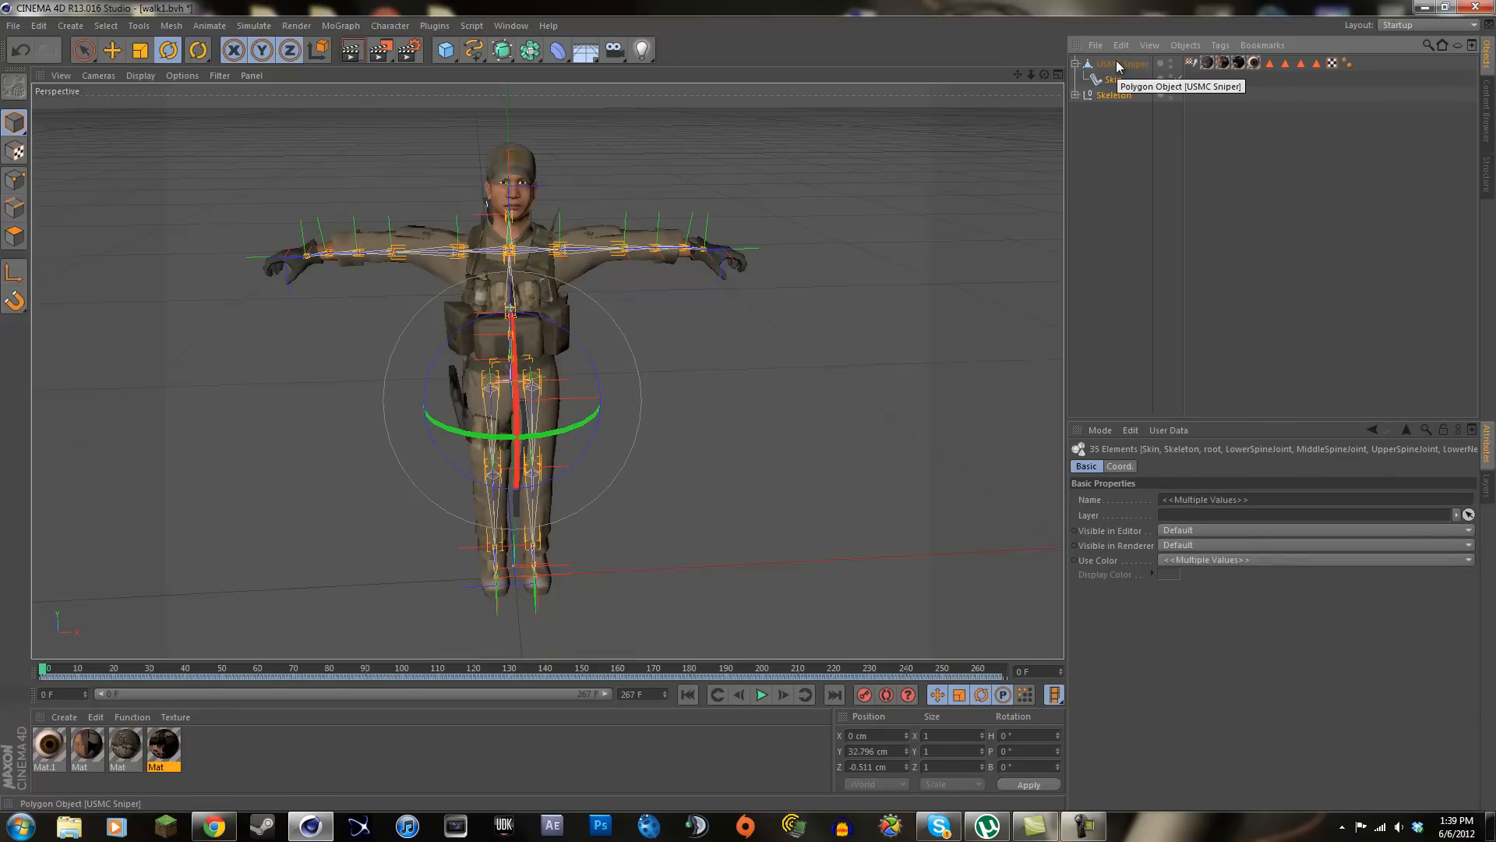
left_click(1119, 64, "ctrl")
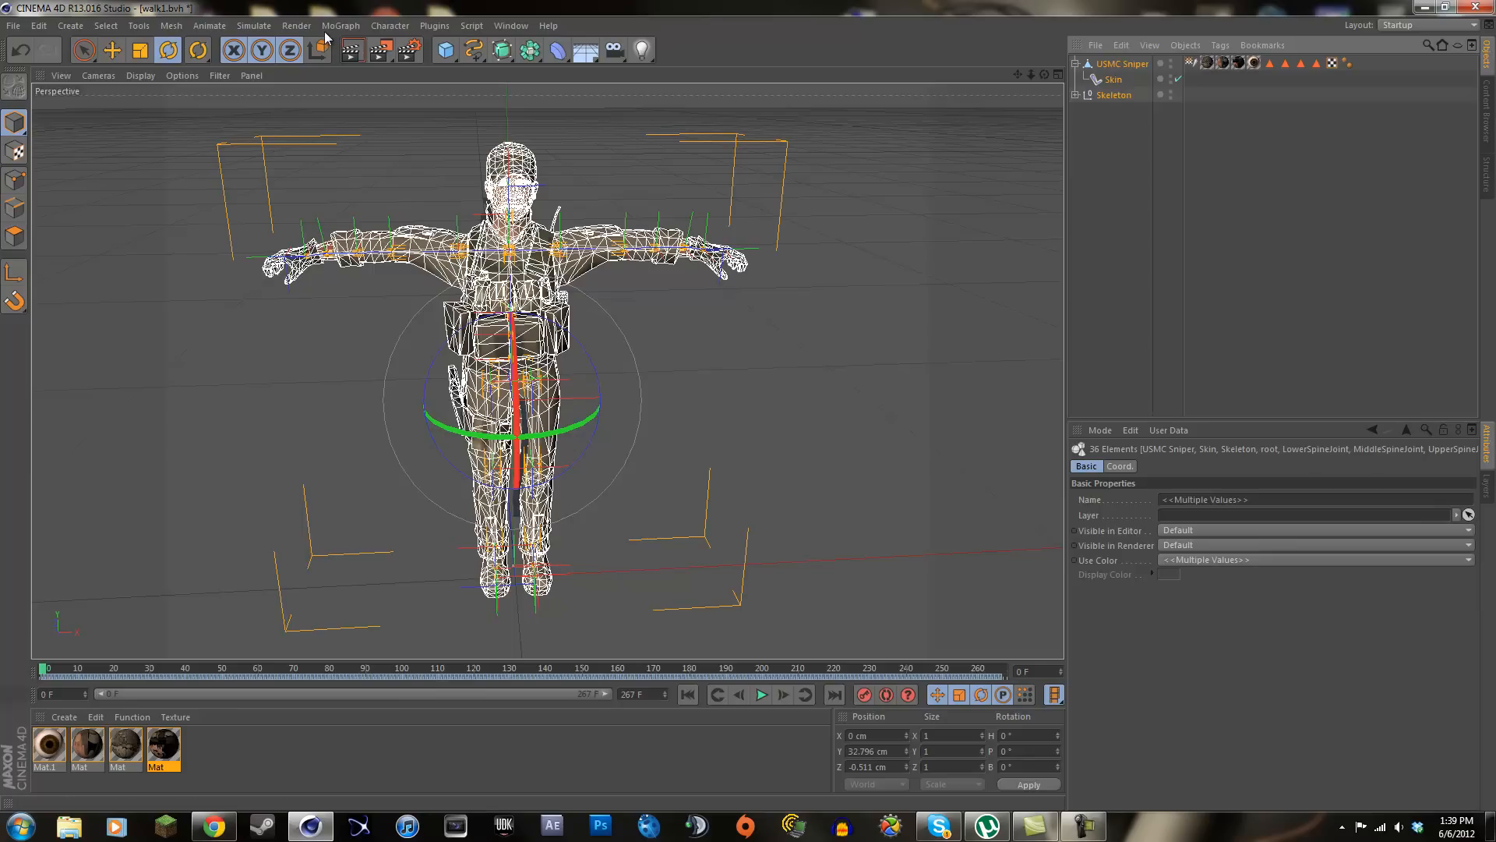
left_click(407, 28)
mouse_move(417, 69)
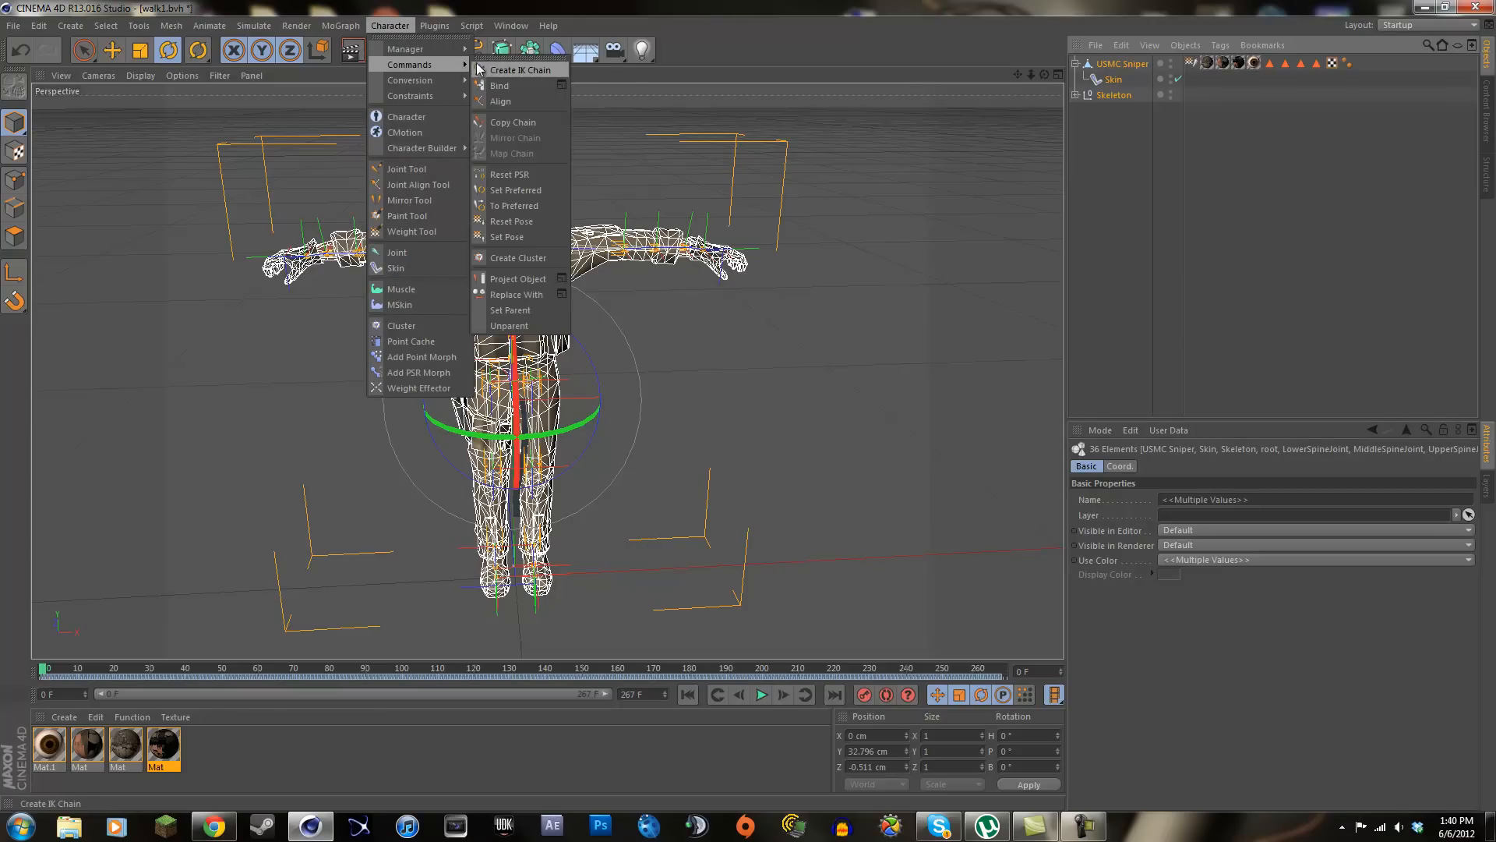
left_click(502, 86)
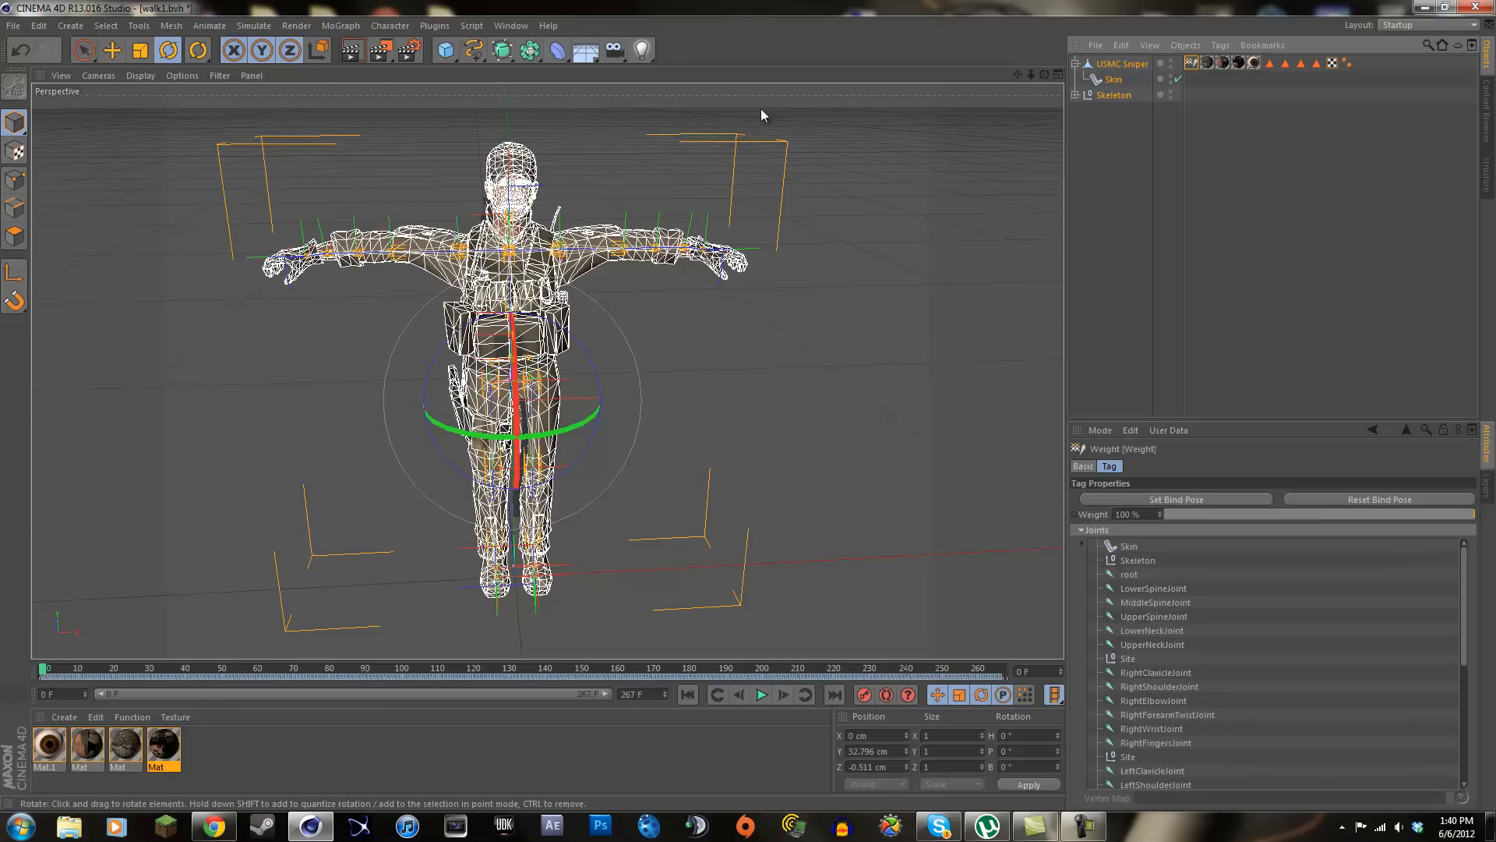
left_click(1147, 190)
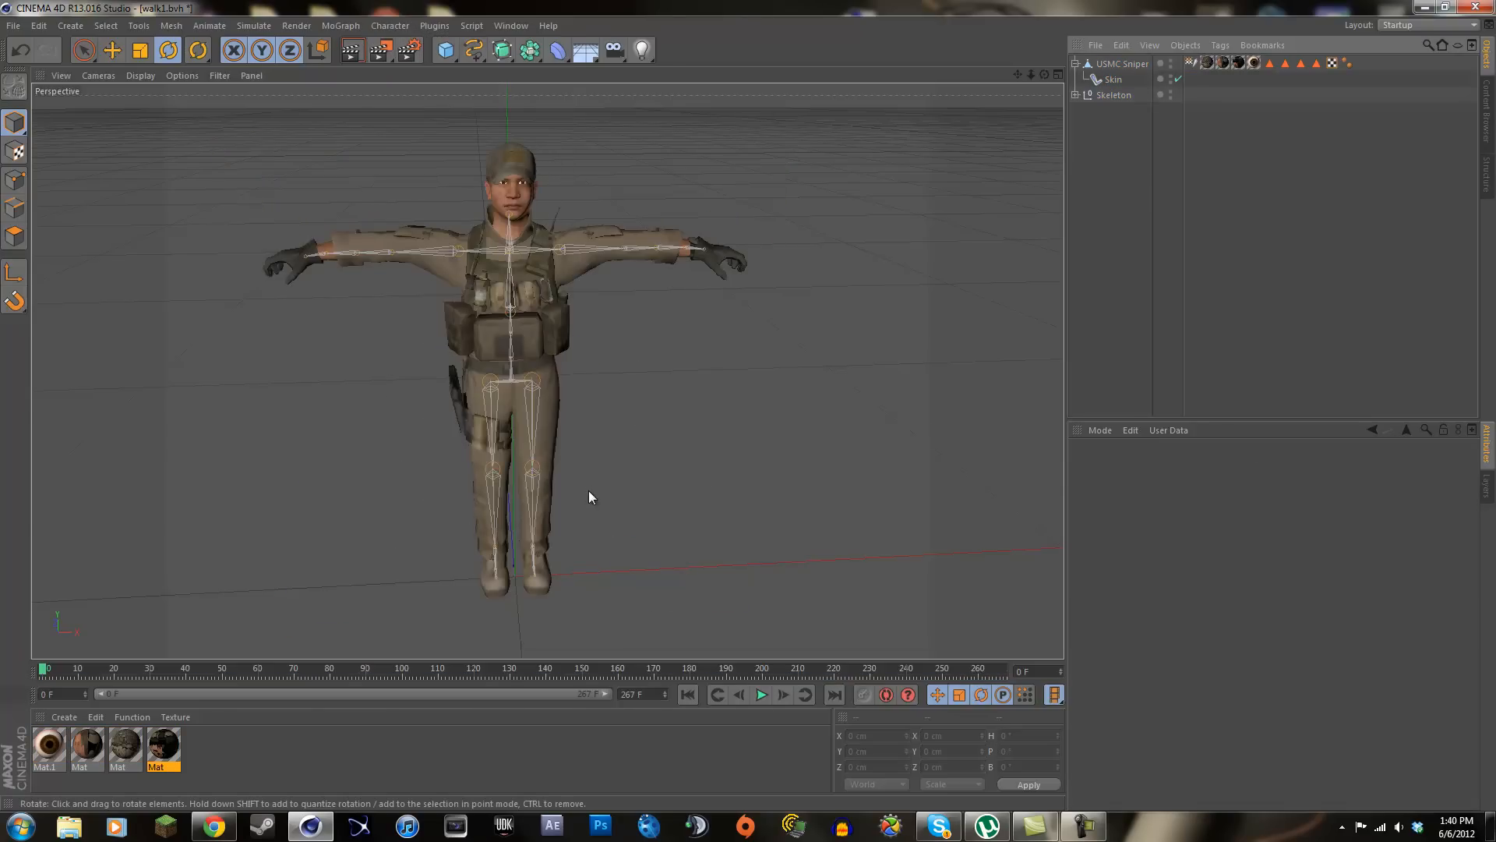
Scrub the walk animation from the start through frames 76 and 81 to 146, examining the sniper's deformation from several angles
left_click_drag(49, 666, 317, 675)
left_click_drag(1042, 78, 646, 321)
left_click_drag(980, 183, 985, 134)
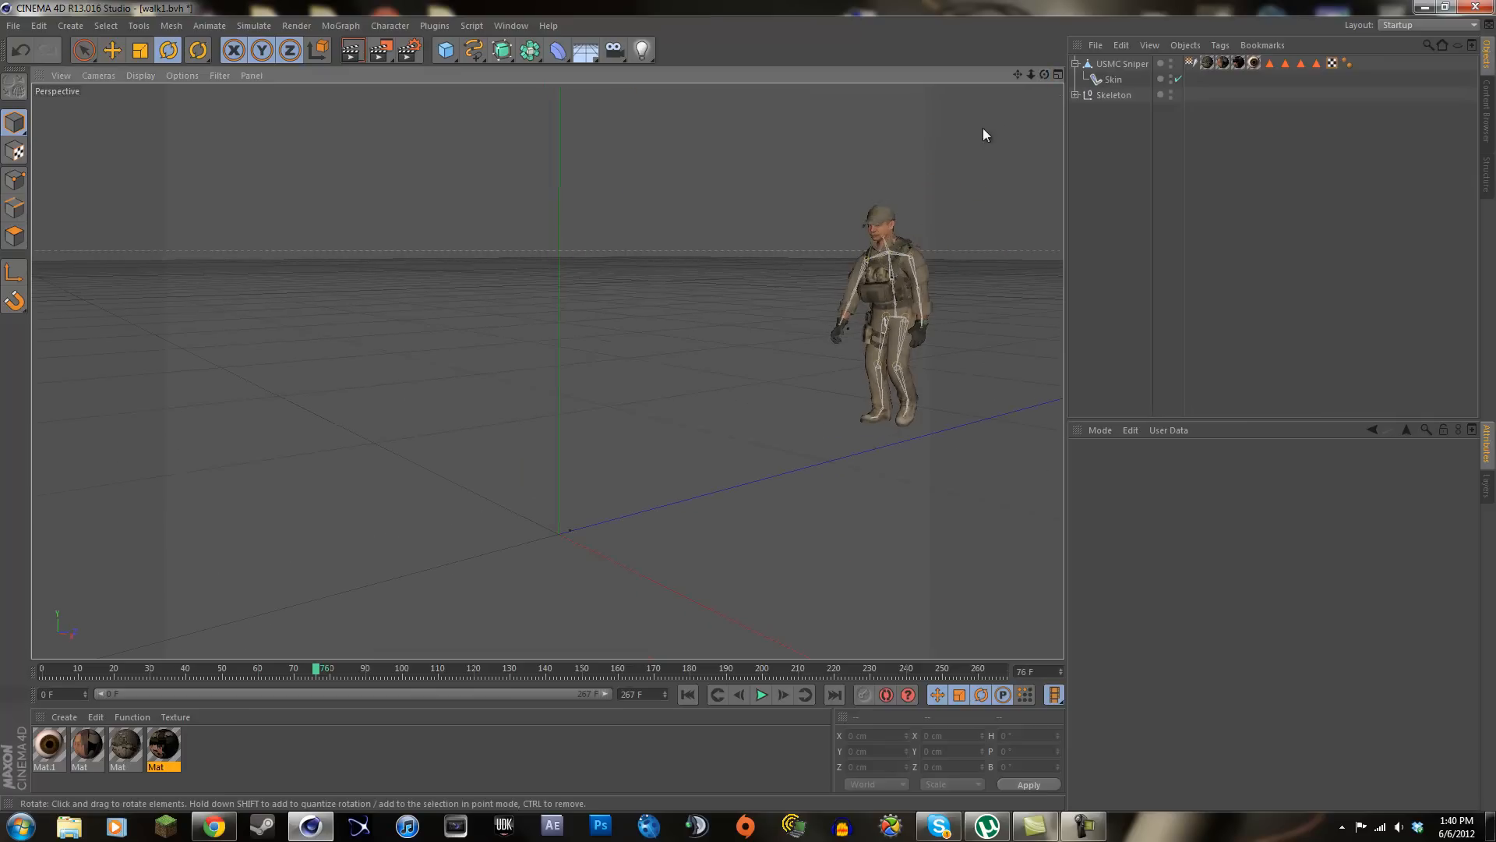
left_click_drag(1017, 74, 797, 385)
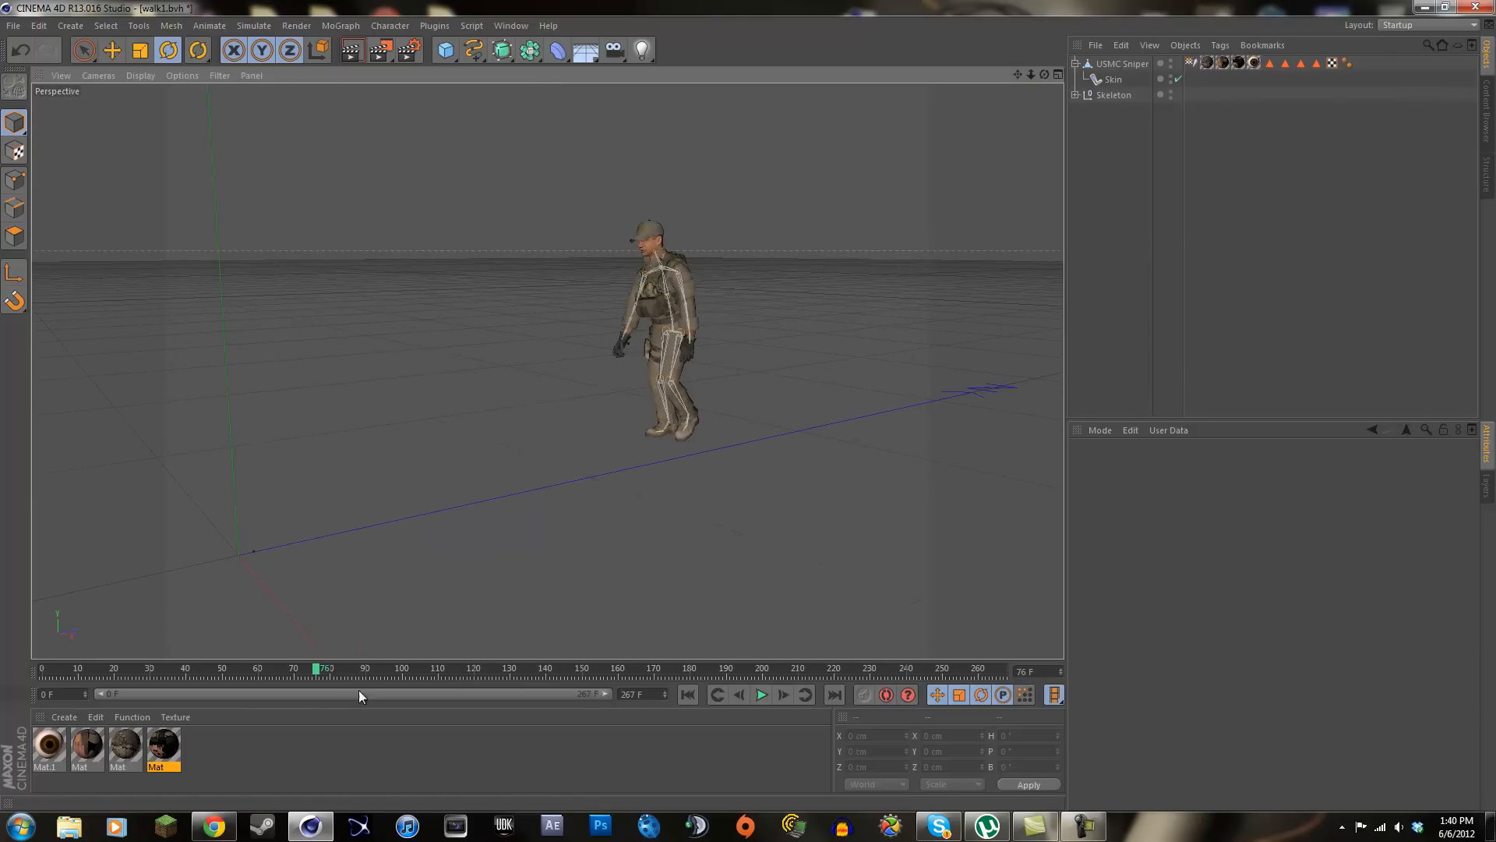
mouse_move(320, 670)
left_mouse_down()
mouse_move(110, 678)
mouse_move(376, 679)
mouse_move(288, 680)
mouse_move(333, 678)
left_mouse_up()
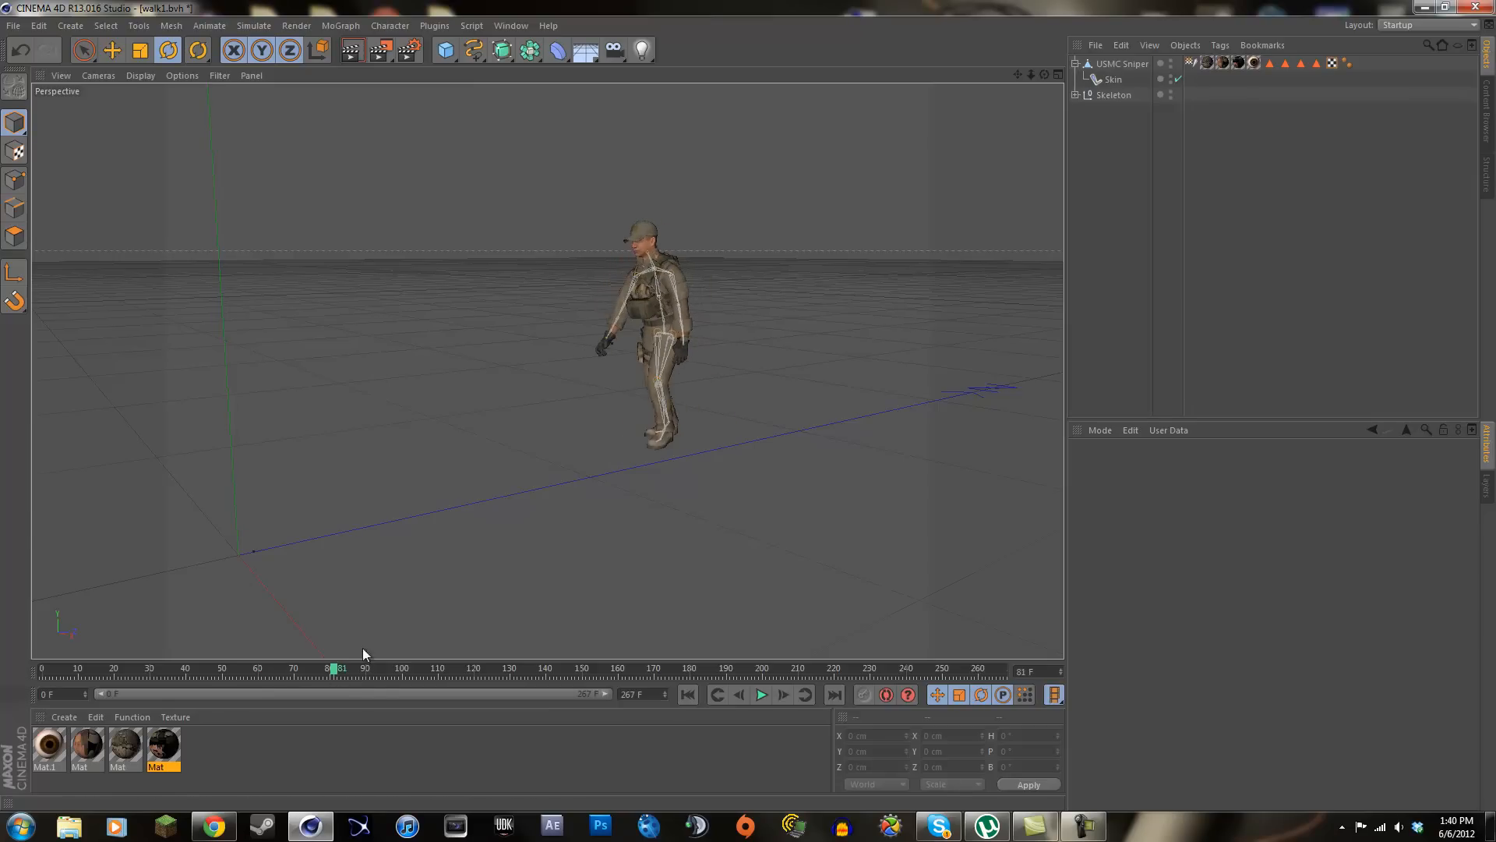
left_click_drag(1044, 75, 750, 405)
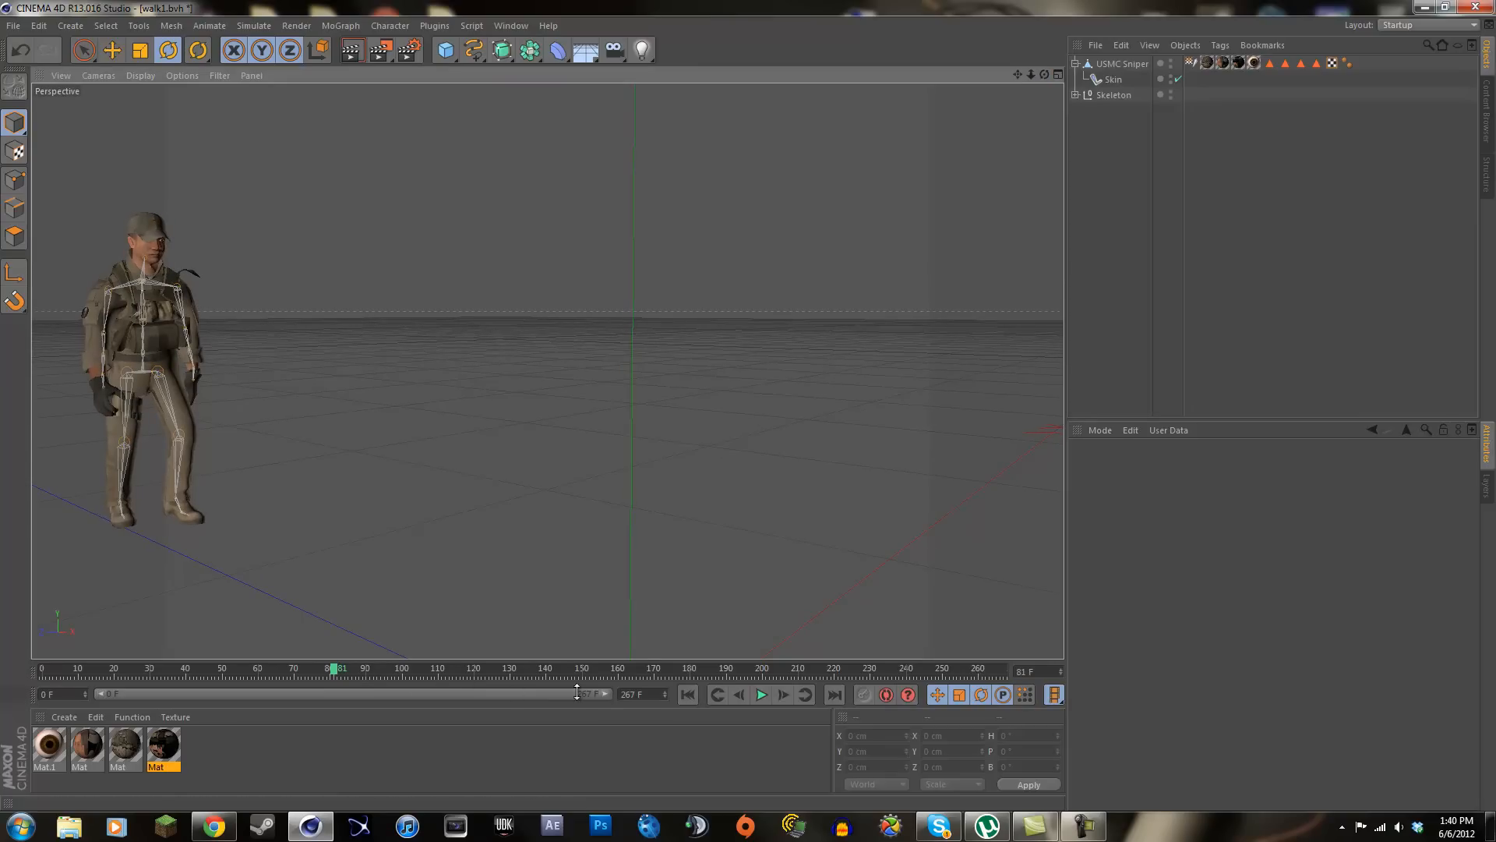
left_click_drag(334, 673, 568, 680)
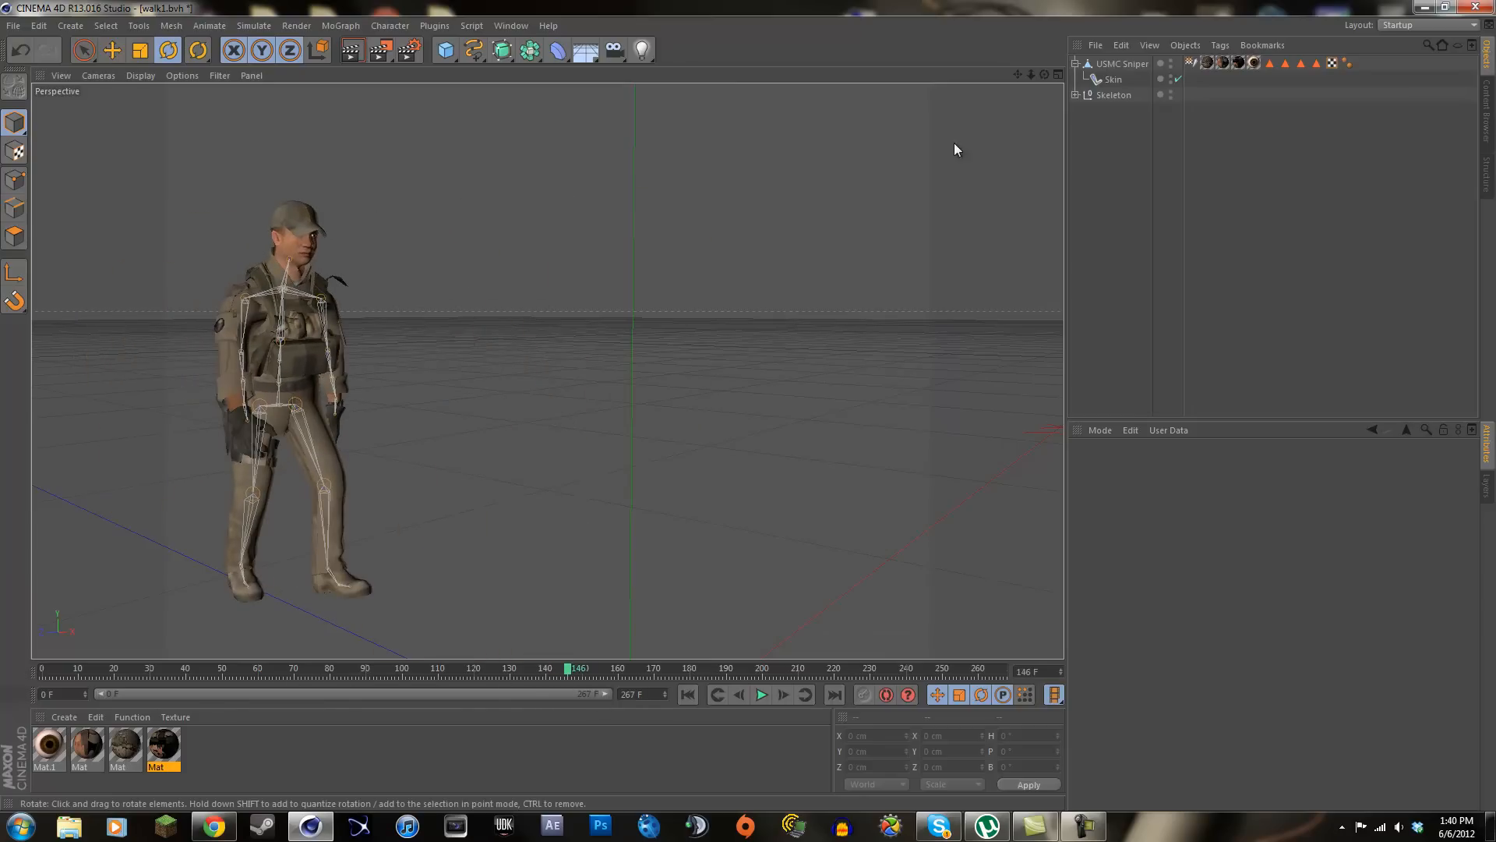
Inspect the selected USMC Sniper mesh, deselect it, and scrub the walk through frames 152 and 206, ending at frame 180
left_click(1122, 64)
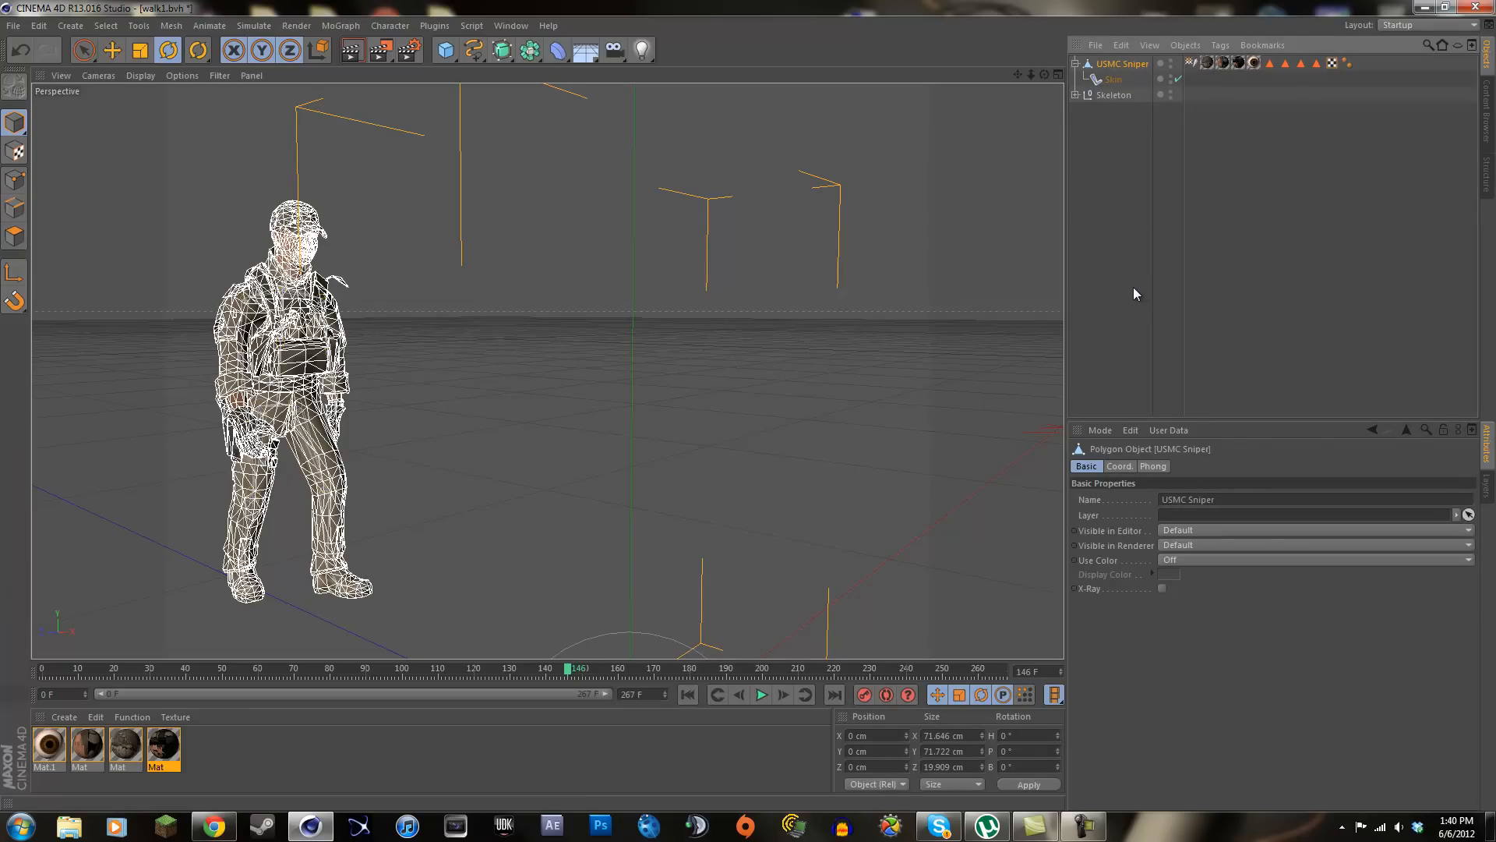
mouse_move(562, 673)
left_mouse_down()
mouse_move(559, 659)
mouse_move(589, 669)
left_mouse_up()
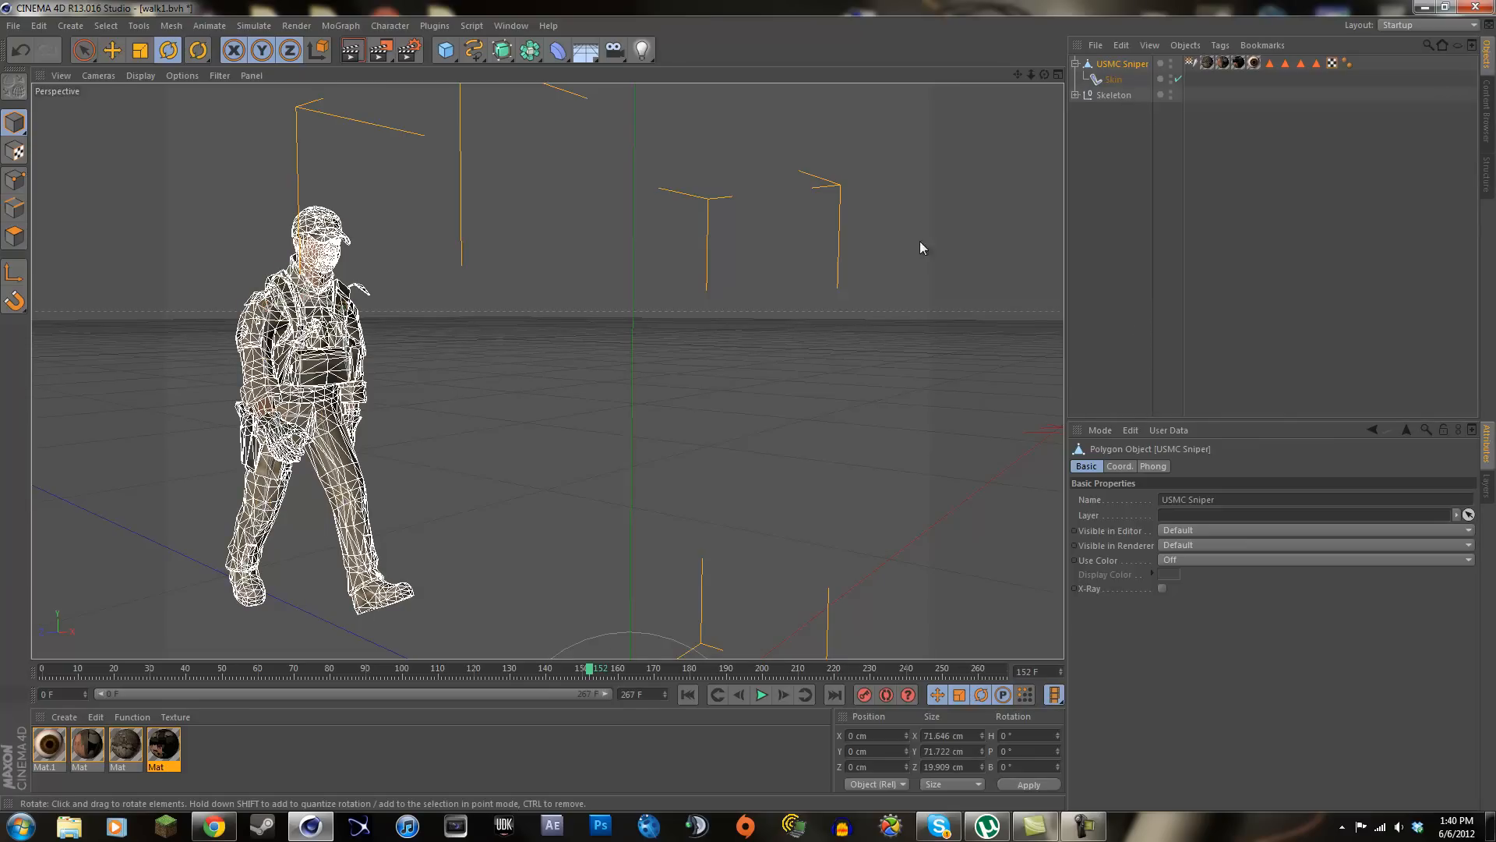
left_click(499, 452)
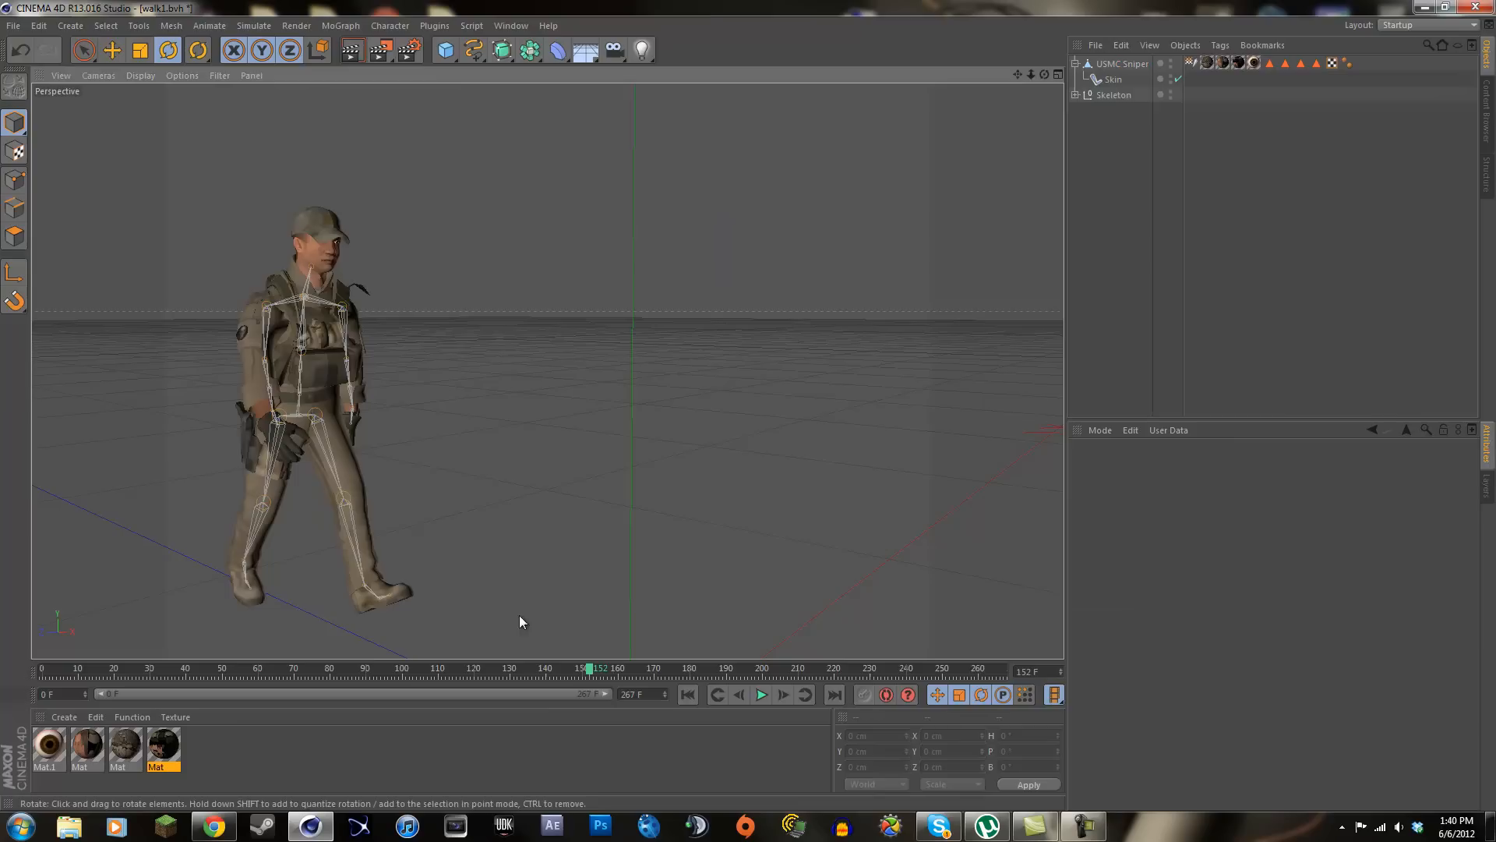
left_click_drag(580, 675, 449, 684, "ctrl")
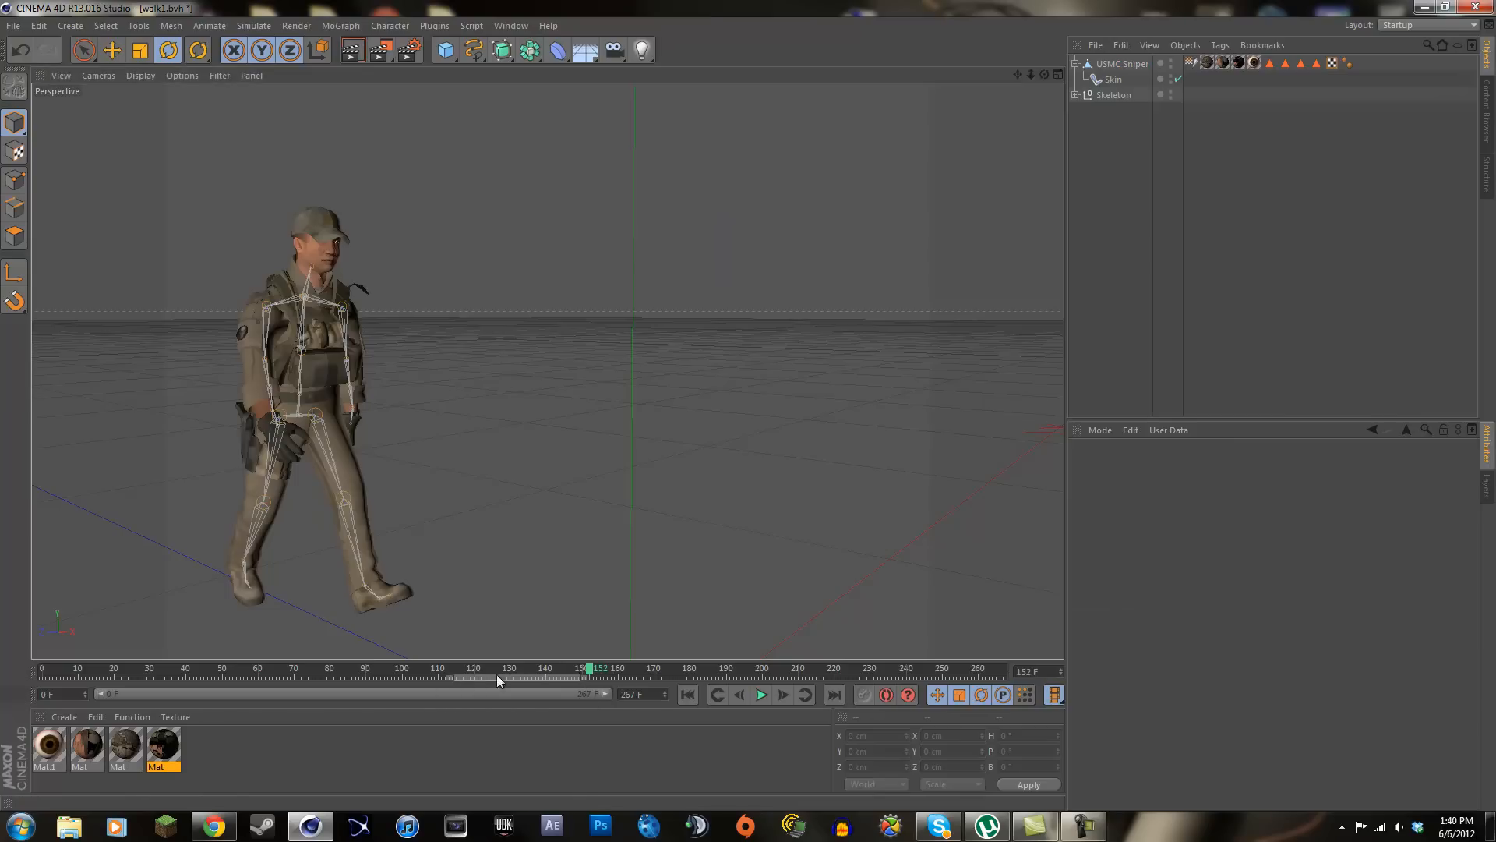
left_click_drag(580, 669, 791, 666)
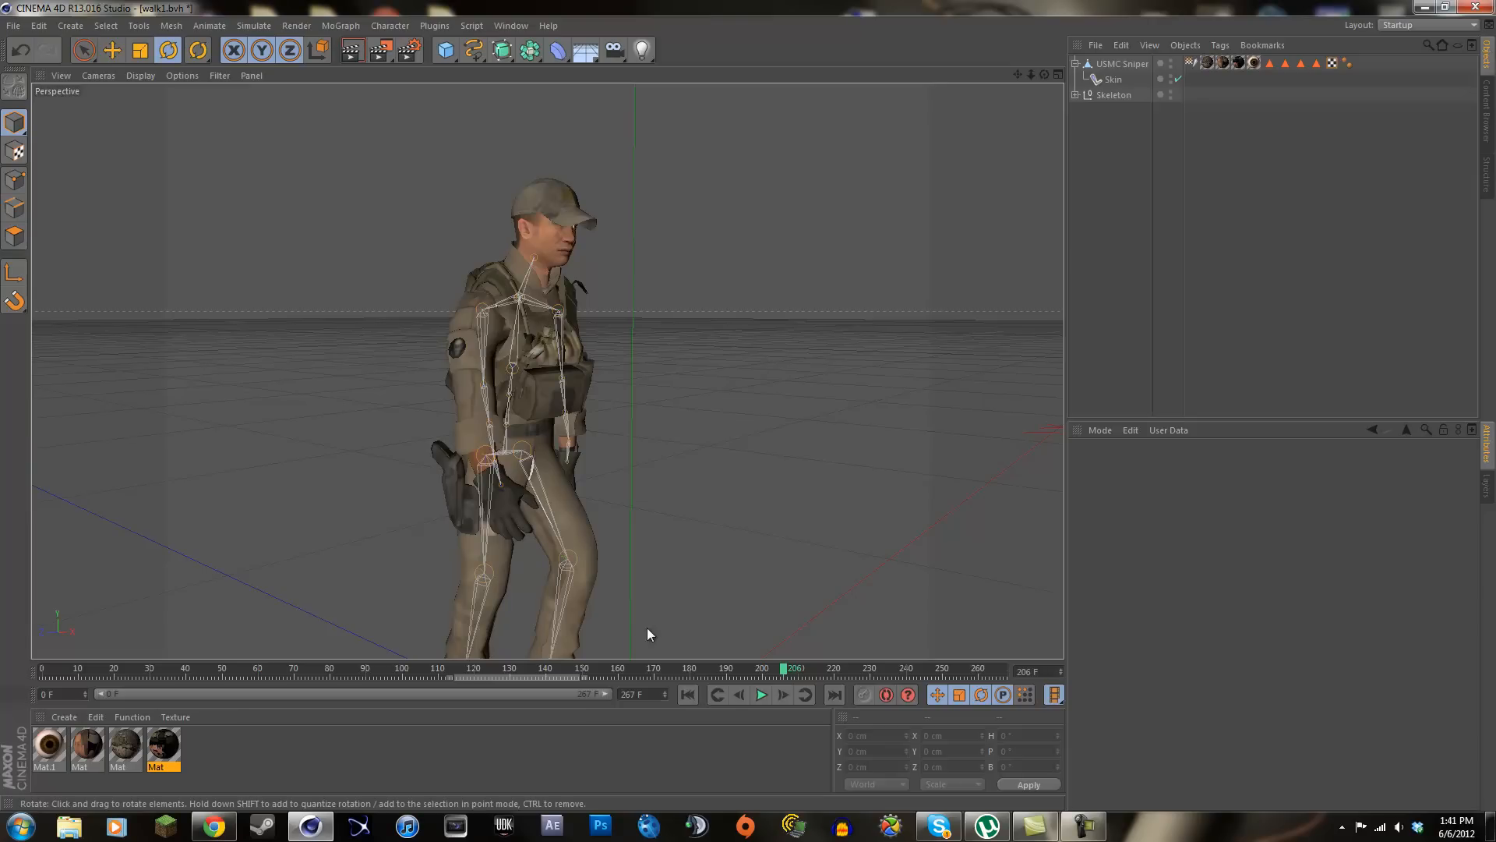
left_click_drag(775, 674, 409, 694)
left_click_drag(839, 690, 687, 661)
Frame the whole walking sniper from head to feet in the perspective view at frame 180
scroll(689, 573, "down", 3)
scroll(689, 569, "up", 3)
scroll(692, 562, "down", 2)
scroll(694, 559, "up", 5)
scroll(699, 533, "down", 2)
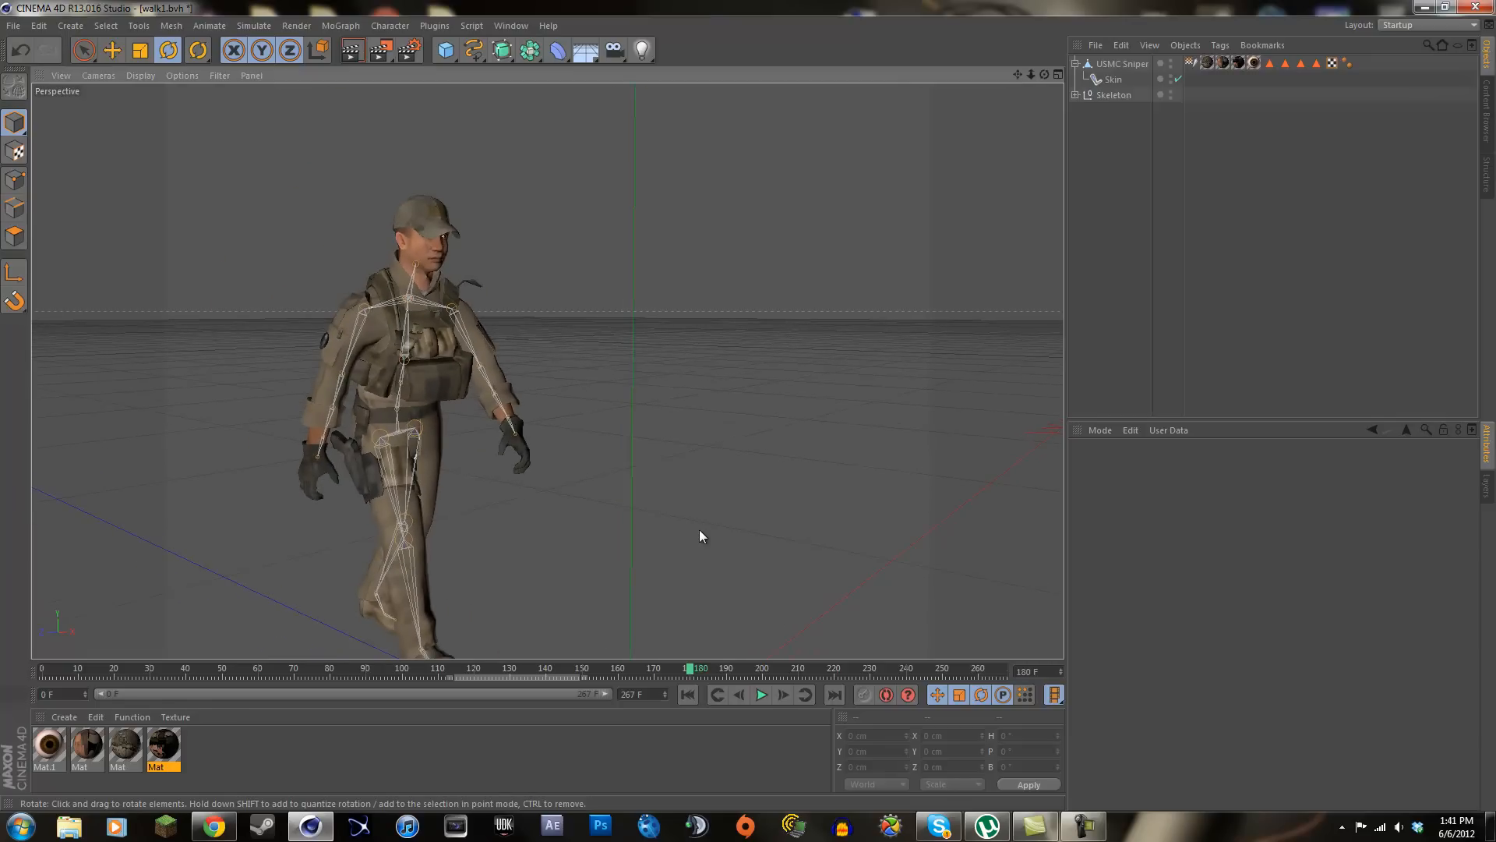
left_click_drag(1017, 74, 769, 409)
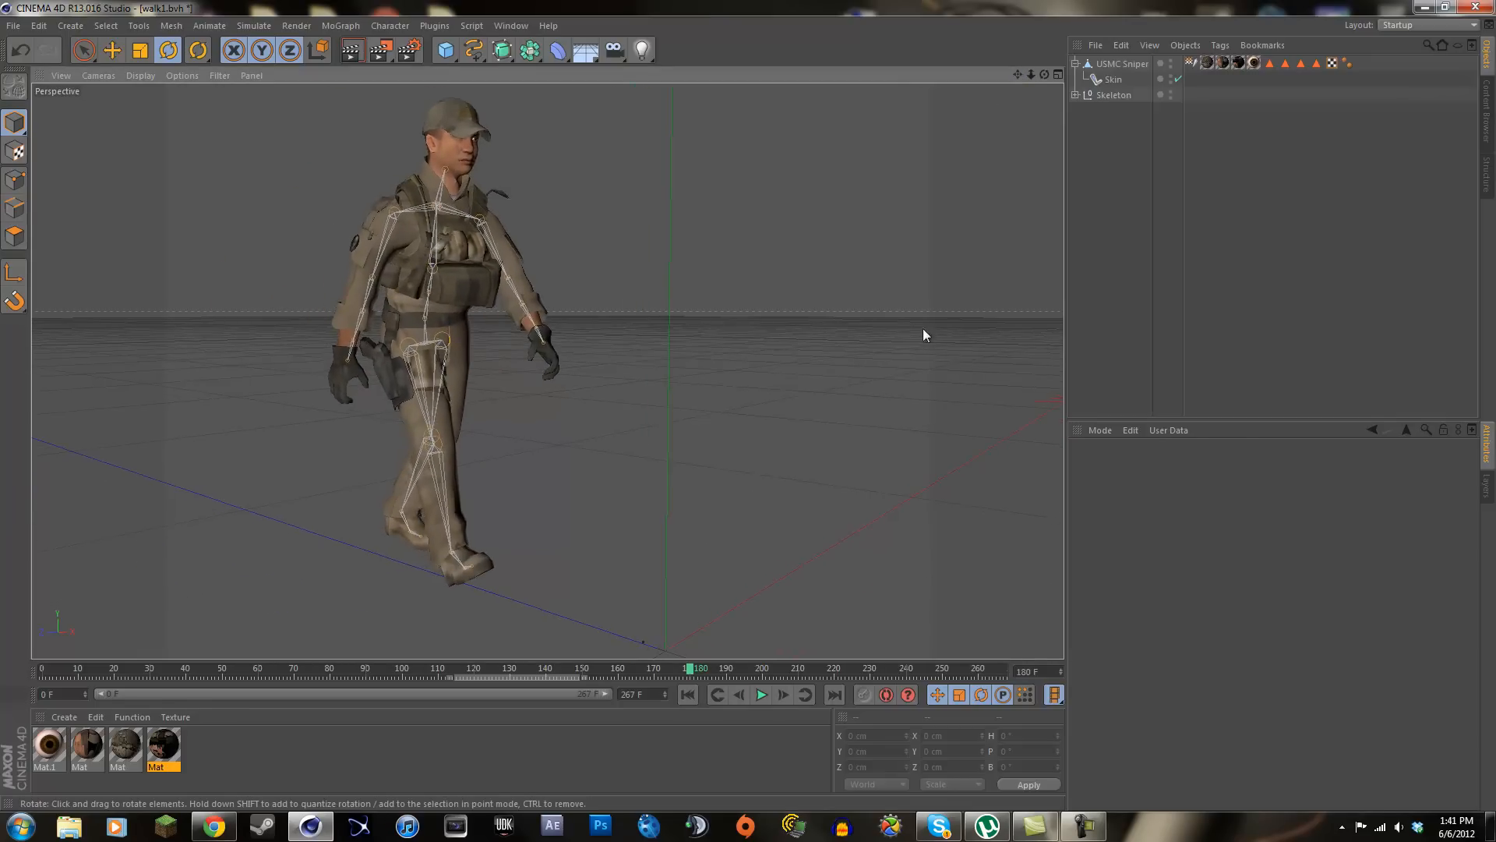
scroll(923, 328, "down", 3)
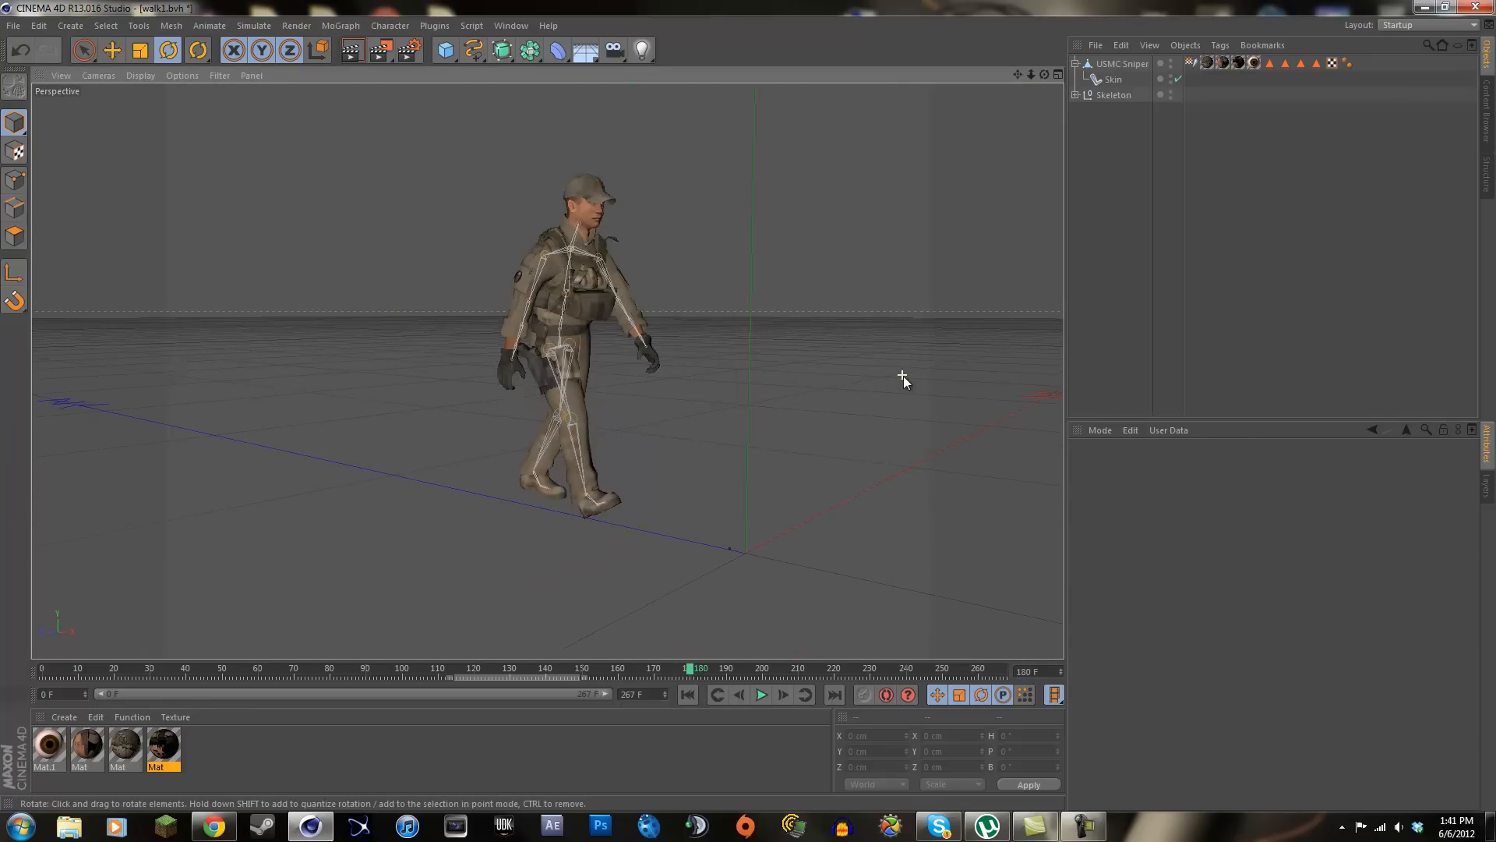
scroll(904, 376, "up", 2)
scroll(908, 390, "down", 3)
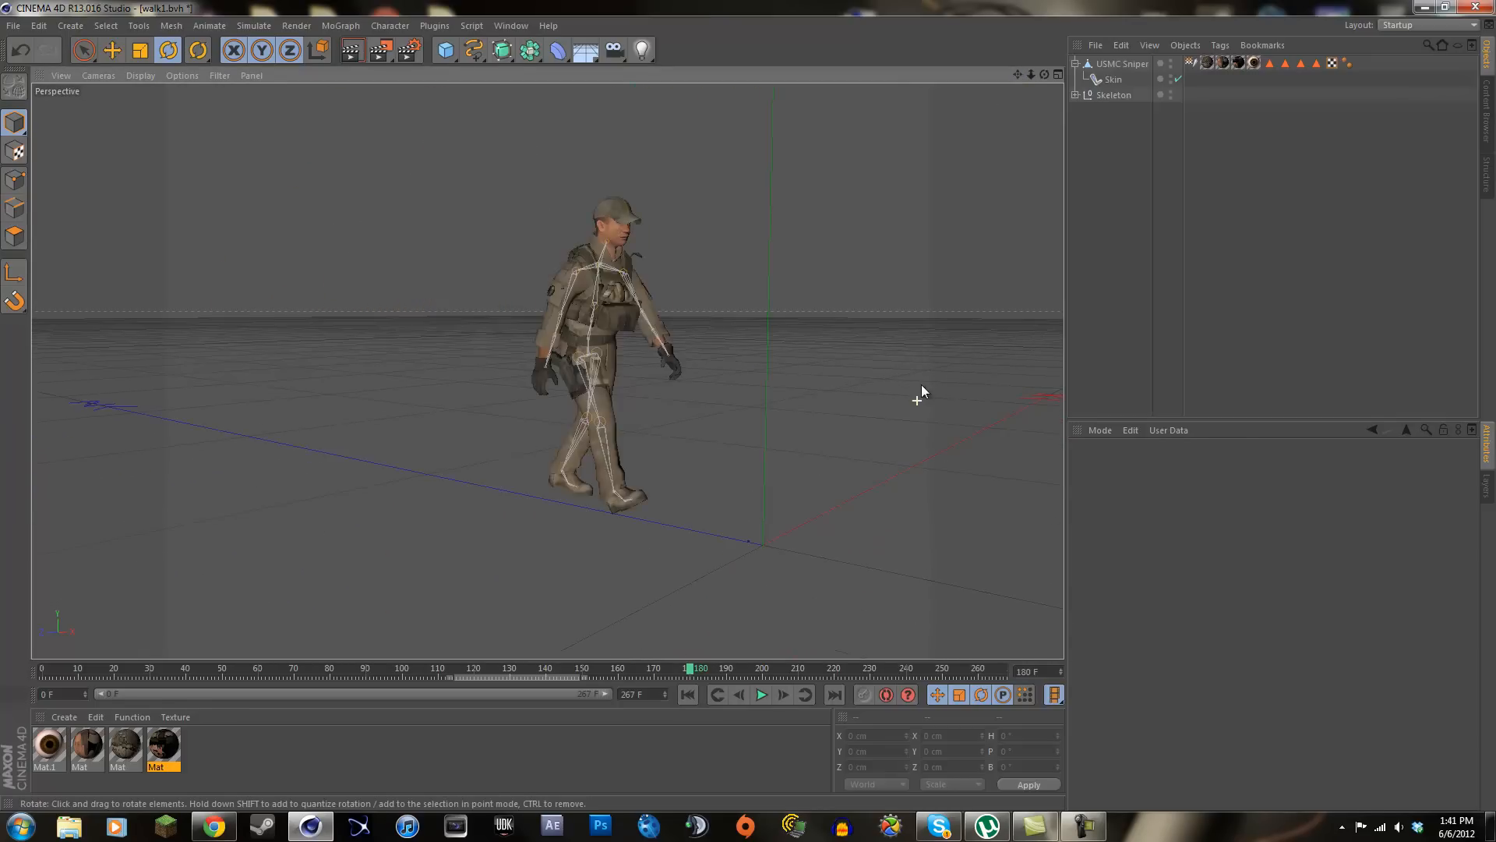
scroll(921, 385, "up", 5)
left_click_drag(1015, 74, 978, 187)
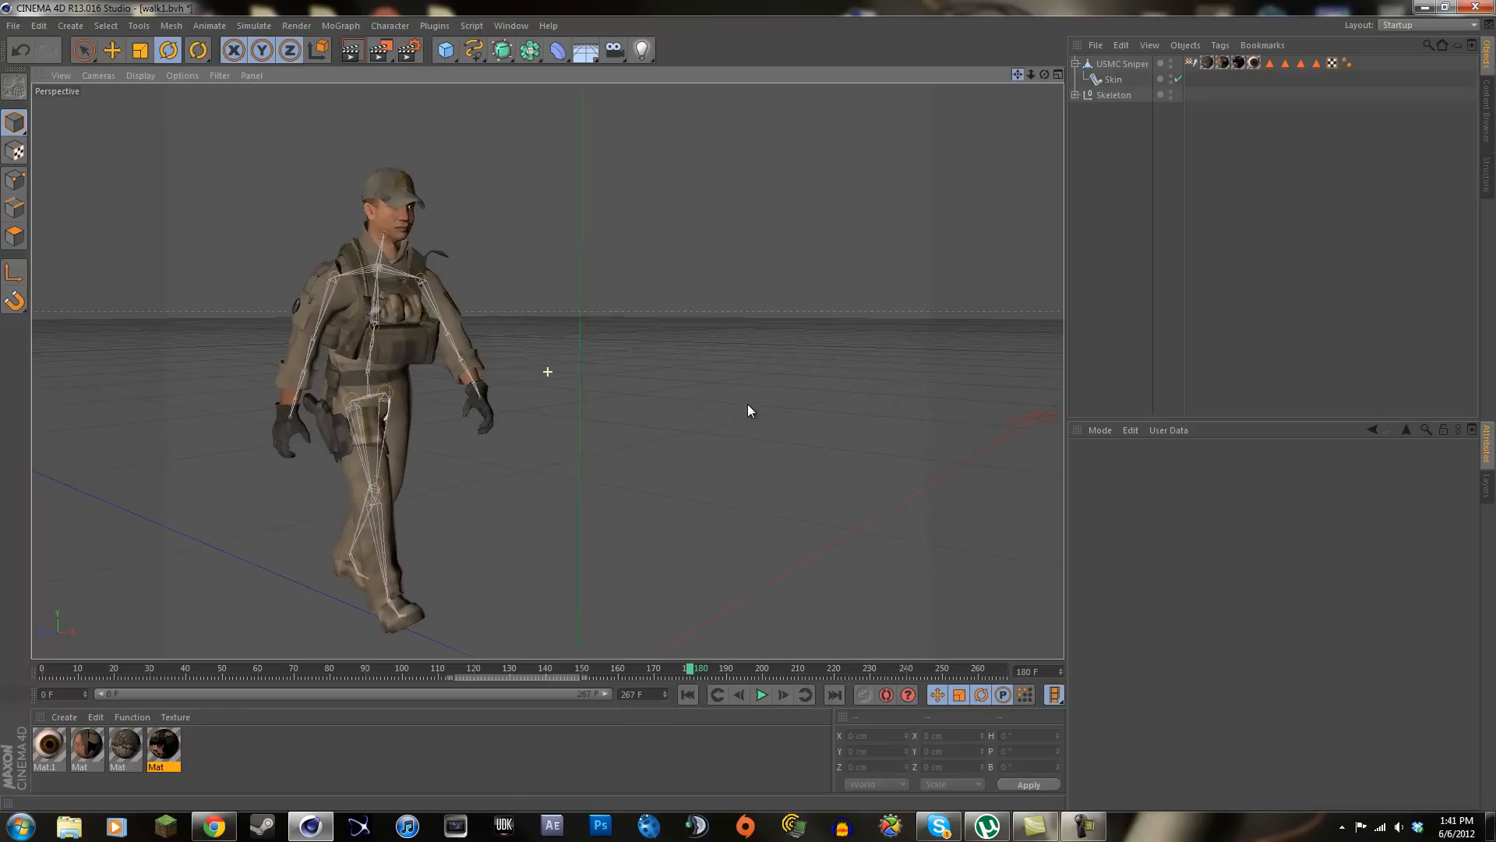
scroll(982, 180, "up", 1)
left_click_drag(1018, 75, 748, 398)
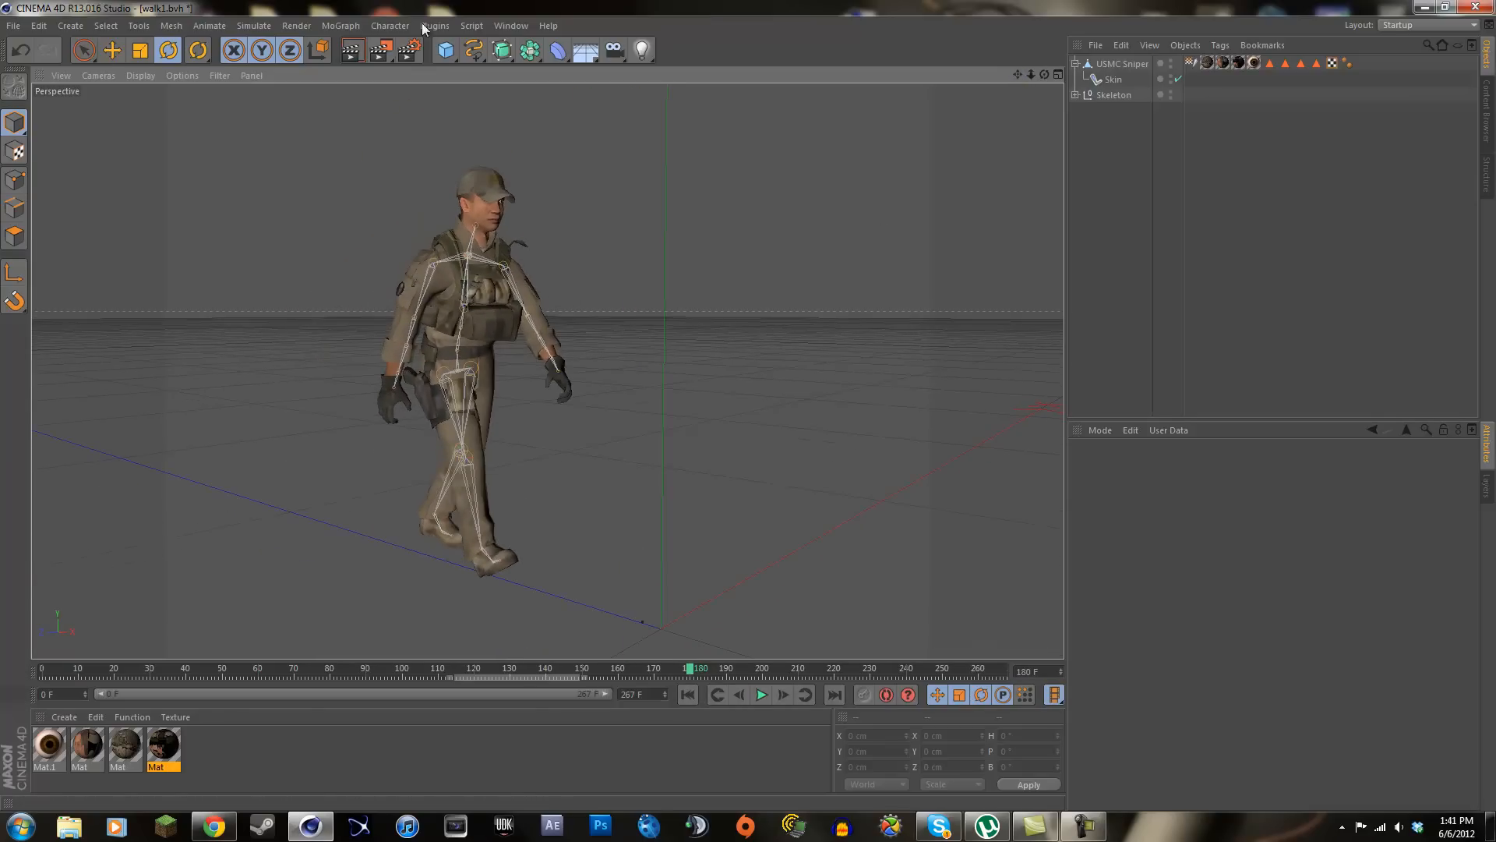
Create a new material, open it for editing, and turn off its Specular channel
left_click(410, 49)
left_click(720, 8)
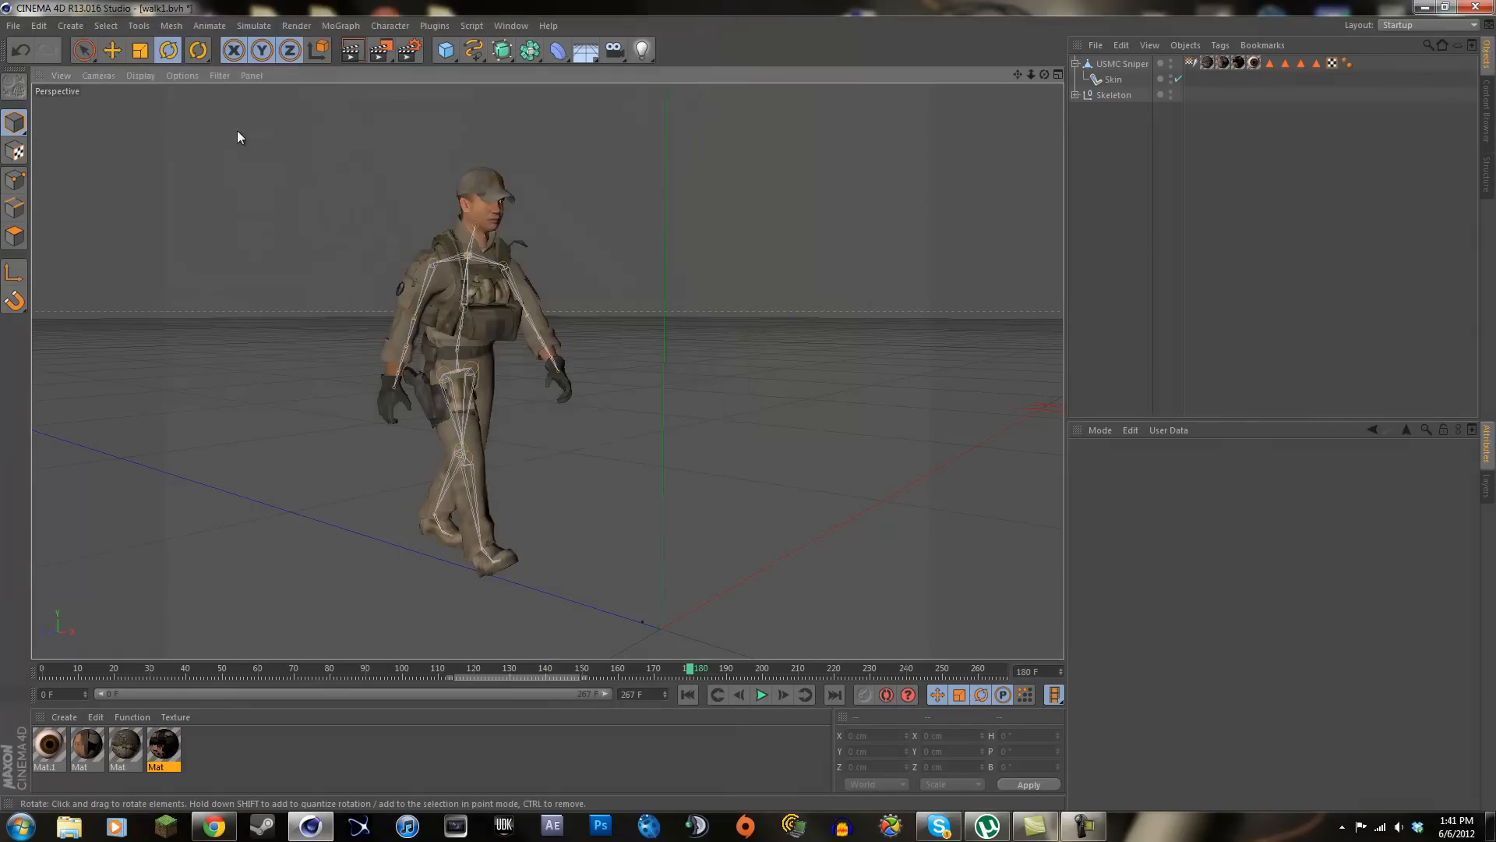
double_click(220, 736)
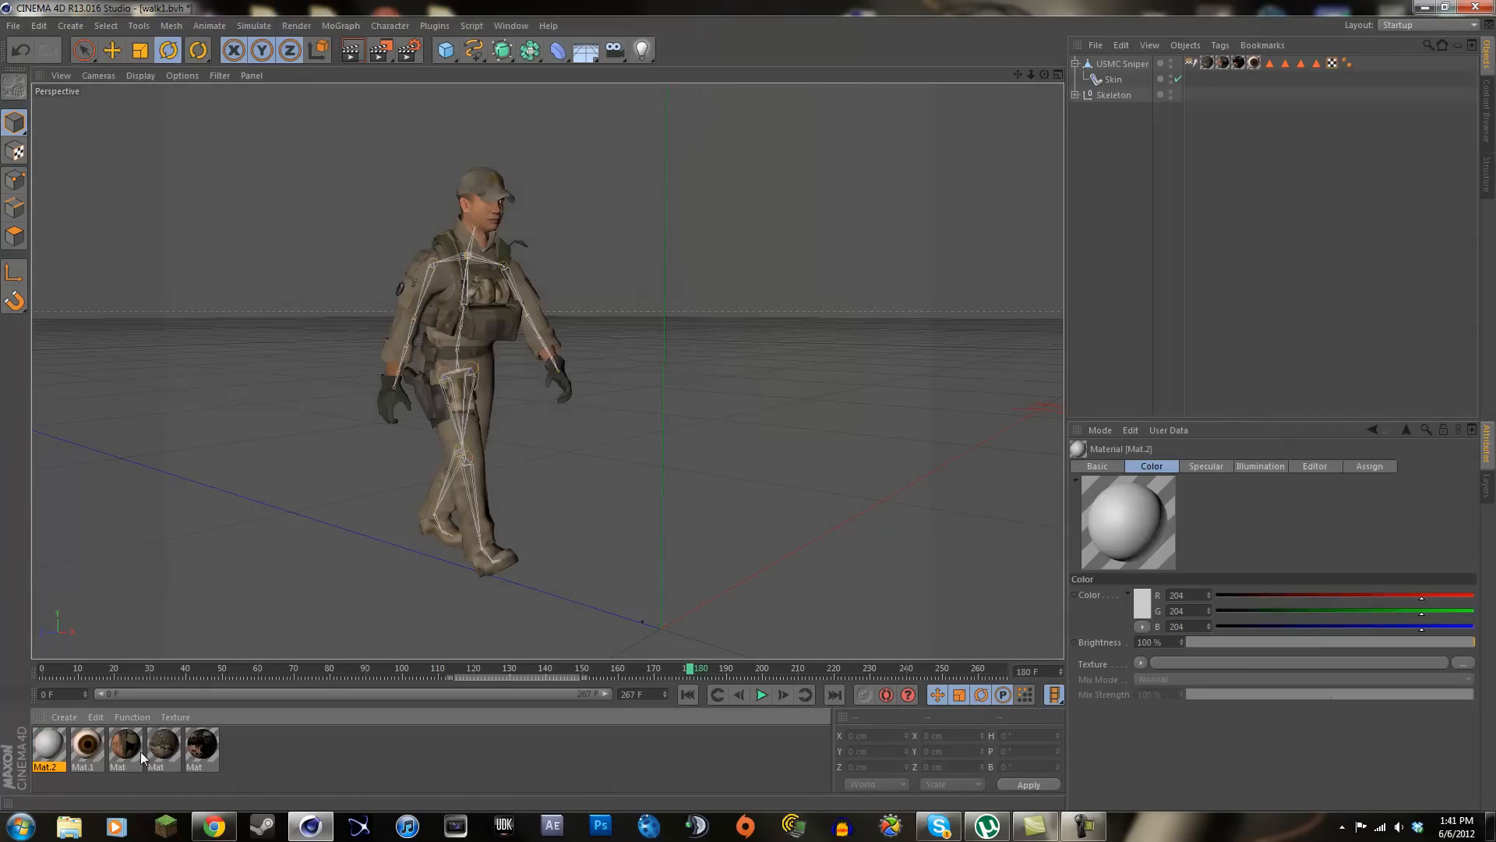
double_click(53, 745)
left_click(307, 413)
left_click(408, 228)
left_click(418, 265)
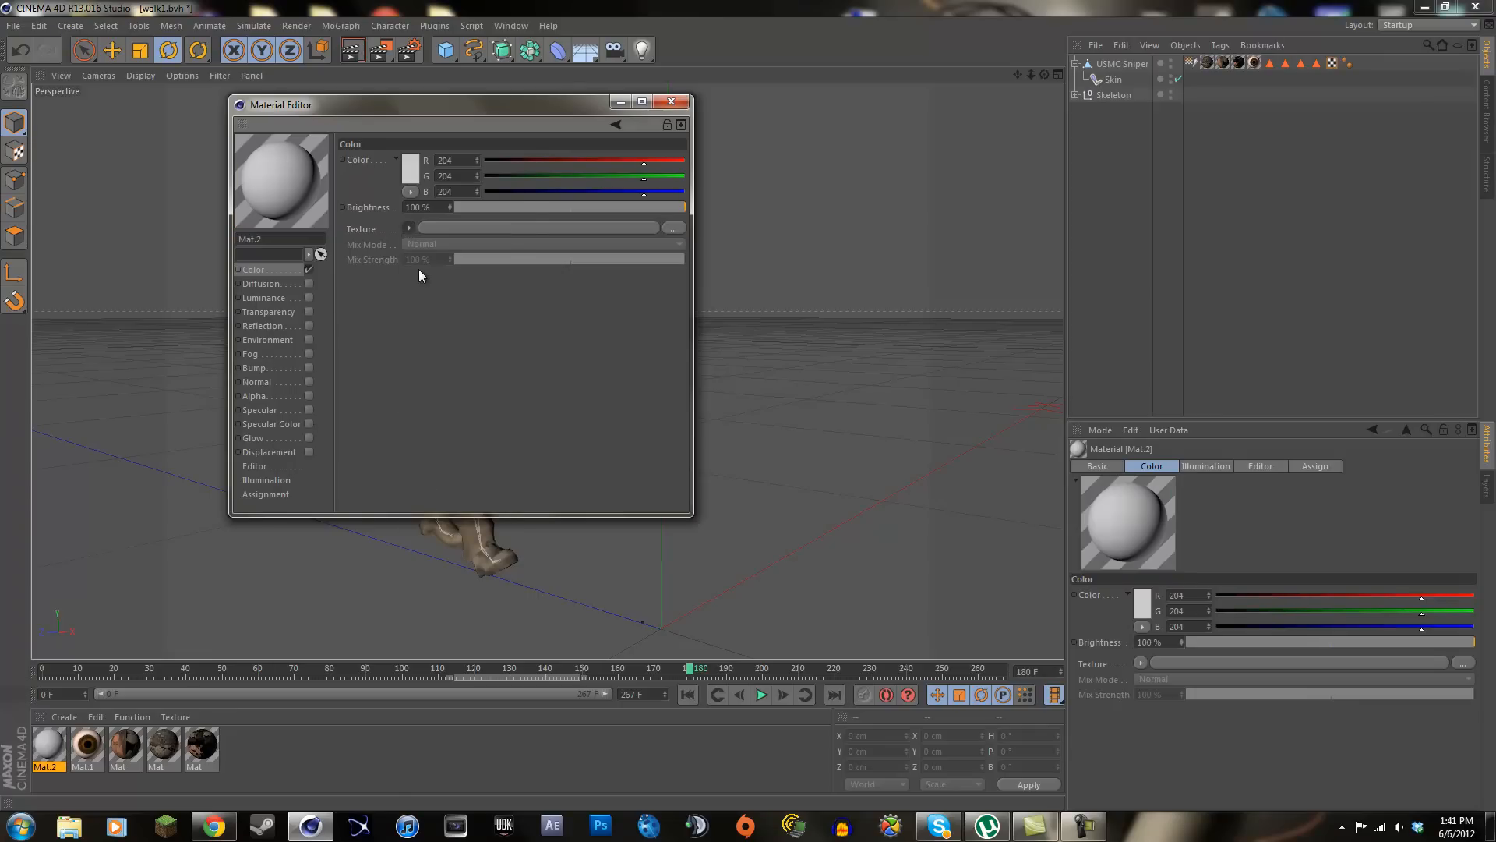
left_click(441, 408)
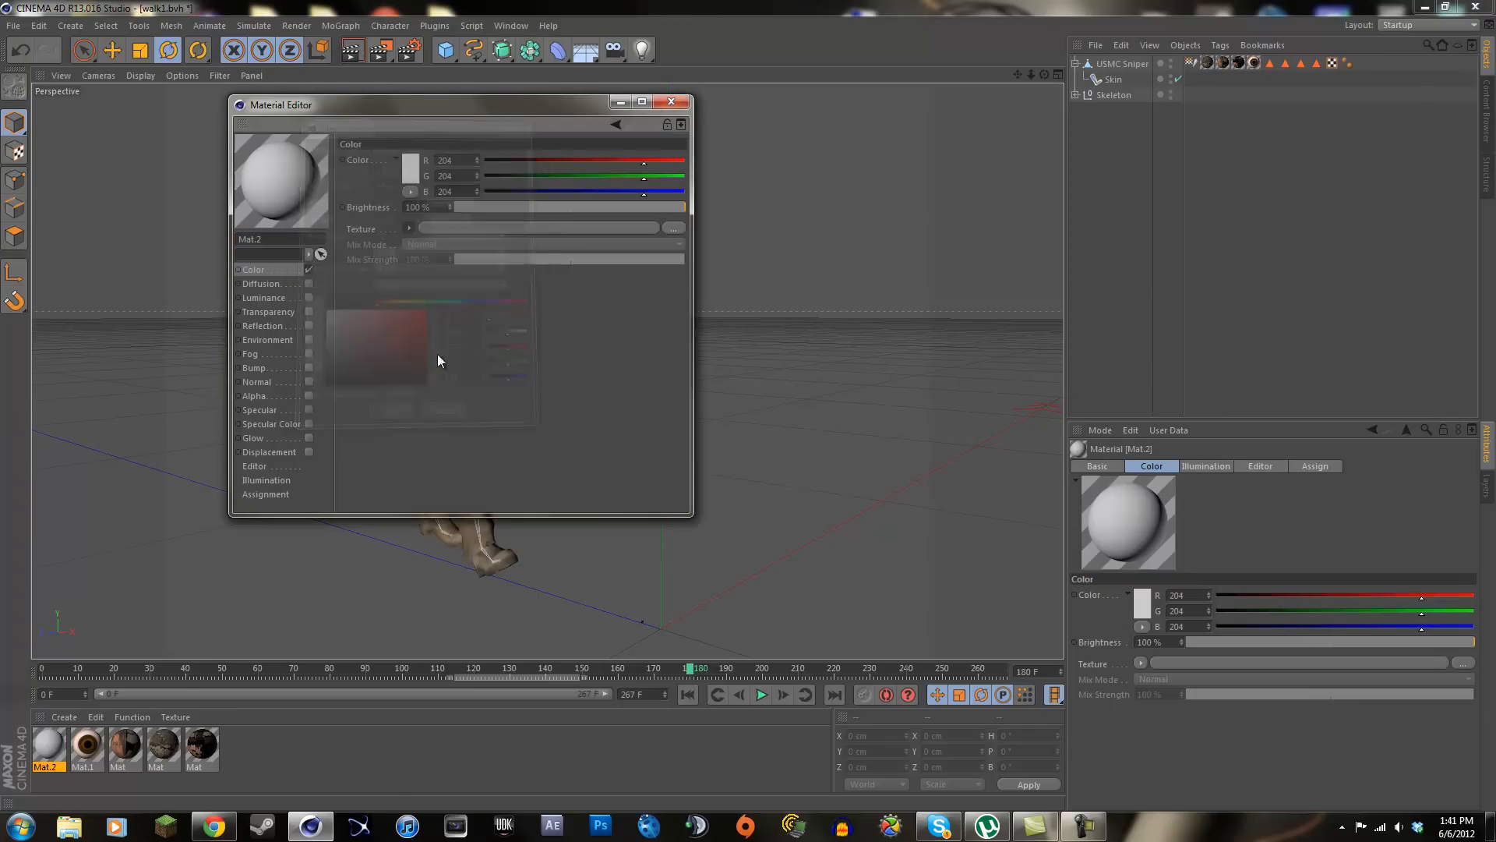
Load the still image dome person running_00000 as the new material's Color texture without copying it to the project, and close the material editor
left_click(410, 228)
left_click(423, 262)
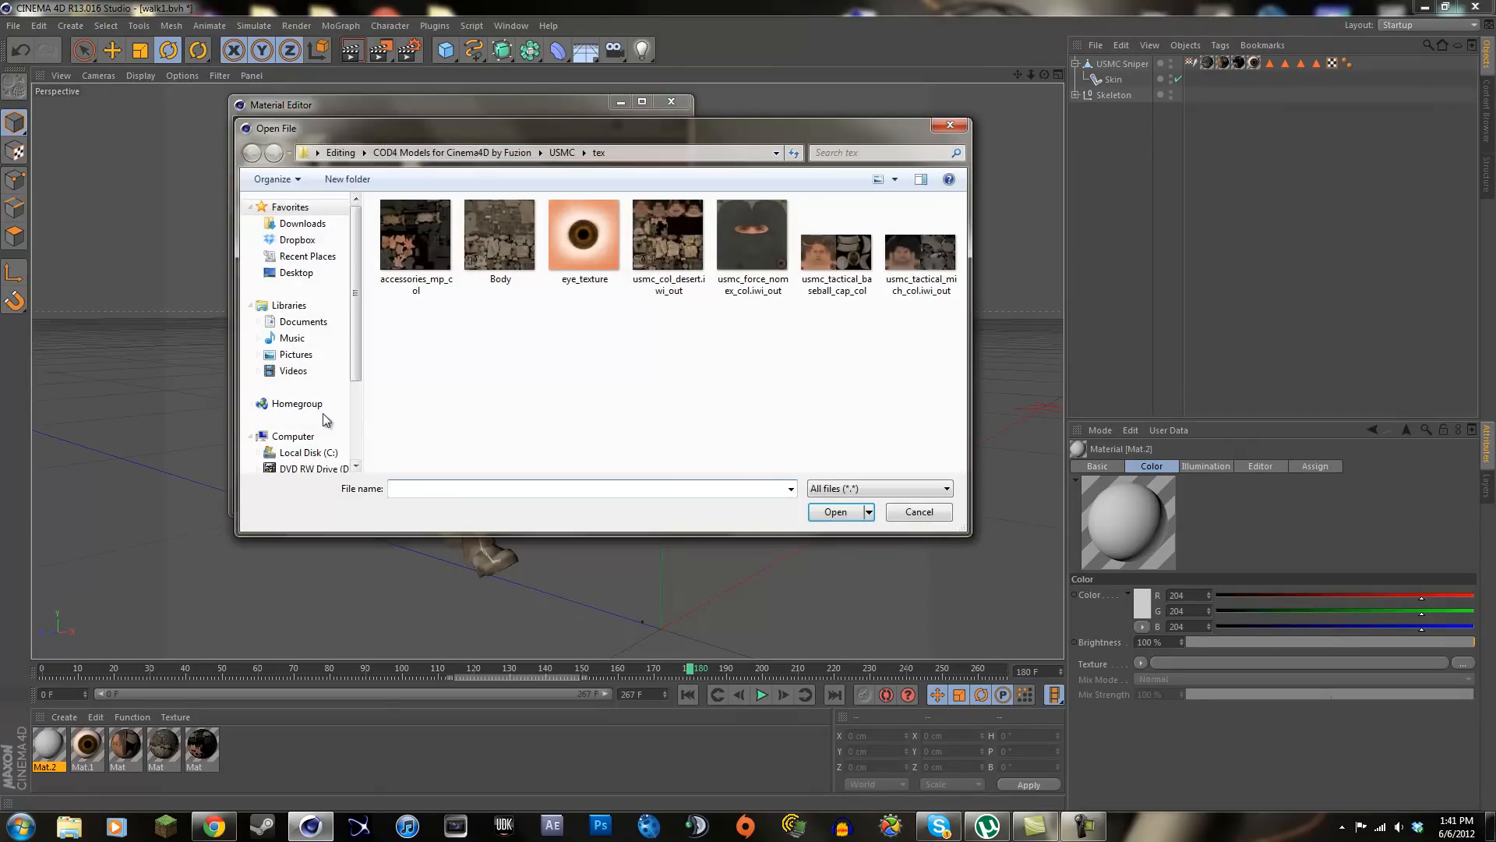
left_click(296, 354)
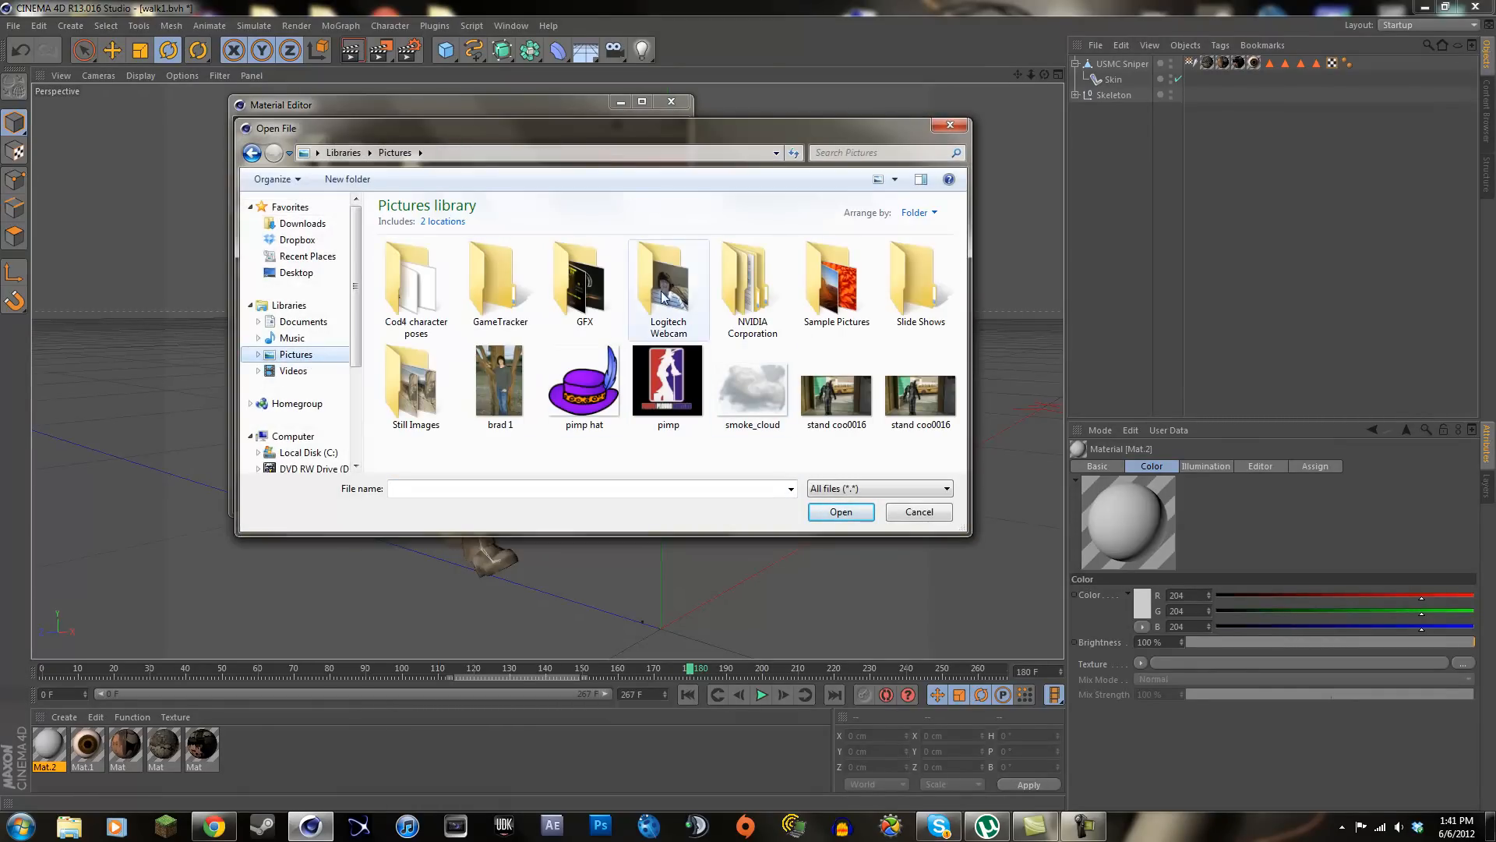
double_click(436, 386)
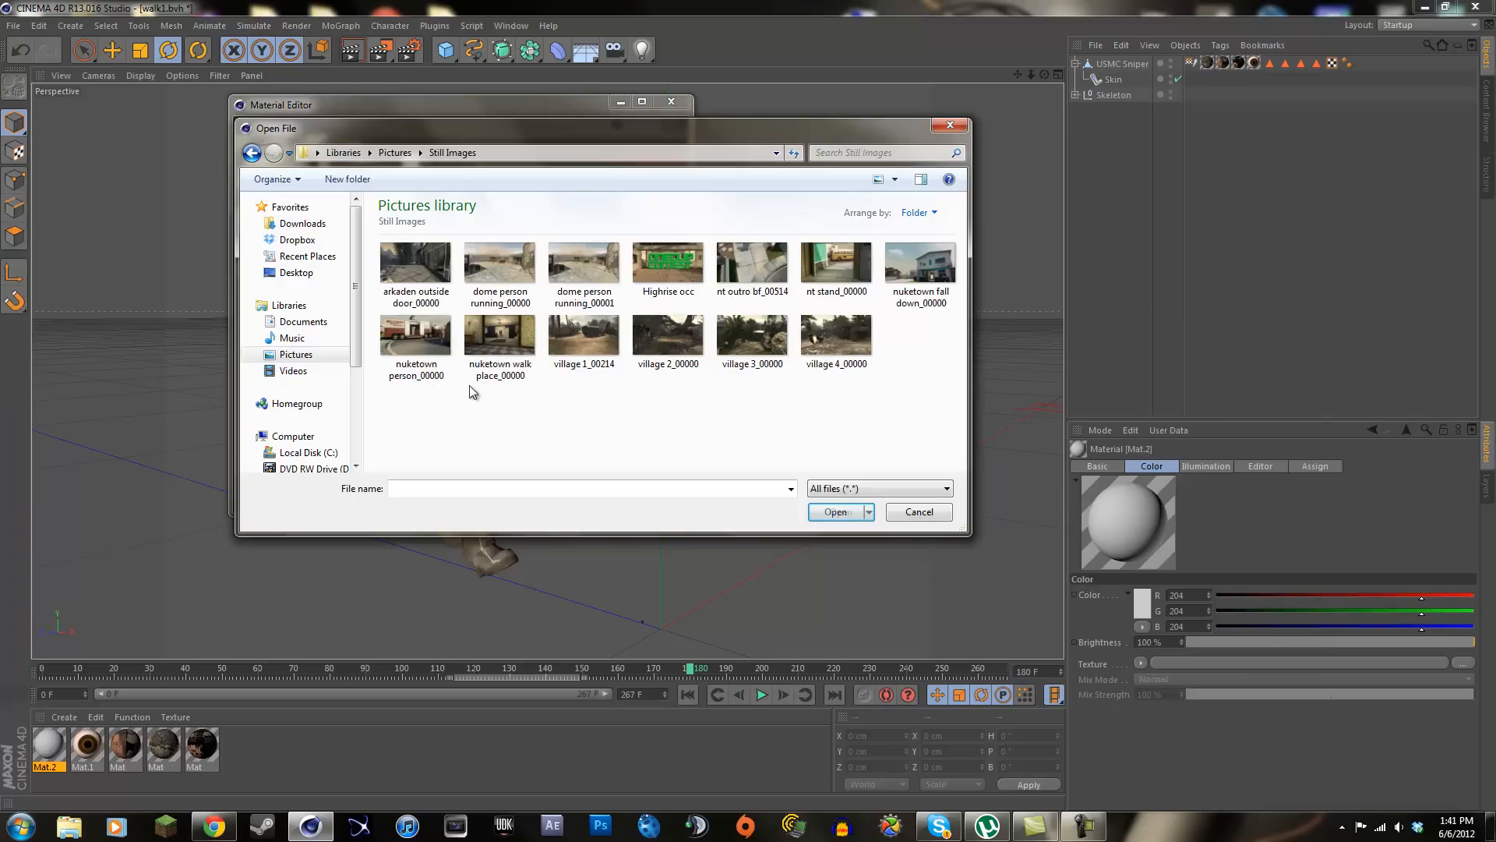
left_click(500, 269)
left_click(835, 516)
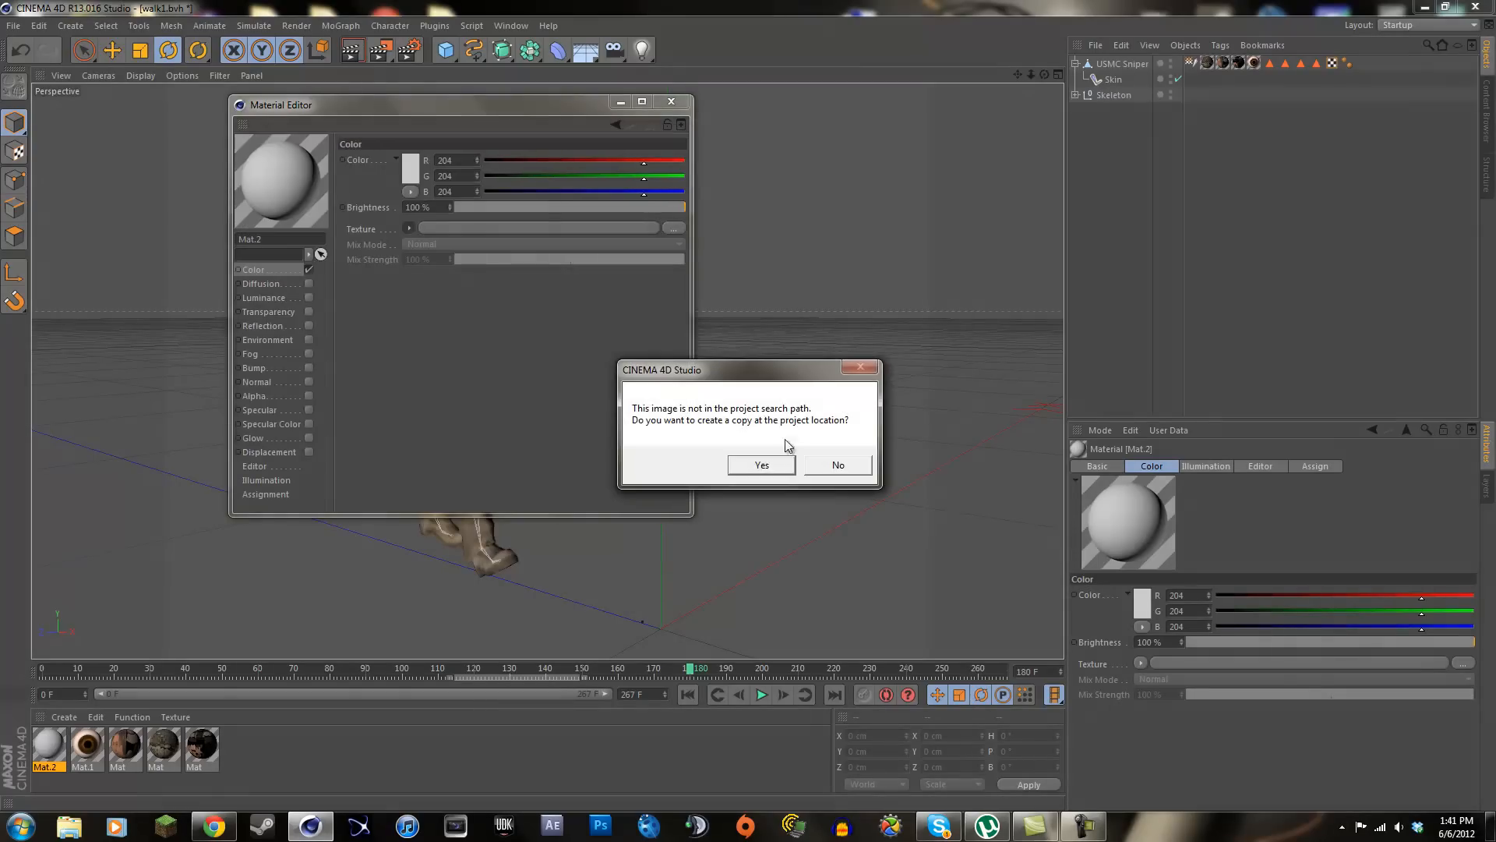
left_click(850, 467)
left_click(671, 102)
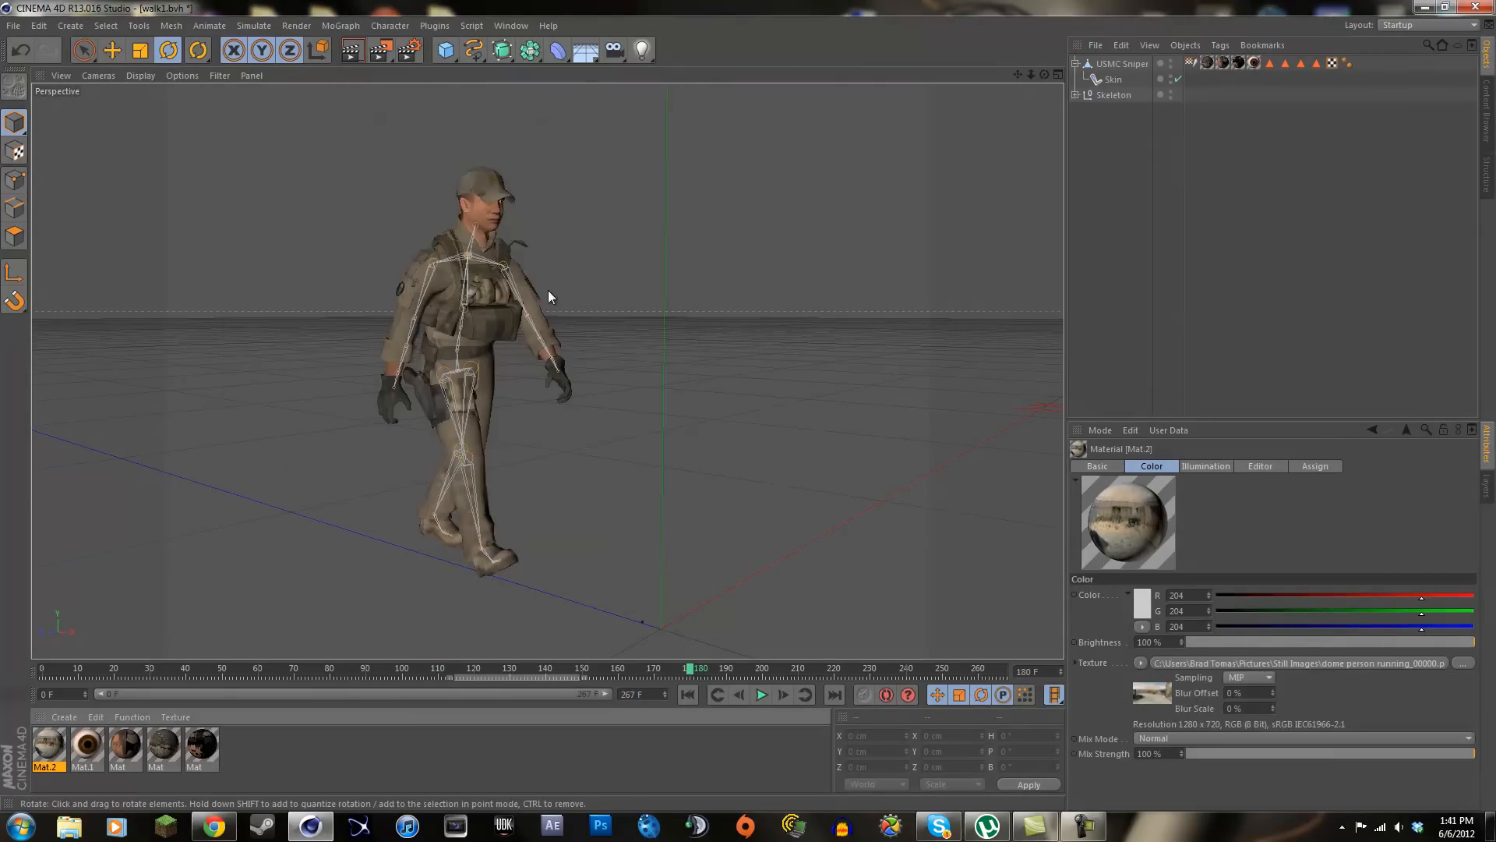
Add a Background object to the scene and apply the image material Mat.2 to it
left_click_drag(621, 53, 664, 180)
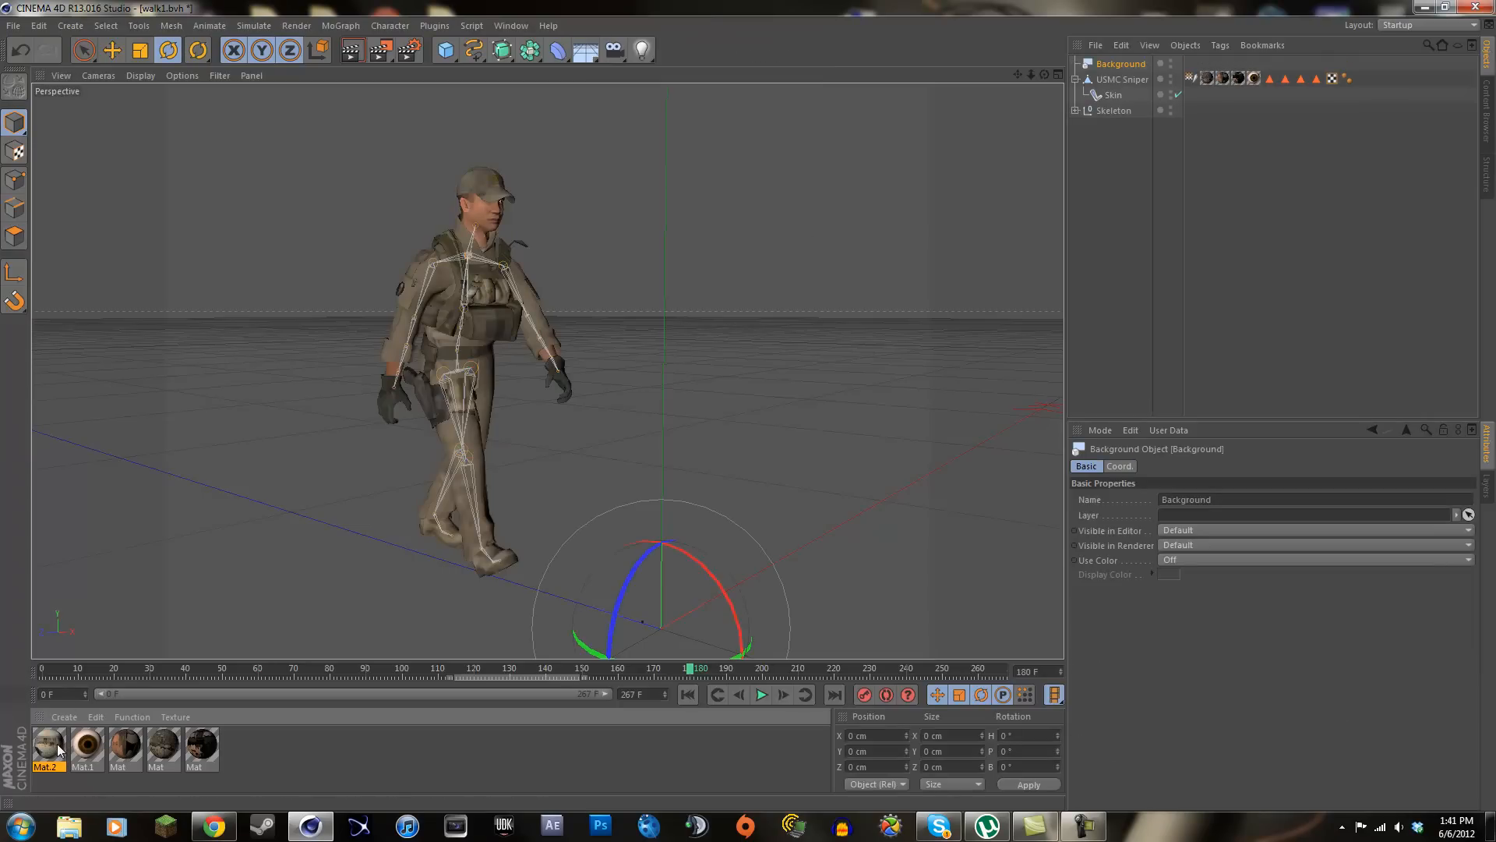
left_click_drag(1124, 70, 1122, 67)
scroll(467, 440, "down", 5)
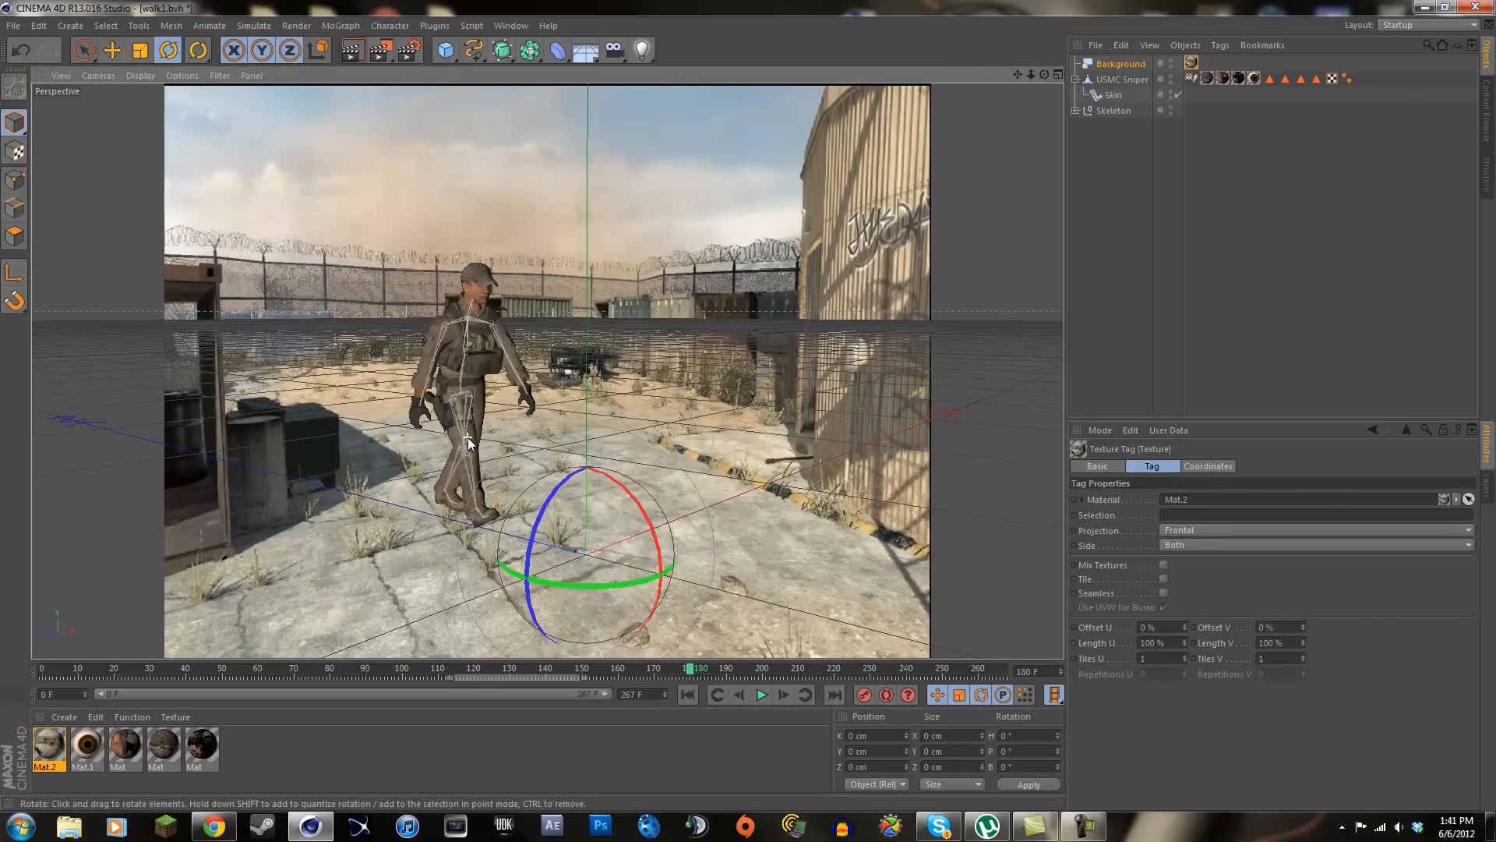
scroll(468, 434, "up", 1)
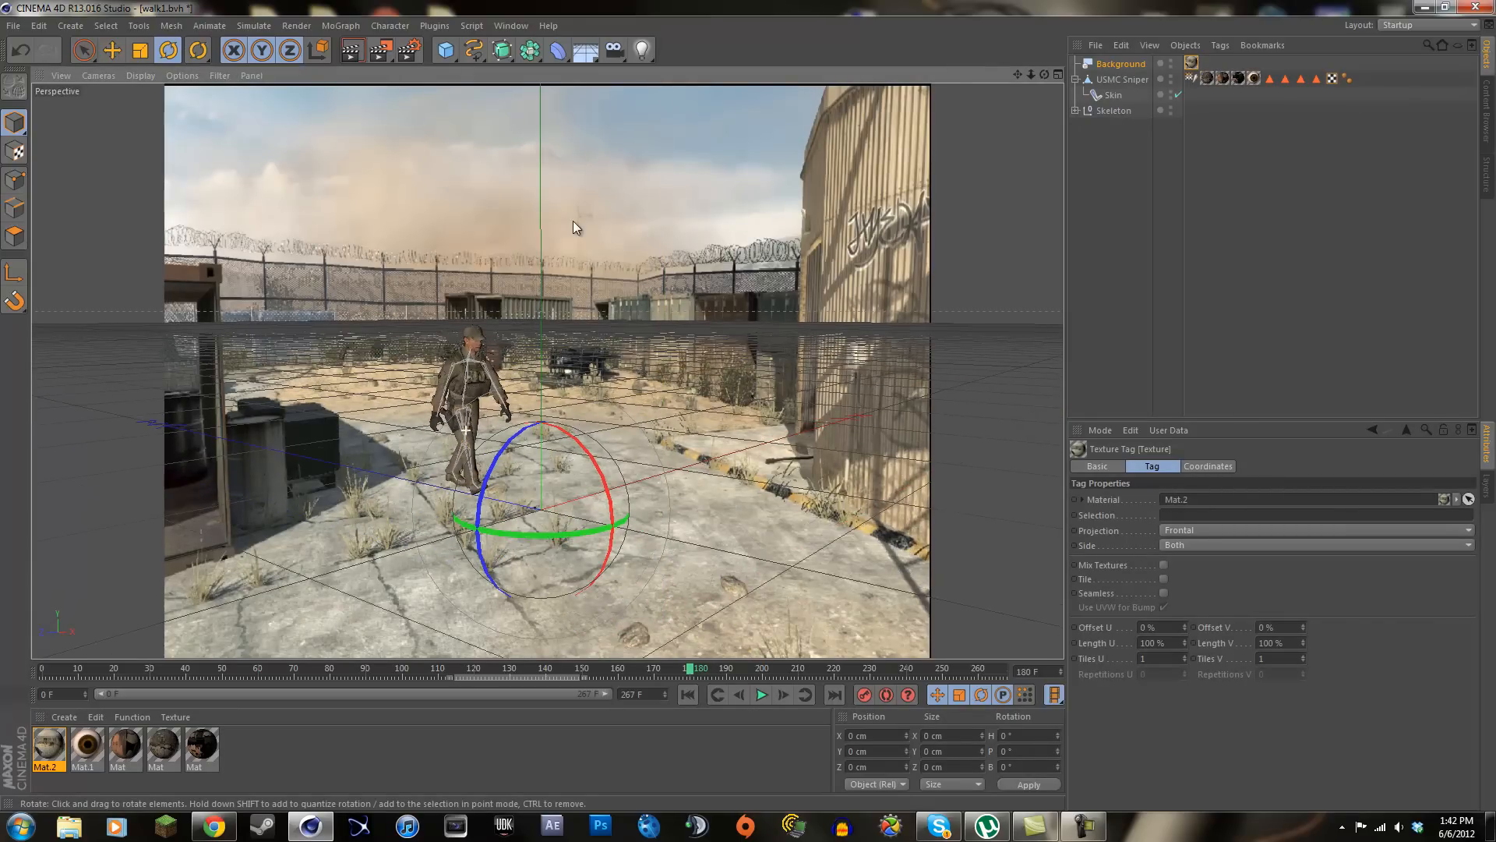
Set the render output size to 1280 x 720 pixels and close the render settings
left_click(411, 52)
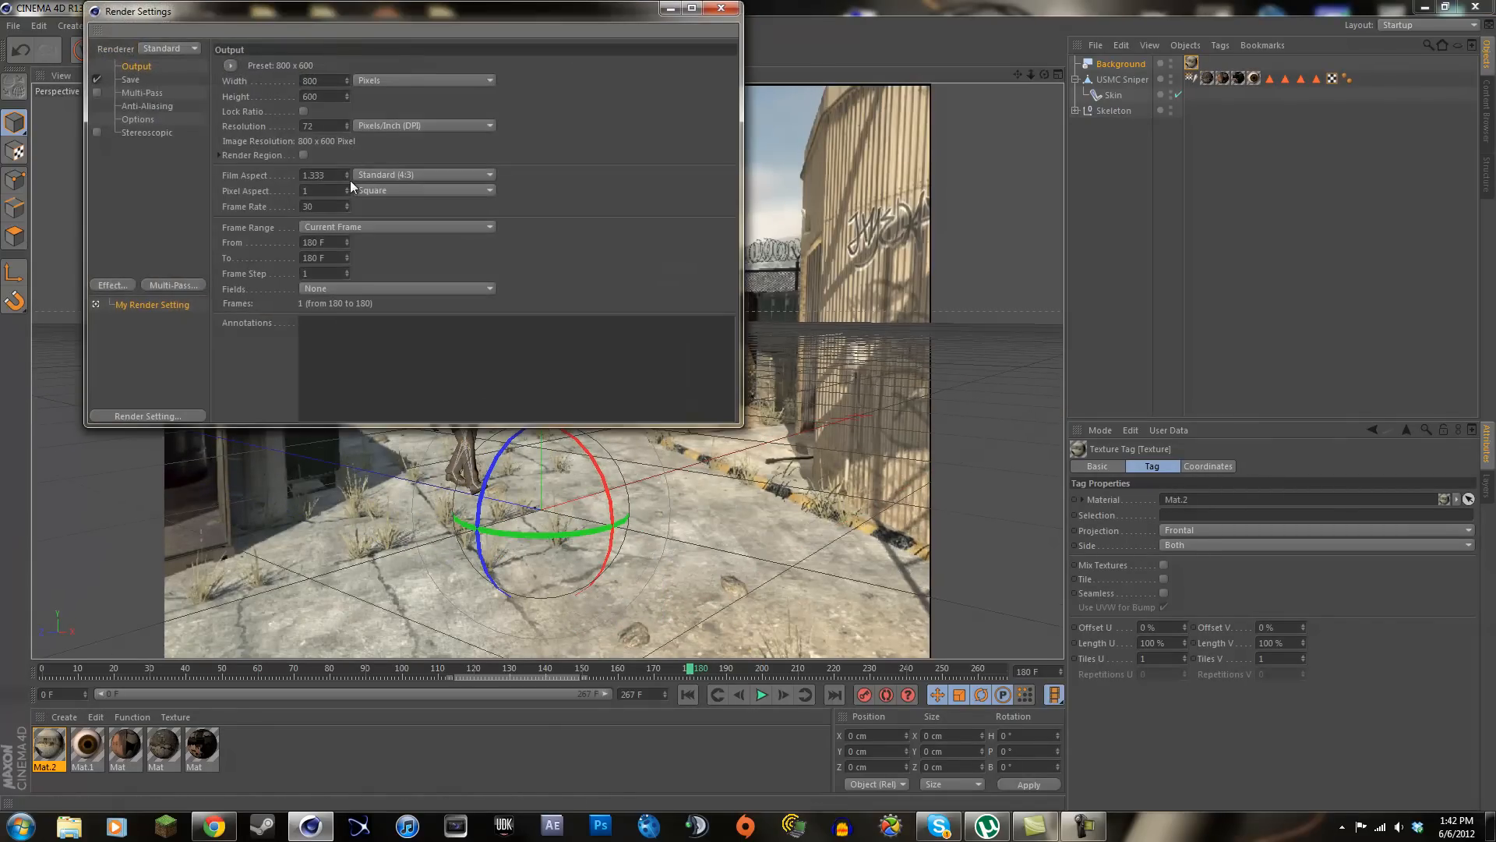
type("112")
type("0")
key("Tab")
type("720")
key("Return")
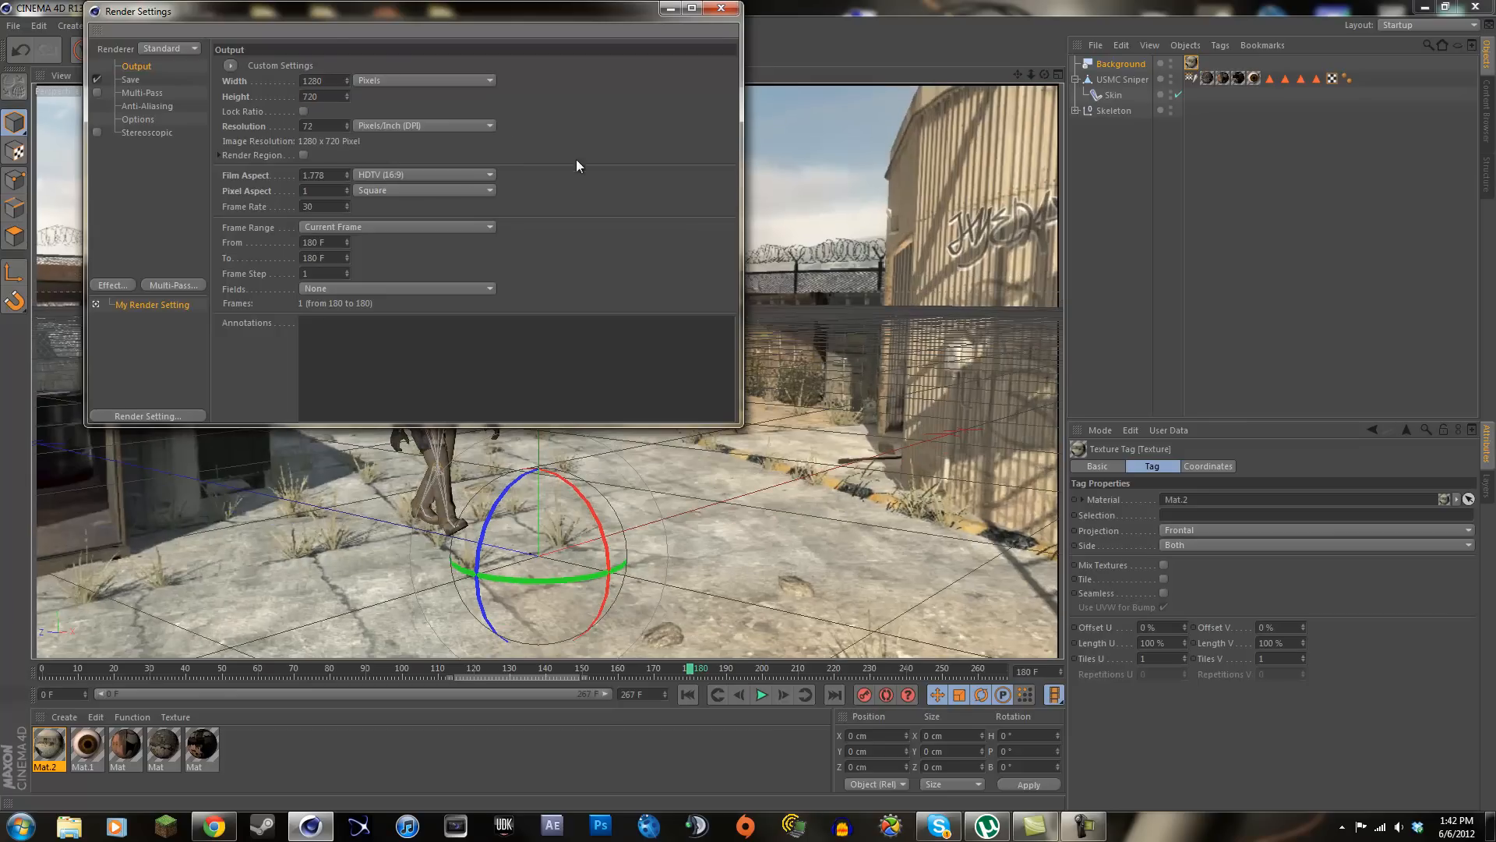
left_click_drag(347, 246, 344, 246)
left_click(721, 10)
Match the perspective view to the background image so the sniper stands on the concrete ground, and go to frame 108
scroll(506, 392, "down", 3)
scroll(526, 450, "up", 1)
scroll(543, 409, "up", 4)
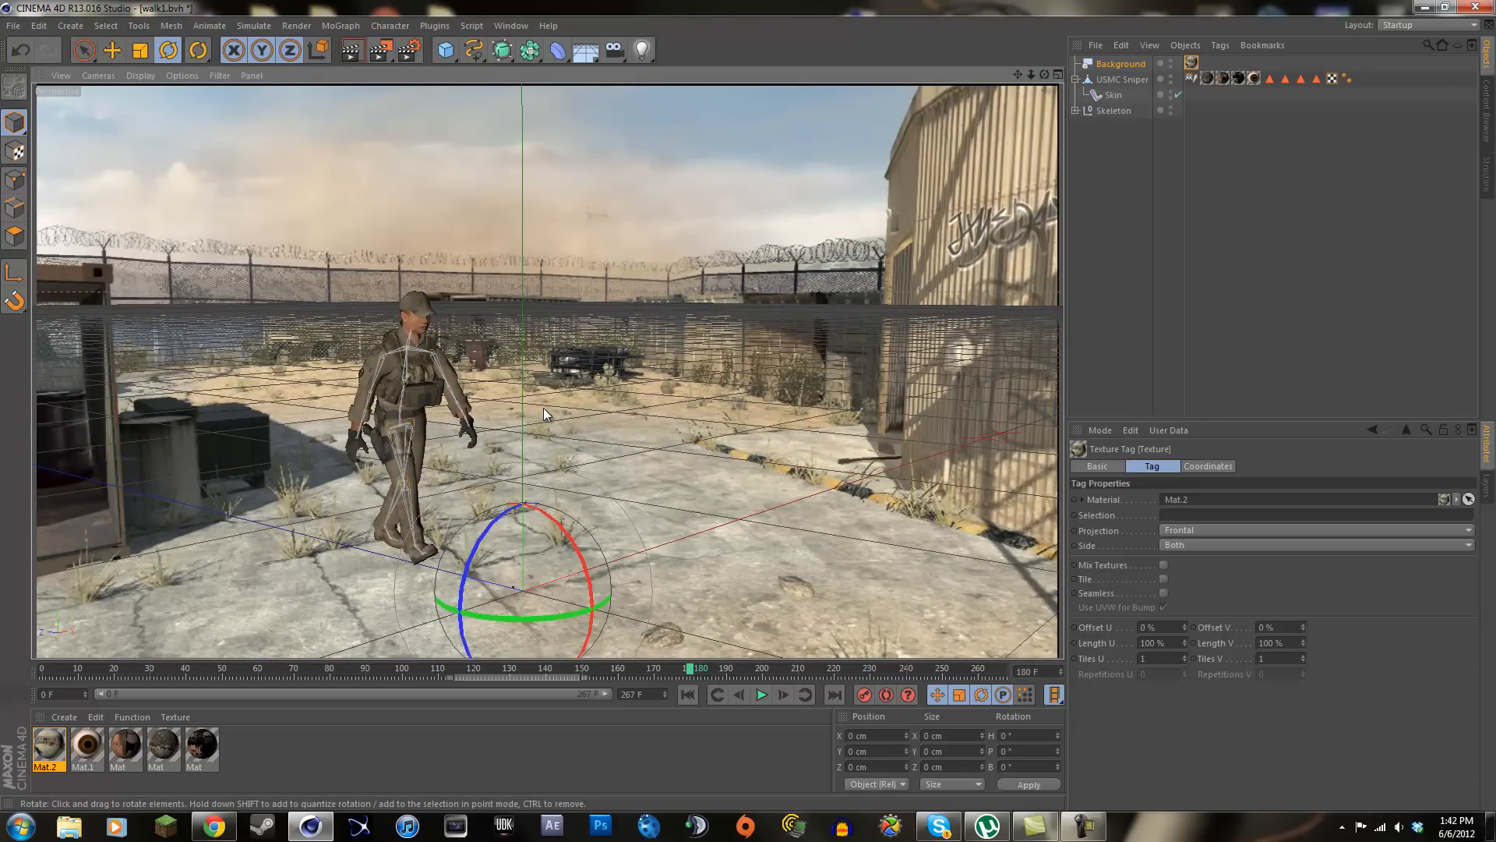
scroll(545, 405, "down", 3)
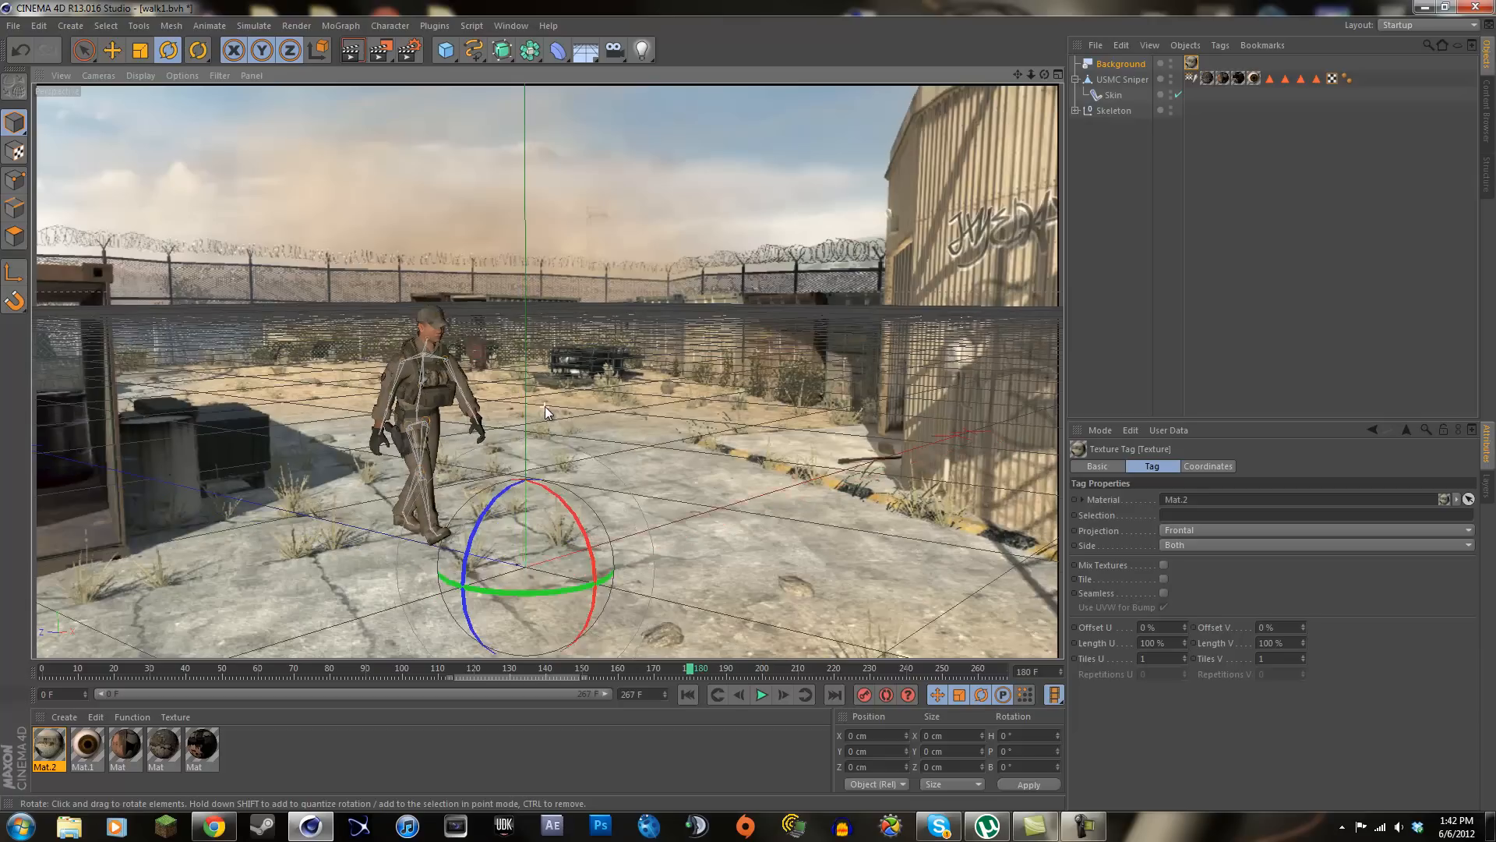
scroll(548, 396, "up", 3)
scroll(549, 397, "down", 2)
scroll(550, 397, "up", 1)
scroll(593, 473, "down", 1)
scroll(593, 473, "up", 2)
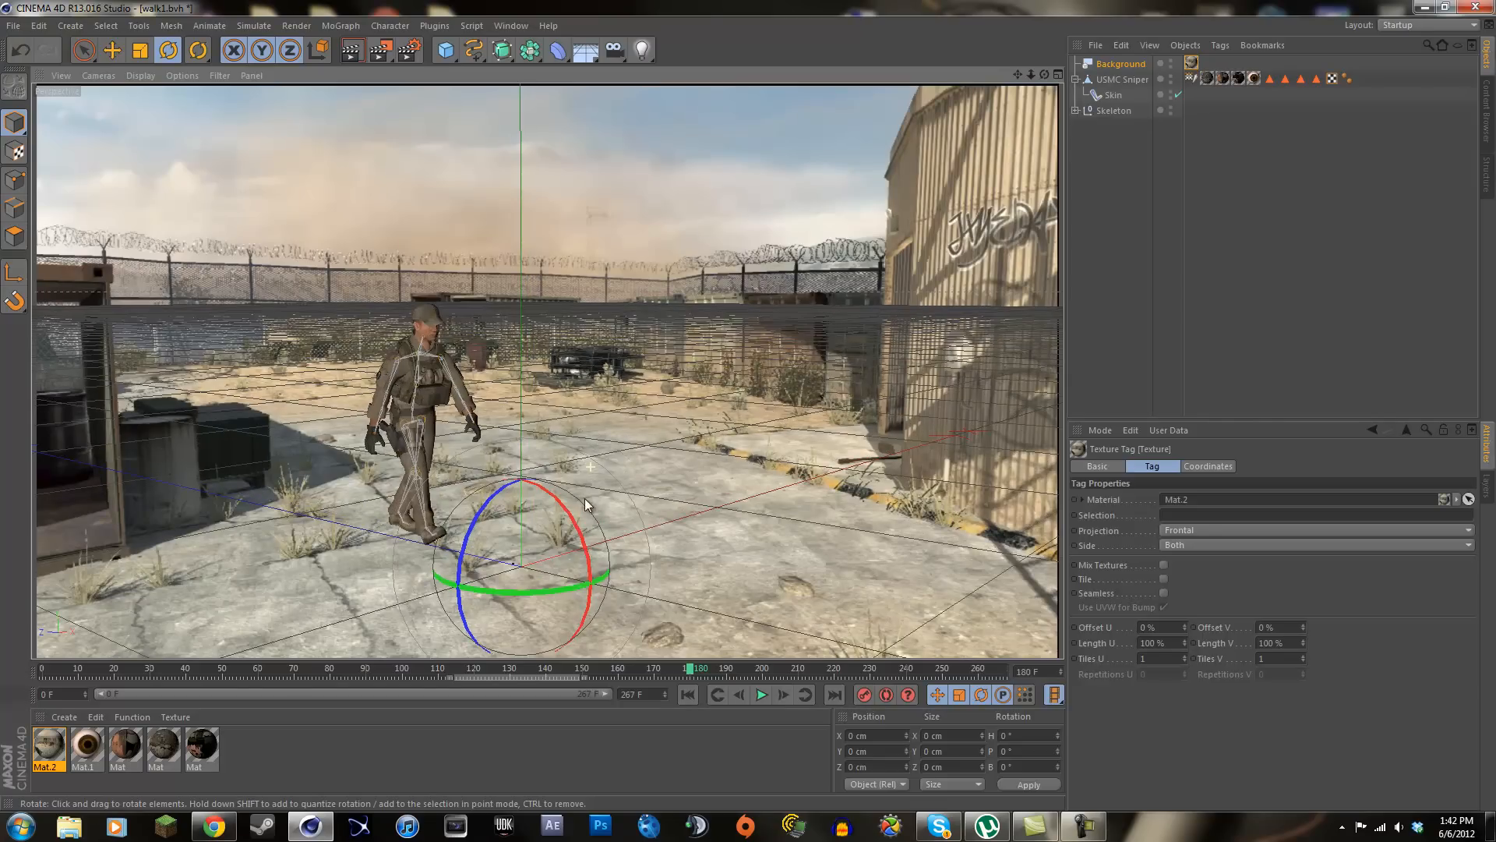
scroll(460, 577, "down", 3)
scroll(502, 511, "up", 1)
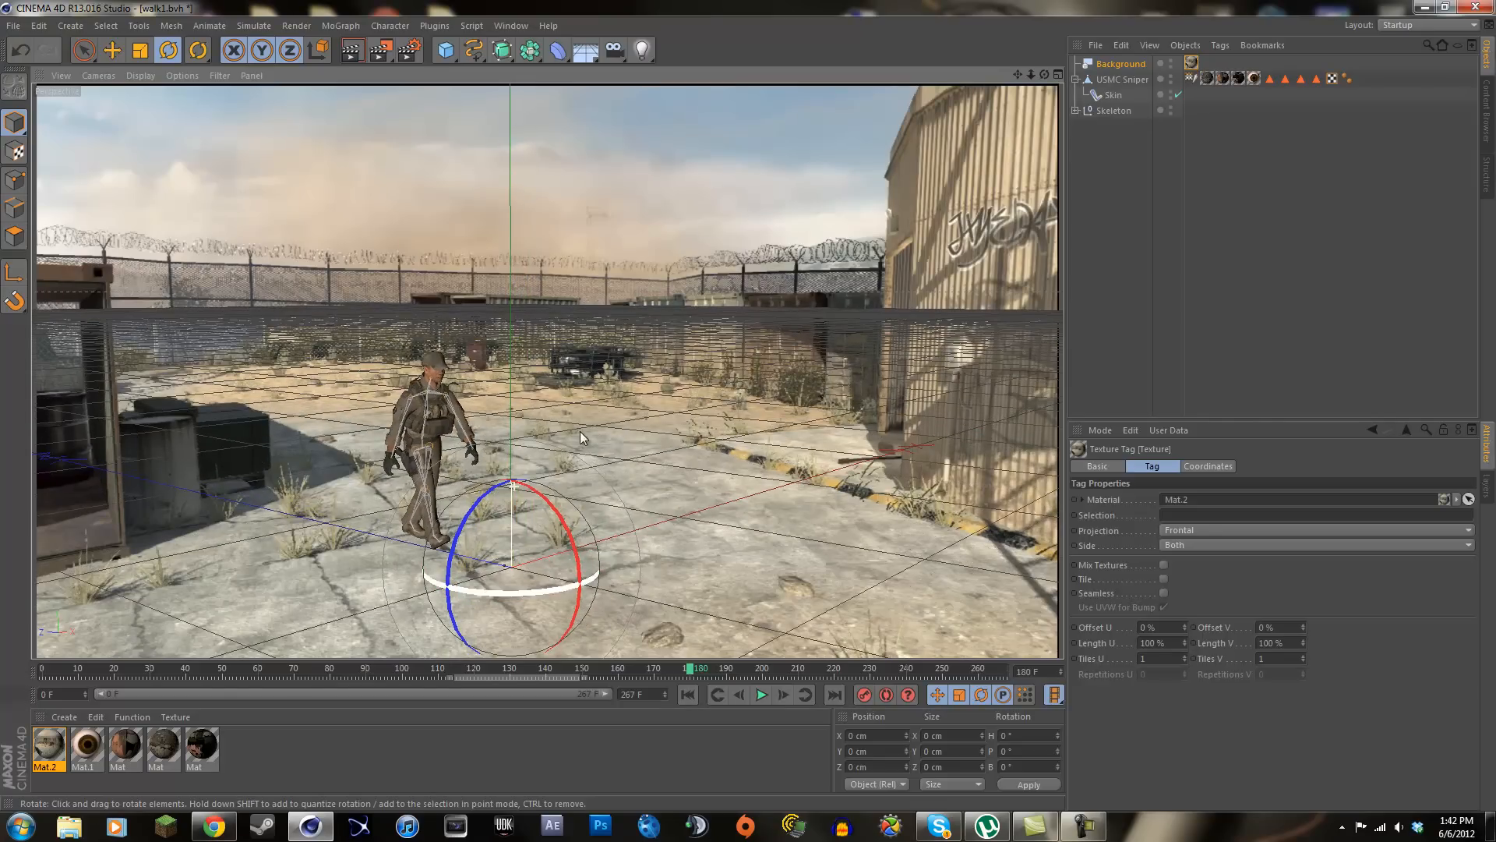
middle_click_drag(748, 405, 796, 327, "alt")
left_click_drag(691, 670, 412, 690)
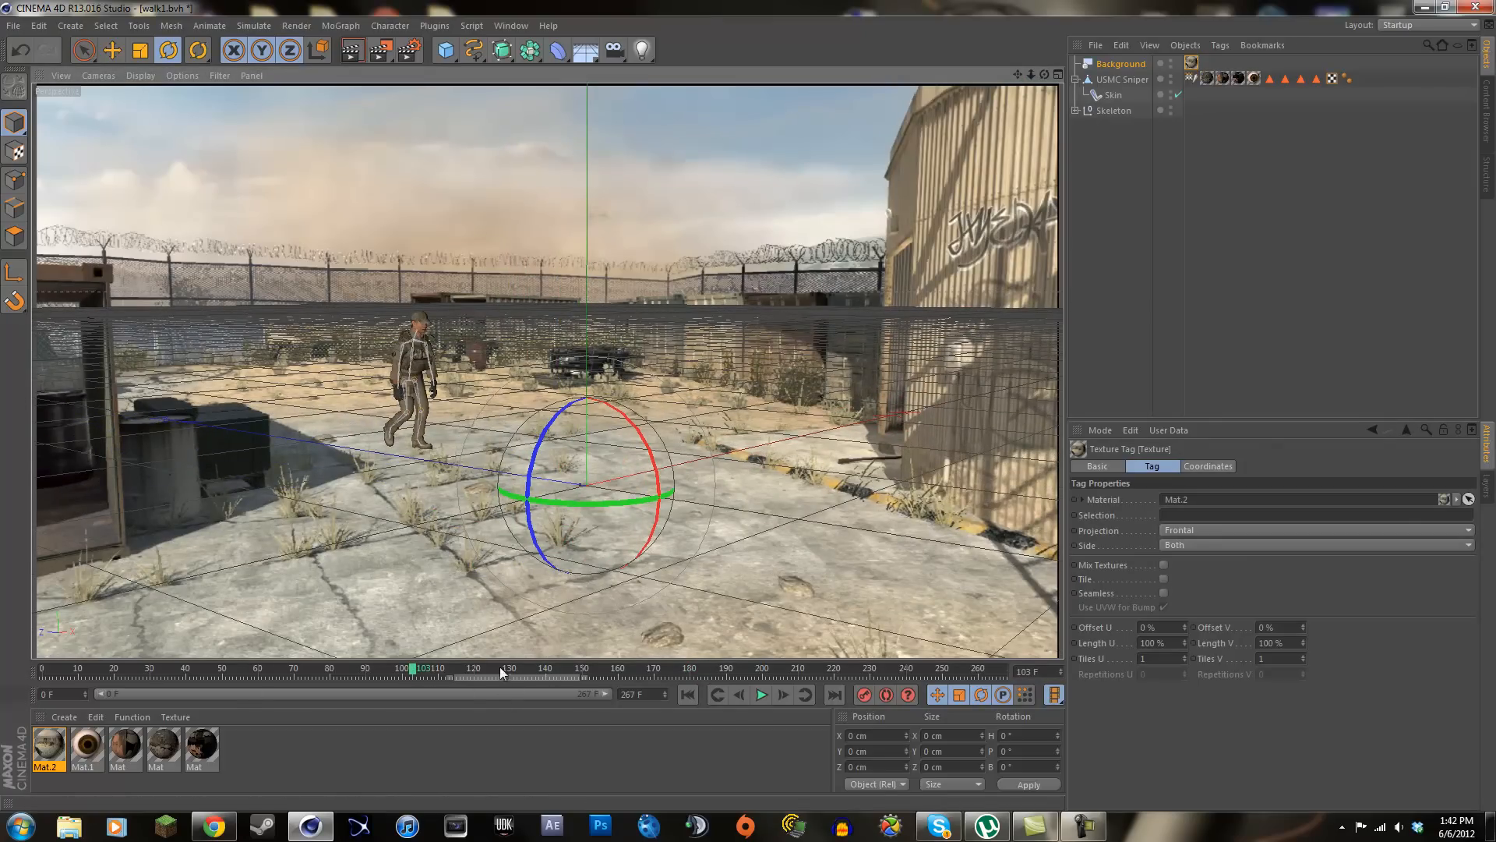
mouse_move(413, 674)
left_mouse_down()
mouse_move(208, 678)
mouse_move(433, 678)
left_mouse_up()
Add a Floor object, copy the Background's texture tag onto it, and render the view as a preview
left_click(586, 51)
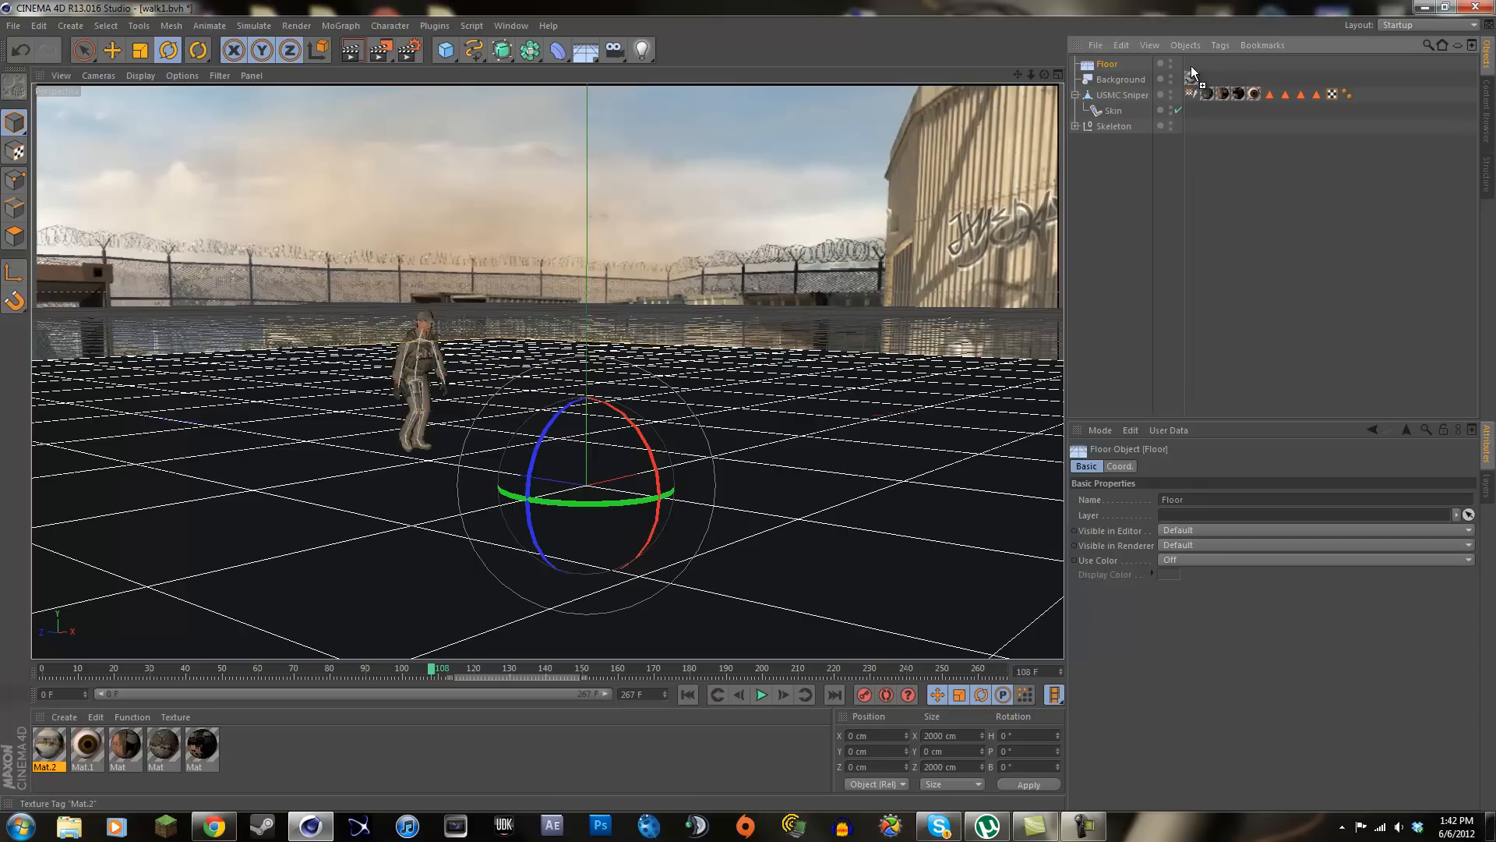
left_click_drag(1192, 69, 1192, 64, "ctrl")
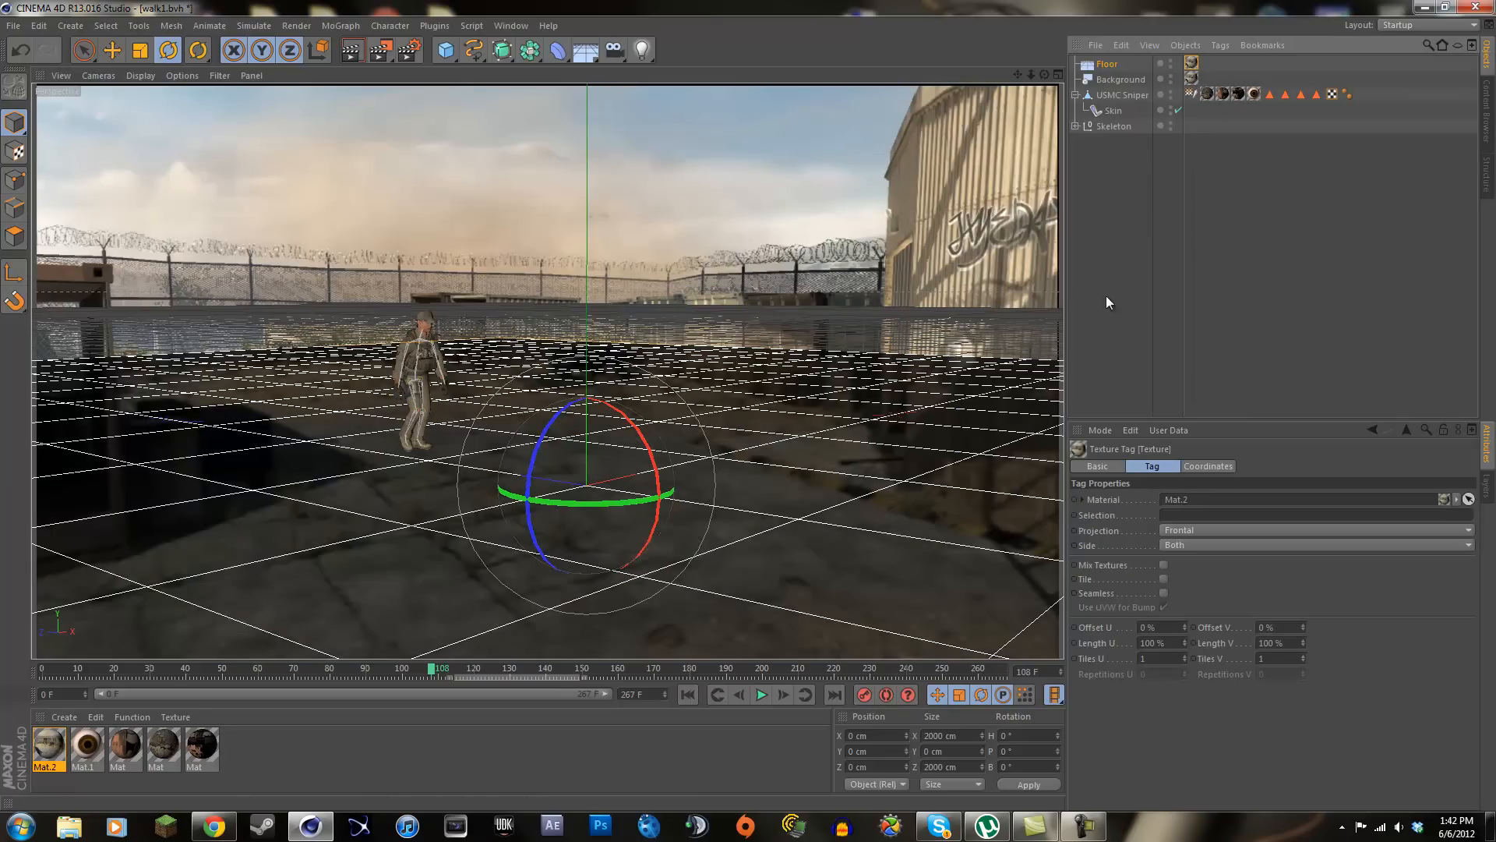
left_click(350, 50)
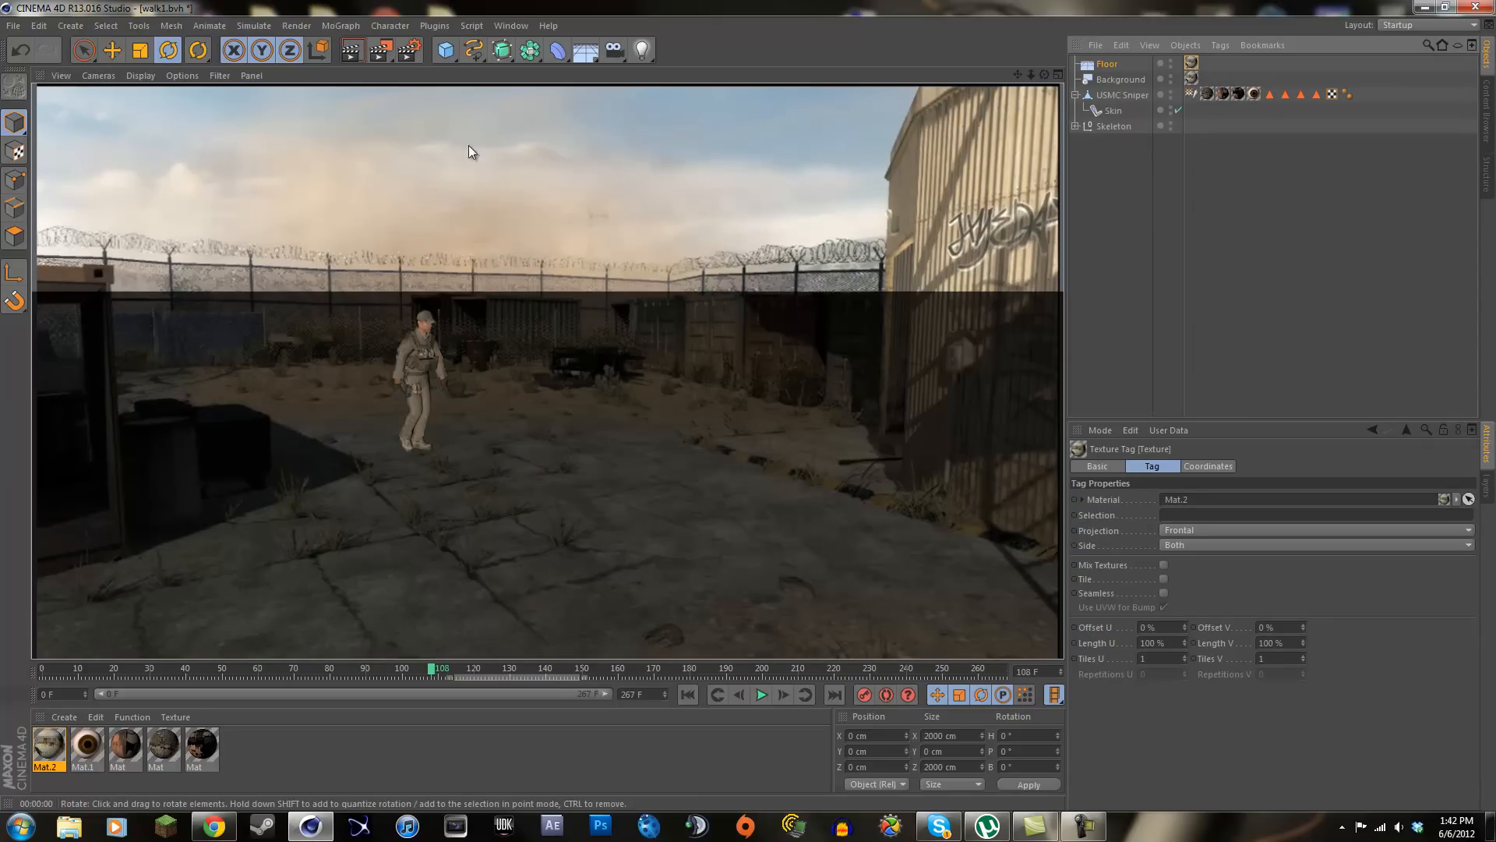
Give the Floor a Compositing tag with Compositing Background on and Self Shadowing off, and render a preview of the view
right_click(1113, 66)
mouse_move(1151, 78)
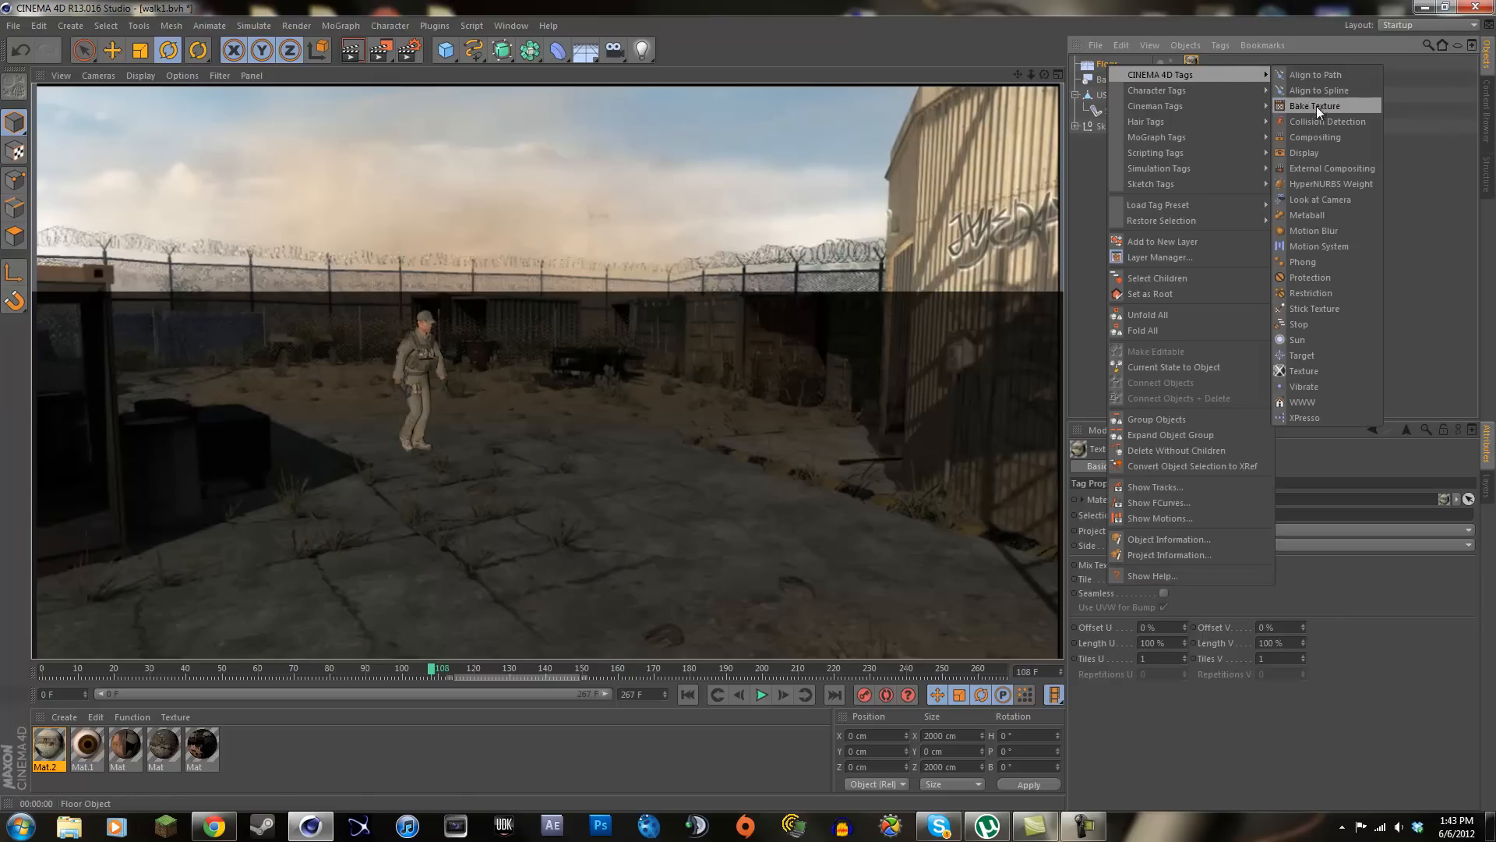
left_click(1317, 137)
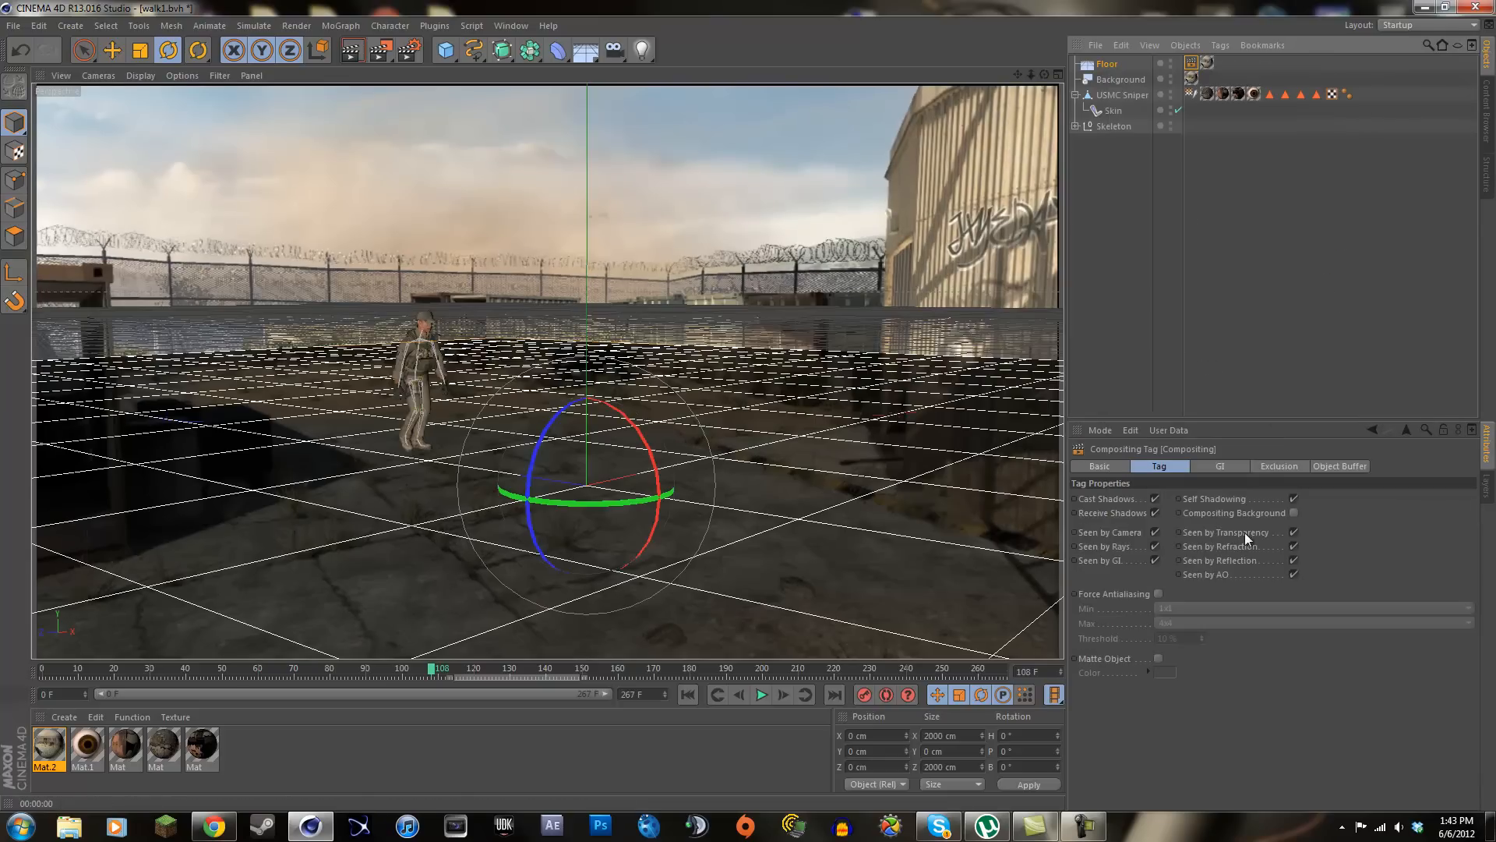
left_click(1292, 513)
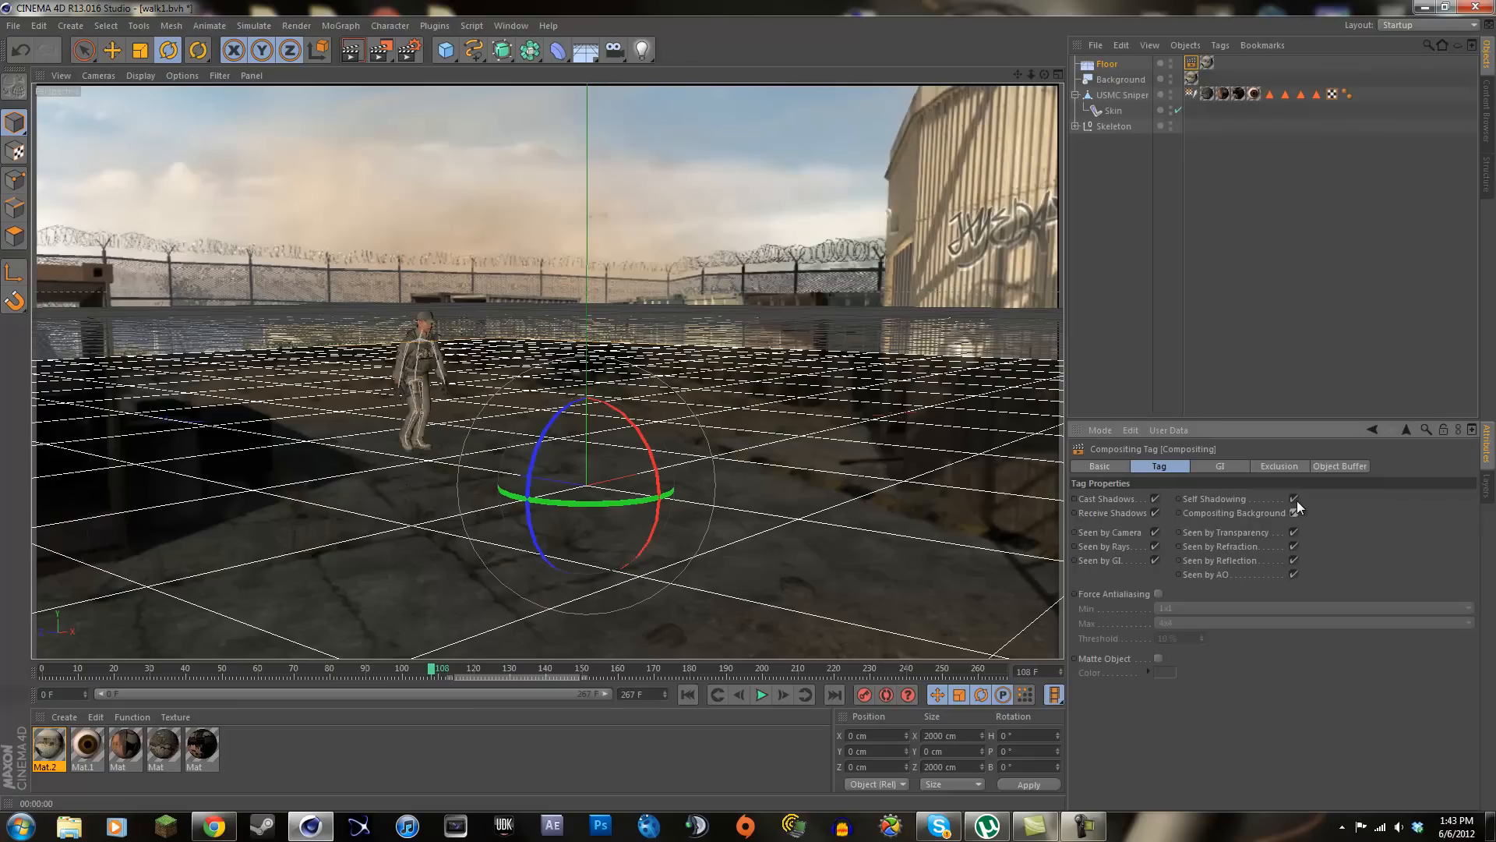
left_click(352, 51)
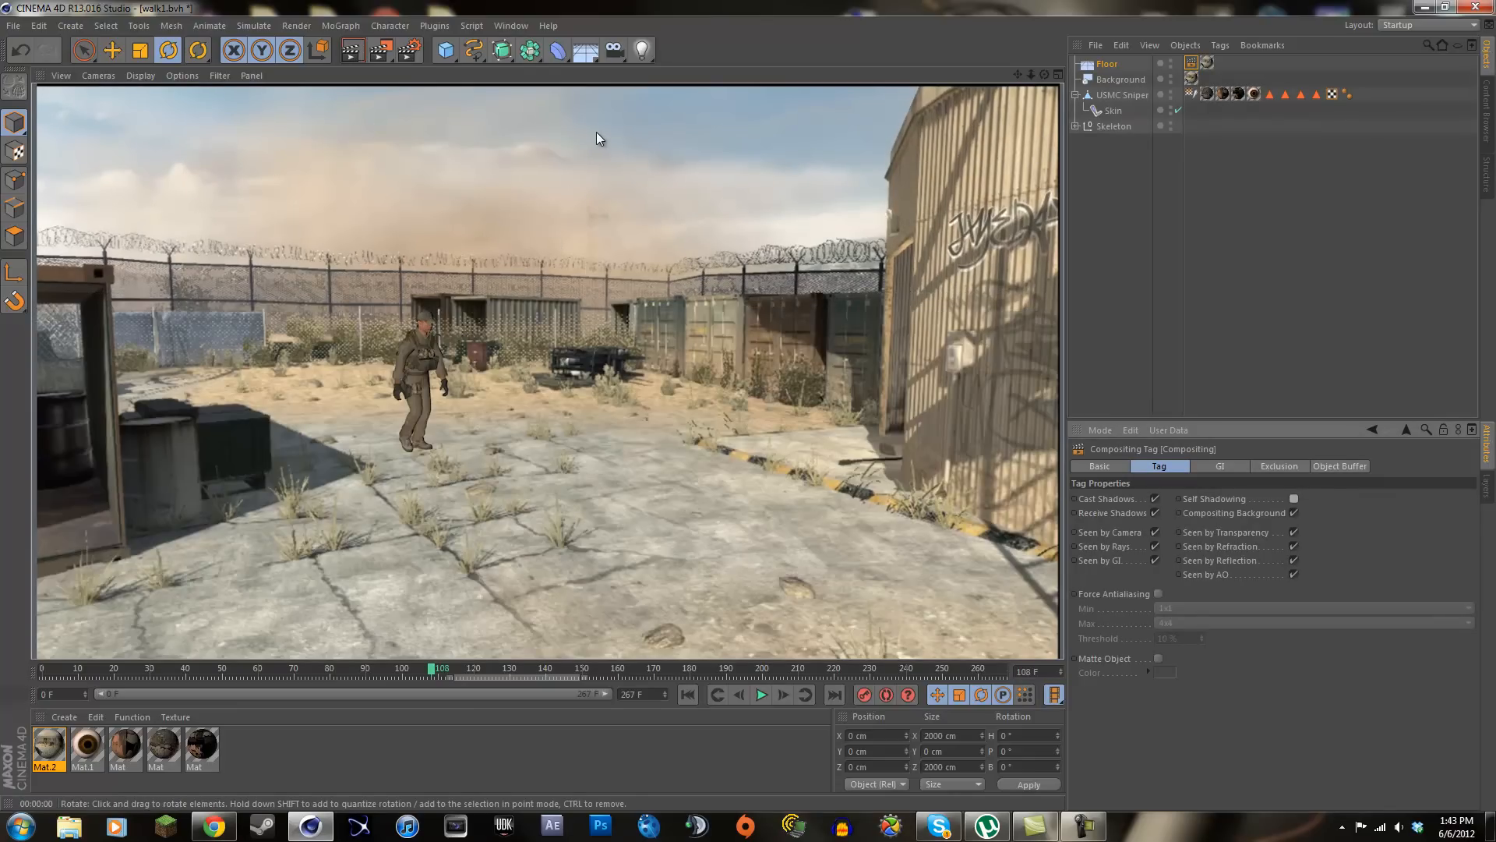
Add a light and move it above the sniper to about X -38, Y 142, Z 45 cm
left_click_drag(639, 53, 698, 68)
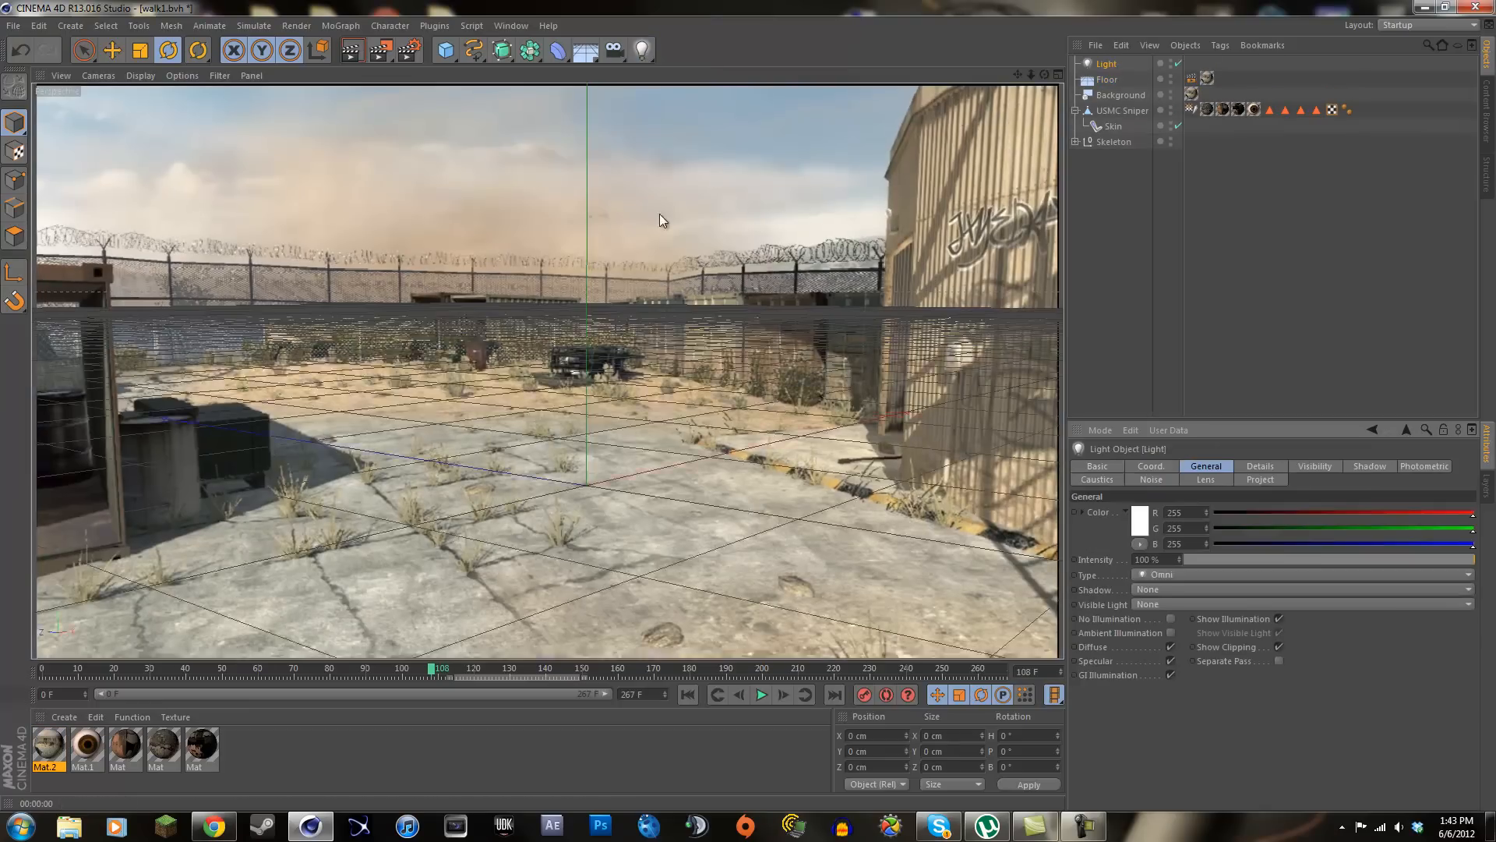
key("e")
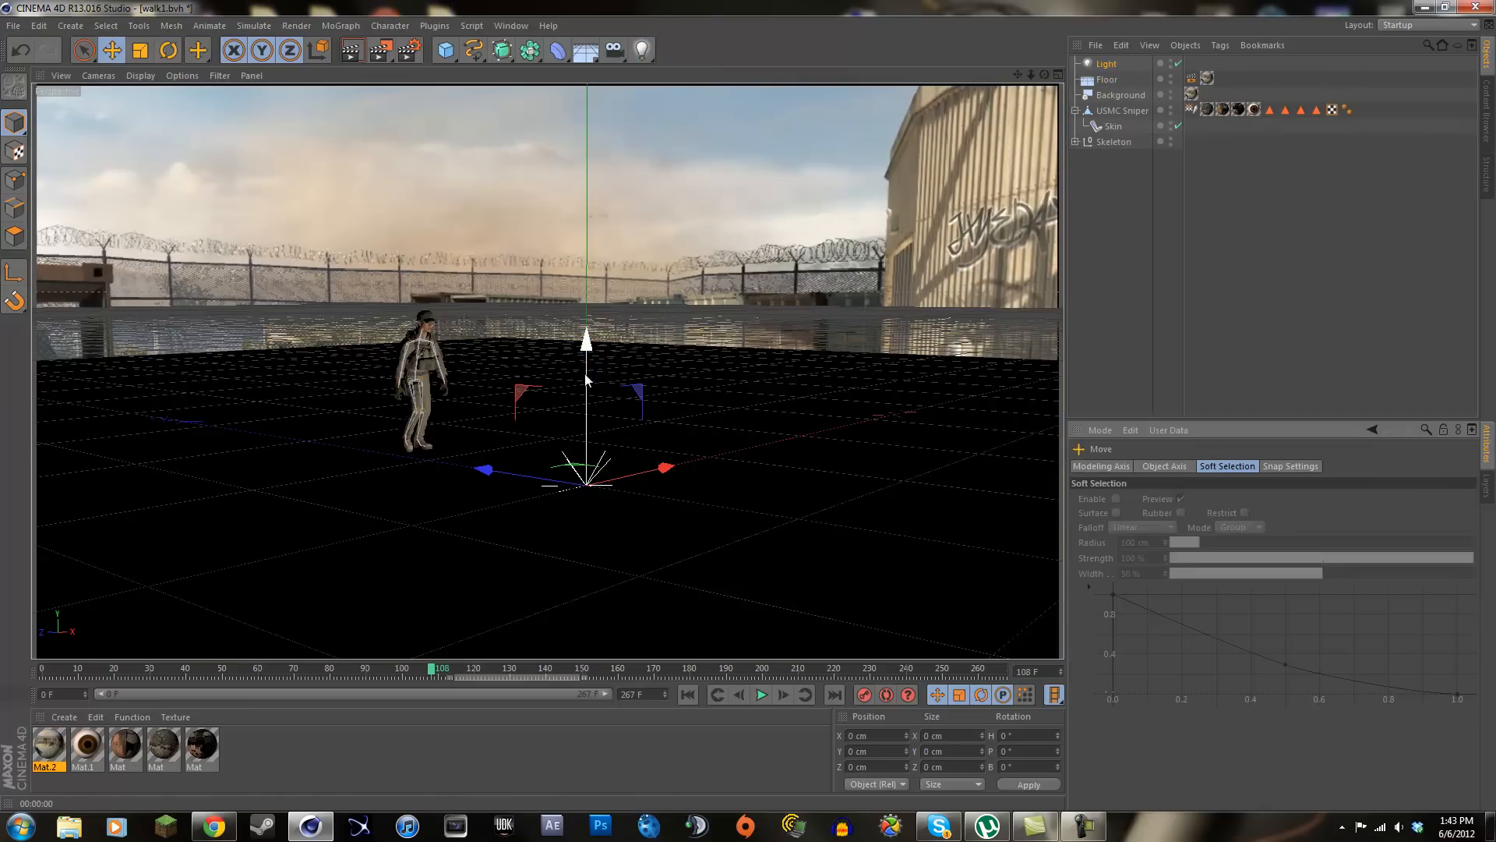
left_click_drag(587, 380, 589, 136)
left_click_drag(497, 238, 356, 218)
left_click_drag(442, 97, 444, 57)
Give the light Shadow Maps (Soft) shadows with a density of 87 %, and render a preview
left_click(1107, 64)
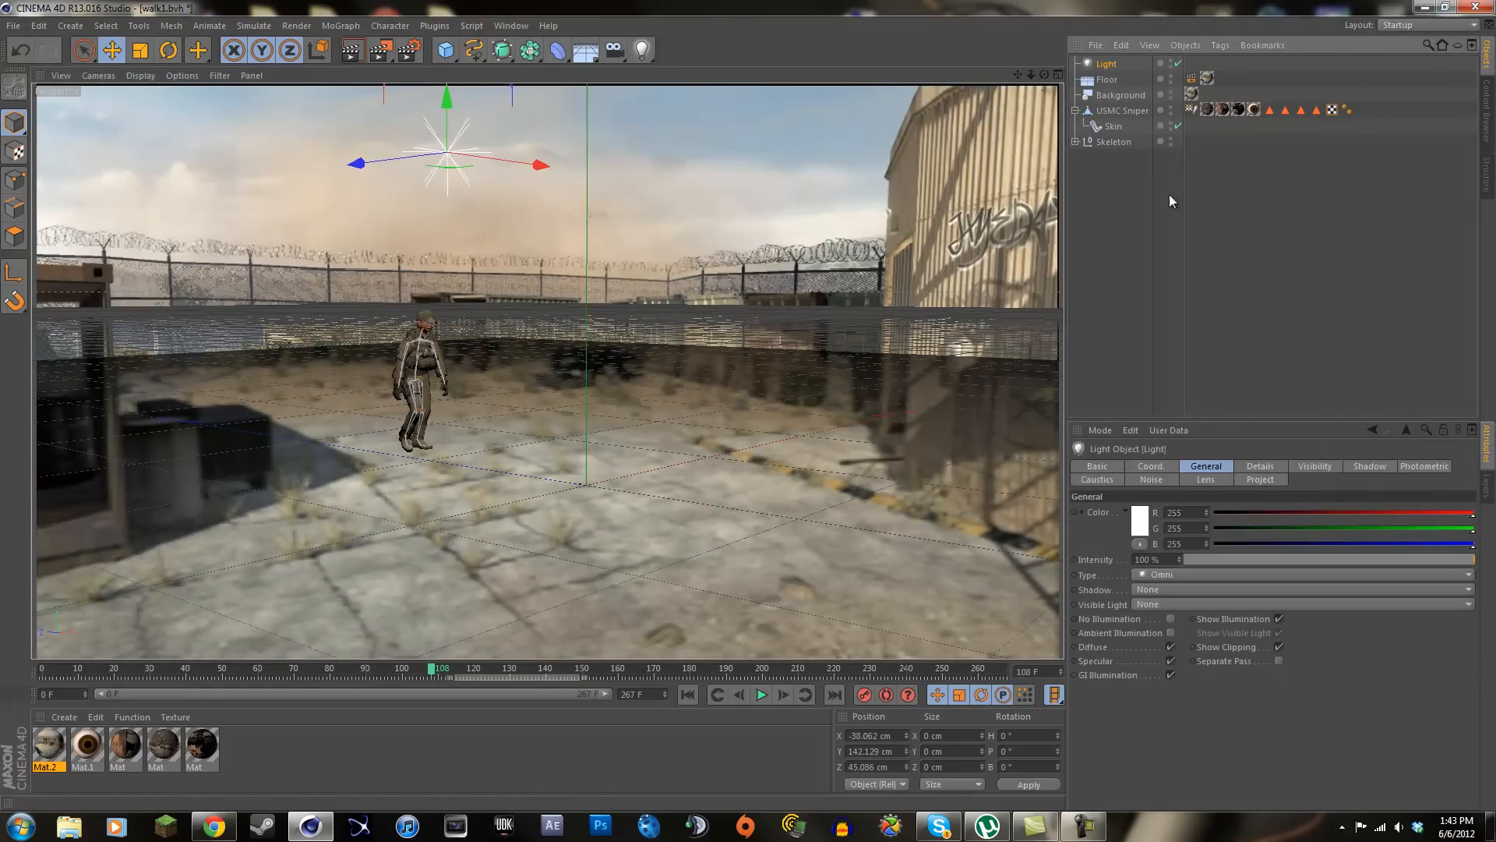
left_click(1368, 467)
left_click(1162, 511)
left_click(1164, 558)
left_click(1166, 543)
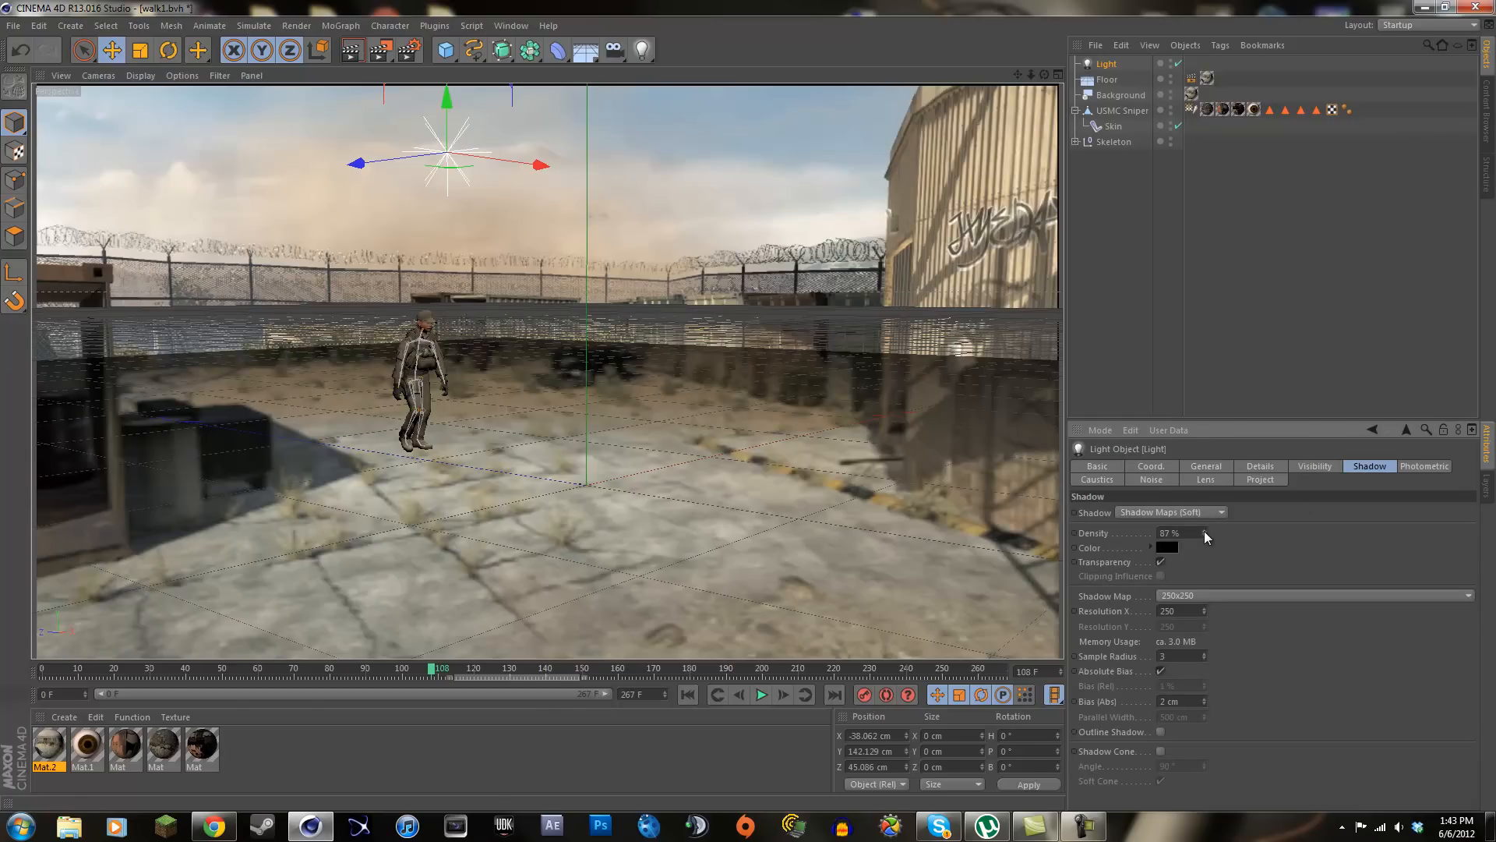
left_click(351, 50)
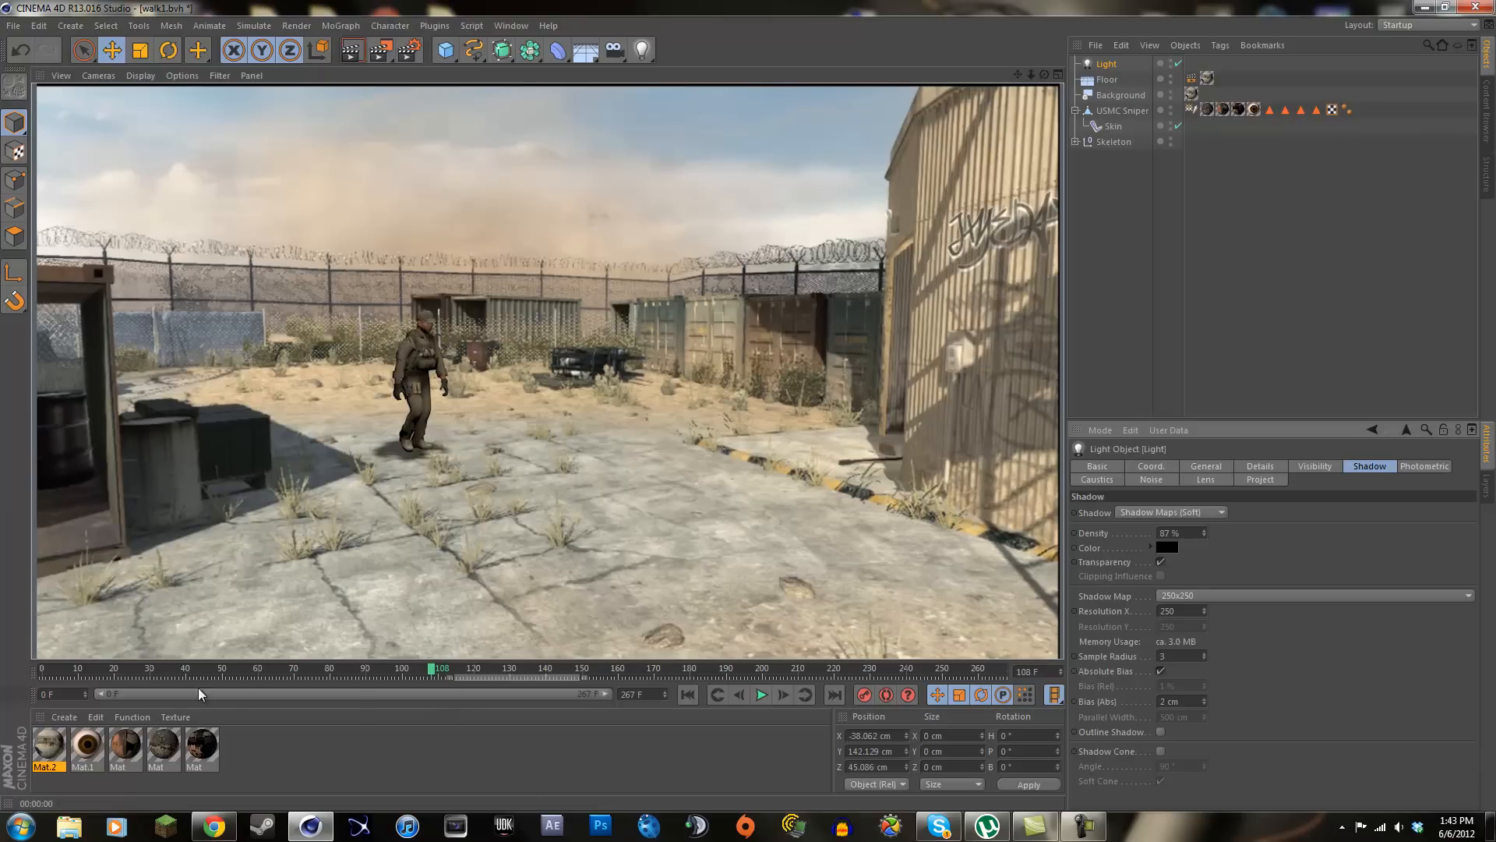
Go to frame 175 and render the perspective view to examine the sniper's shadow on the floor
left_click_drag(423, 675, 673, 675)
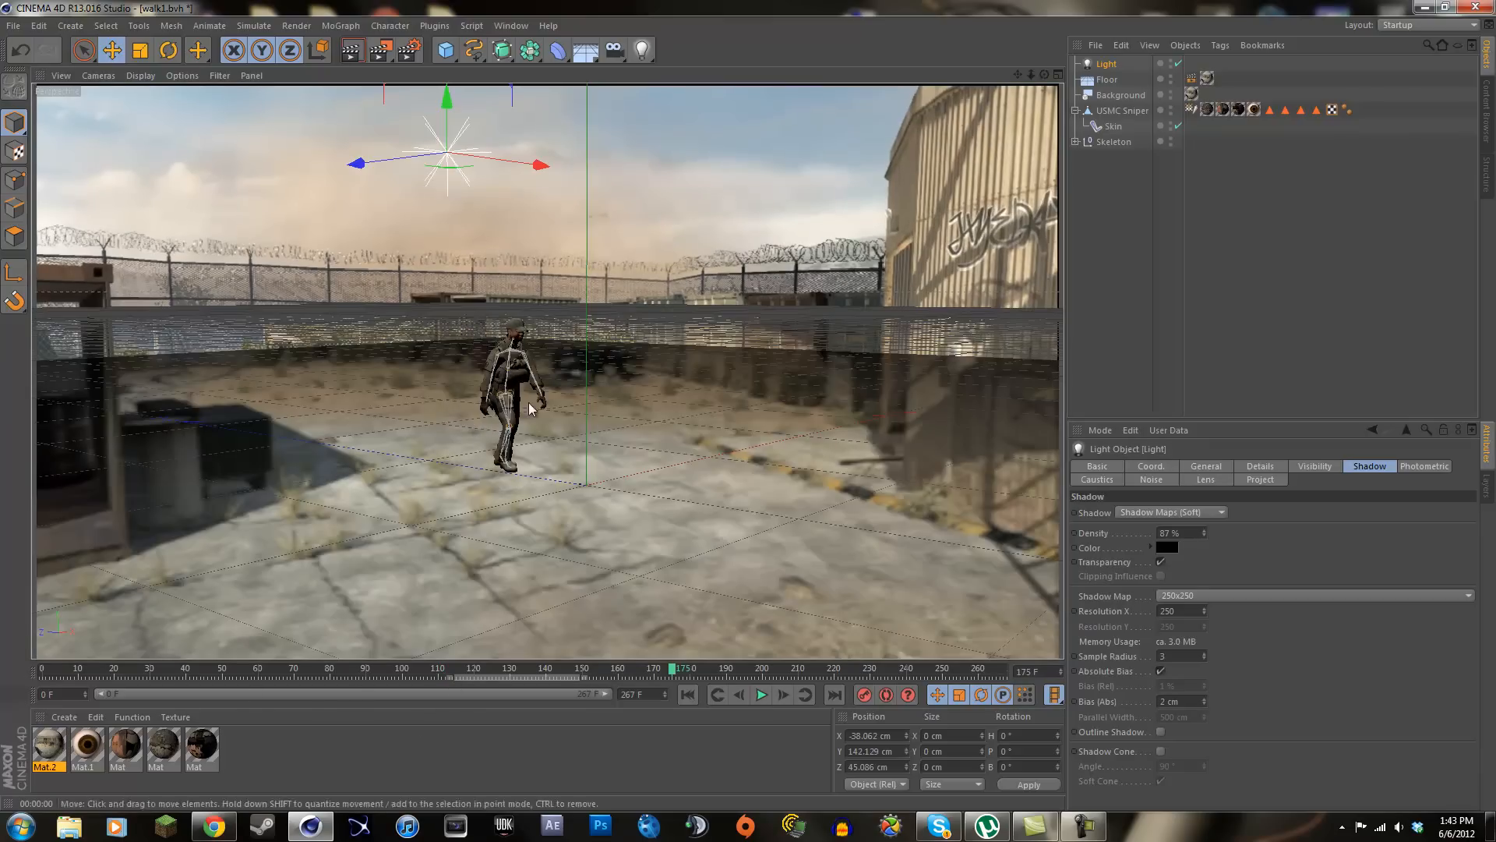
left_click(354, 51)
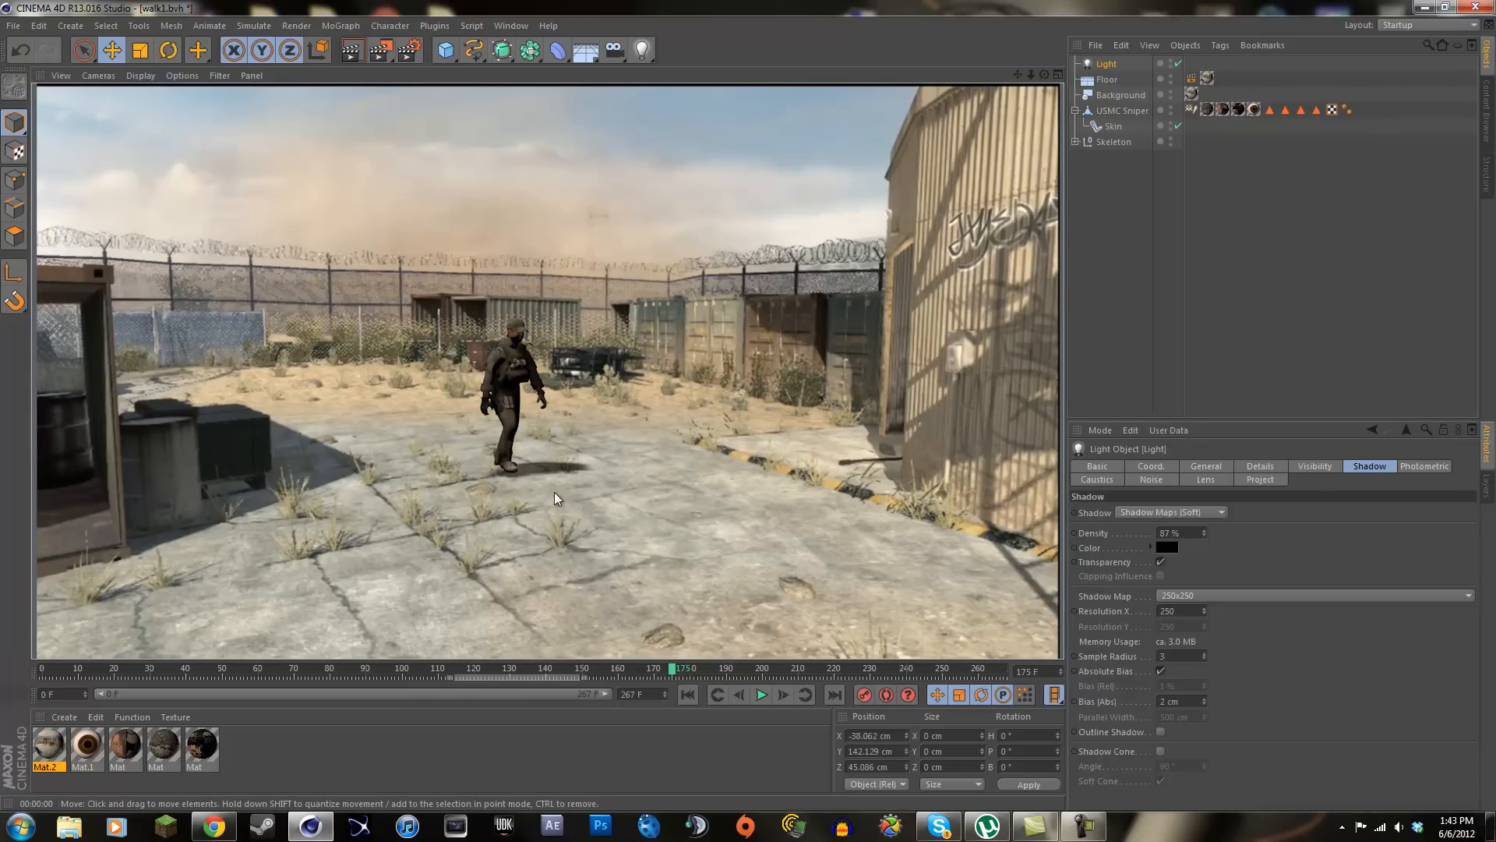
middle_click(615, 448)
middle_click(546, 297)
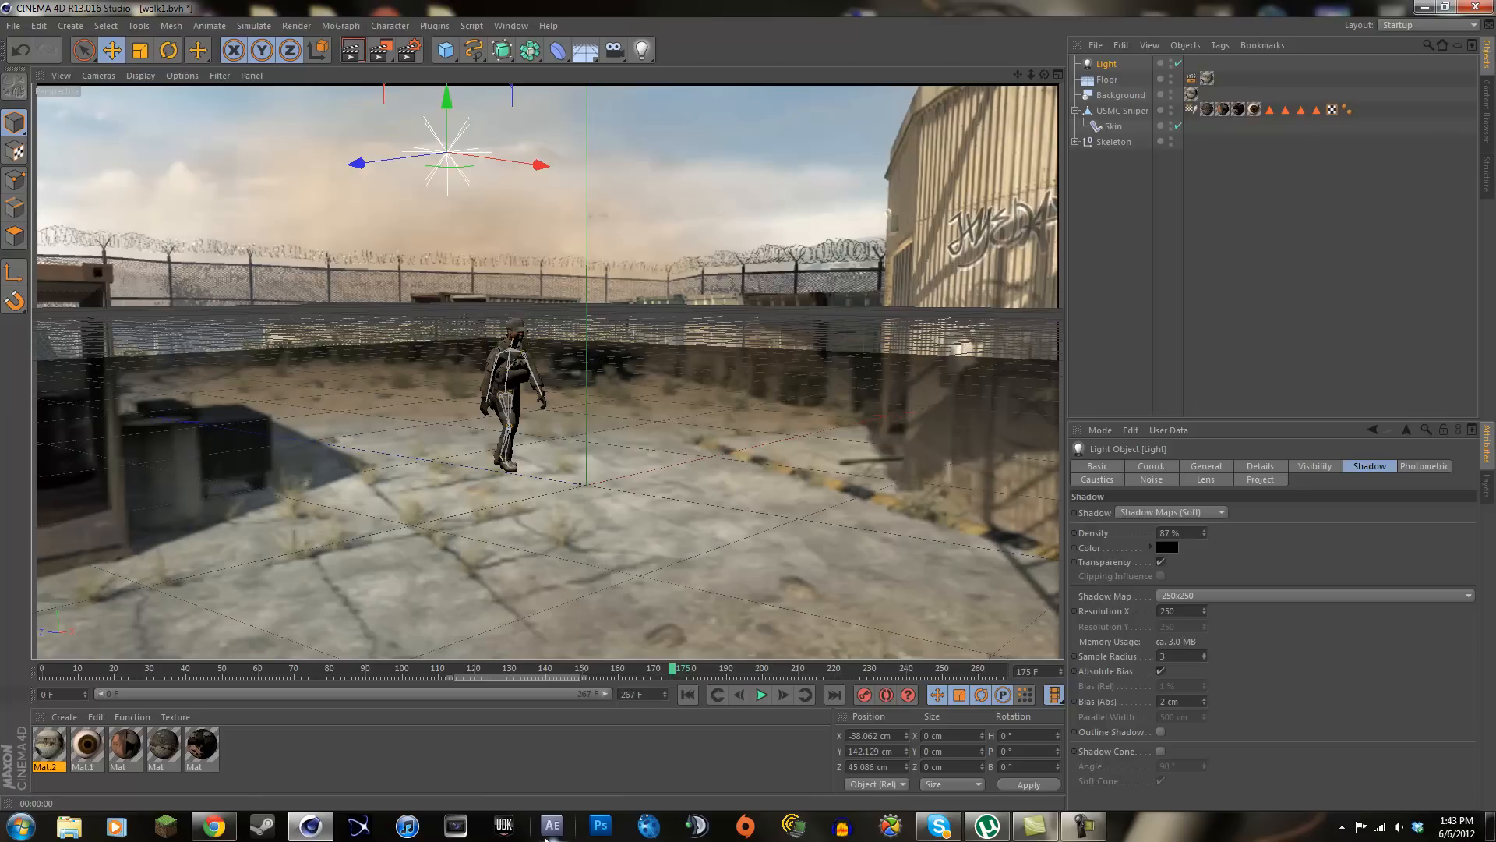
In the Right view, raise the Floor to about Y 1.9 cm, closer to the sniper's feet
middle_click(651, 427)
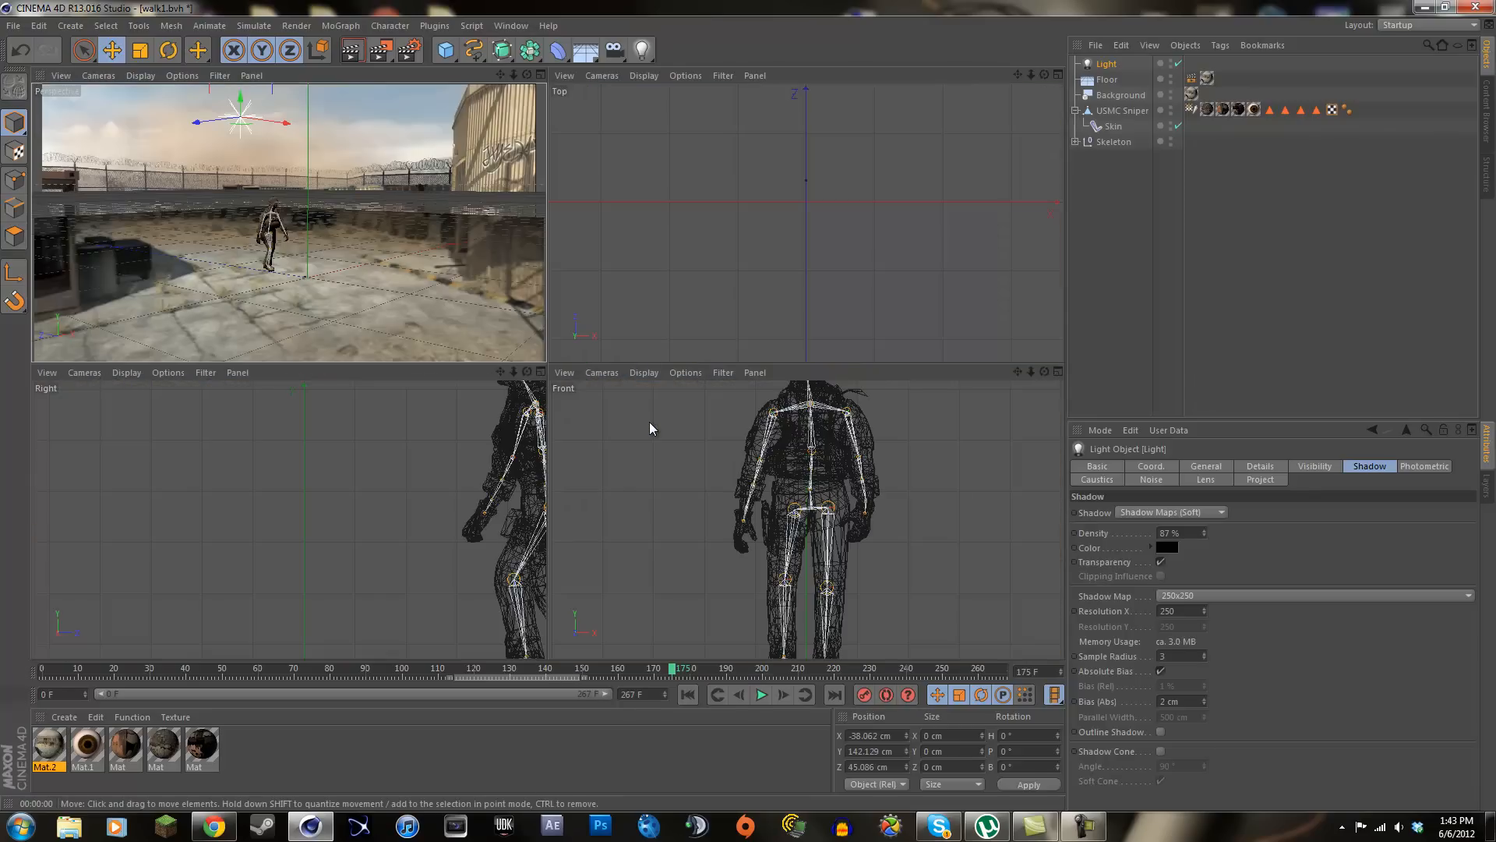
scroll(477, 487, "down", 4)
scroll(481, 483, "up", 2)
middle_click(487, 513)
middle_click(382, 491)
middle_click(307, 492)
left_click_drag(1019, 73, 626, 402)
left_click(1107, 79)
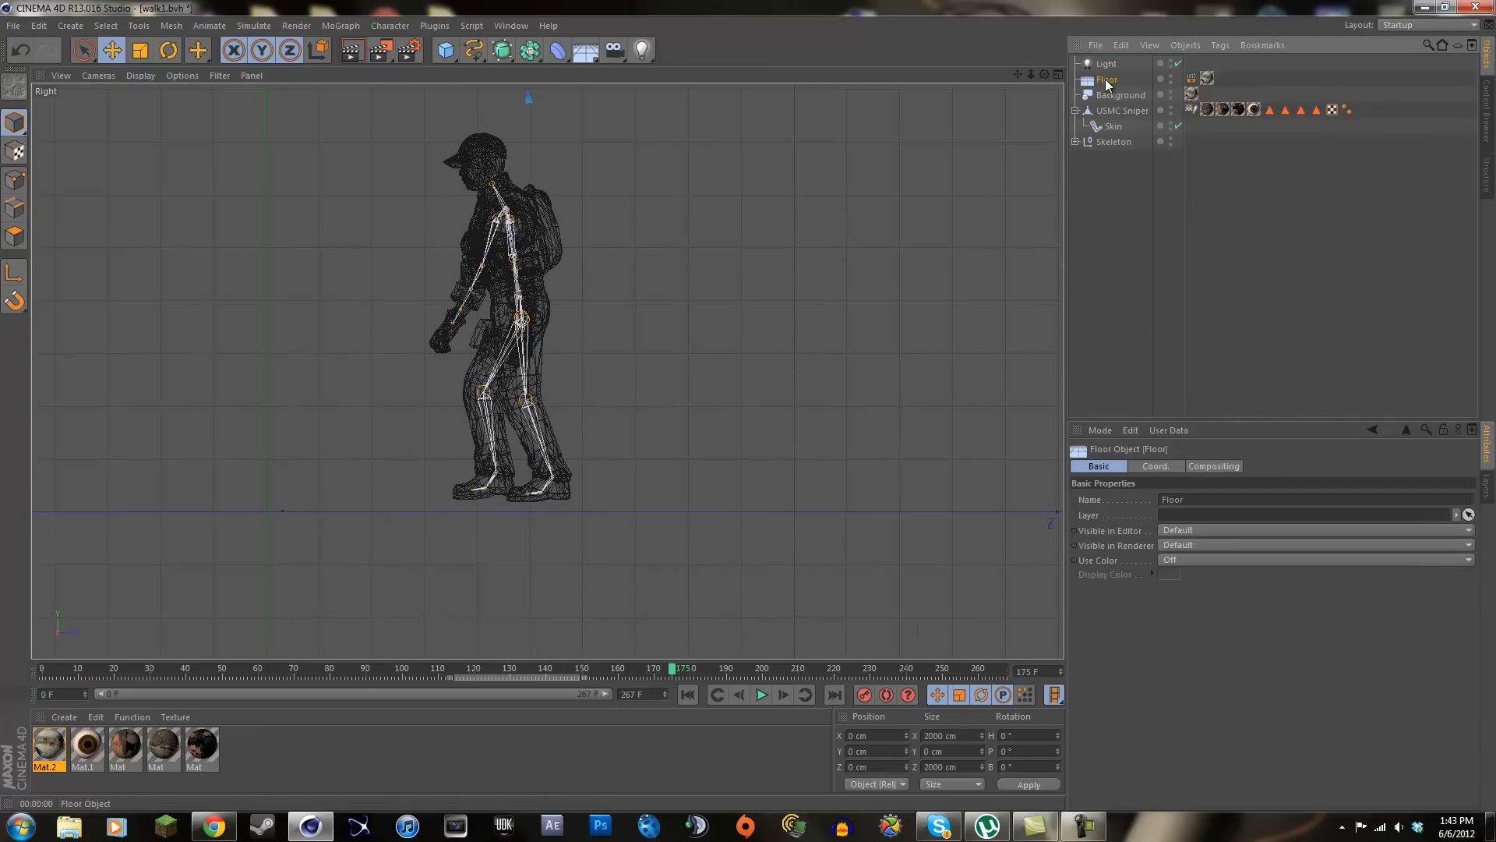
left_click_drag(265, 378, 265, 369)
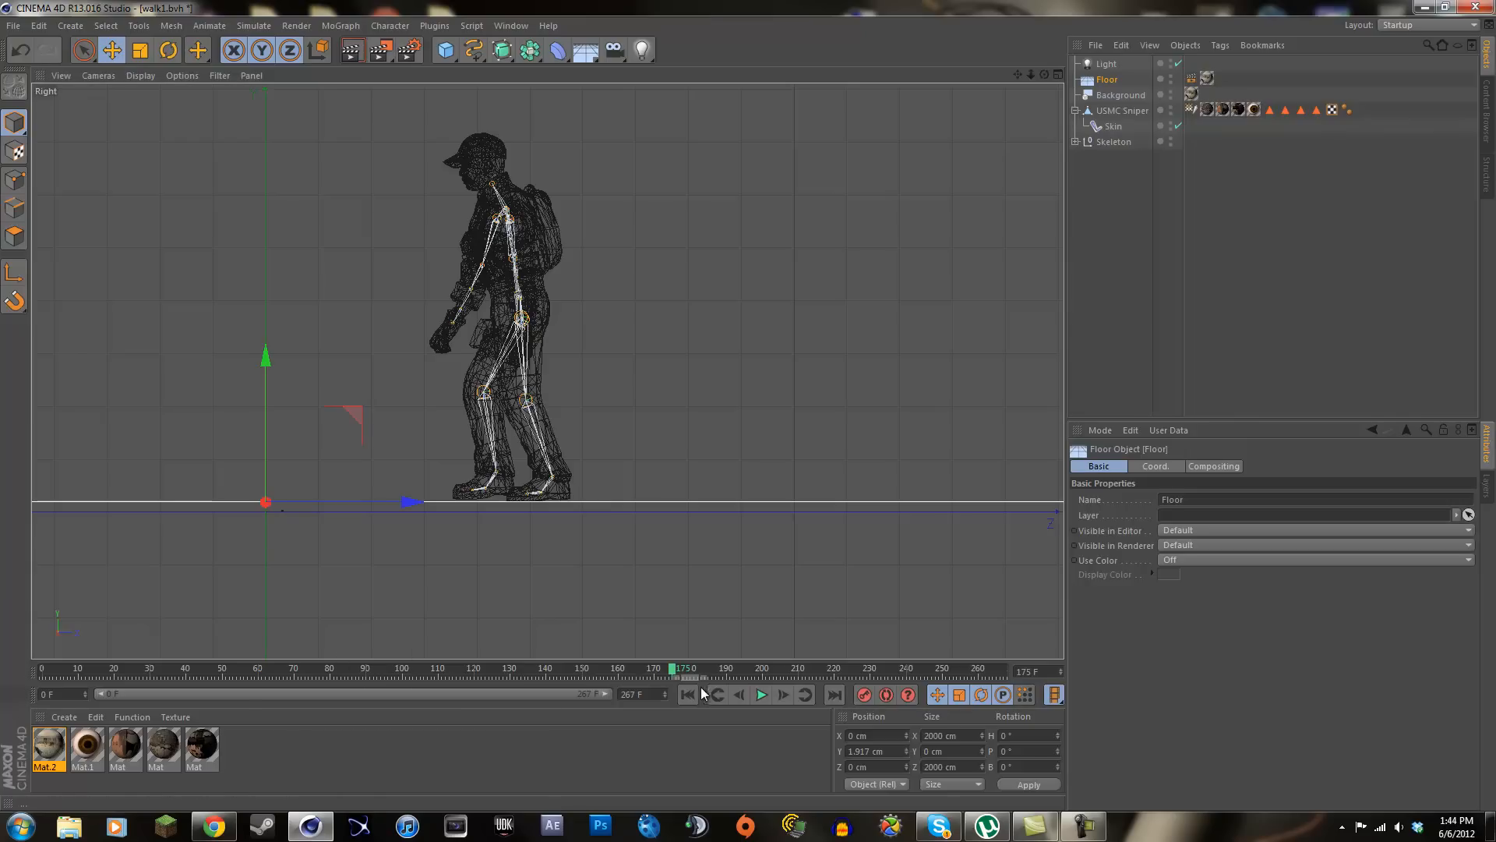
Rotate the Floor's pitch to about 2.2° to follow the sniper's feet, scrubbing the walk from frame 3 to 218 to compare
scroll(637, 604, "down", 2)
scroll(637, 603, "down", 2)
left_click_drag(672, 668, 53, 668)
left_click(168, 51)
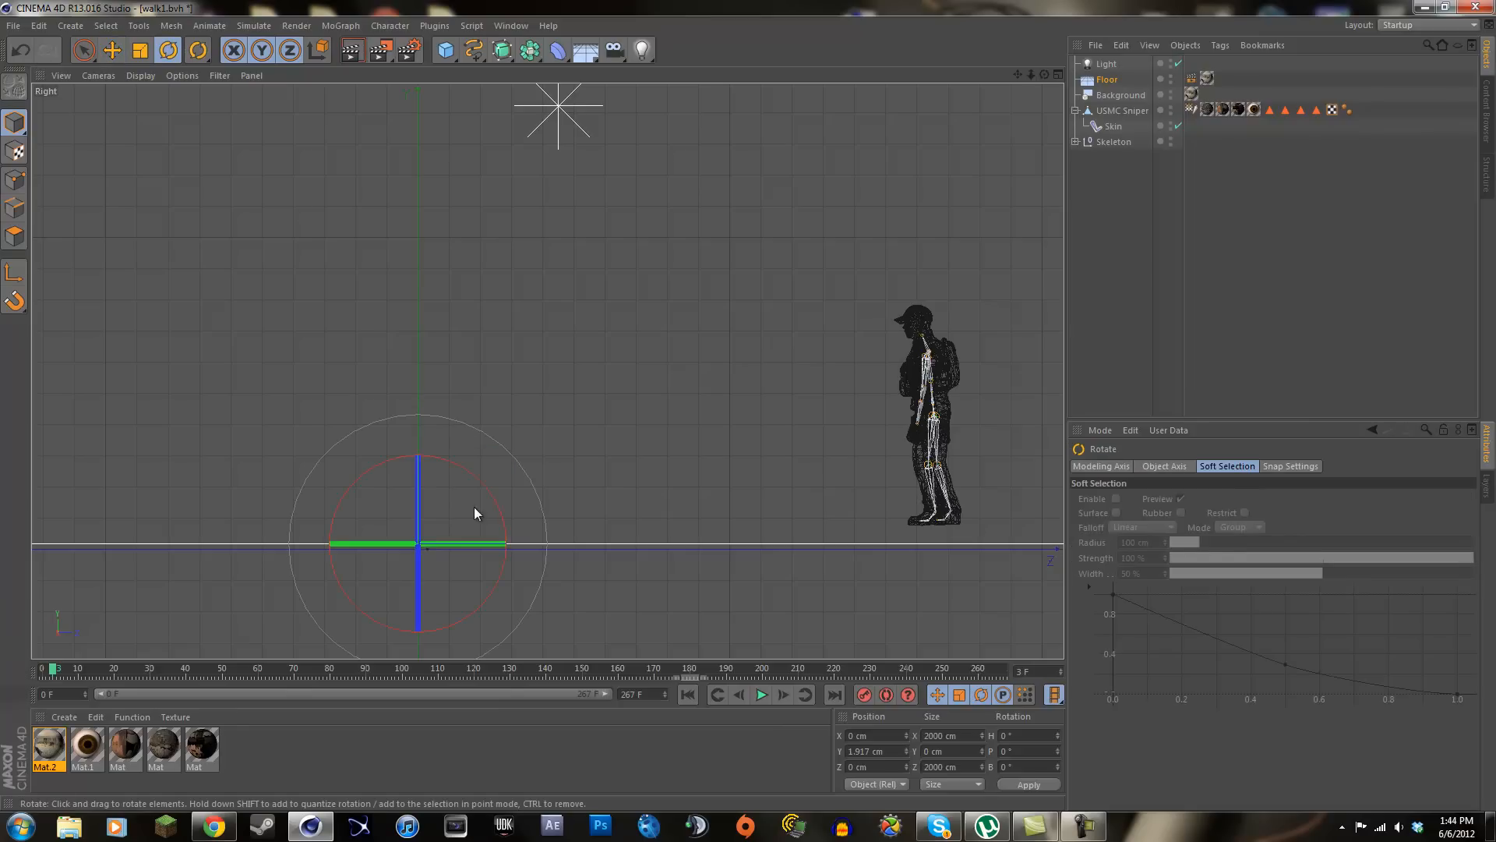
mouse_move(493, 499)
left_mouse_down()
mouse_move(491, 479)
mouse_move(487, 492)
left_mouse_up()
left_click(473, 670)
left_click_drag(449, 670, 827, 680)
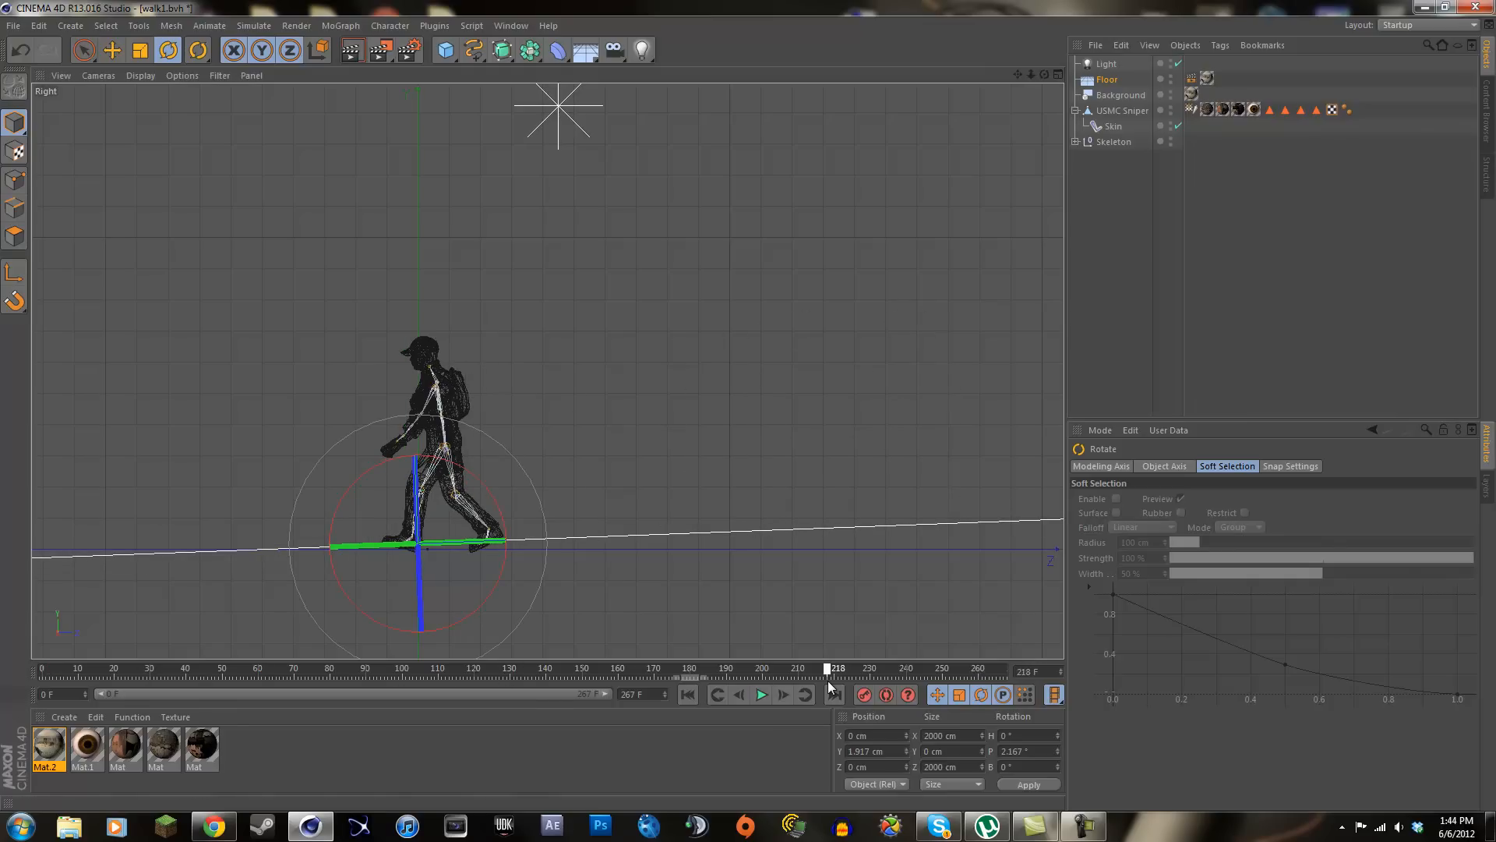
Lower the Floor to about Y -0.3 cm in the Right view, and scrub the walk to frame 203 to compare
key("e")
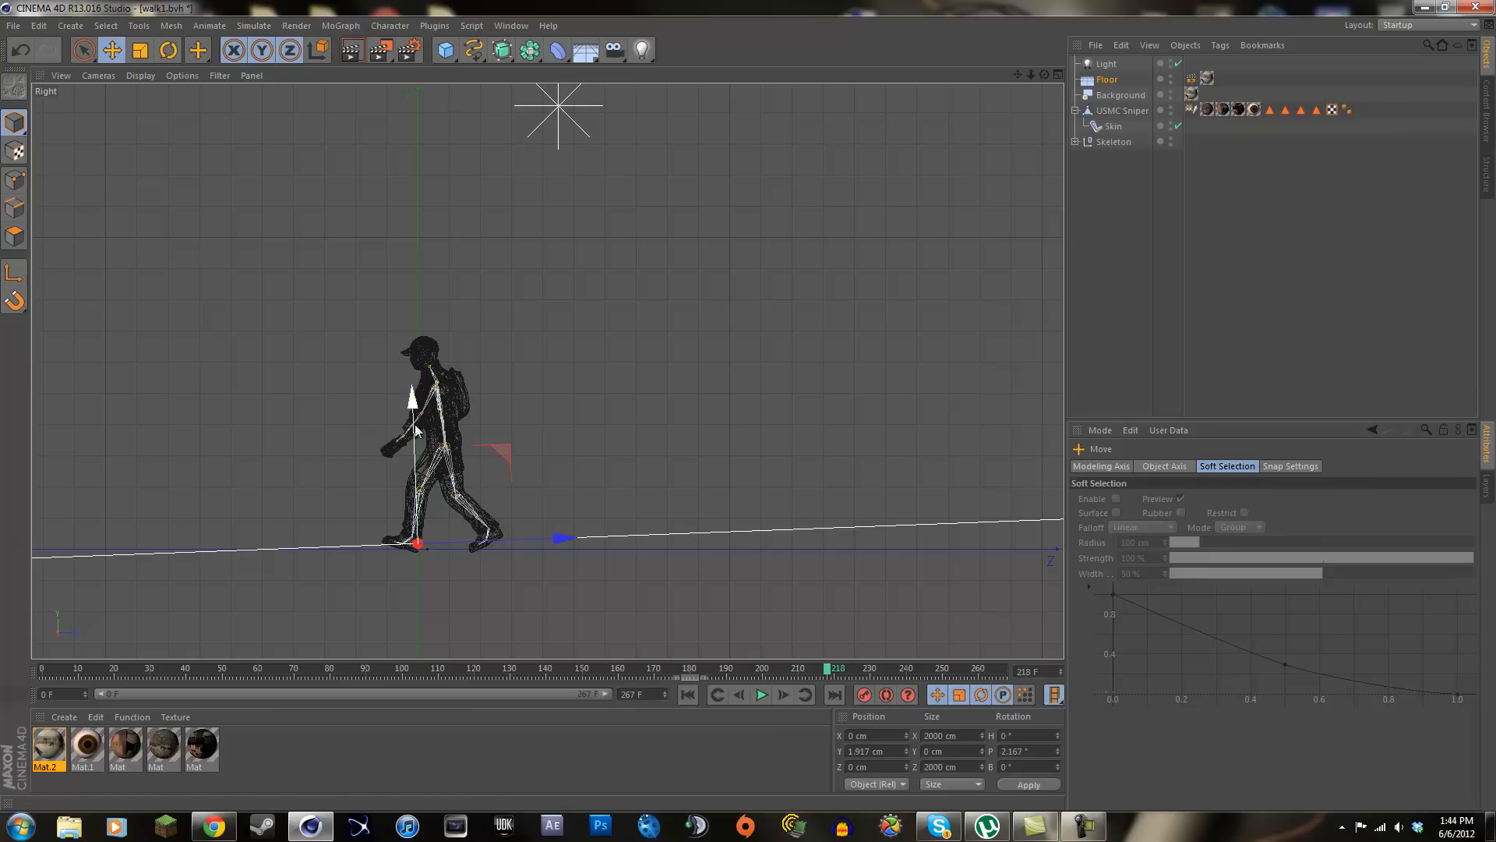
left_click_drag(417, 424, 418, 432)
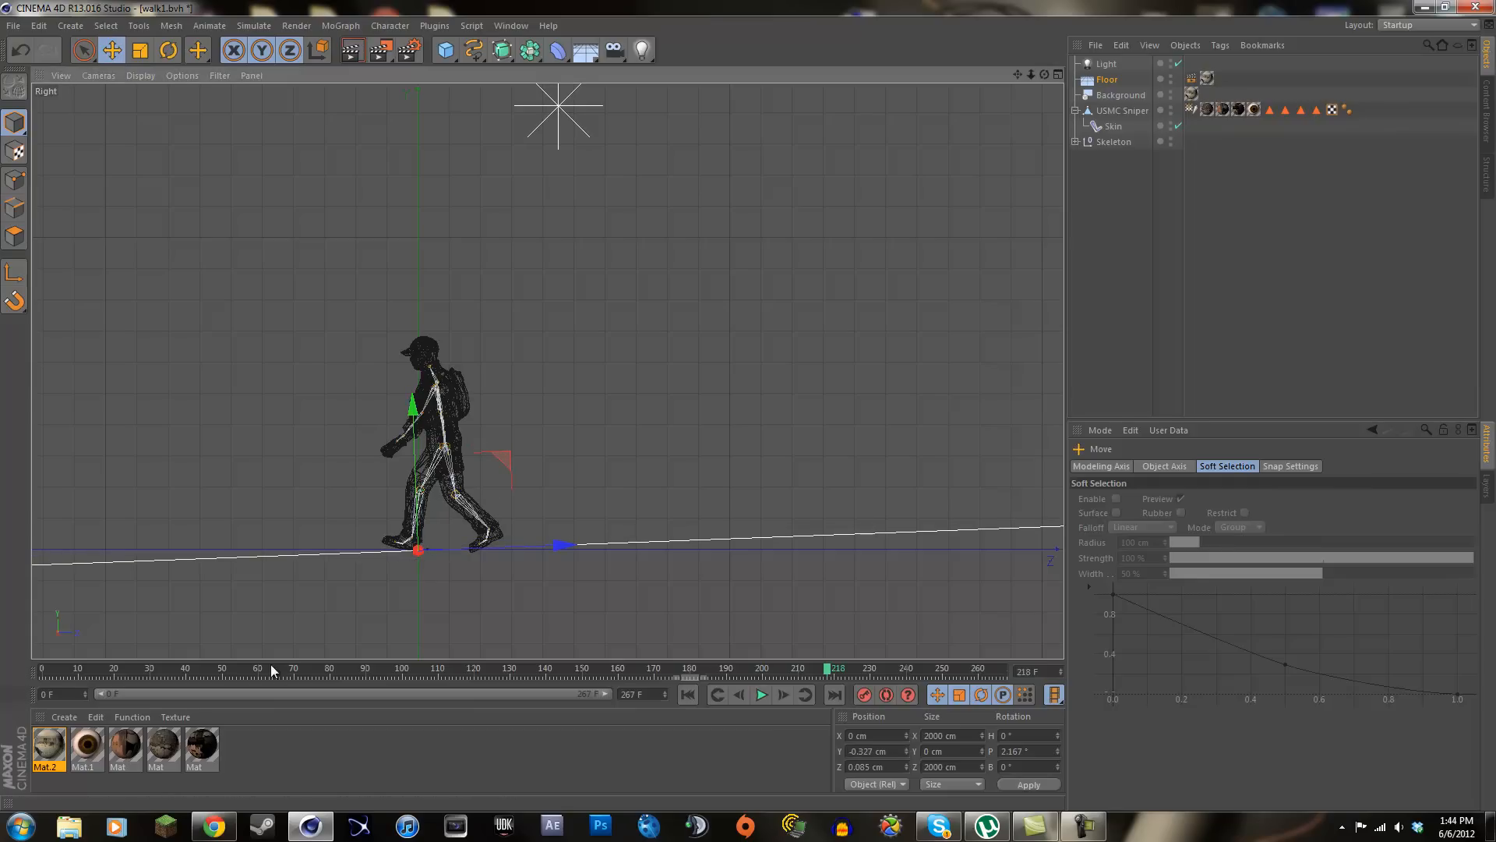
left_click(168, 668)
left_click_drag(168, 667, 774, 655)
Return to the perspective view and render frame 203 to examine the sniper's feet and shadow on the floor
middle_click(194, 95)
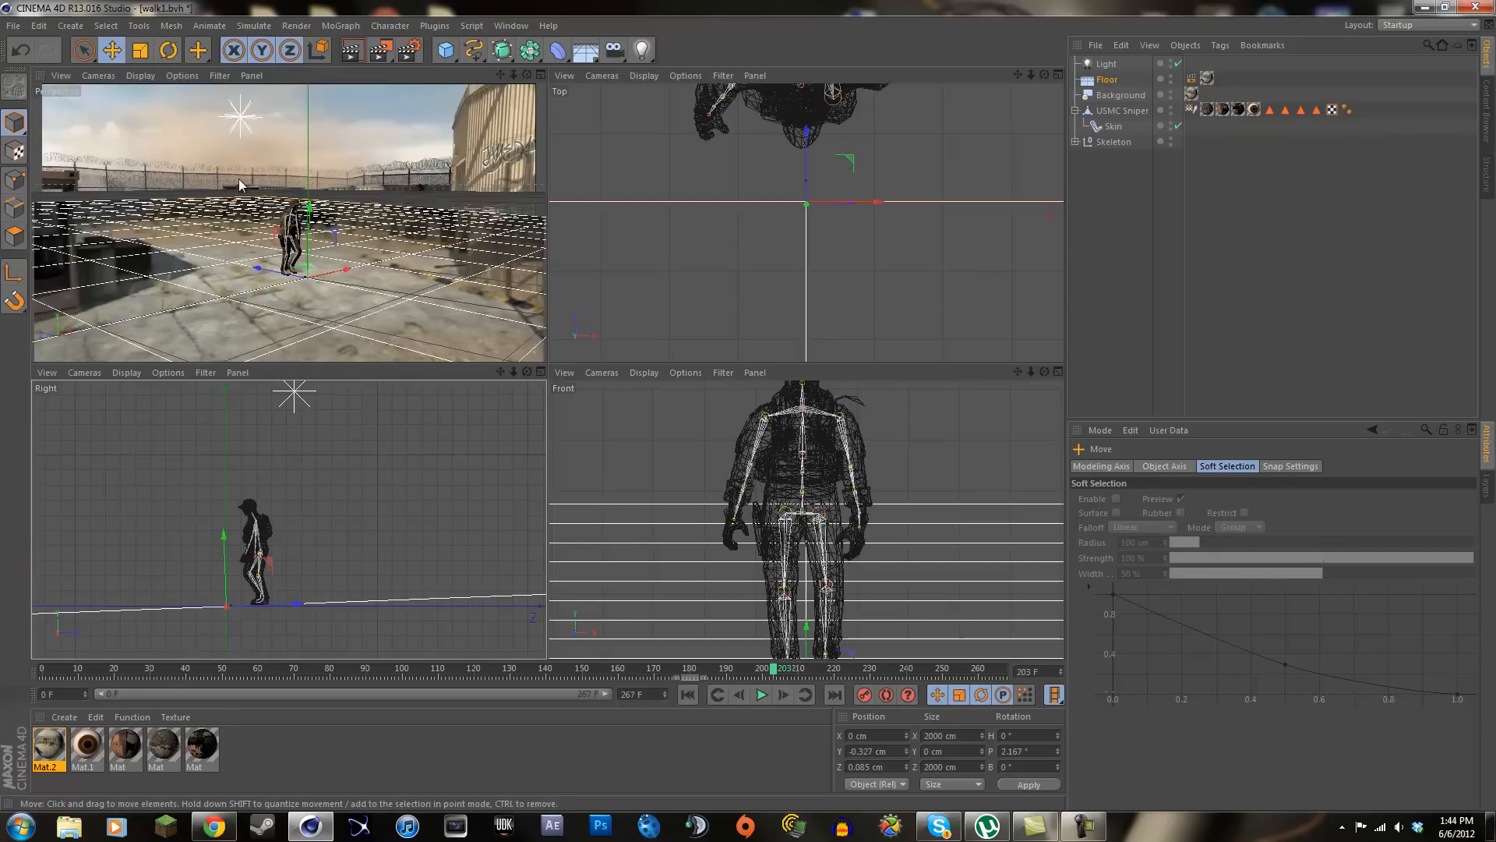
middle_click(238, 179)
left_click(351, 50)
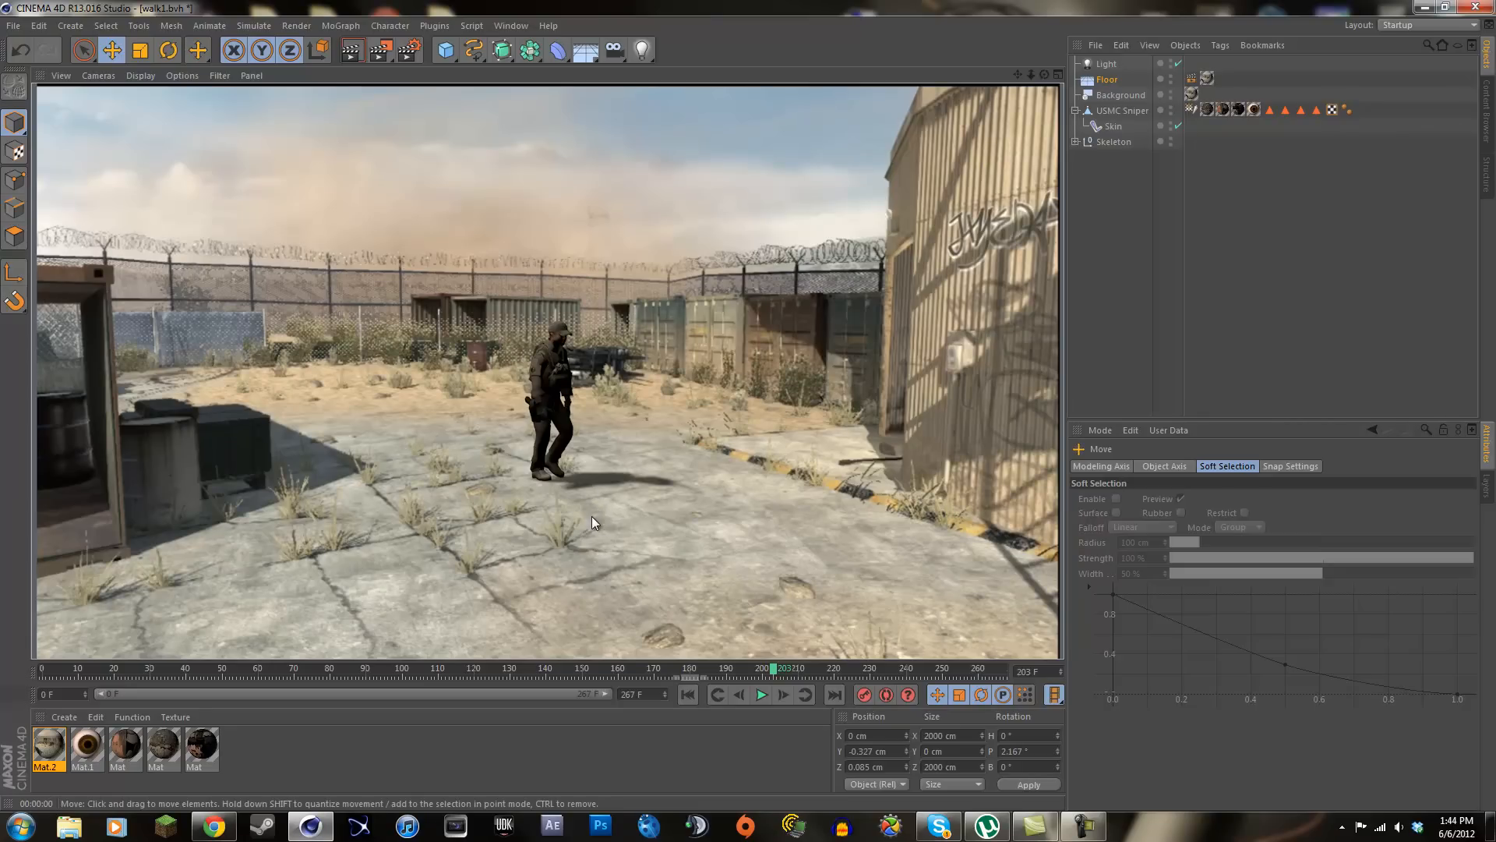
scroll(588, 441, "up", 2)
scroll(588, 441, "down", 3)
Add the Ambient Occlusion effect to the render settings, undoing the extra knot placed on its color gradient
left_click(413, 56)
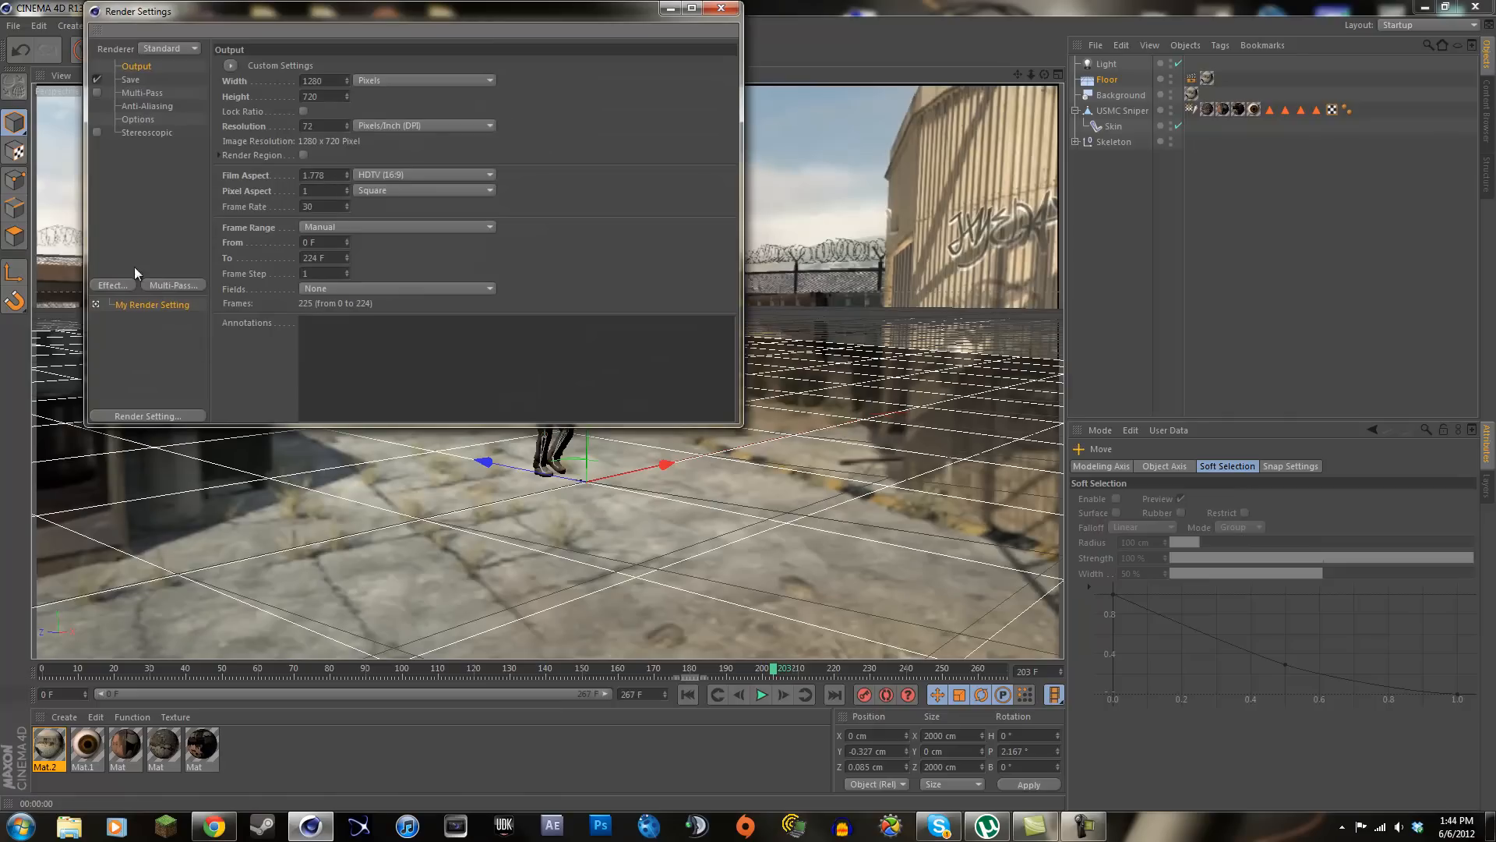
left_click(113, 286)
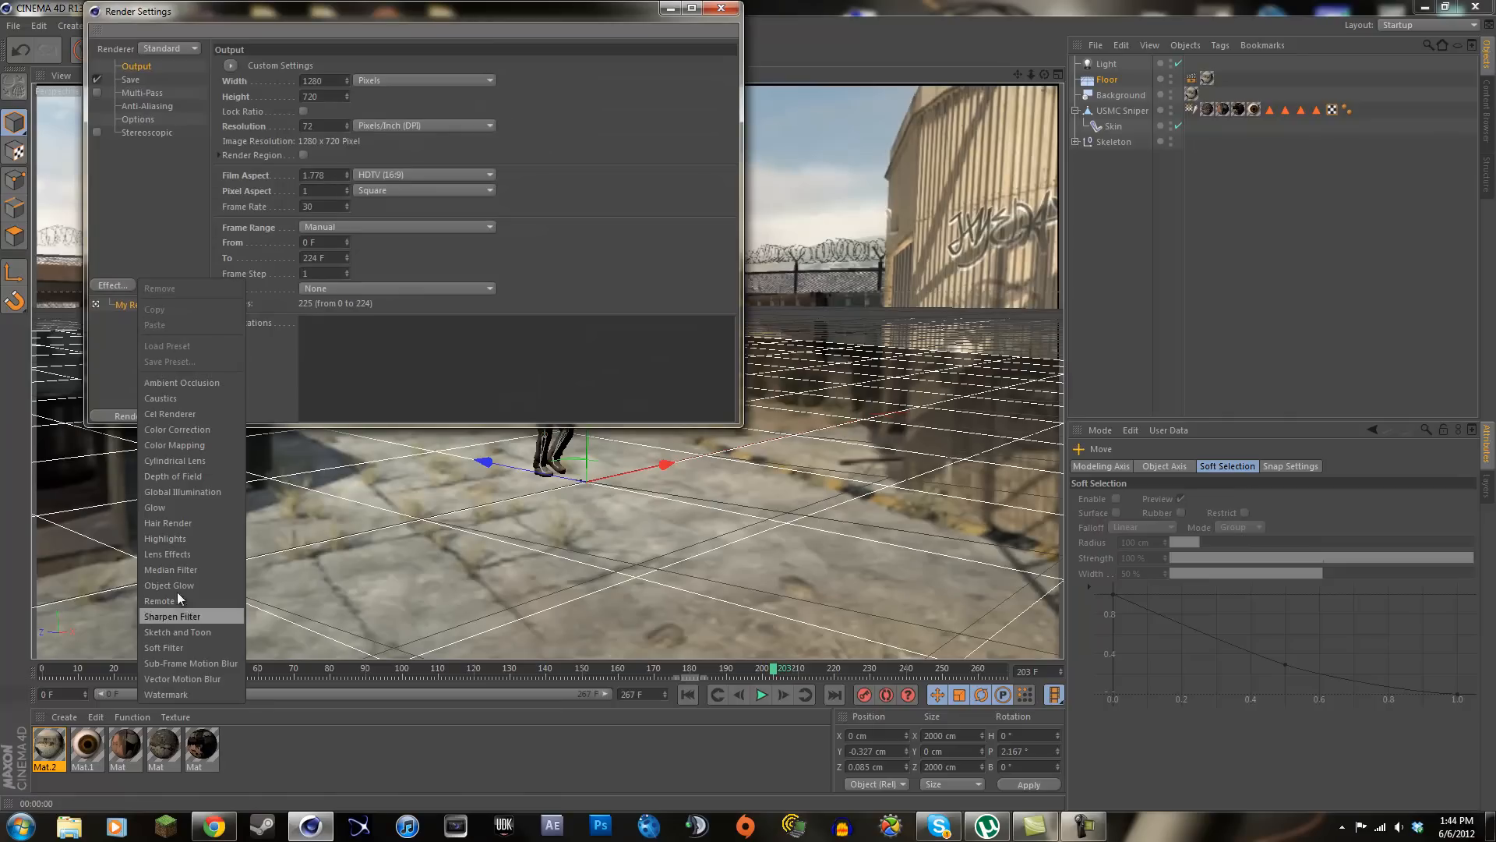
left_click(190, 383)
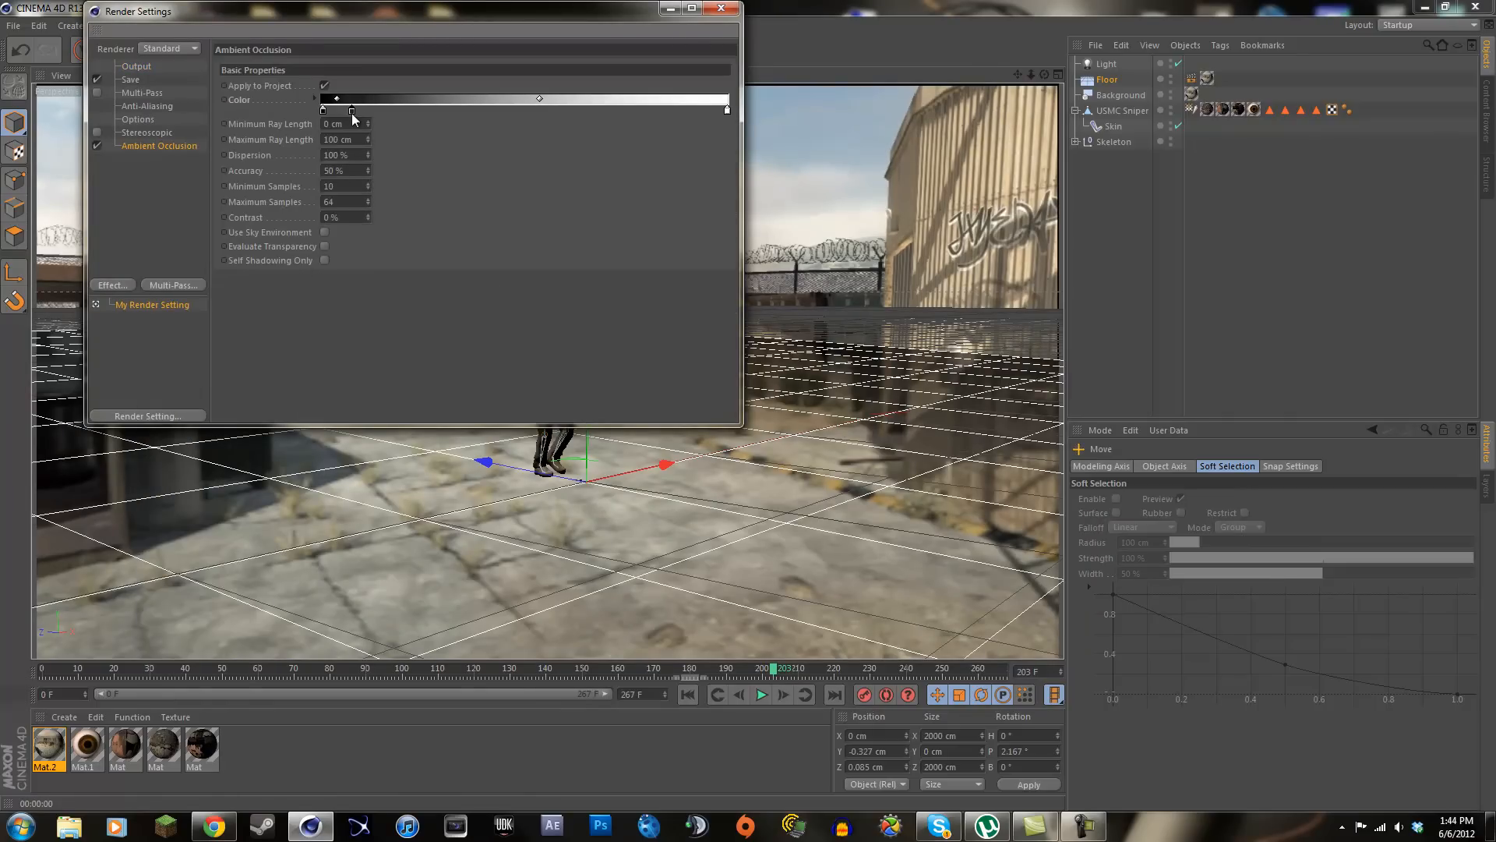
left_click(329, 111)
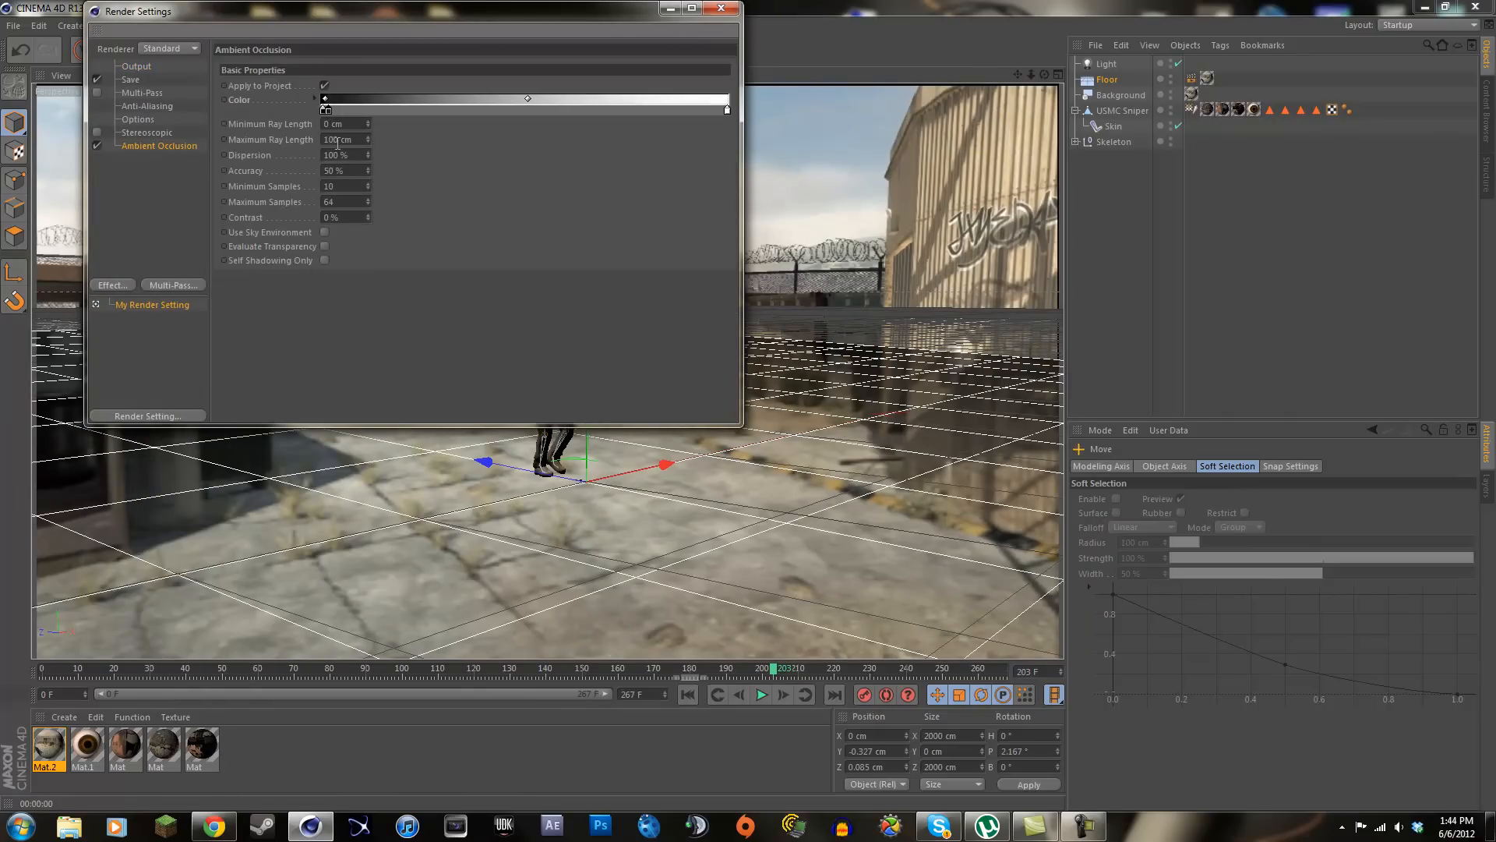
key("ctrl+z")
Set the Ambient Occlusion's Minimum Ray Length to 10 cm and Contrast to 10 %, and render a preview
left_click(354, 123)
type("10")
key("Return")
left_click(347, 217)
type("10")
key("Return")
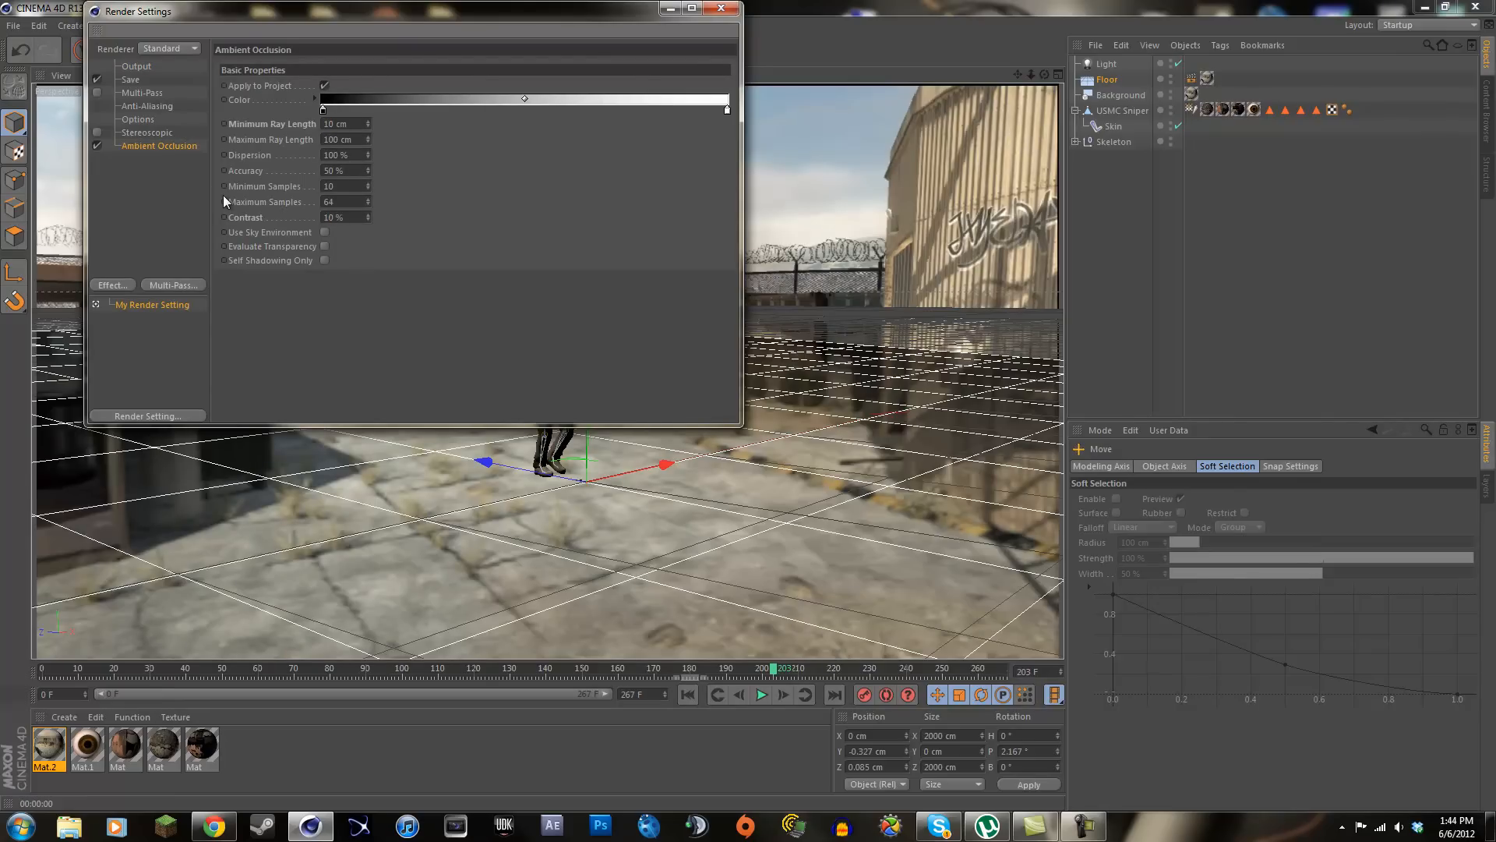
left_click(721, 8)
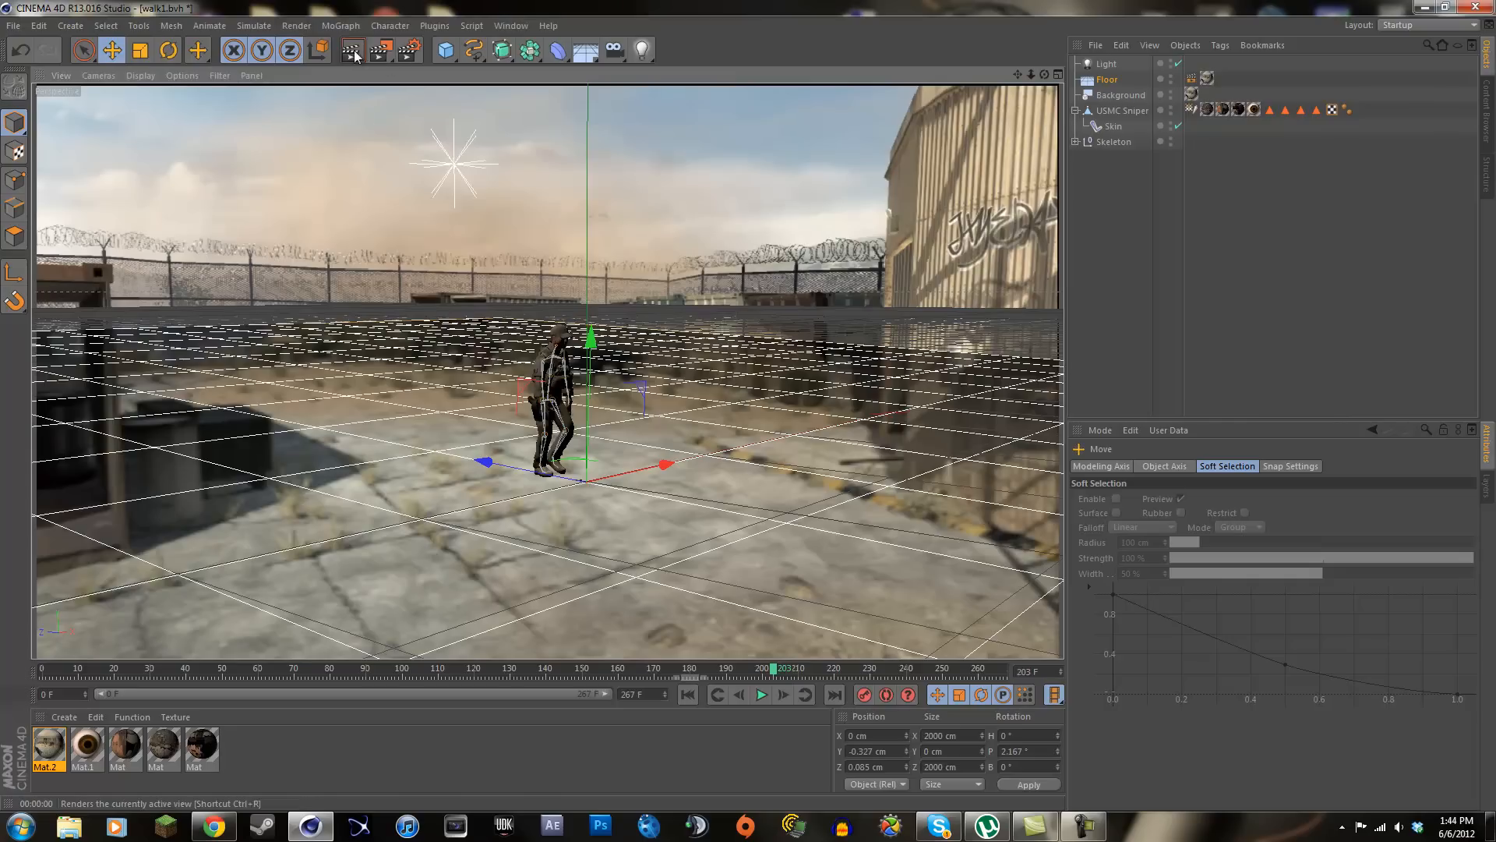
key("ctrl+r")
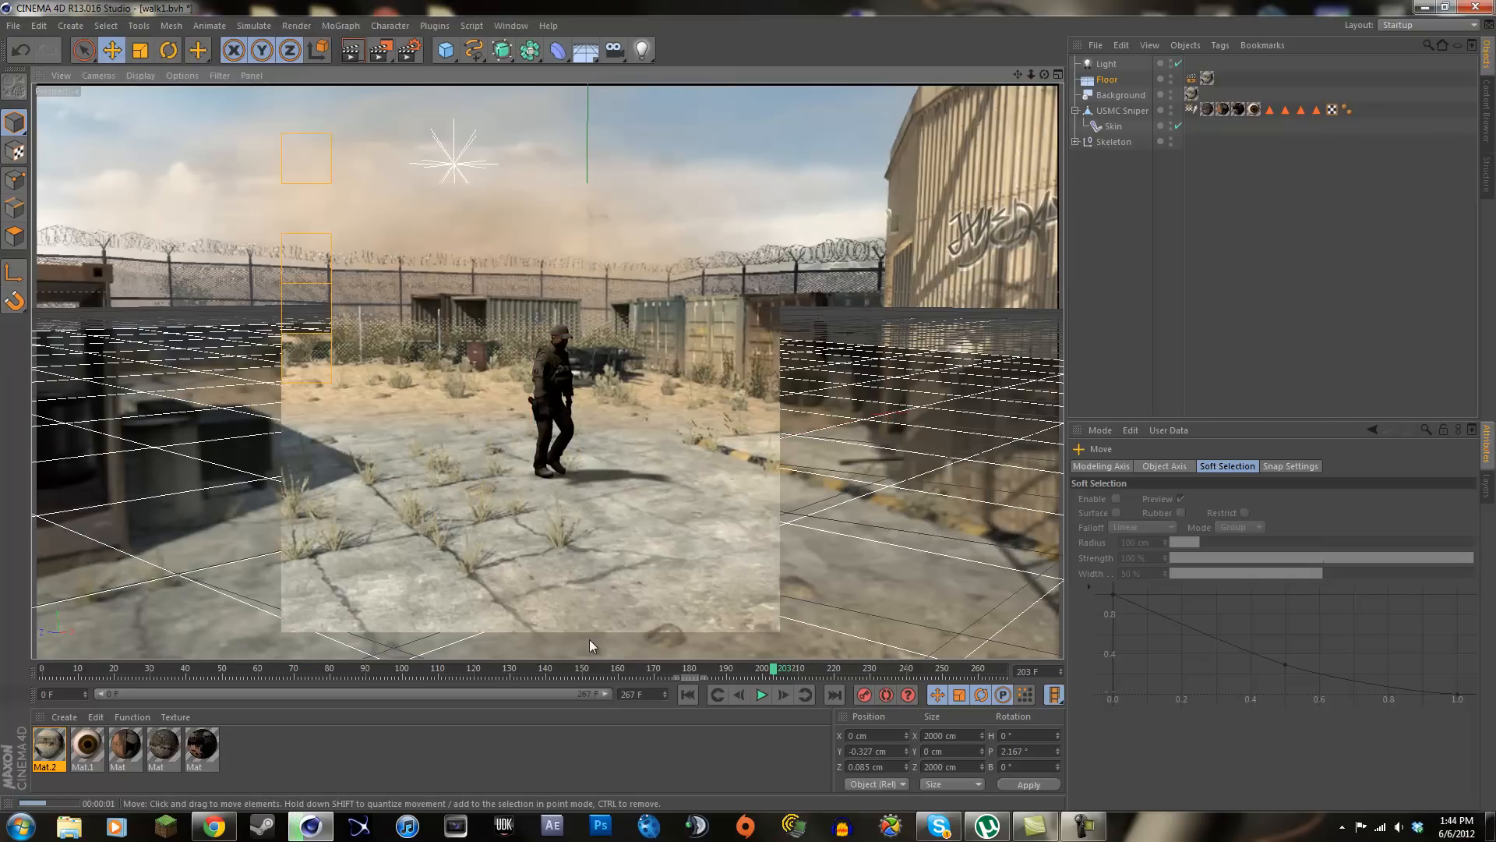
Delete the Light from the scene and render the perspective view to examine the sniper without it
left_click(1105, 65)
key("Delete")
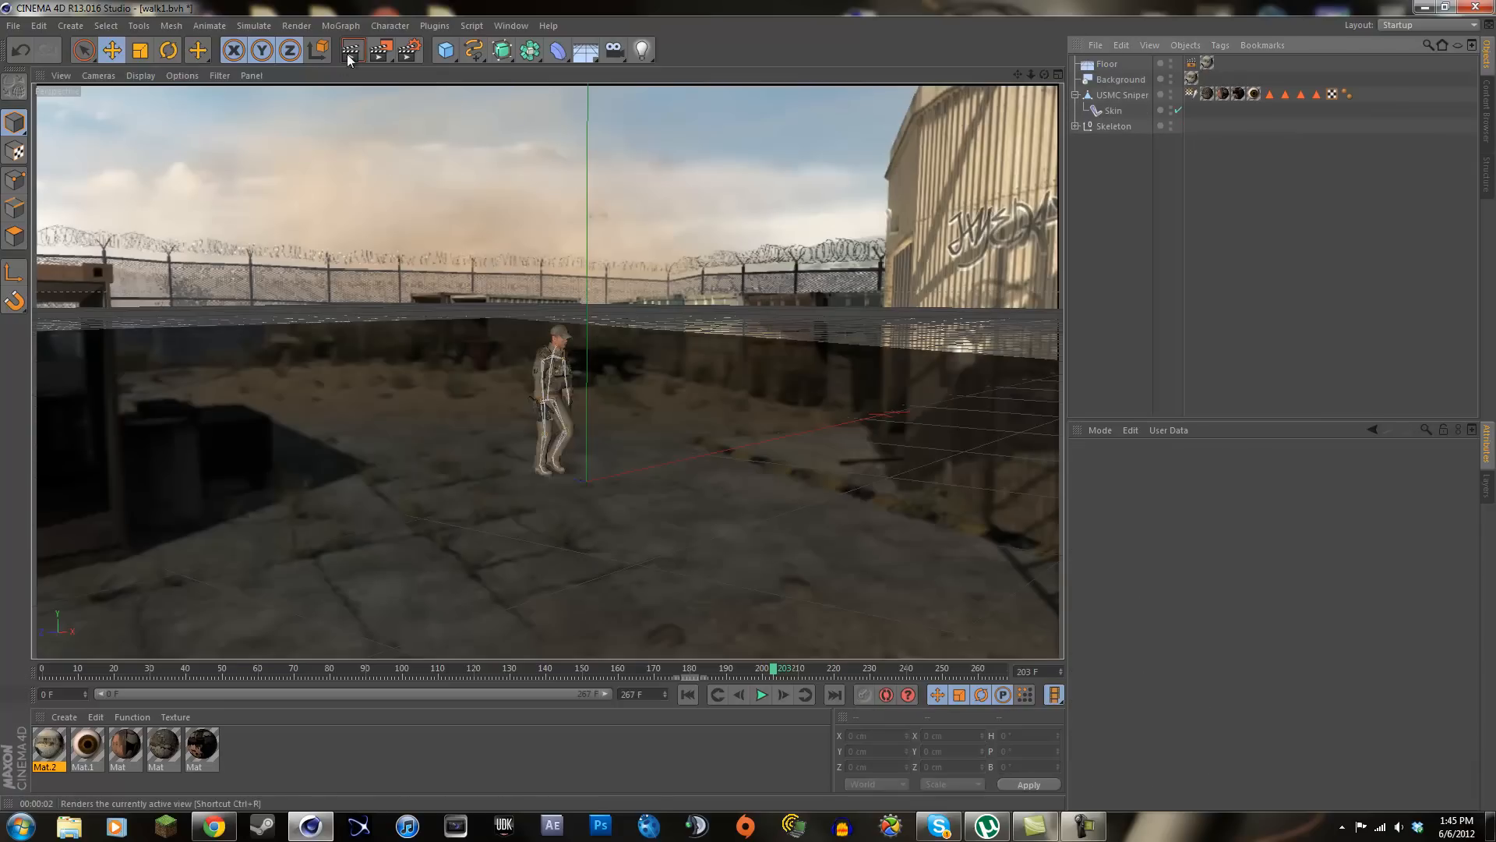
key("ctrl+r")
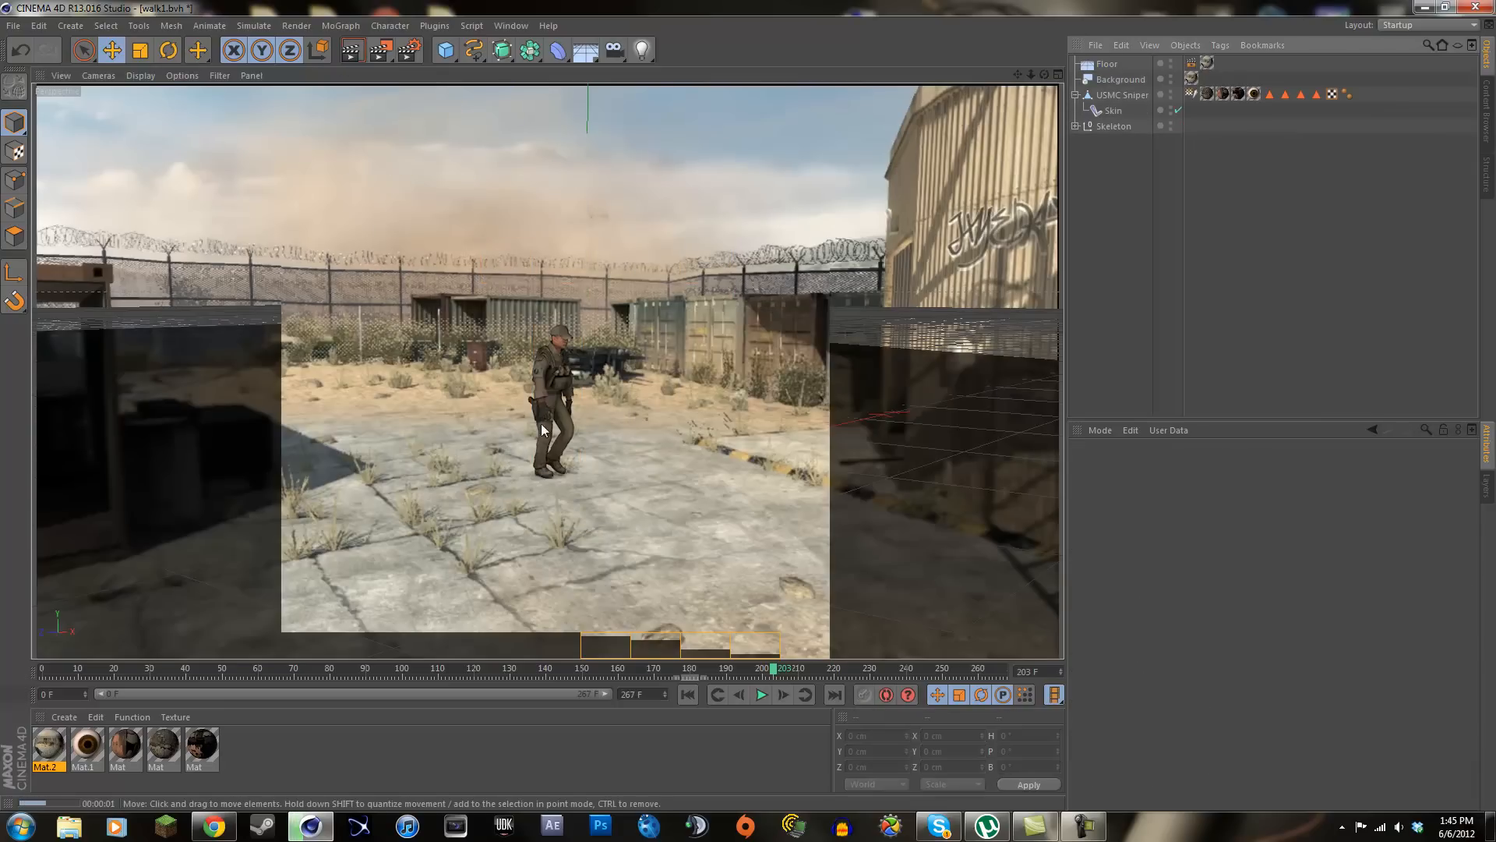
left_click(566, 389)
left_click(359, 53)
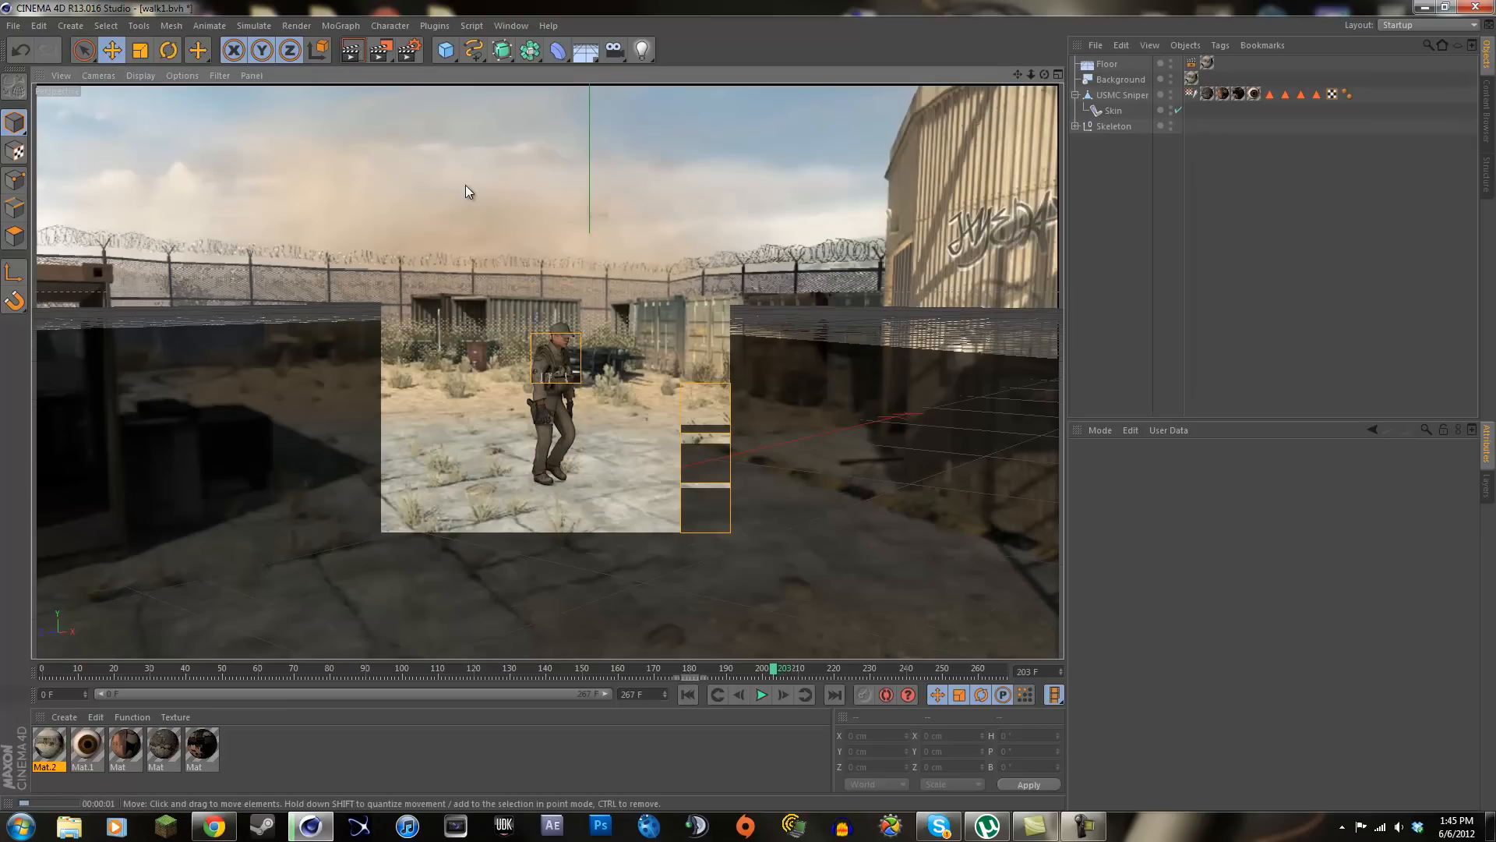